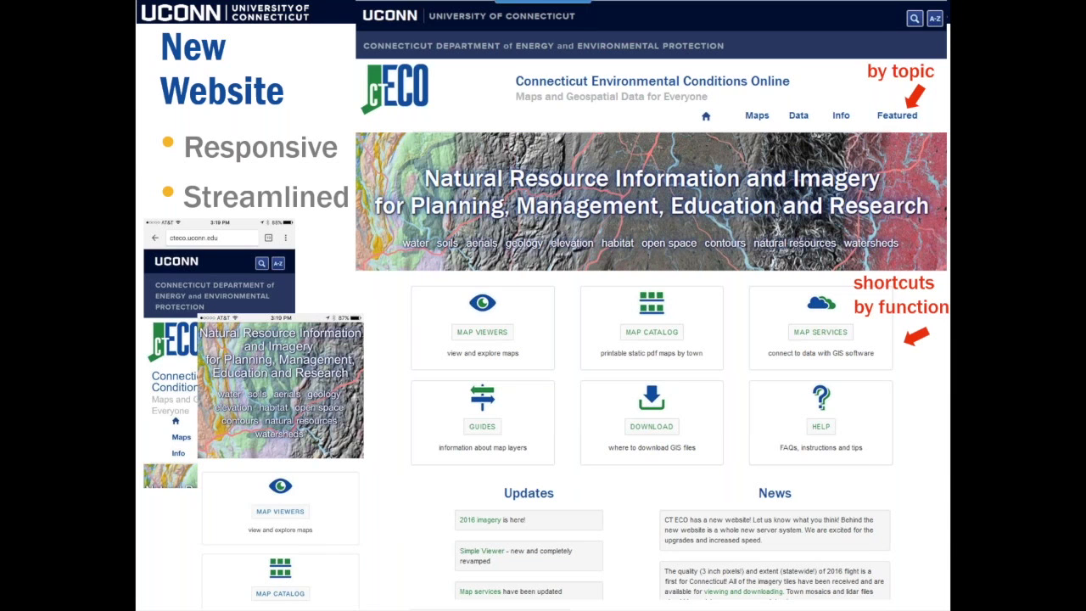
Advance to the Demo Outline slide listing Home, Info, Data, Maps and Featured
{"action": "key", "text": "Right"}
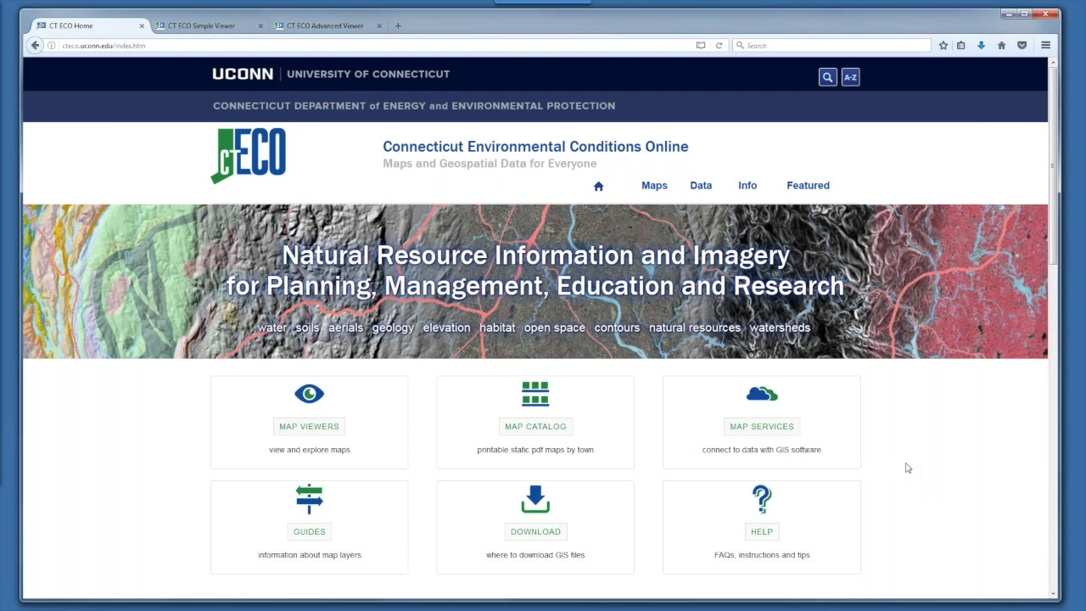
{"action": "scroll", "coordinate": [905, 468], "scroll_direction": "down", "scroll_amount": 4}
{"action": "scroll", "coordinate": [906, 468], "scroll_direction": "down", "scroll_amount": 6}
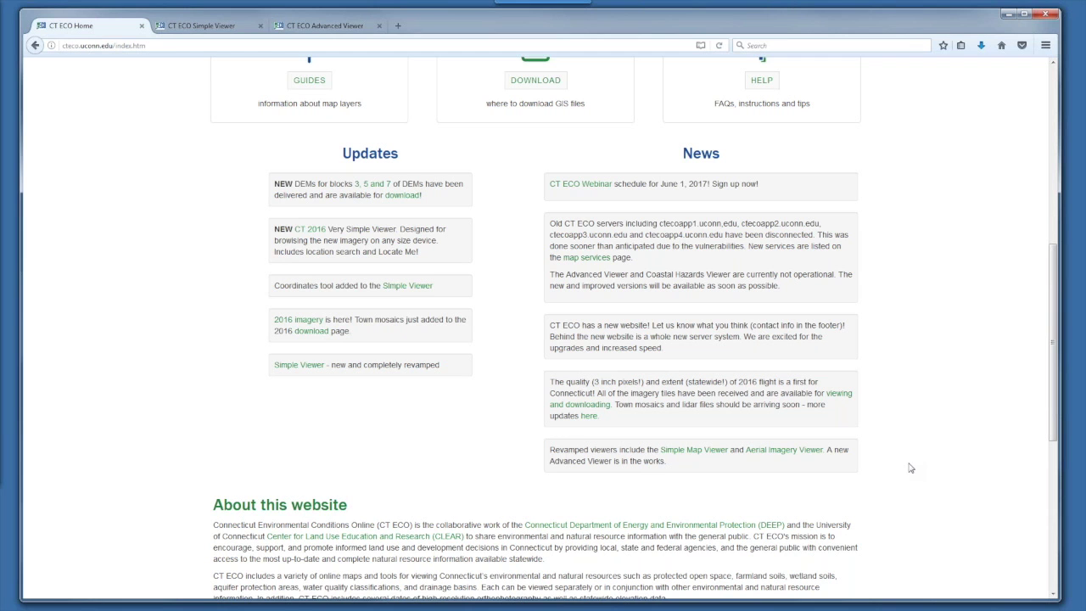
{"action": "scroll", "coordinate": [938, 461], "scroll_direction": "down", "scroll_amount": 3}
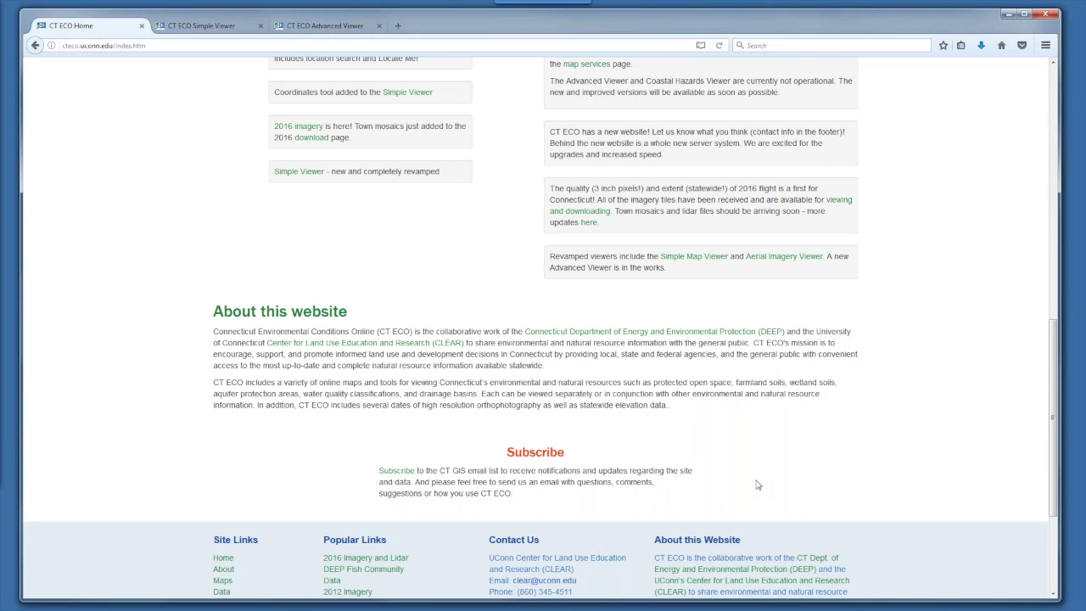
{"action": "scroll", "coordinate": [754, 480], "scroll_direction": "up", "scroll_amount": 10}
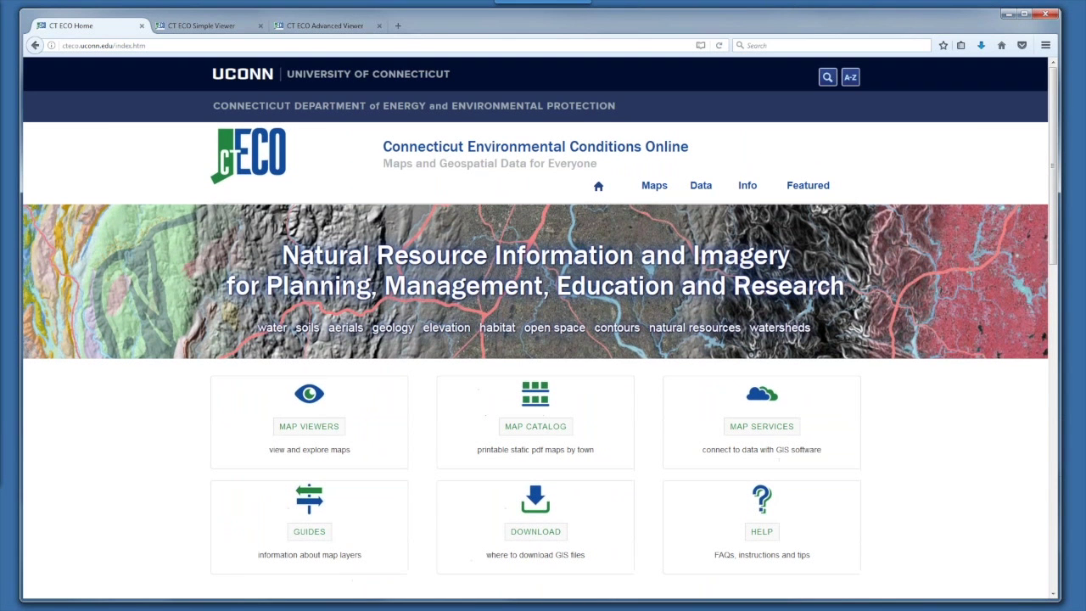
Go to the Information page and browse the Data Guides list
{"action": "left_click", "coordinate": [747, 187]}
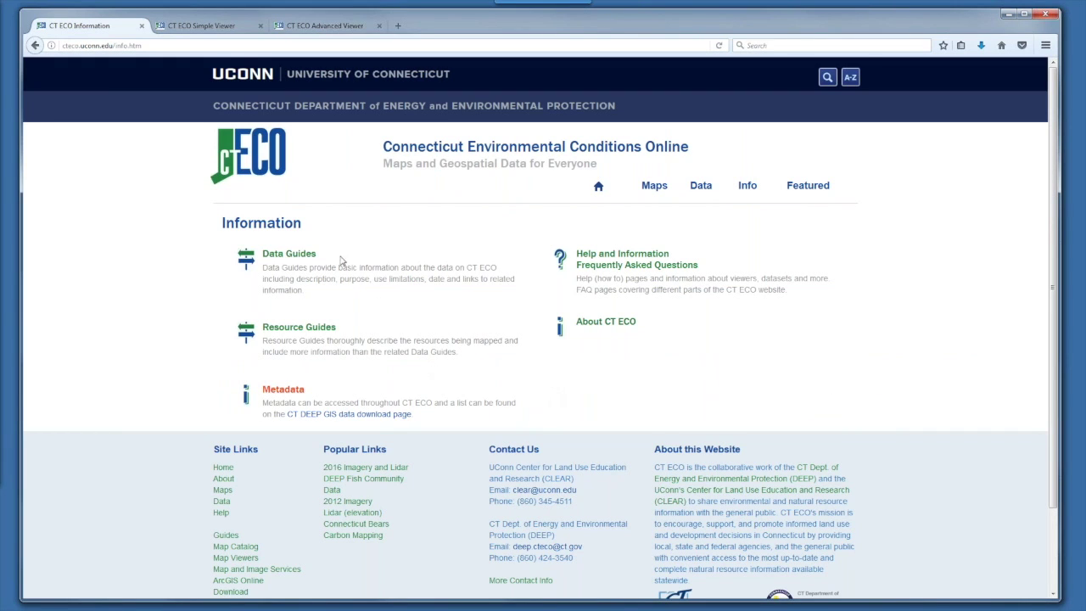
{"action": "left_click", "coordinate": [307, 255]}
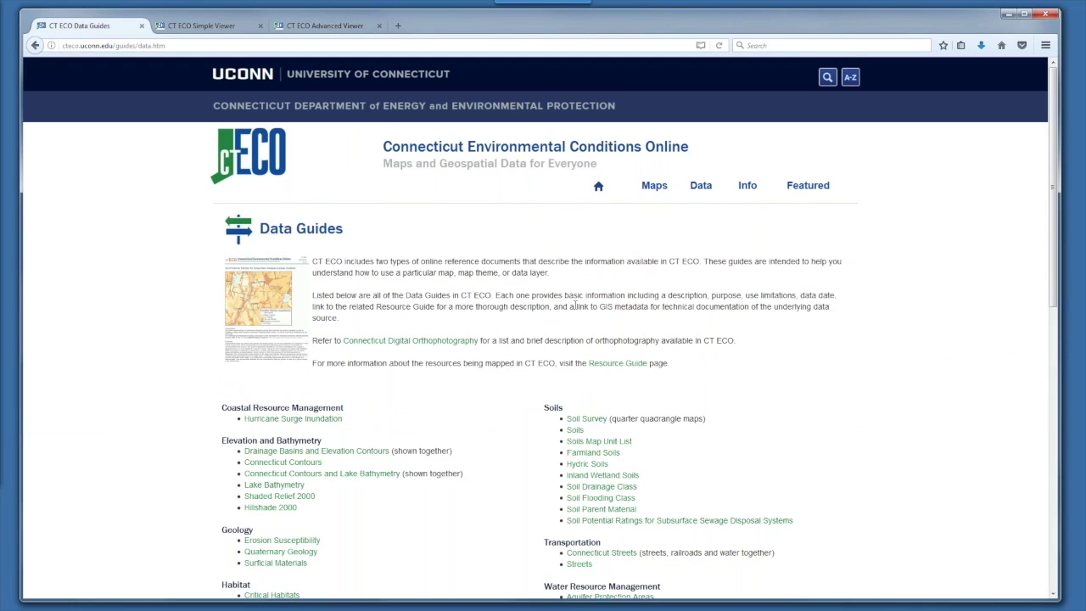
{"action": "scroll", "coordinate": [764, 361], "scroll_direction": "down", "scroll_amount": 4}
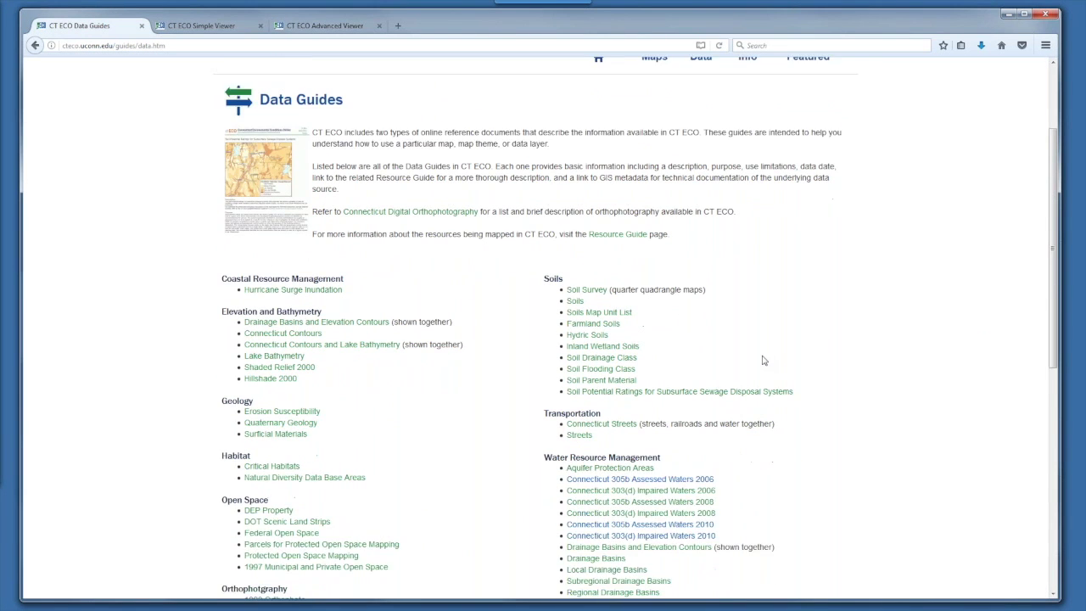
{"action": "scroll", "coordinate": [763, 360], "scroll_direction": "down", "scroll_amount": 1}
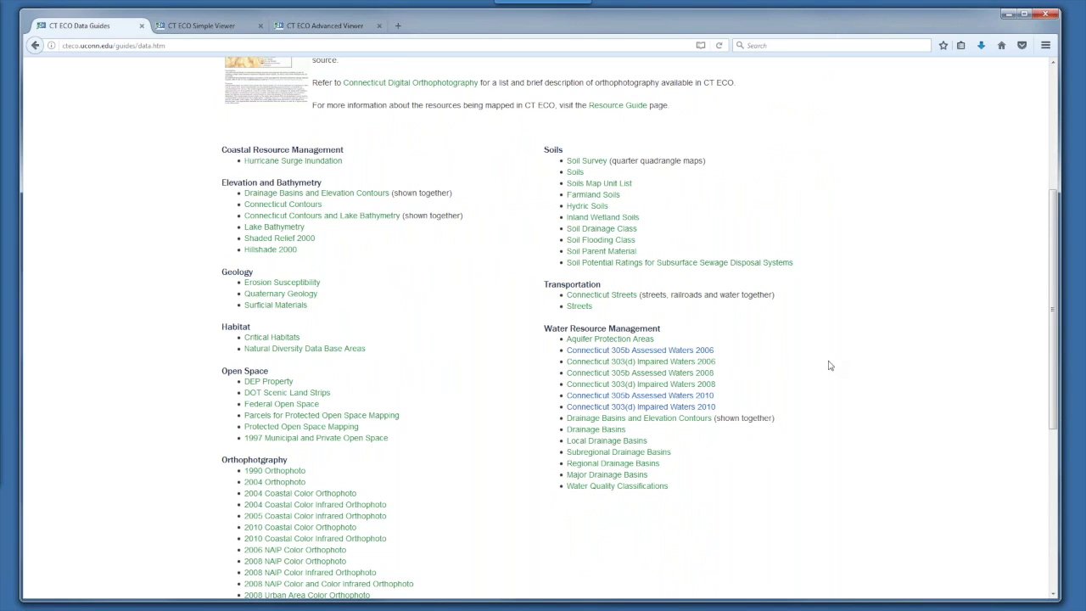
Open the Hydric Soils data guide and scroll through its contents
{"action": "left_click", "coordinate": [594, 206]}
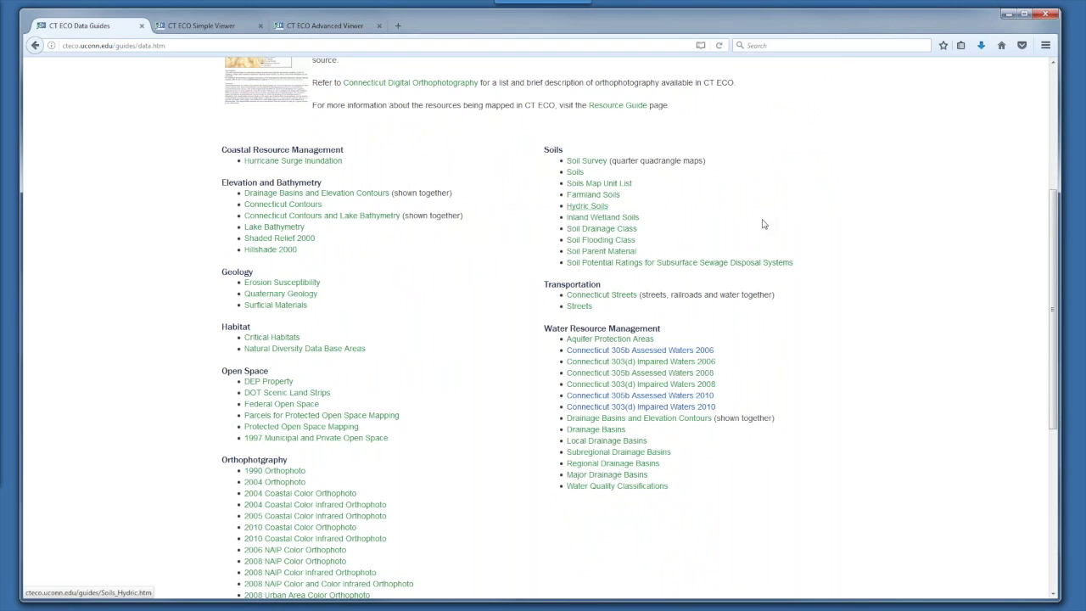
{"action": "scroll", "coordinate": [844, 373], "scroll_direction": "down", "scroll_amount": 1}
{"action": "scroll", "coordinate": [844, 373], "scroll_direction": "down", "scroll_amount": 5}
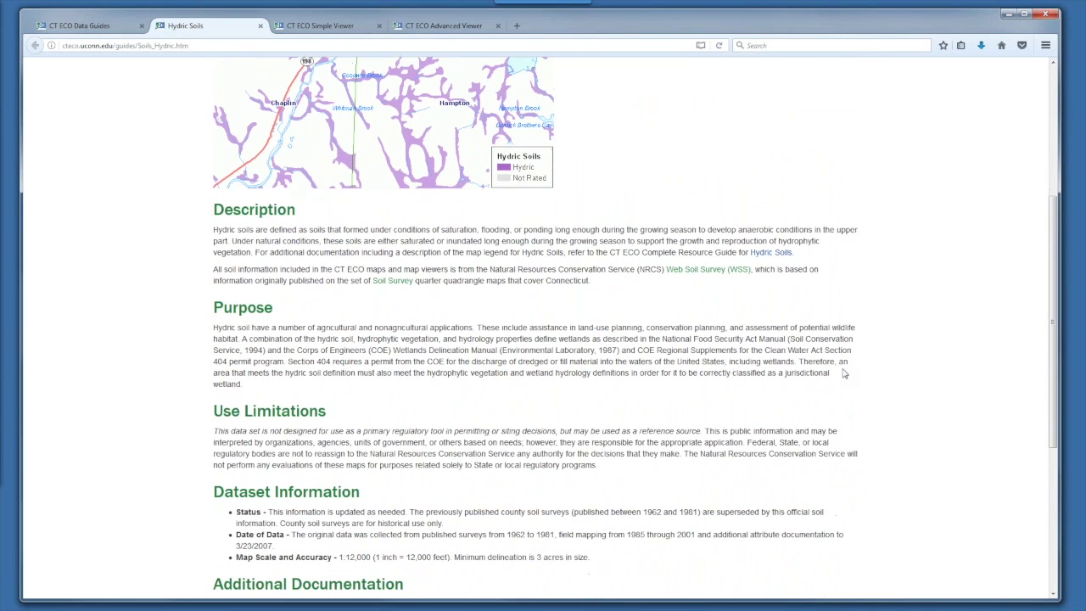
{"action": "left_click_drag", "start_coordinate": [1052, 299], "coordinate": [1071, 391]}
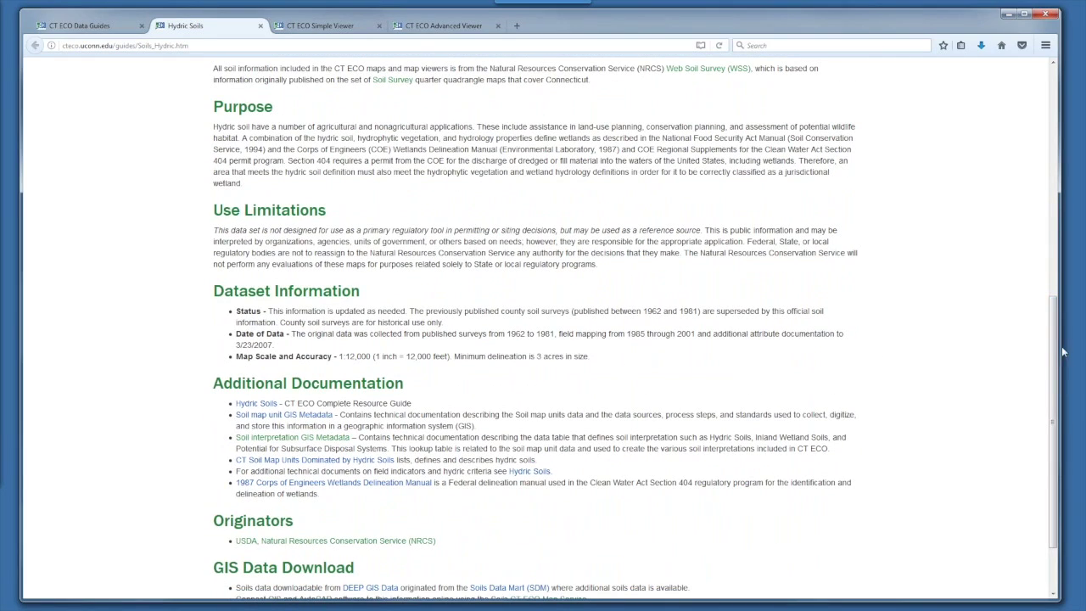
{"action": "left_click_drag", "start_coordinate": [1053, 346], "coordinate": [1025, 167]}
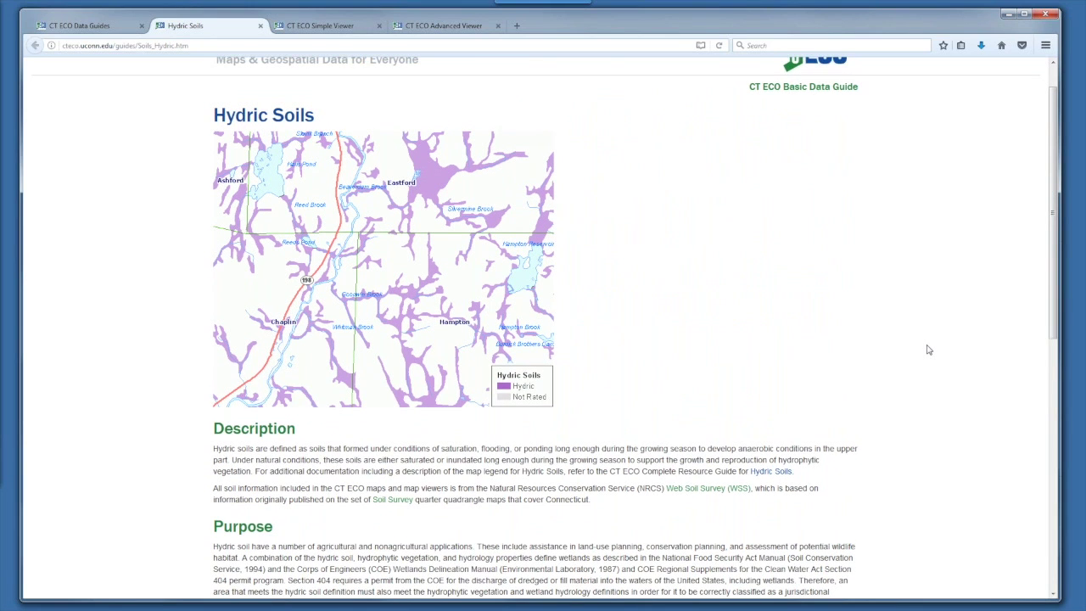
{"action": "scroll", "coordinate": [928, 347], "scroll_direction": "up", "scroll_amount": 1}
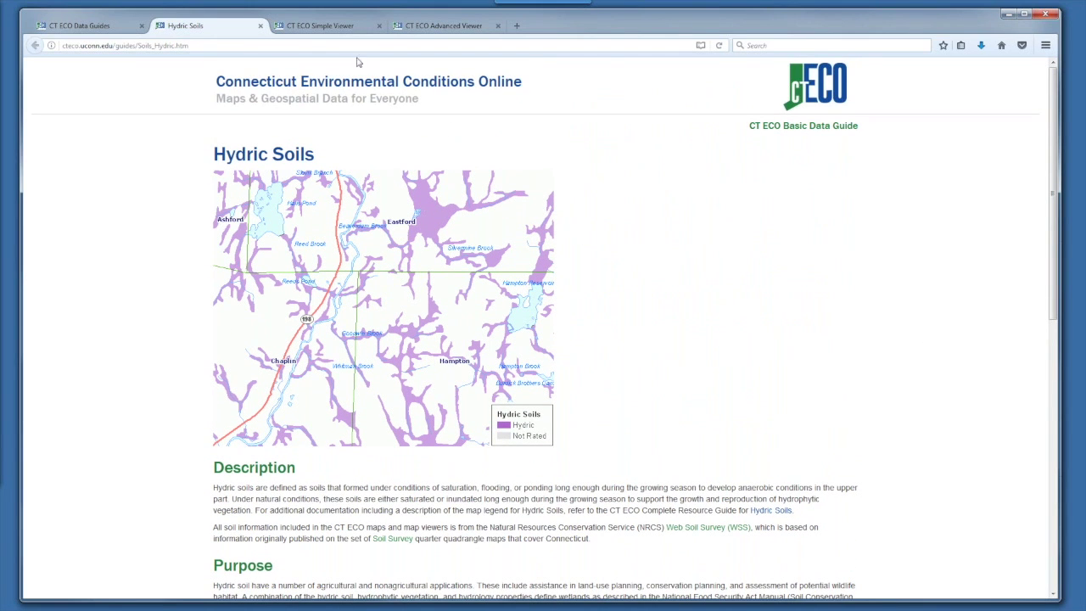
Close the Hydric Soils guide, return to Information, and browse the Resource Guides list
{"action": "left_click", "coordinate": [261, 26]}
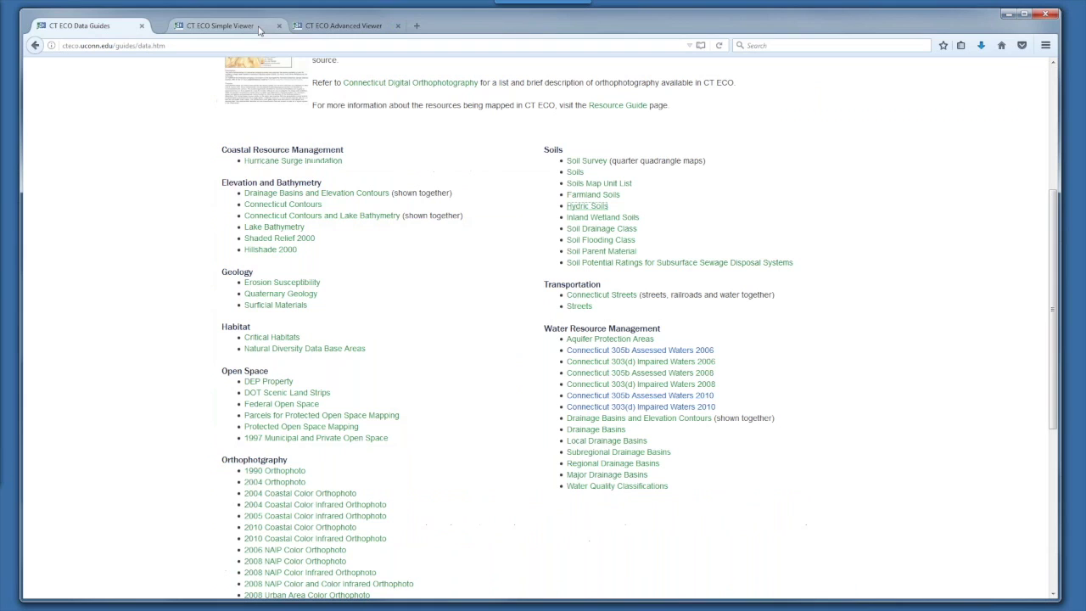
{"action": "left_click", "coordinate": [35, 46]}
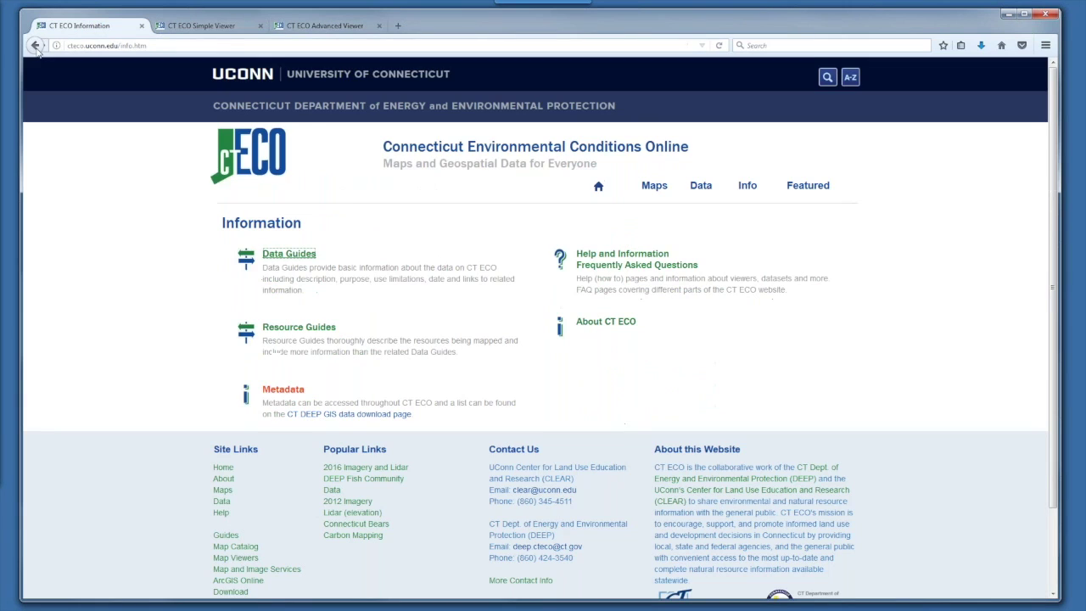
{"action": "left_click", "coordinate": [320, 334]}
{"action": "scroll", "coordinate": [770, 371], "scroll_direction": "down", "scroll_amount": 1}
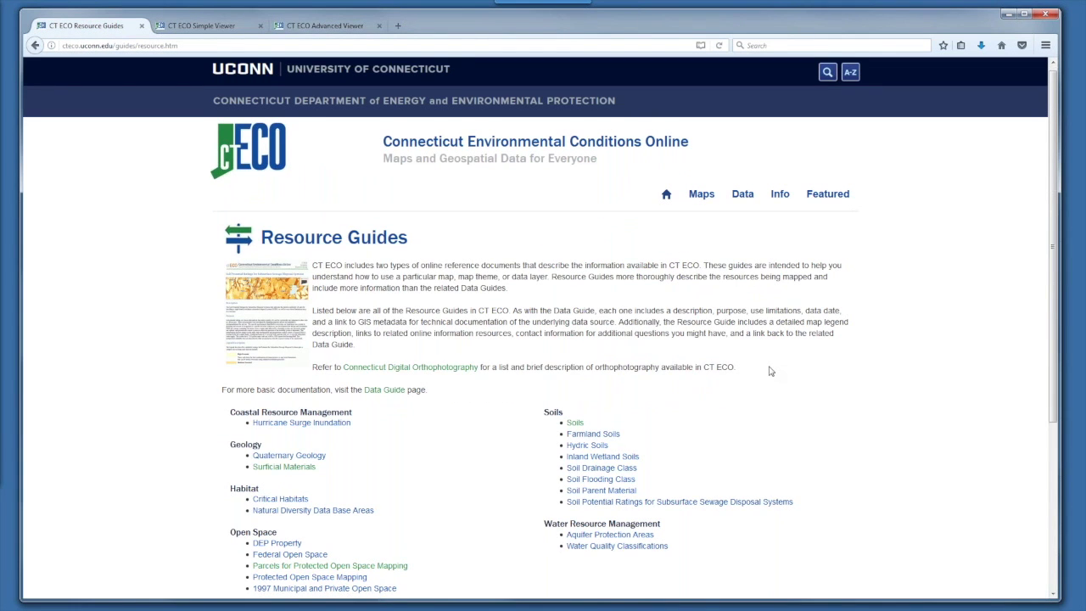
{"action": "scroll", "coordinate": [770, 371], "scroll_direction": "down", "scroll_amount": 2}
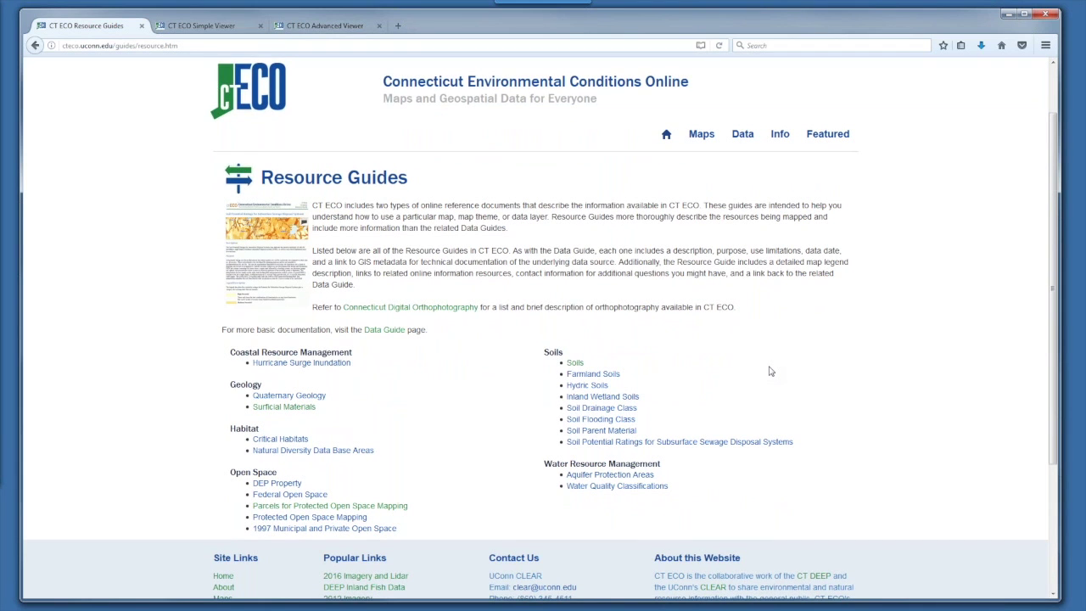
{"action": "scroll", "coordinate": [789, 373], "scroll_direction": "down", "scroll_amount": 2}
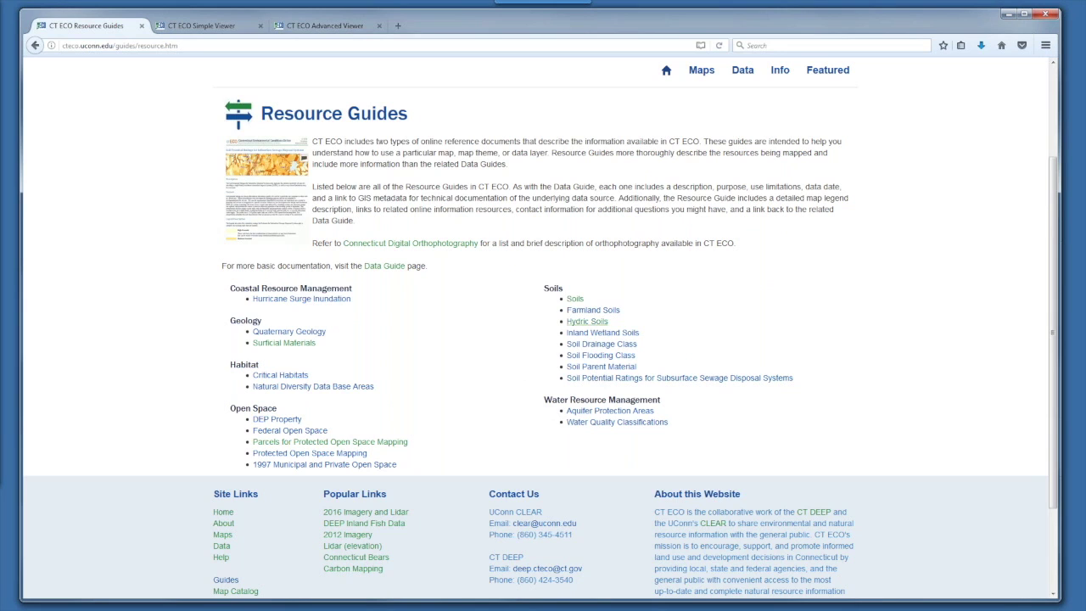
Read through the Soils resource guide PDF, close it, and return to Information
{"action": "left_click", "coordinate": [574, 300]}
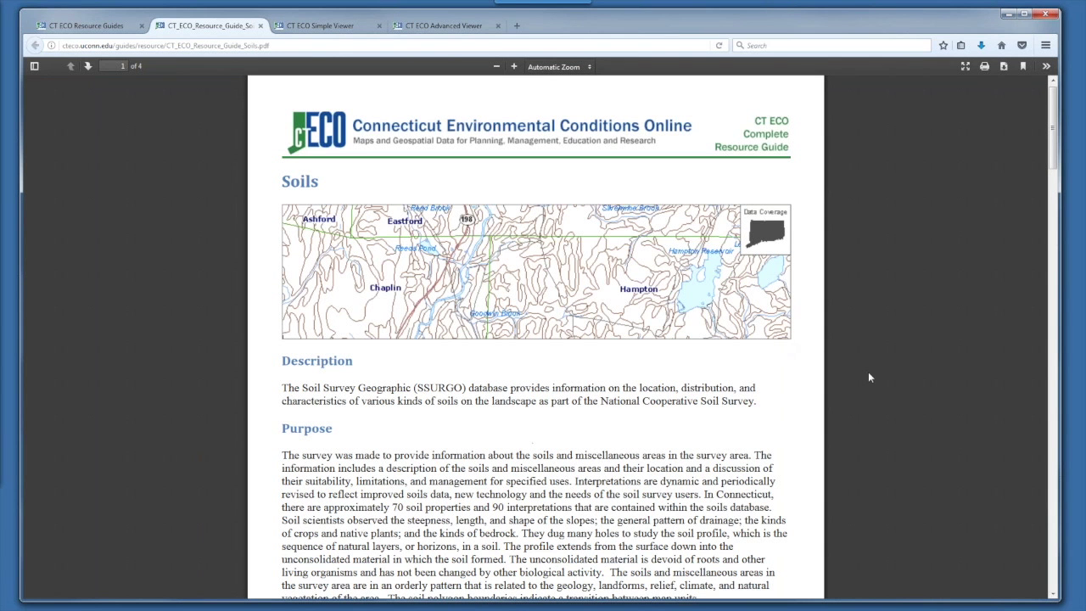
{"action": "scroll", "coordinate": [1057, 160], "scroll_direction": "down", "scroll_amount": 3}
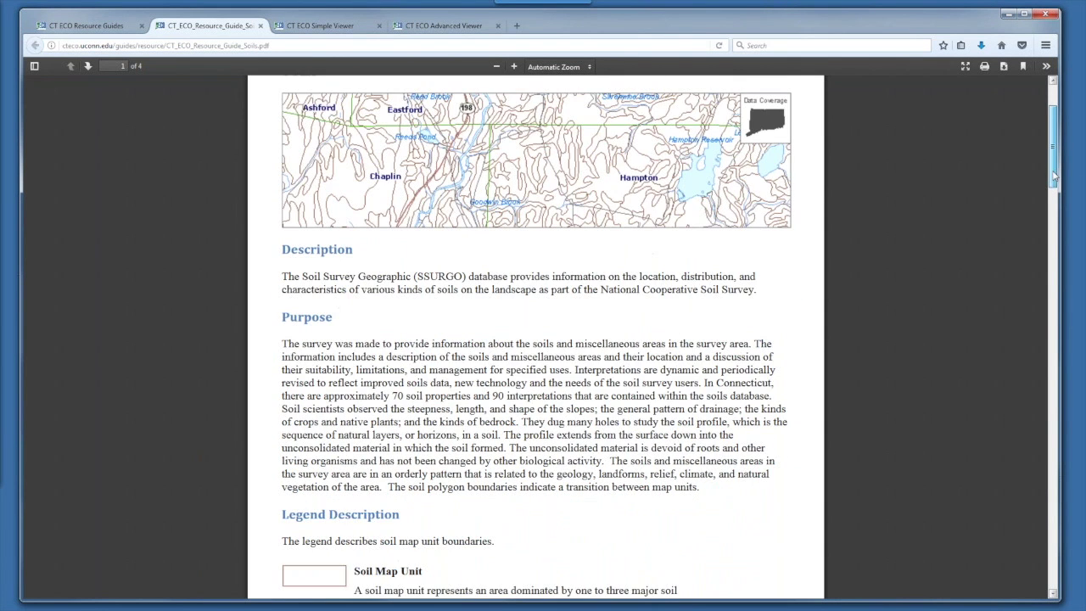
{"action": "left_click_drag", "start_coordinate": [1054, 177], "coordinate": [1067, 315]}
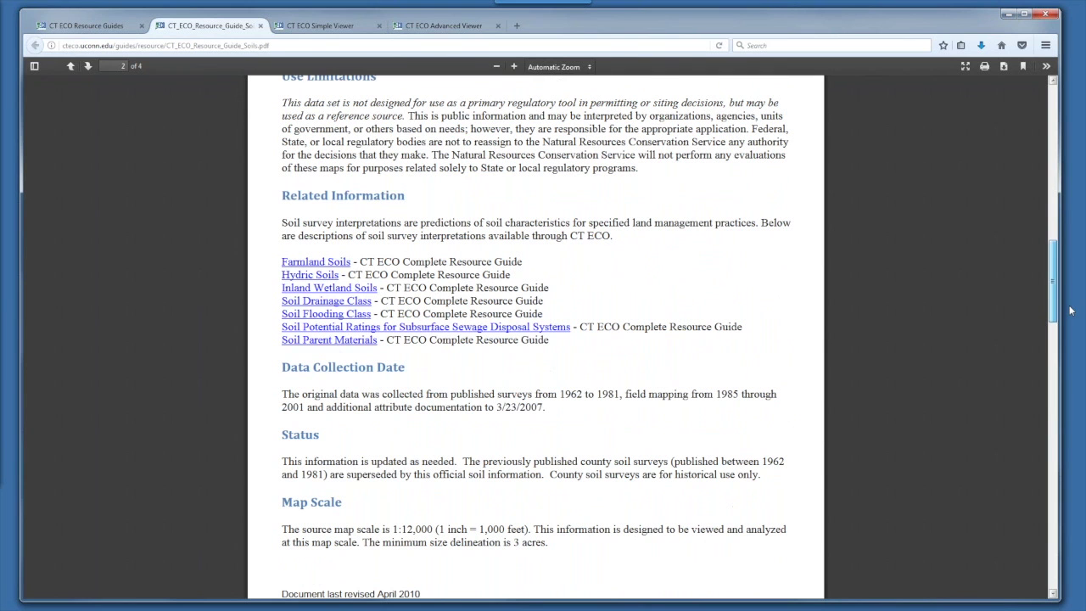
{"action": "left_click", "coordinate": [262, 26]}
{"action": "left_click", "coordinate": [37, 46]}
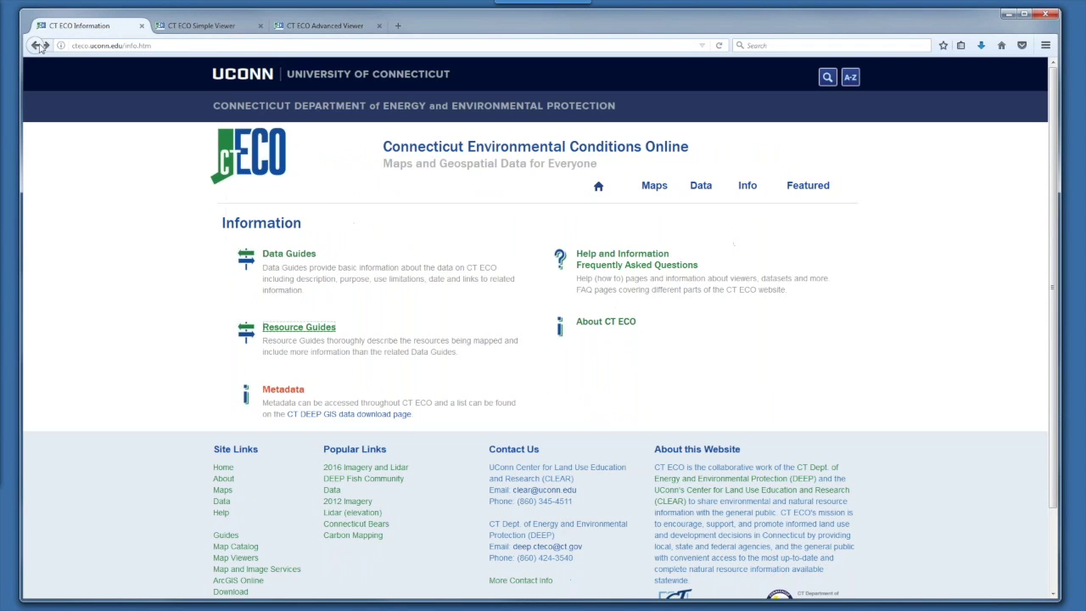
From Help on CT ECO, scroll through the Glossary of Acronyms list, then return to Help
{"action": "left_click", "coordinate": [650, 261]}
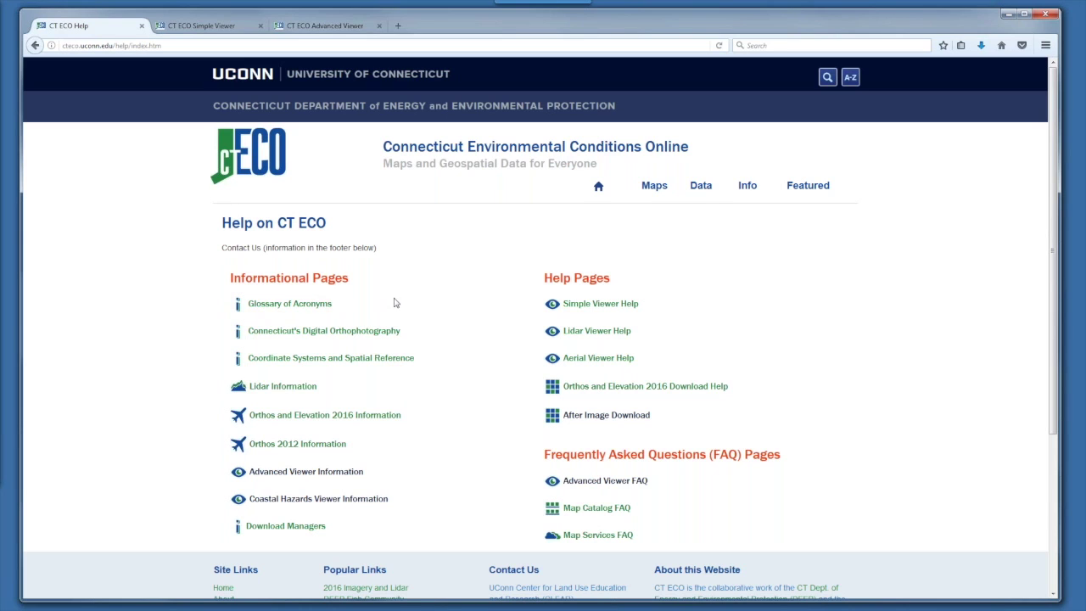
{"action": "left_click", "coordinate": [317, 308]}
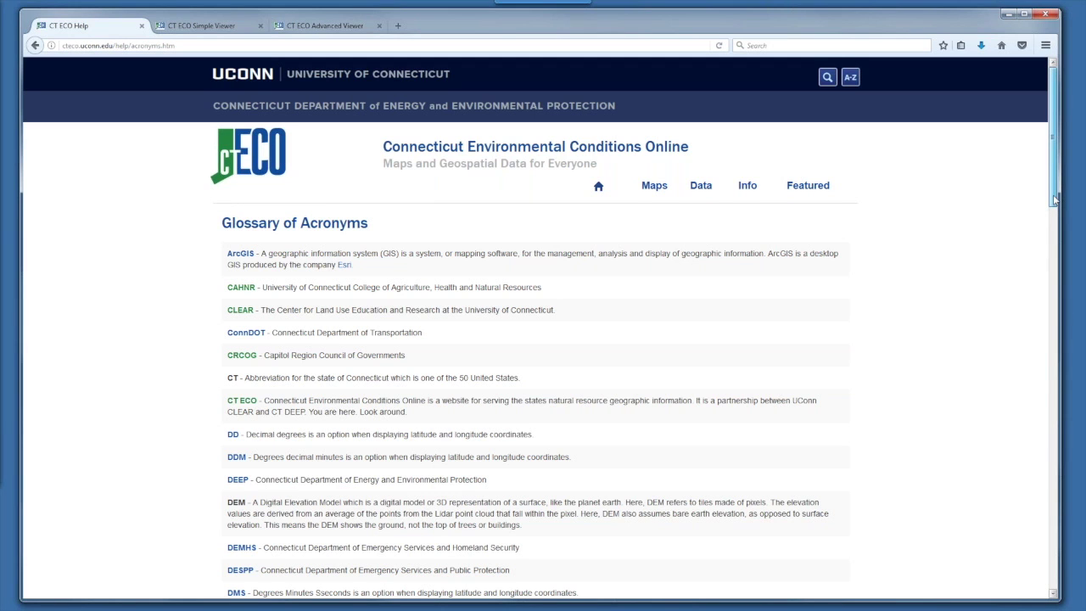
{"action": "left_click_drag", "start_coordinate": [1055, 200], "coordinate": [1055, 200]}
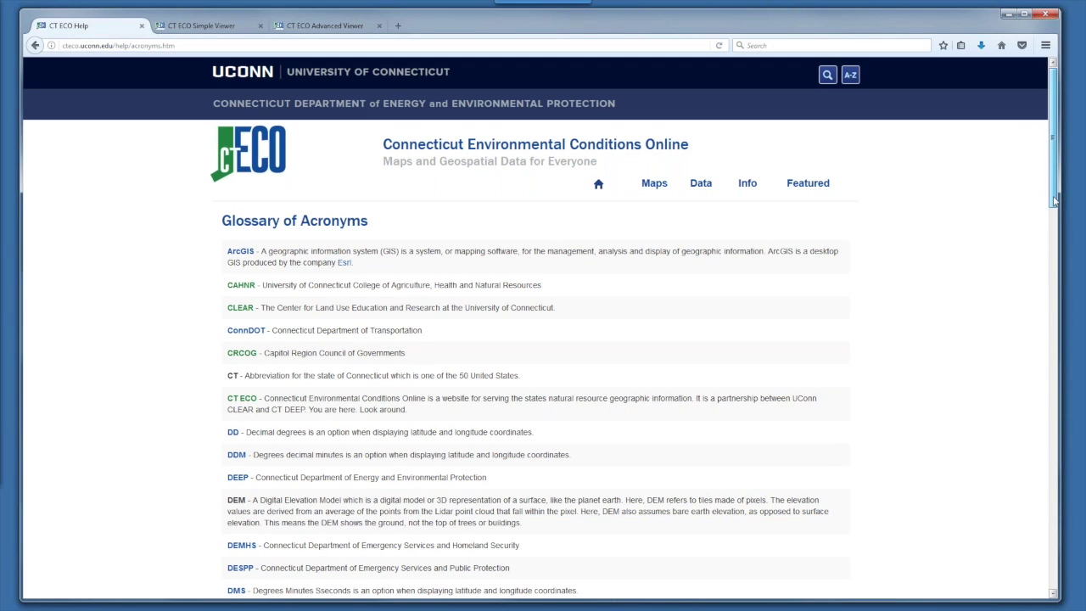
{"action": "left_click_drag", "start_coordinate": [1054, 199], "coordinate": [1055, 223]}
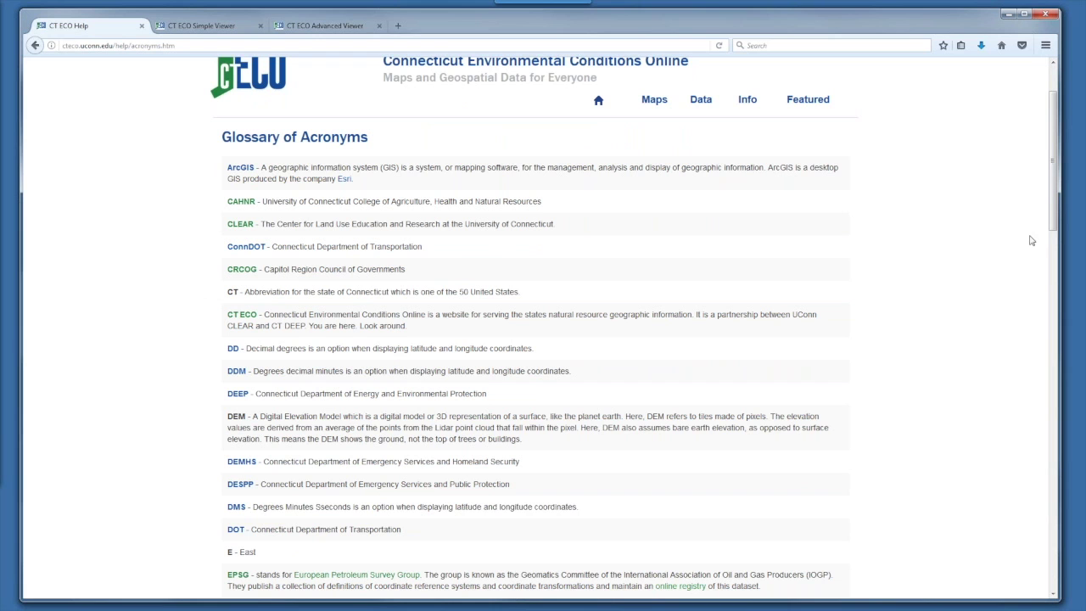
{"action": "left_click_drag", "start_coordinate": [1052, 223], "coordinate": [1062, 406]}
{"action": "scroll", "coordinate": [910, 469], "scroll_direction": "down", "scroll_amount": 4}
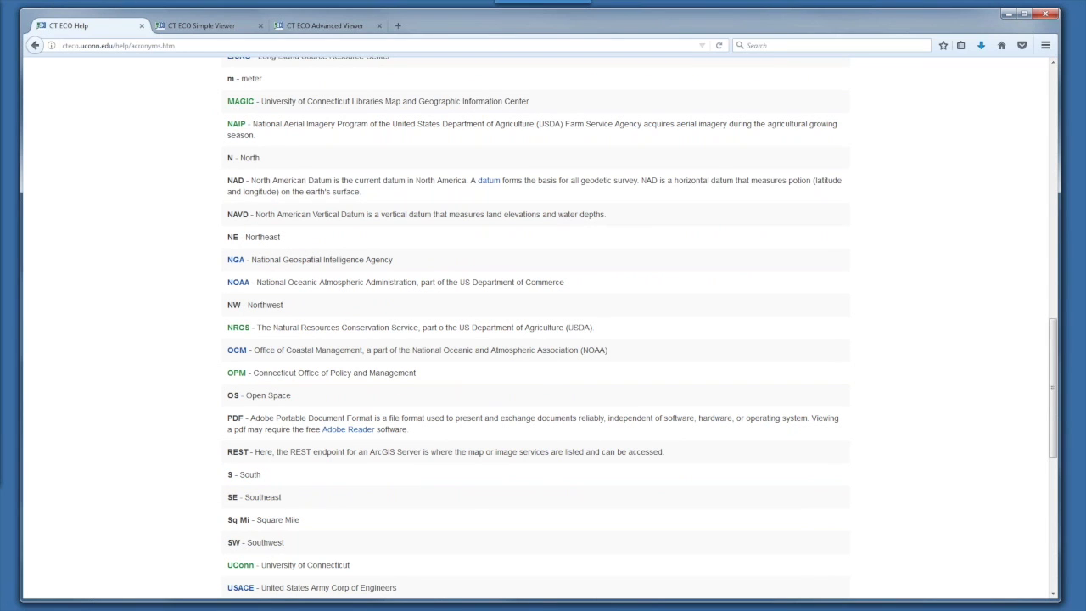
{"action": "left_click", "coordinate": [37, 47]}
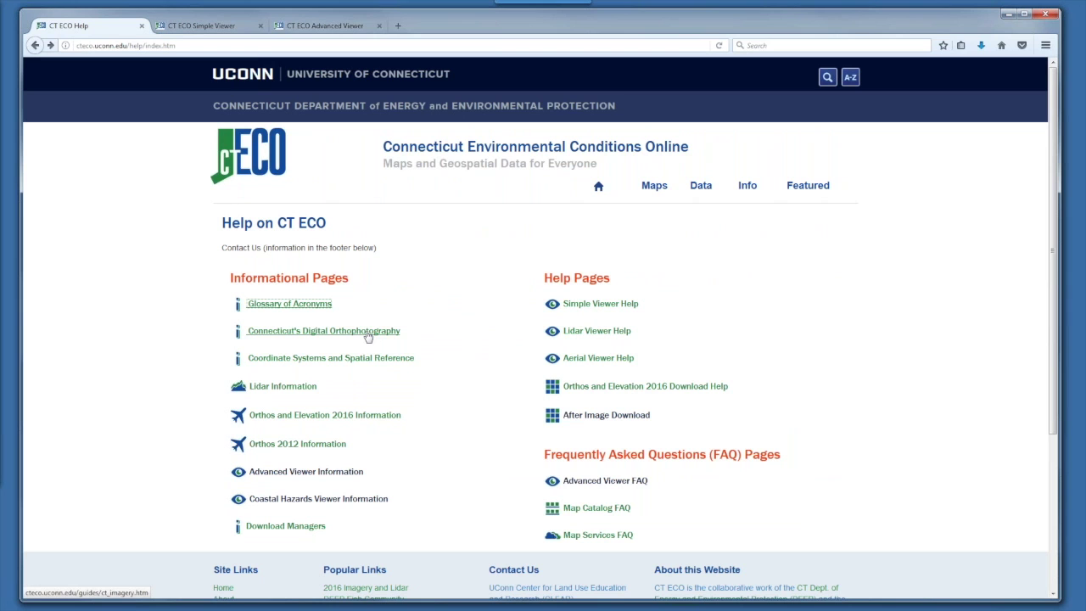
Scroll through the Connecticut Digital Orthophotography imagery-years table, then return to the Help page
{"action": "left_click", "coordinate": [368, 337]}
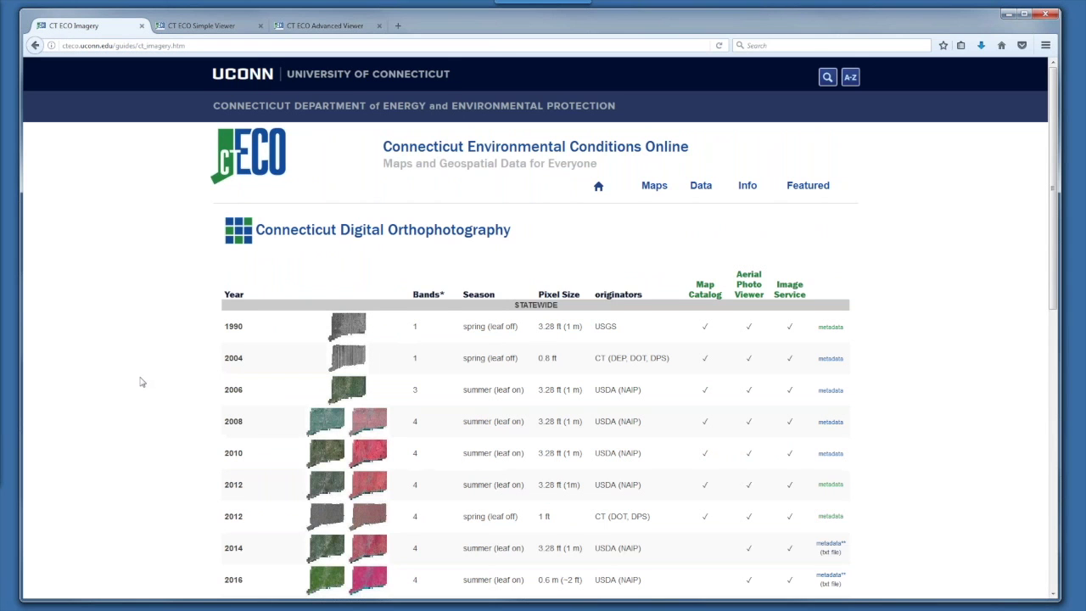
{"action": "scroll", "coordinate": [144, 379], "scroll_direction": "down", "scroll_amount": 2}
{"action": "scroll", "coordinate": [144, 378], "scroll_direction": "down", "scroll_amount": 3}
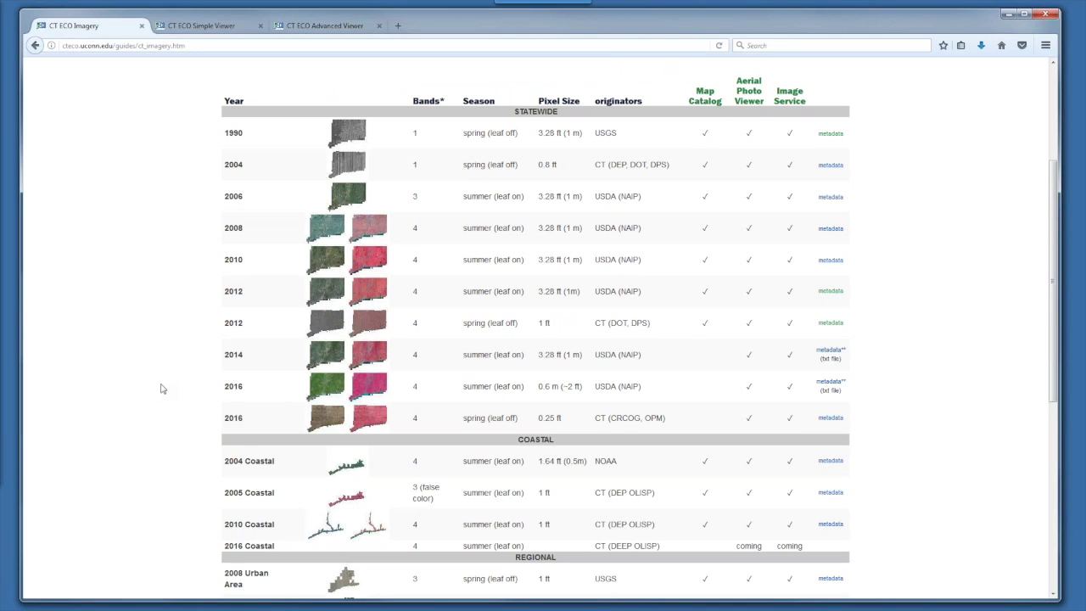
{"action": "scroll", "coordinate": [154, 376], "scroll_direction": "down", "scroll_amount": 1}
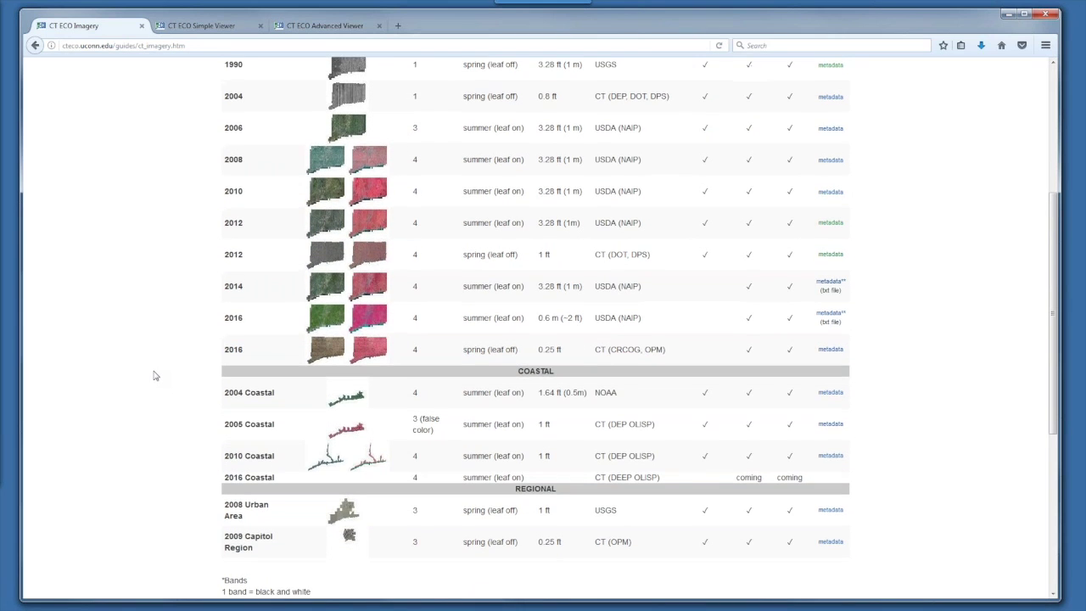
{"action": "scroll", "coordinate": [156, 376], "scroll_direction": "down", "scroll_amount": 1}
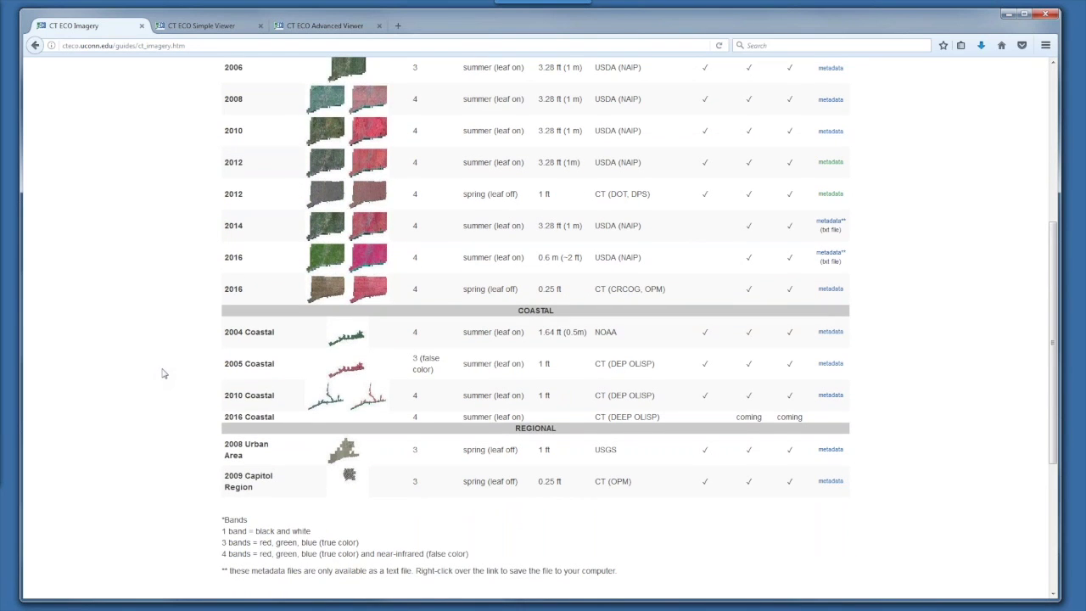
{"action": "scroll", "coordinate": [162, 360], "scroll_direction": "up", "scroll_amount": 1}
{"action": "scroll", "coordinate": [162, 360], "scroll_direction": "up", "scroll_amount": 3}
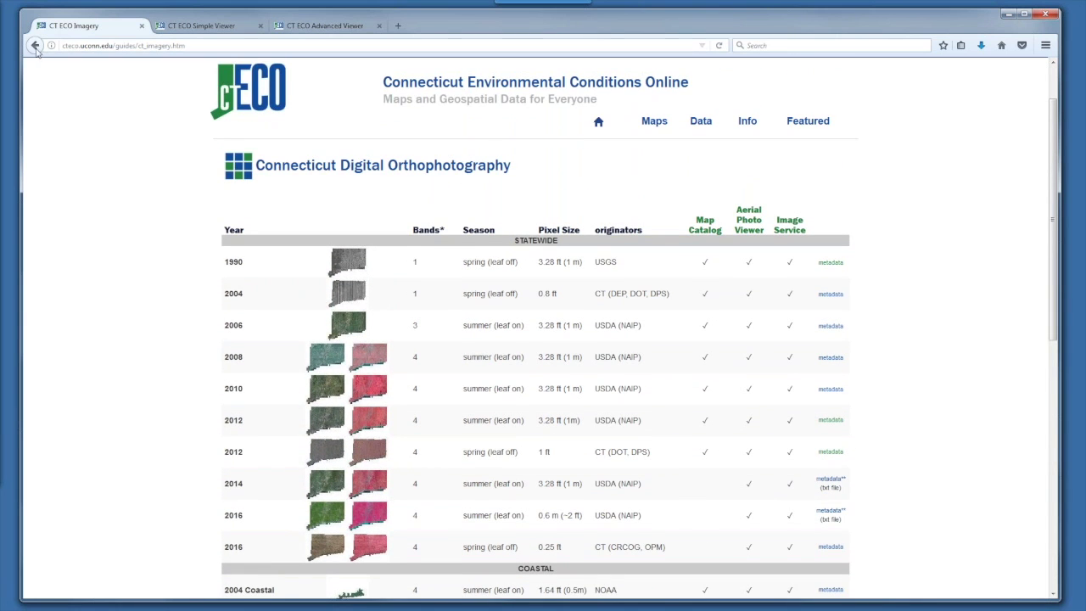
{"action": "left_click", "coordinate": [36, 46]}
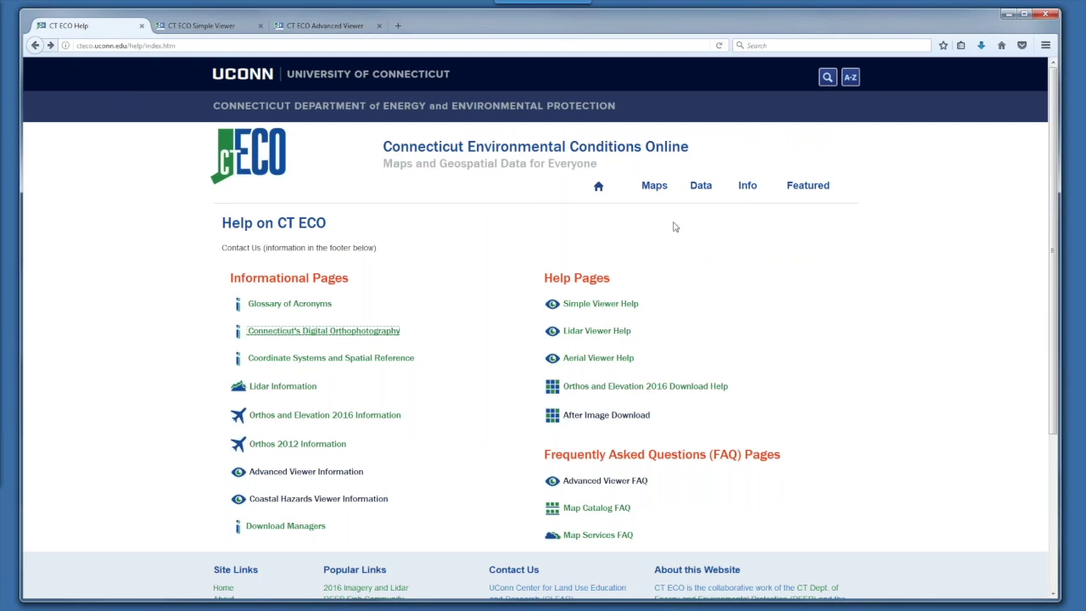
Browse the Where to Download Data list of ortho, elevation and other sources, then return to Data
{"action": "left_click", "coordinate": [746, 191]}
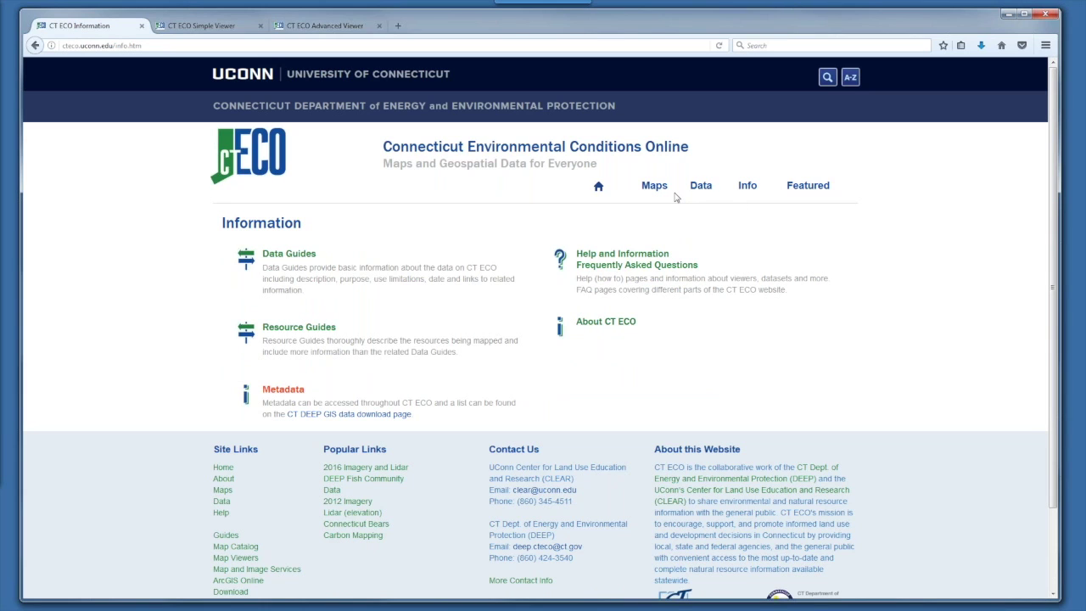
{"action": "left_click", "coordinate": [704, 188]}
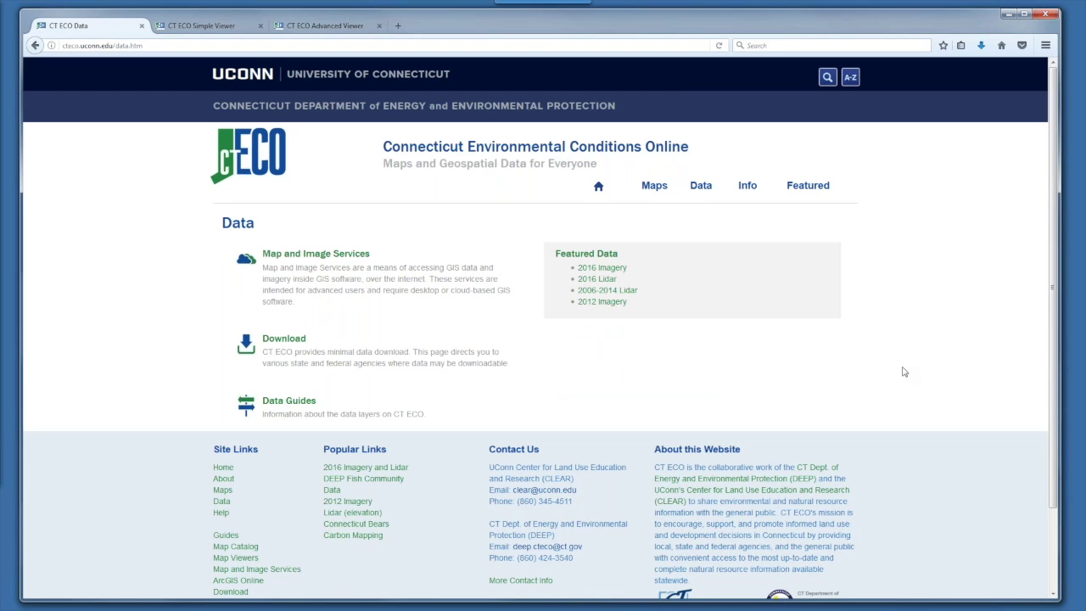
{"action": "left_click", "coordinate": [348, 350]}
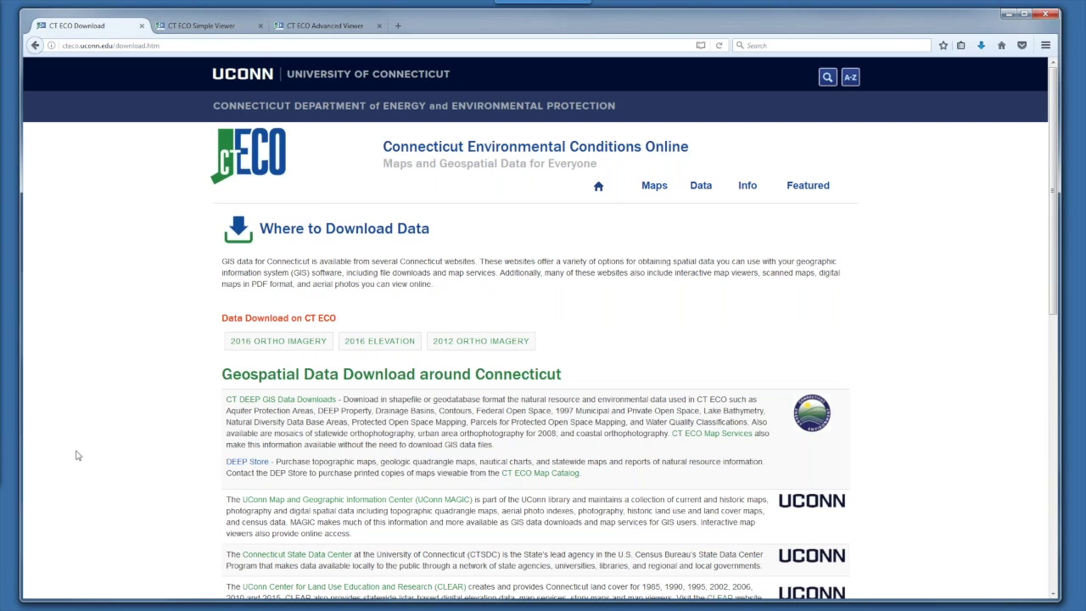
{"action": "scroll", "coordinate": [128, 441], "scroll_direction": "down", "scroll_amount": 1}
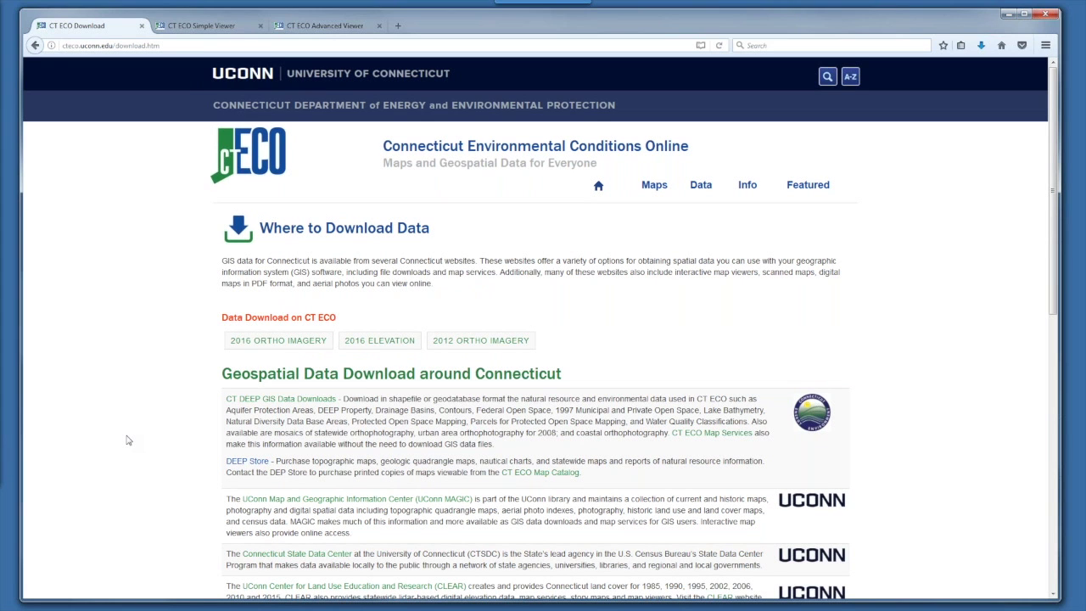
{"action": "scroll", "coordinate": [128, 441], "scroll_direction": "down", "scroll_amount": 3}
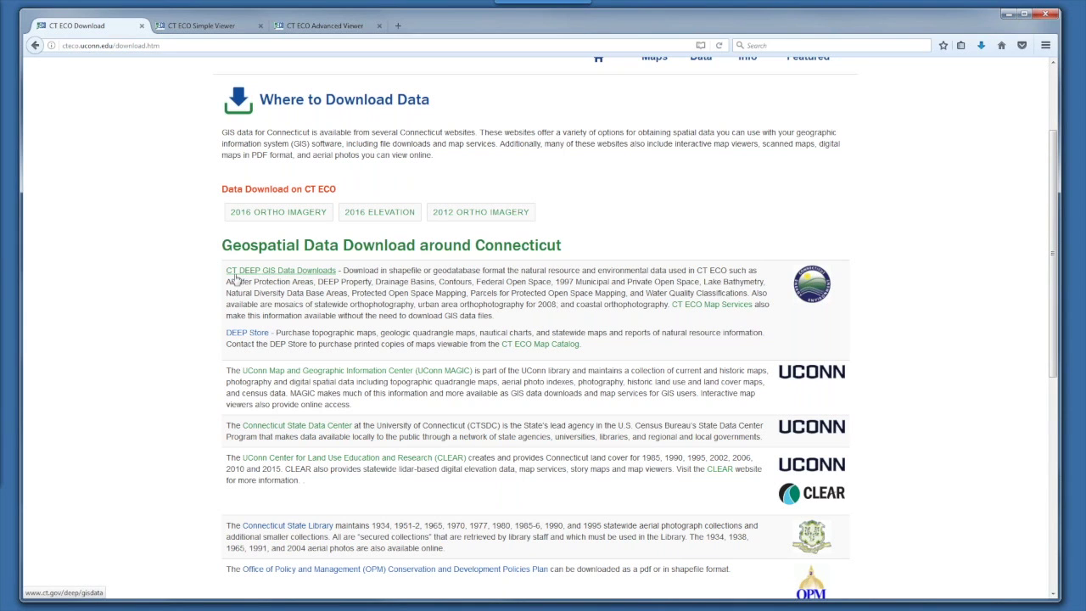
{"action": "scroll", "coordinate": [170, 356], "scroll_direction": "down", "scroll_amount": 2}
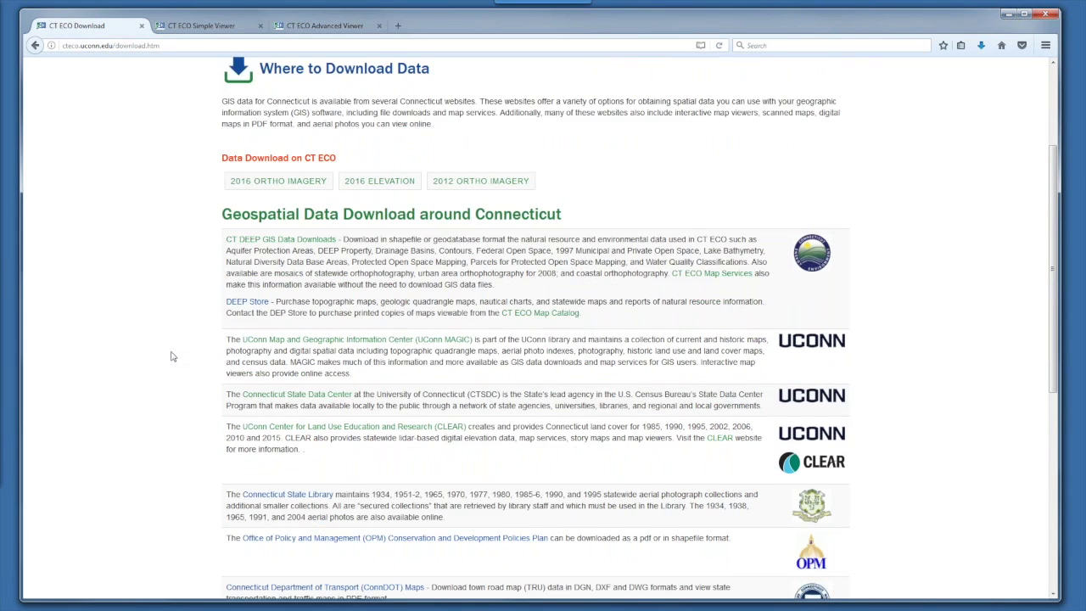
{"action": "scroll", "coordinate": [170, 357], "scroll_direction": "down", "scroll_amount": 4}
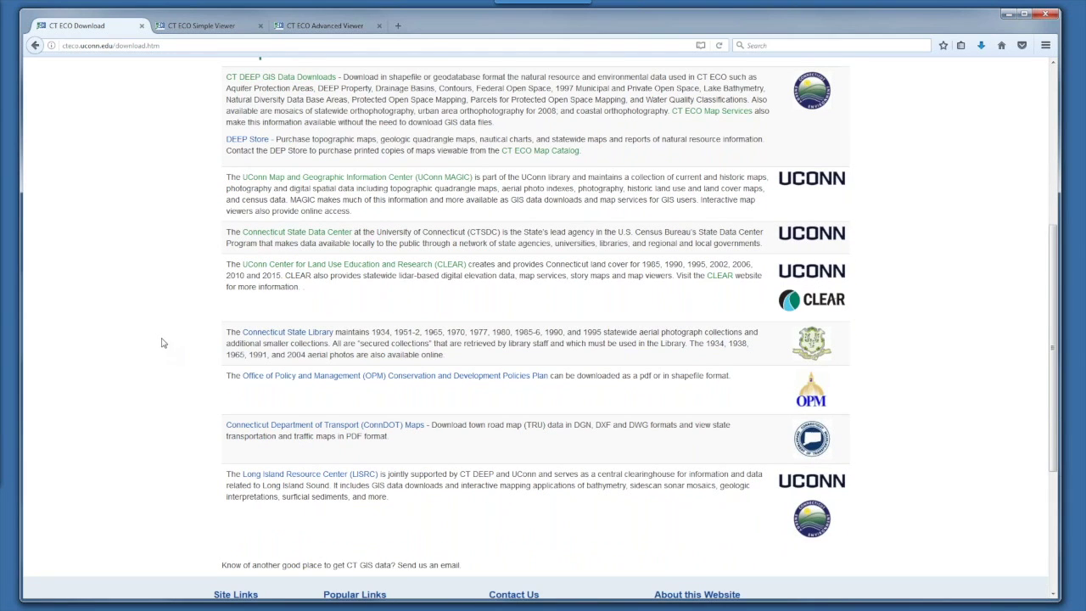
{"action": "scroll", "coordinate": [163, 342], "scroll_direction": "up", "scroll_amount": 1}
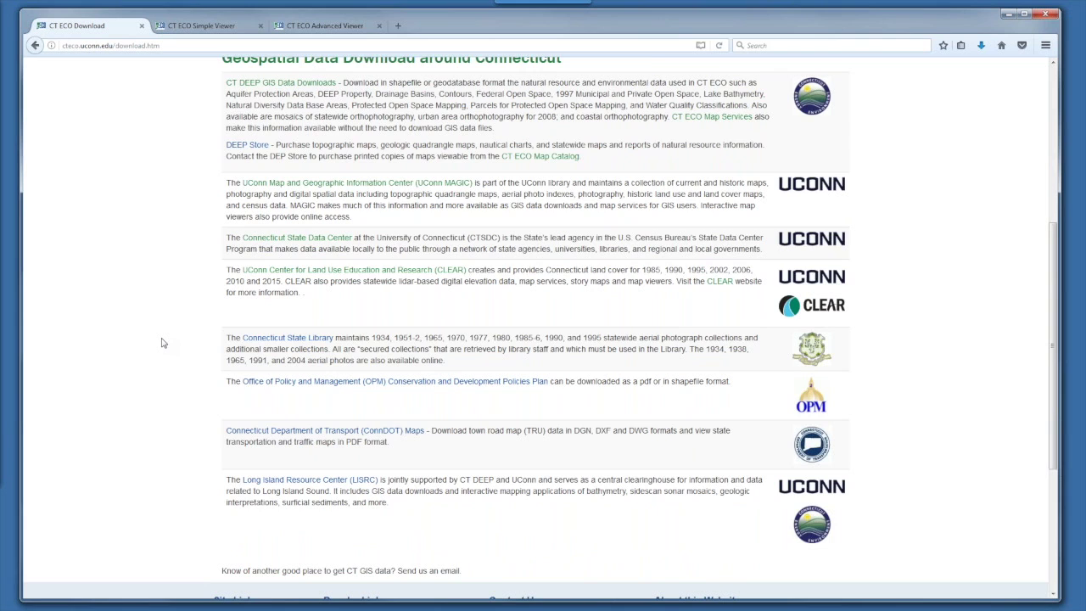
{"action": "scroll", "coordinate": [163, 343], "scroll_direction": "up", "scroll_amount": 10}
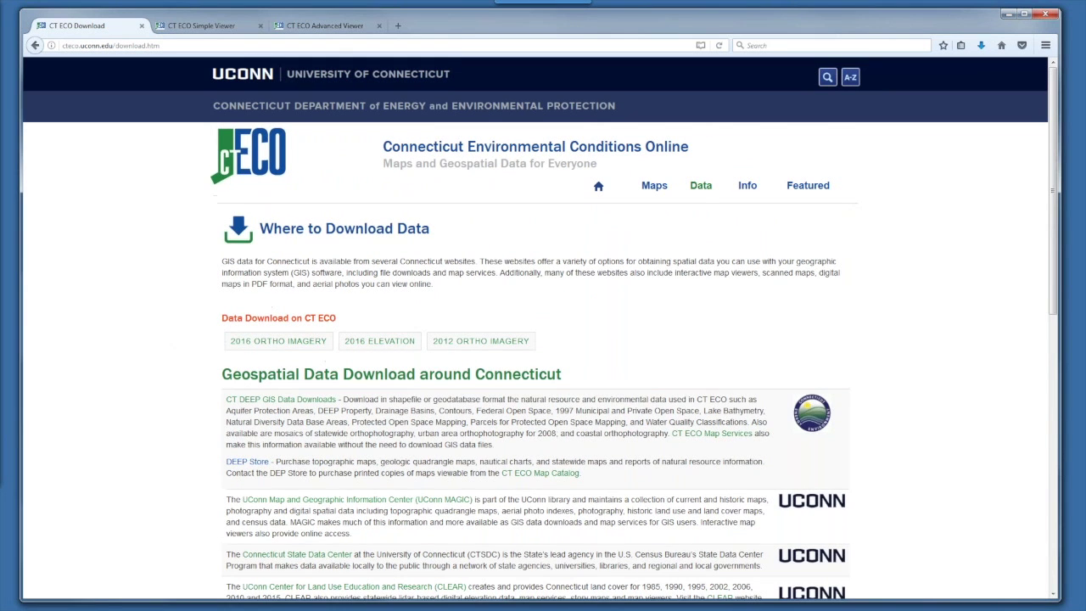
{"action": "left_click", "coordinate": [701, 186]}
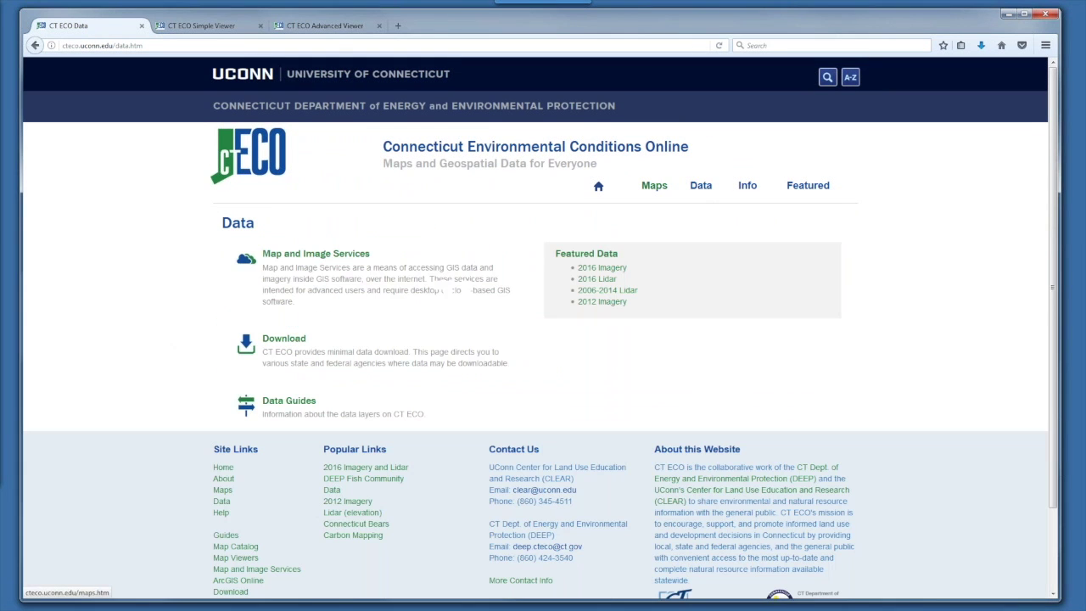
Open Map and Image Services from the Data page and scroll to its categories and CTMAPS/CTRASTER servers
{"action": "left_click", "coordinate": [283, 257]}
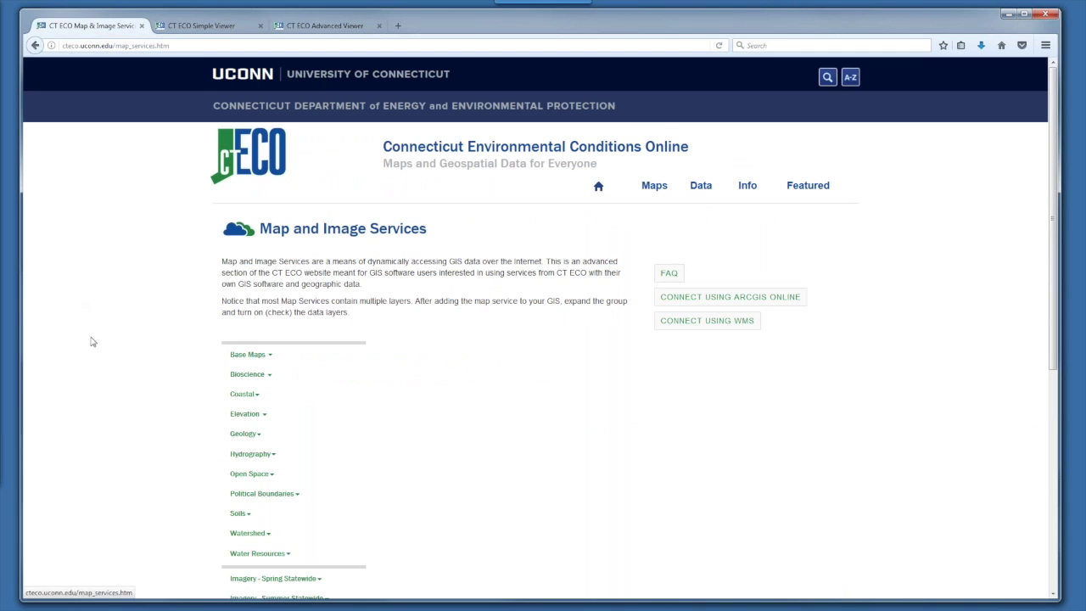
{"action": "scroll", "coordinate": [134, 386], "scroll_direction": "down", "scroll_amount": 1}
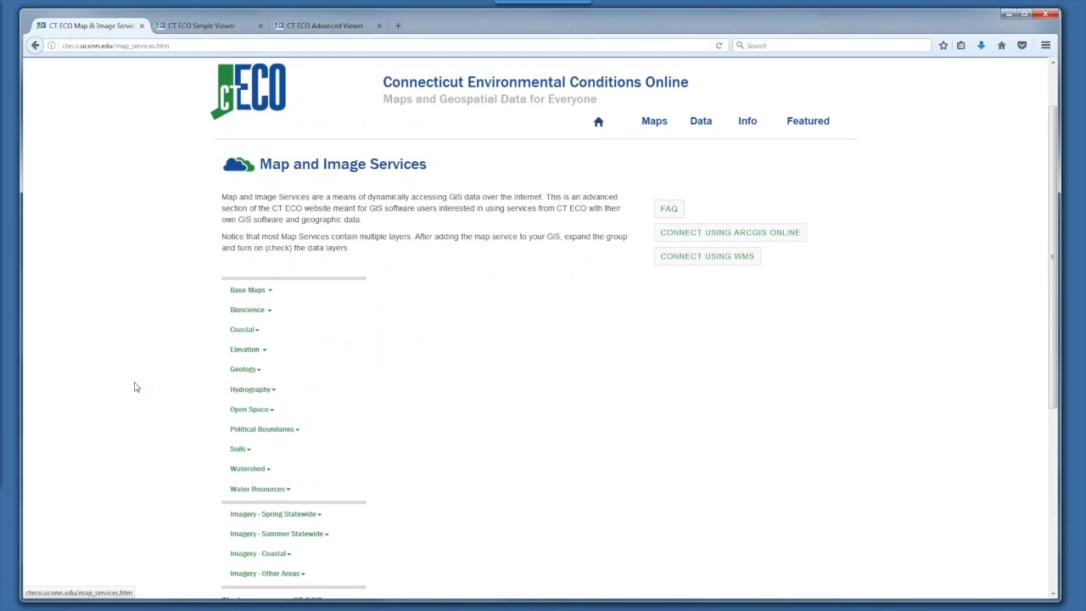
{"action": "scroll", "coordinate": [134, 387], "scroll_direction": "down", "scroll_amount": 1}
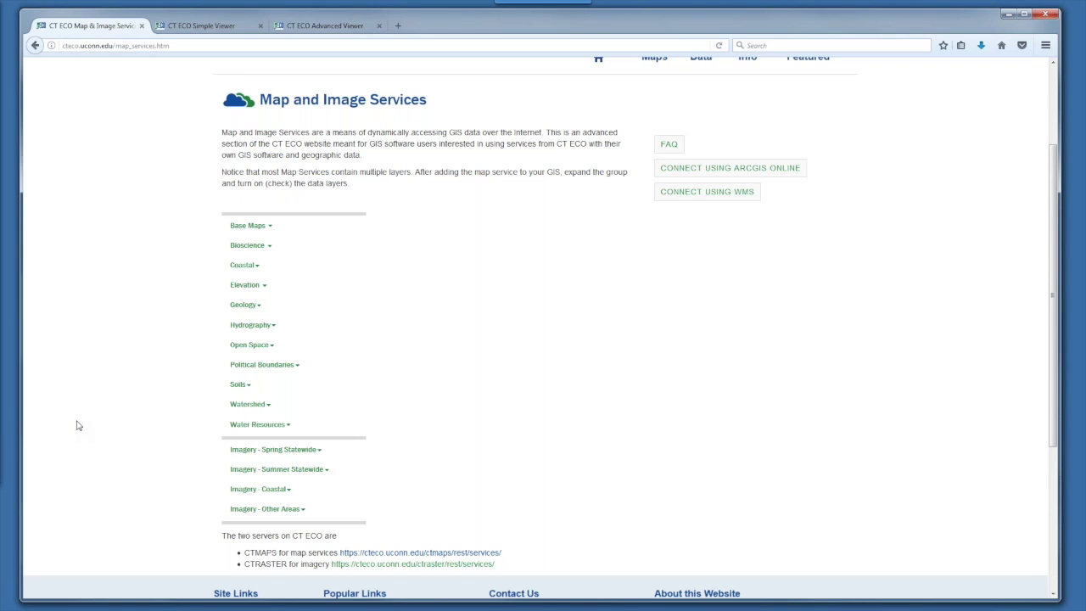
Check the Coastal layers, then show the Bioscience Critical Habitat service details
{"action": "left_click", "coordinate": [243, 265]}
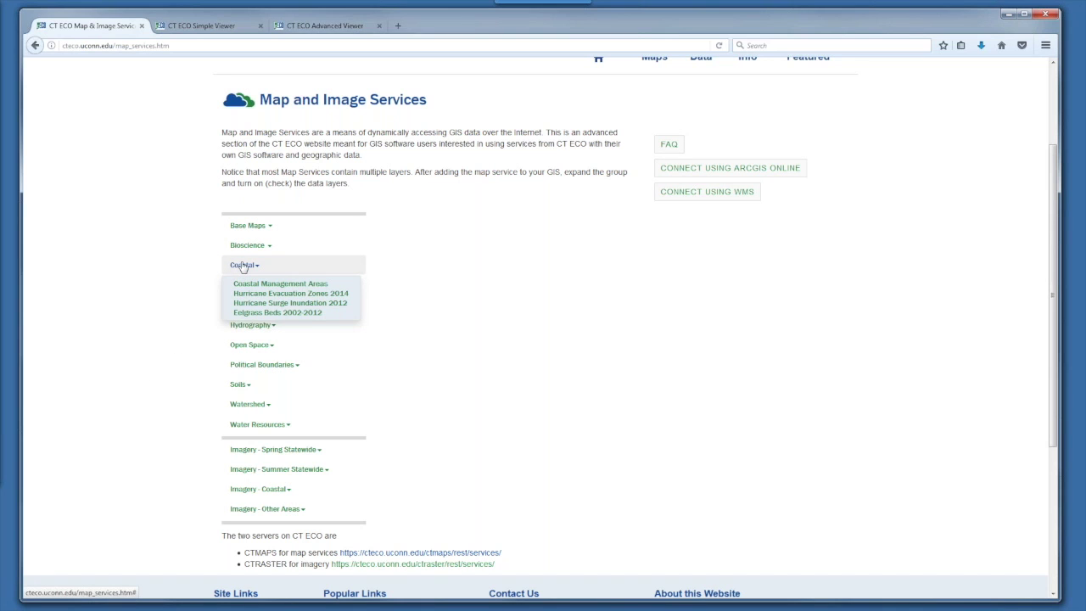
{"action": "left_click", "coordinate": [246, 247]}
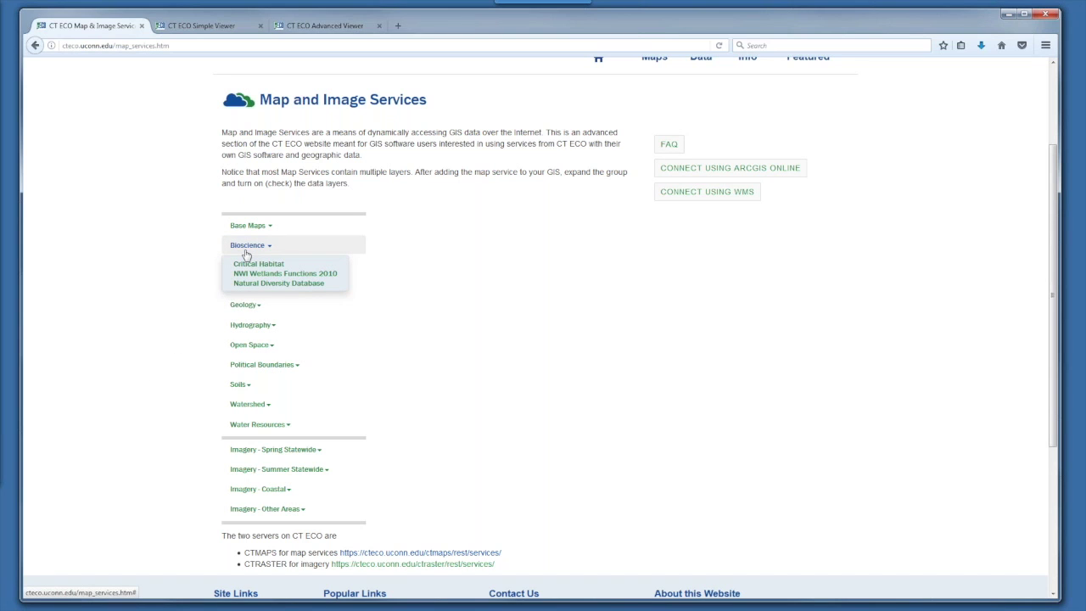
{"action": "left_click", "coordinate": [248, 264]}
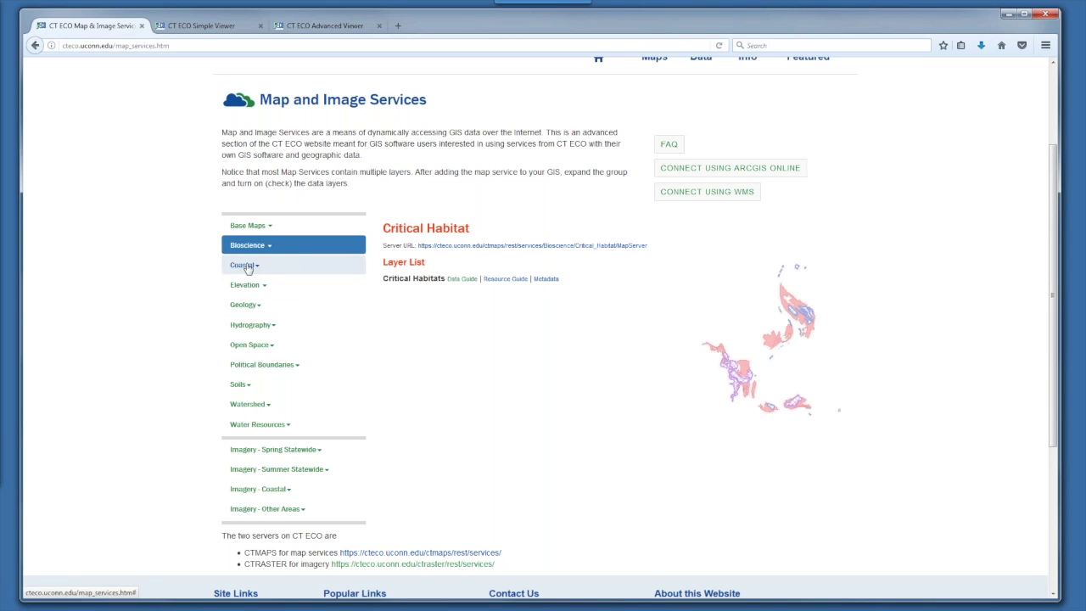
{"action": "left_click", "coordinate": [252, 247]}
{"action": "left_click", "coordinate": [255, 266]}
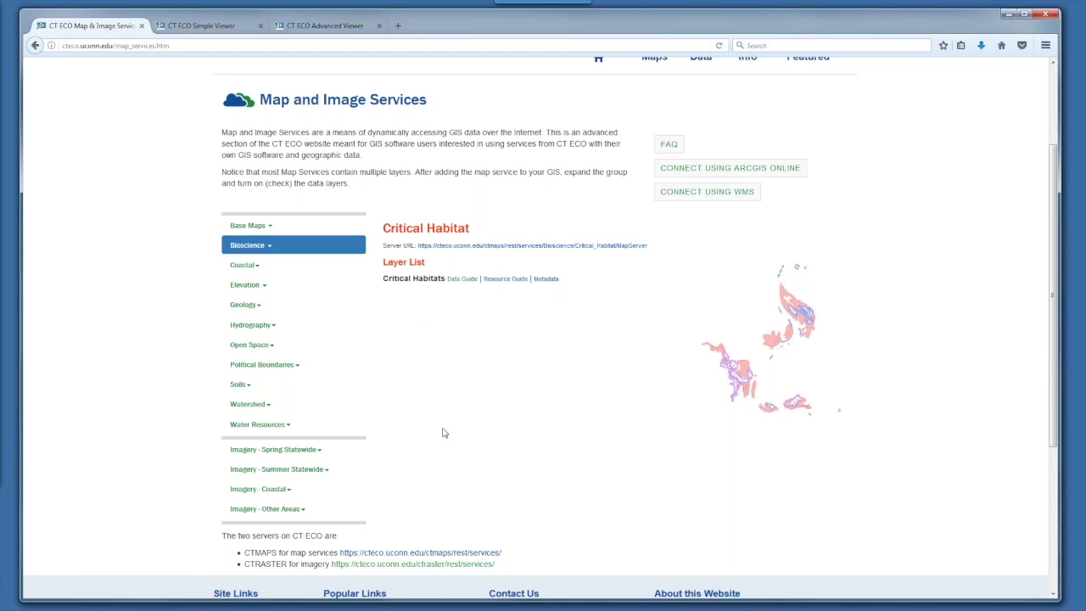
Preview the layer lists in the Elevation and Hydrography categories
{"action": "left_click", "coordinate": [268, 288]}
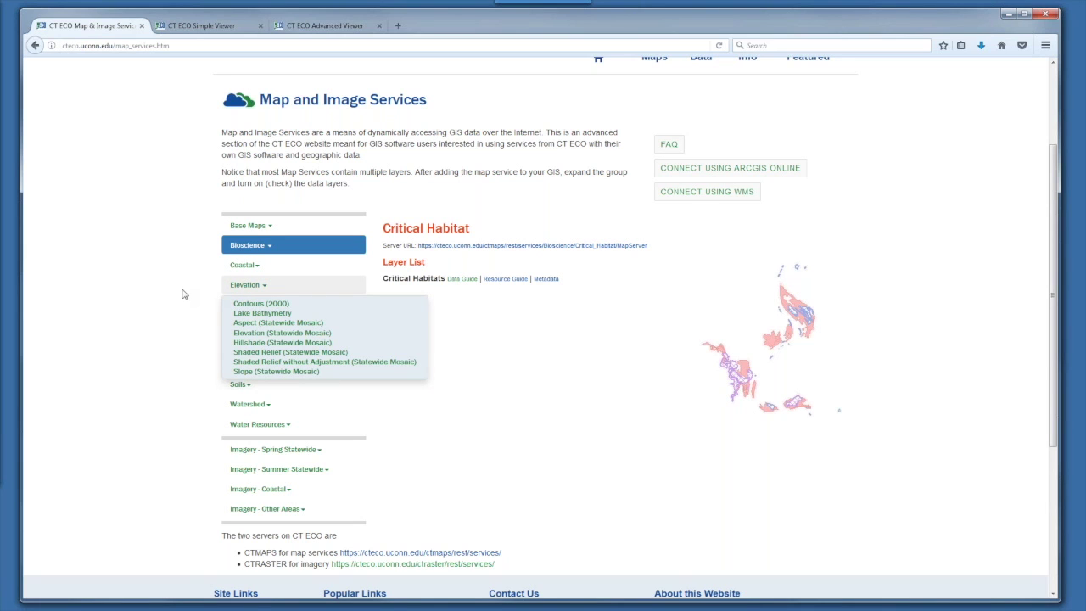
{"action": "left_click", "coordinate": [183, 293]}
{"action": "left_click", "coordinate": [252, 327]}
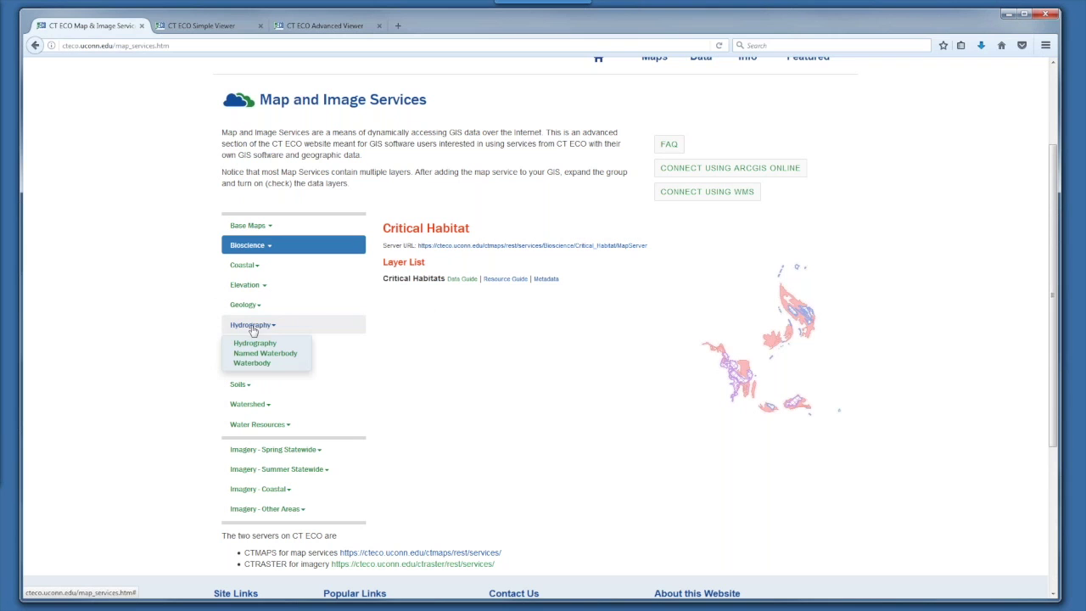
{"action": "left_click", "coordinate": [450, 368]}
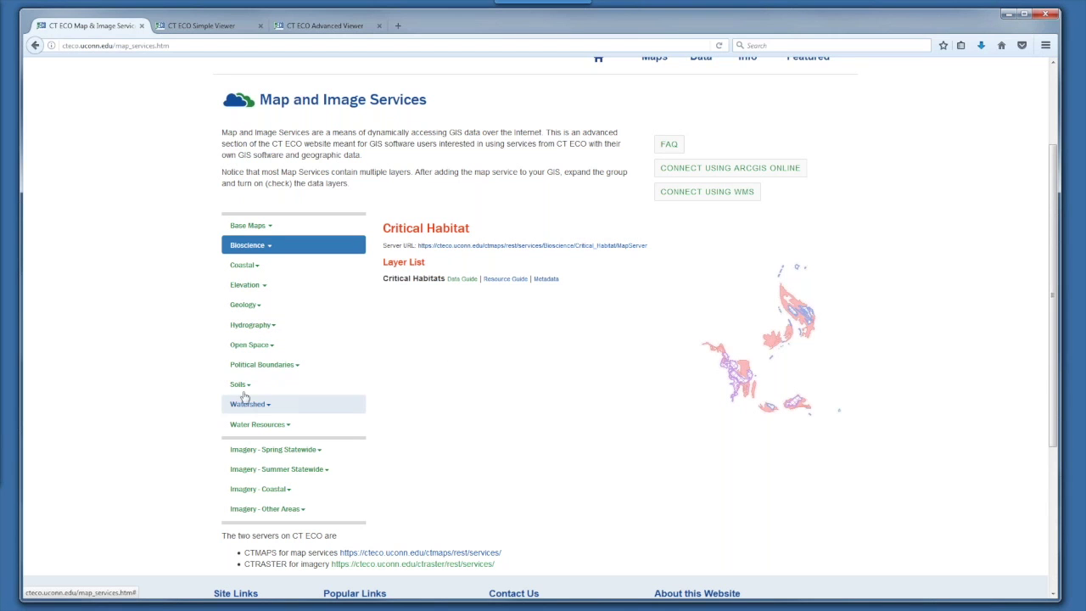
Preview the Spring Statewide, Summer Statewide and coastal imagery layer lists
{"action": "left_click", "coordinate": [270, 449]}
{"action": "scroll", "coordinate": [202, 439], "scroll_direction": "down", "scroll_amount": 1}
{"action": "scroll", "coordinate": [202, 439], "scroll_direction": "down", "scroll_amount": 1}
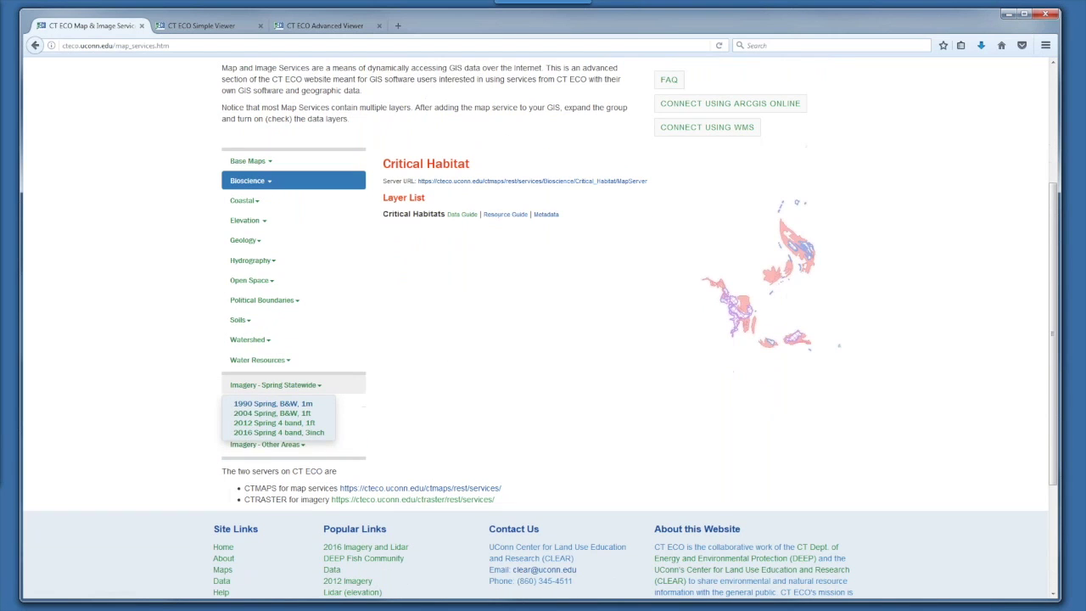
{"action": "left_click", "coordinate": [422, 431]}
{"action": "left_click", "coordinate": [327, 406]}
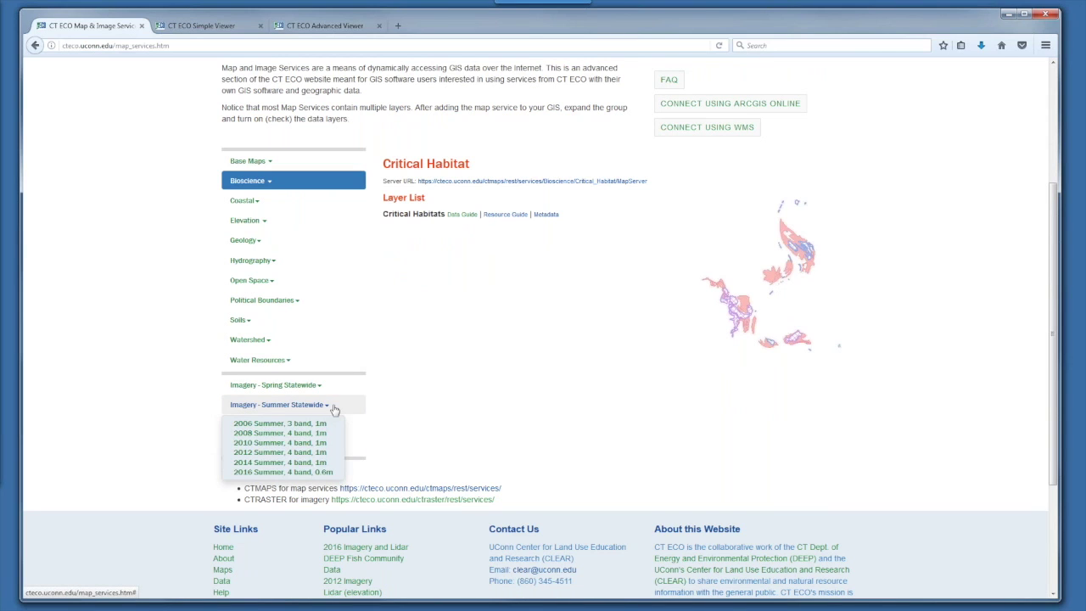
{"action": "left_click", "coordinate": [492, 413]}
{"action": "left_click", "coordinate": [290, 426]}
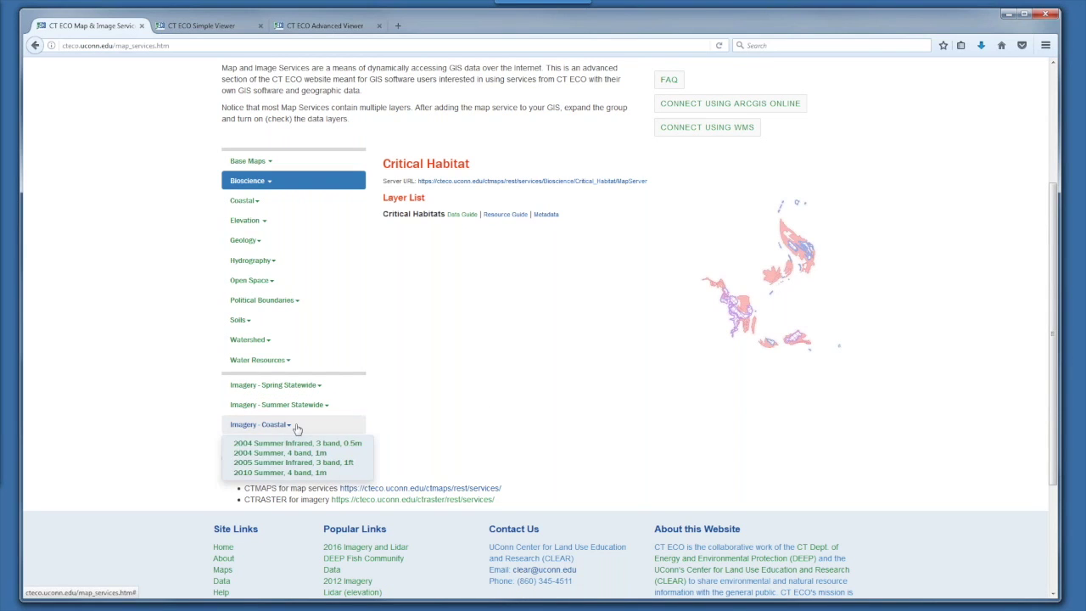
{"action": "left_click", "coordinate": [443, 415]}
{"action": "scroll", "coordinate": [459, 415], "scroll_direction": "down", "scroll_amount": 2}
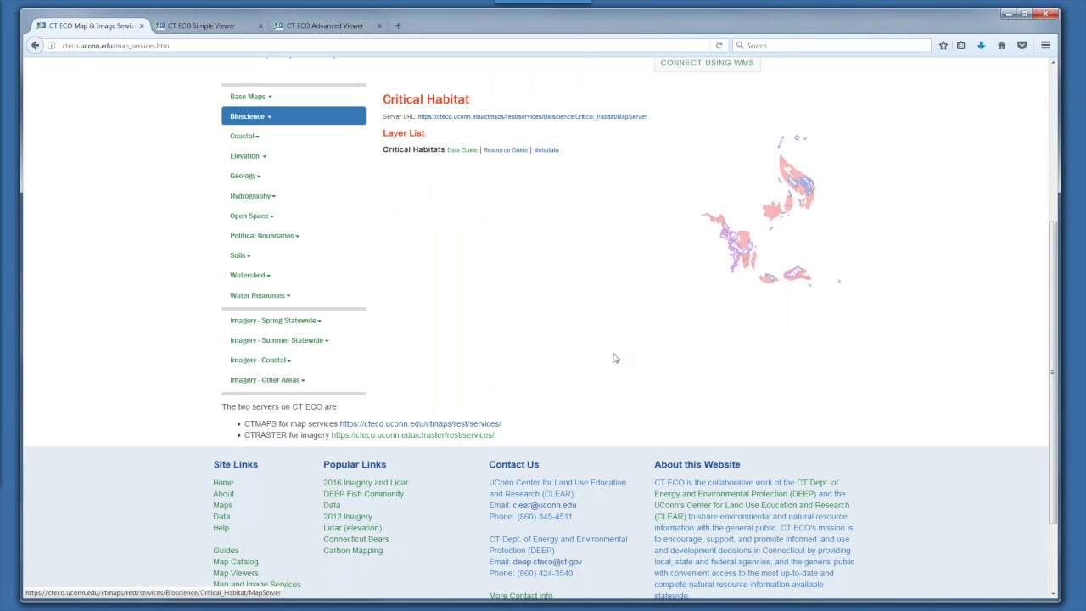
Open the CTRASTER server's REST Services Directory in a new tab, then return to Map & Image Services
{"action": "left_click", "coordinate": [488, 438]}
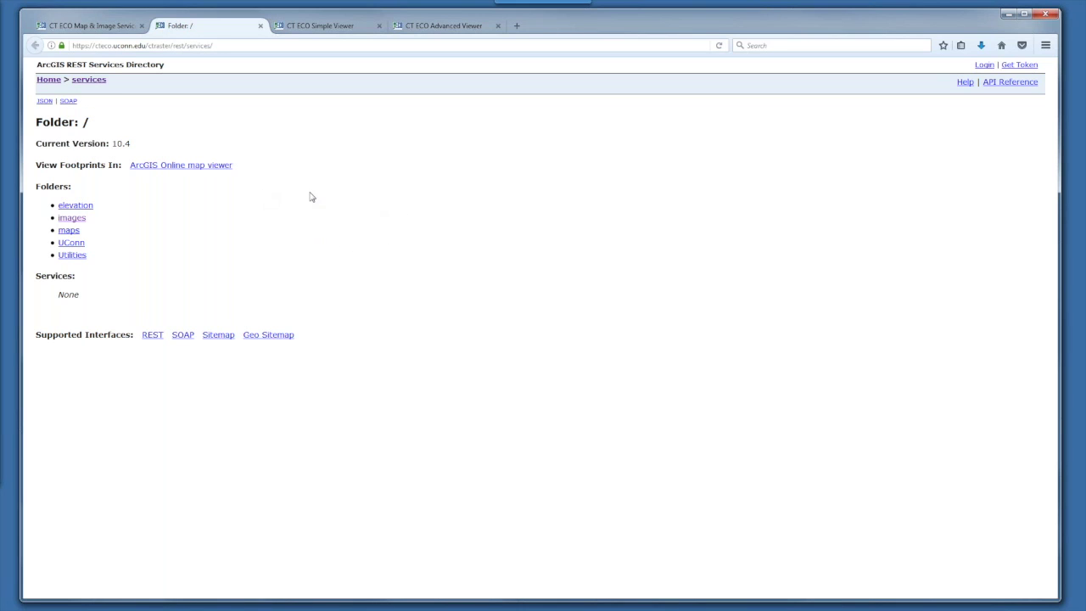
{"action": "left_click", "coordinate": [93, 26]}
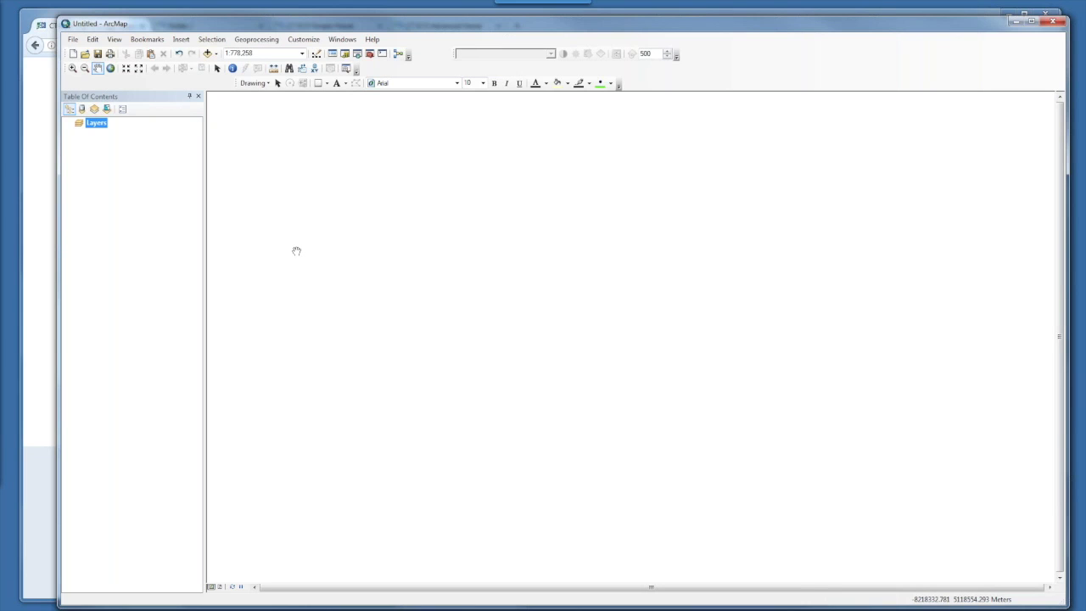
In ArcMap's Add Data, start an Add ArcGIS Server connection using GIS services, reaching the Server URL page
{"action": "left_click", "coordinate": [215, 53]}
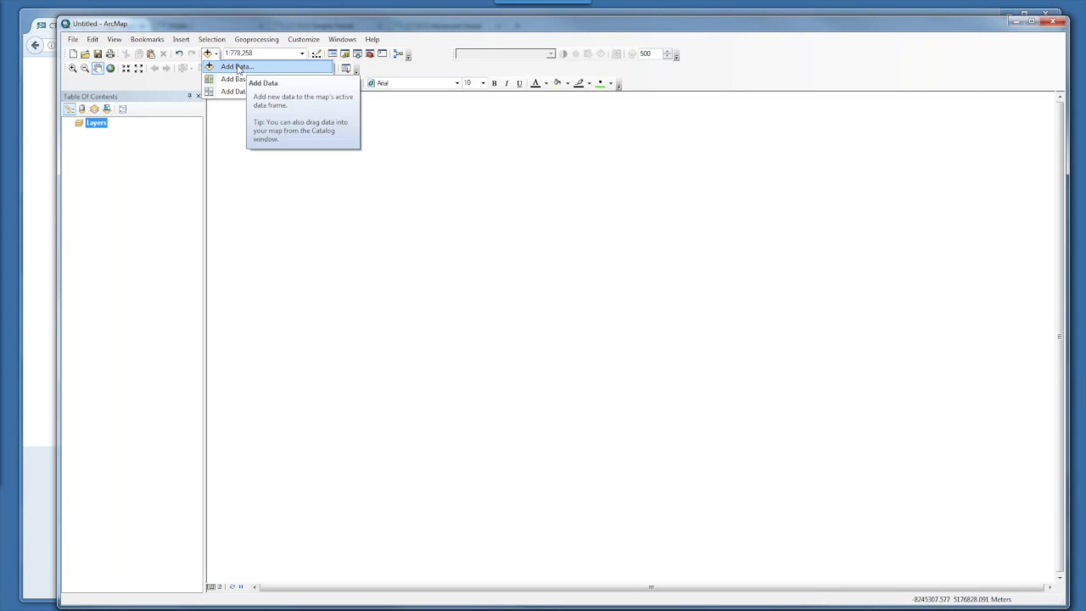
{"action": "left_click", "coordinate": [237, 67]}
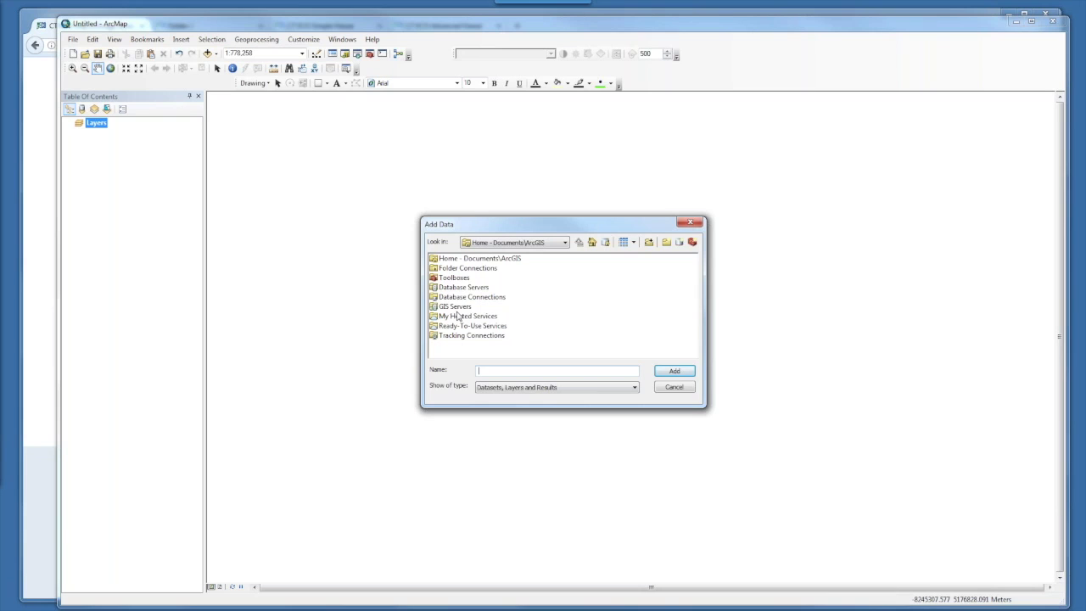
{"action": "left_click_drag", "start_coordinate": [456, 223], "coordinate": [352, 197]}
{"action": "left_click", "coordinate": [395, 222]}
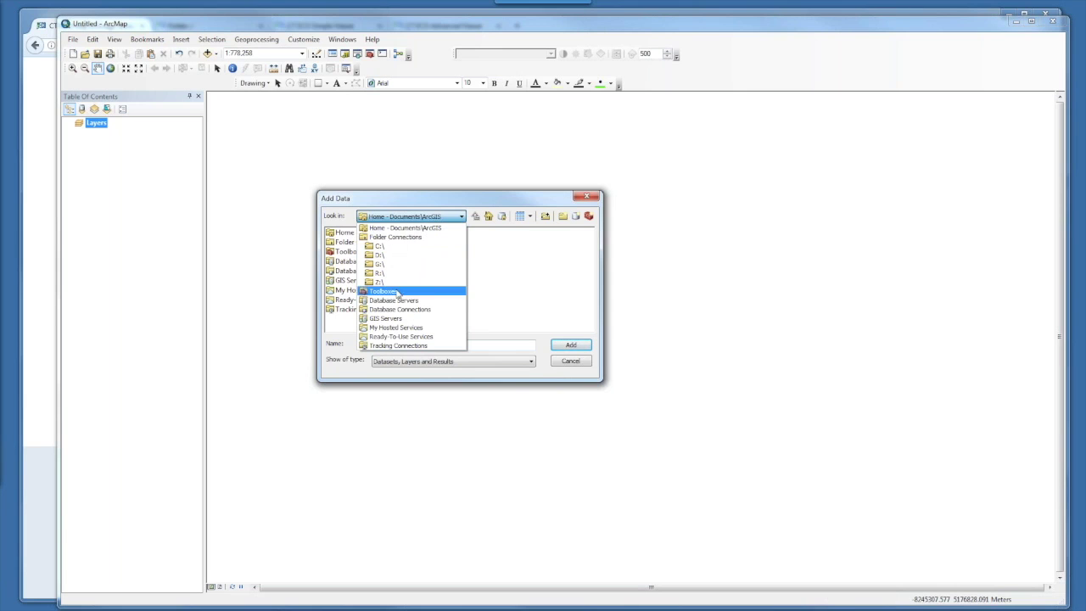
{"action": "left_click", "coordinate": [394, 319]}
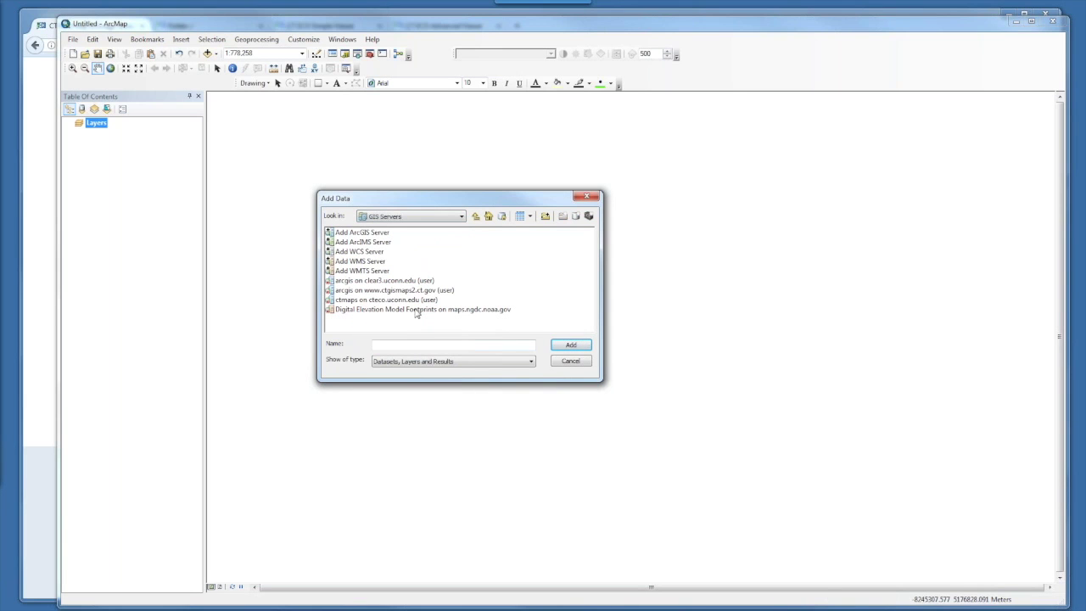
{"action": "double_click", "coordinate": [371, 233]}
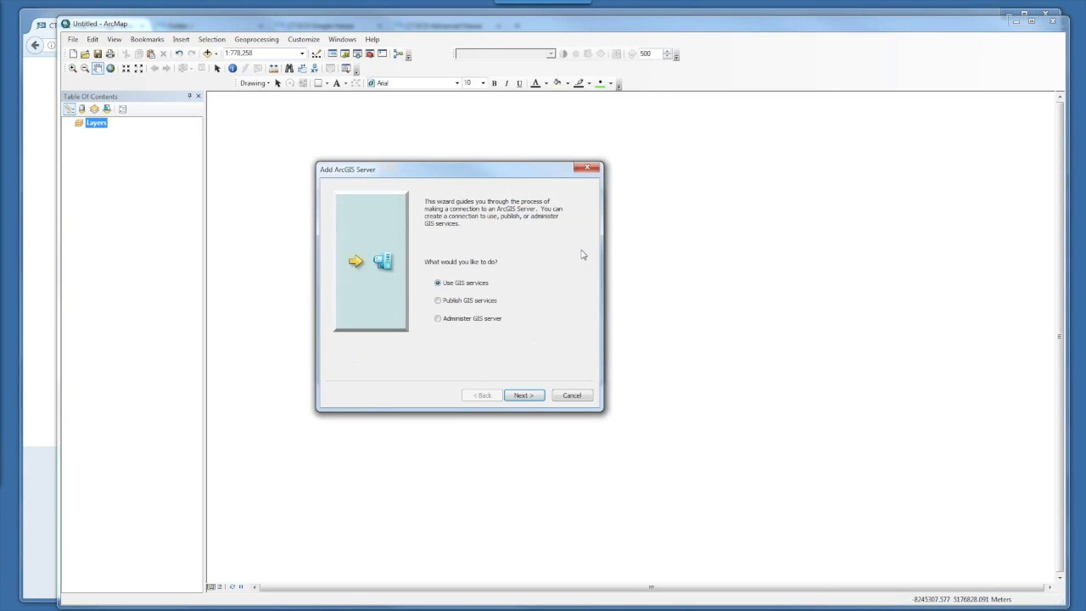
{"action": "left_click", "coordinate": [529, 397]}
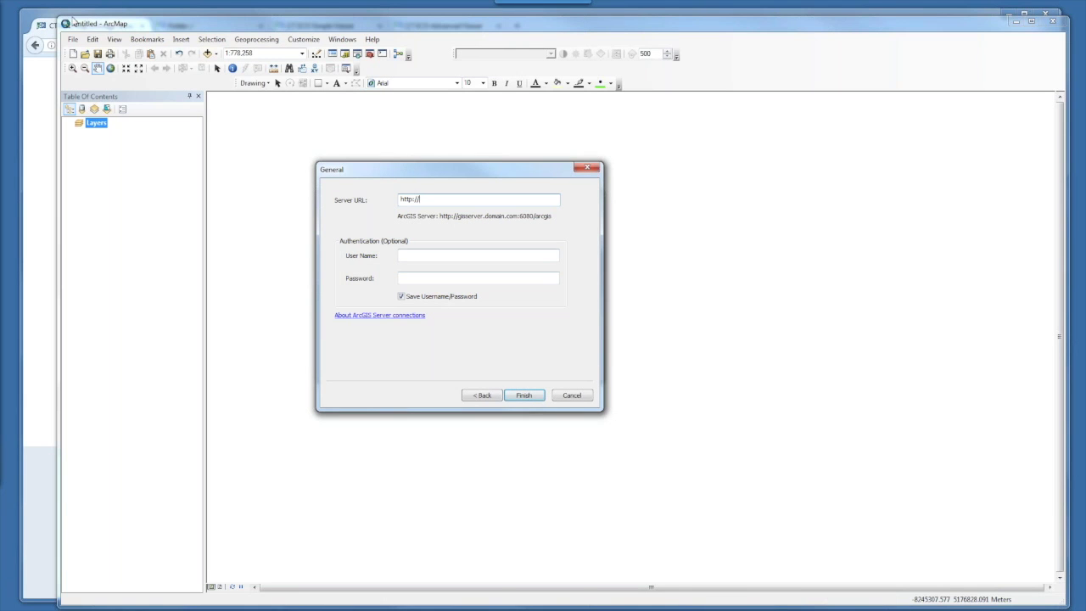
Bring up the CTRASTER REST Services Directory page in the browser and select its web address
{"action": "left_click", "coordinate": [53, 27]}
{"action": "left_click", "coordinate": [235, 27]}
{"action": "left_click", "coordinate": [263, 45]}
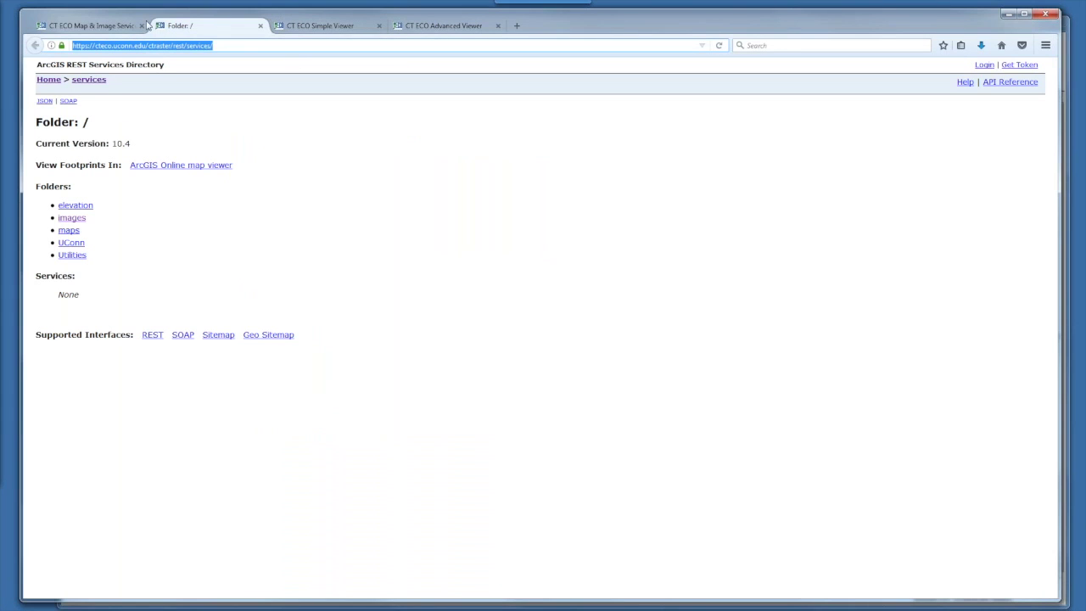
Create an ArcGIS server connection using the copied REST directory URL as the server URL
{"action": "key", "text": "alt+Tab"}
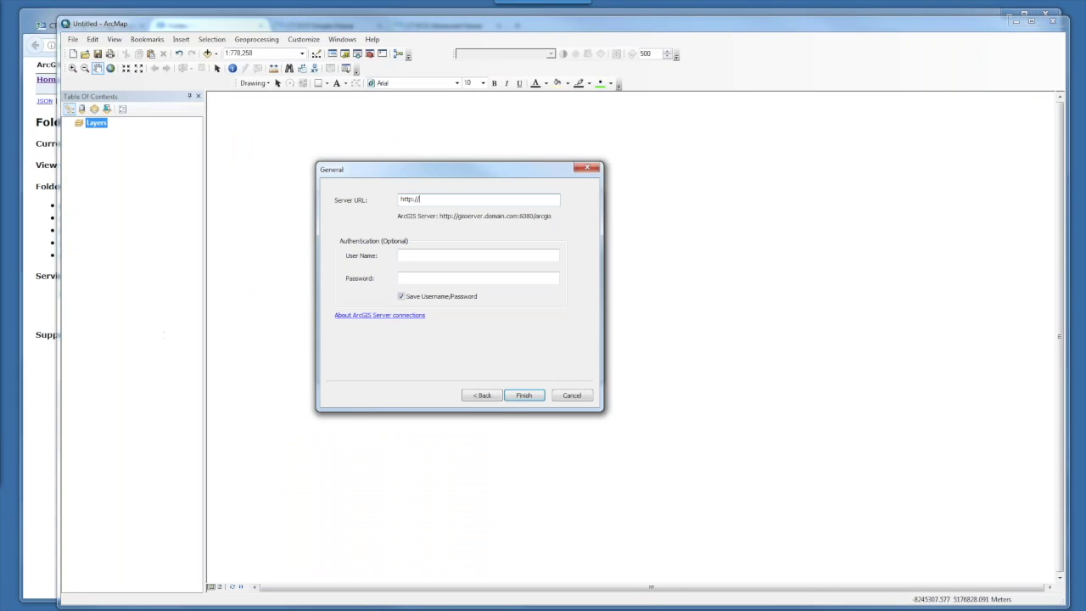
{"action": "type", "text": "http://www.ctgismaps2.ct.gov/arcgis/rest/services"}
{"action": "left_click", "coordinate": [523, 395]}
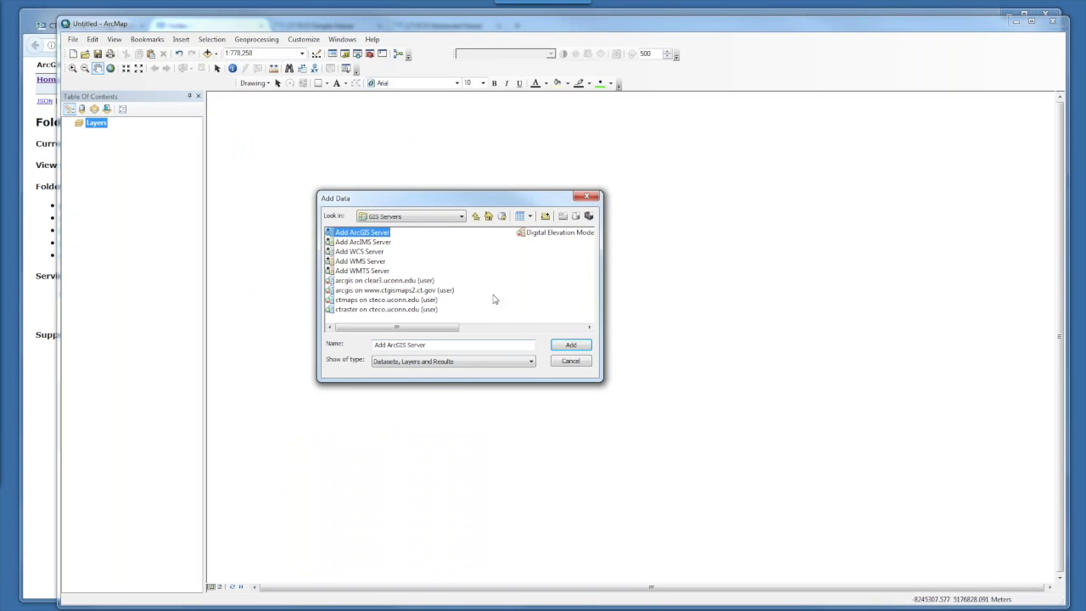
Add the Ortho_2012 image service from the ctraster images folder to the map
{"action": "left_click", "coordinate": [340, 312]}
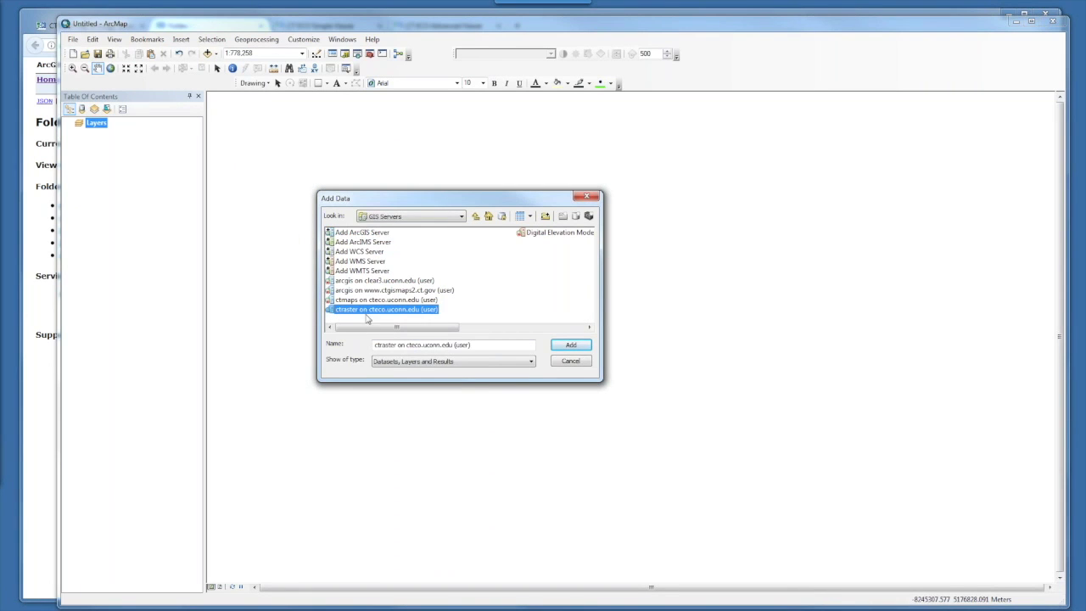
{"action": "double_click", "coordinate": [347, 310]}
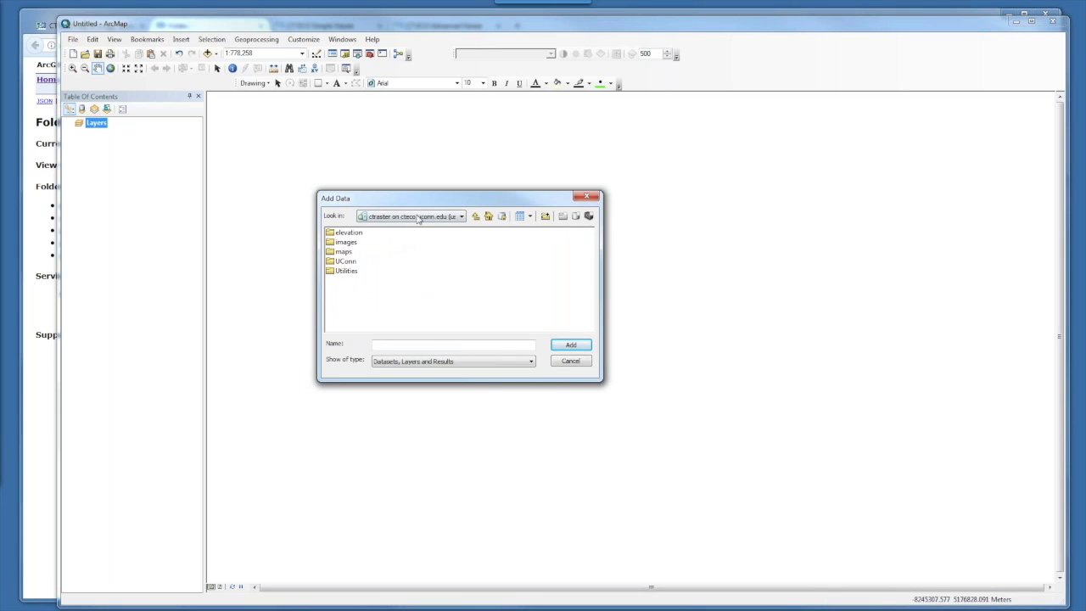
{"action": "double_click", "coordinate": [348, 243]}
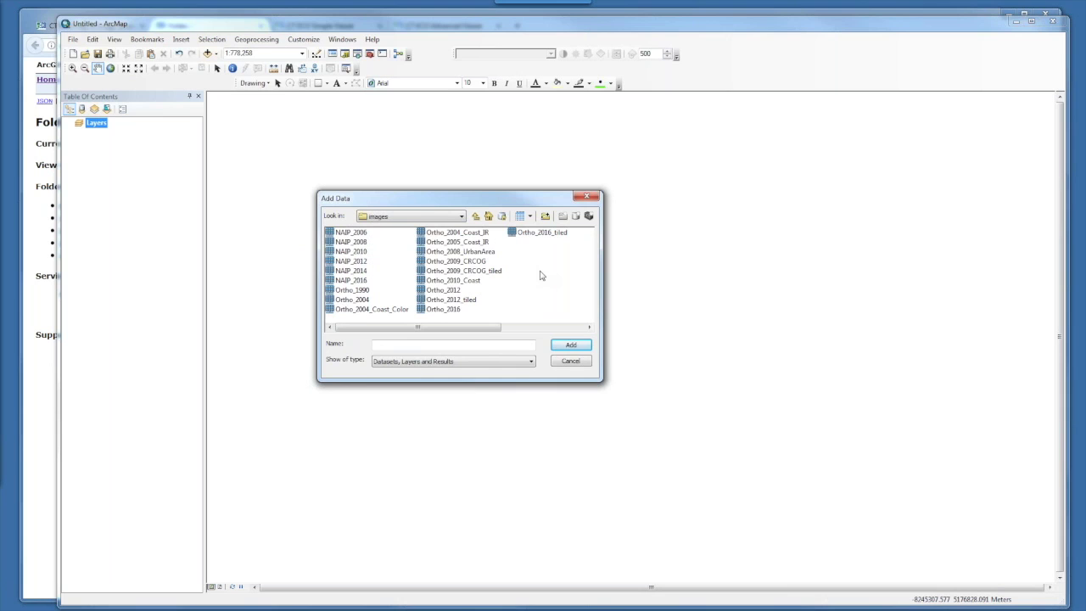
{"action": "left_click", "coordinate": [444, 290]}
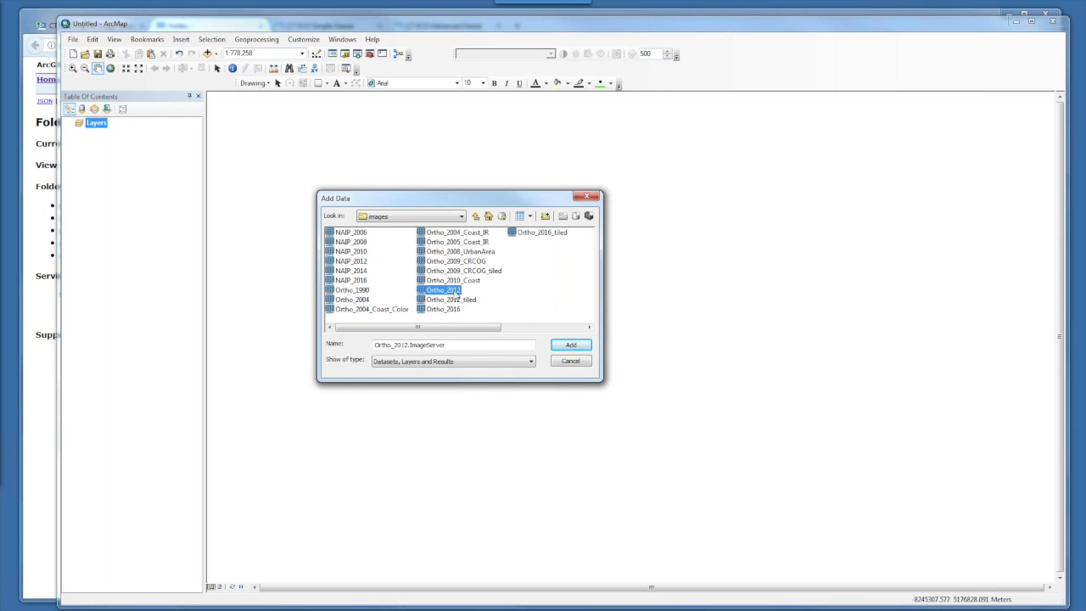
{"action": "key", "text": "Return"}
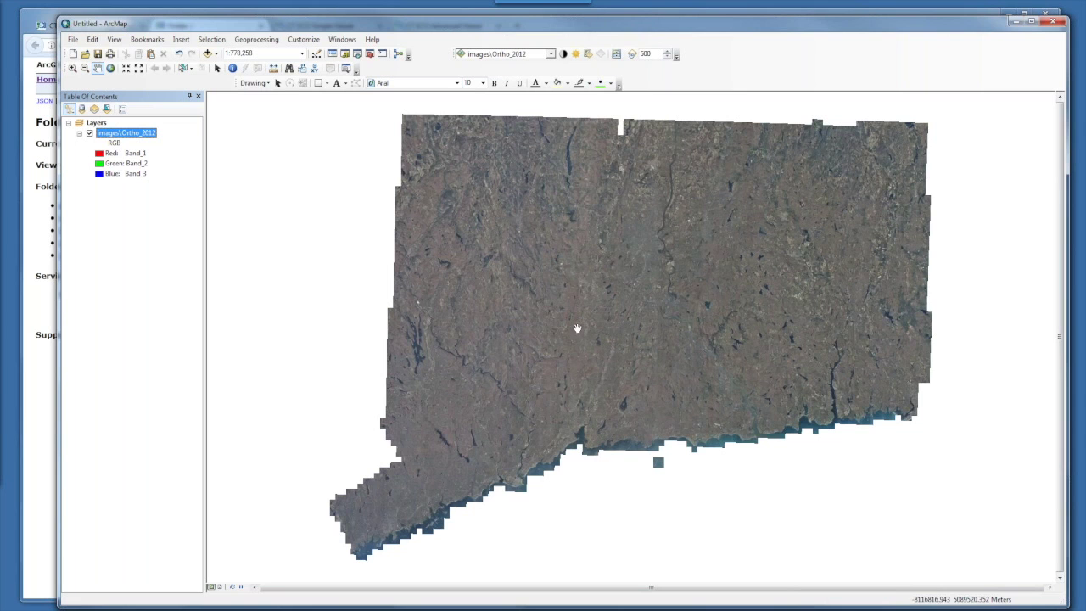
Browse to images/NAIP_2012 in the REST directory, review it, then close that tab
{"action": "left_click", "coordinate": [1016, 19]}
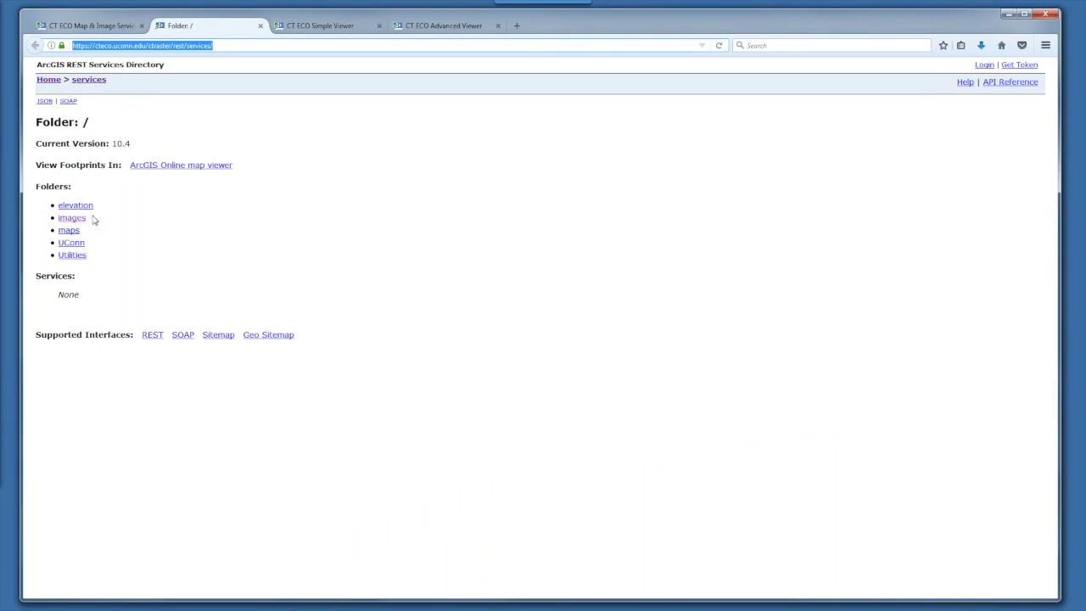
{"action": "left_click", "coordinate": [81, 219]}
{"action": "left_click", "coordinate": [100, 248]}
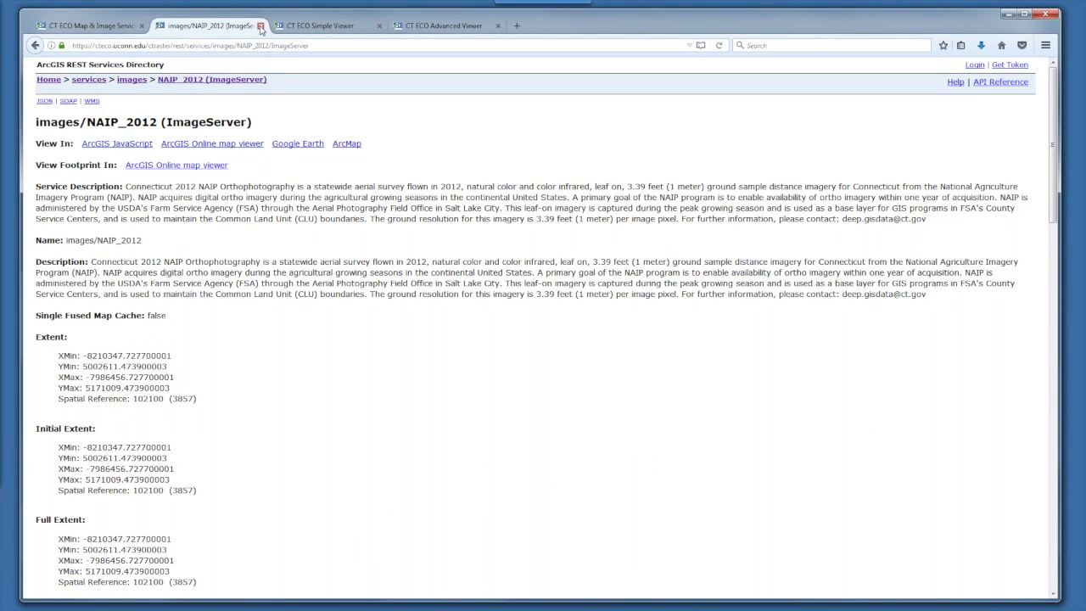
{"action": "left_click", "coordinate": [260, 26]}
{"action": "left_click", "coordinate": [104, 33]}
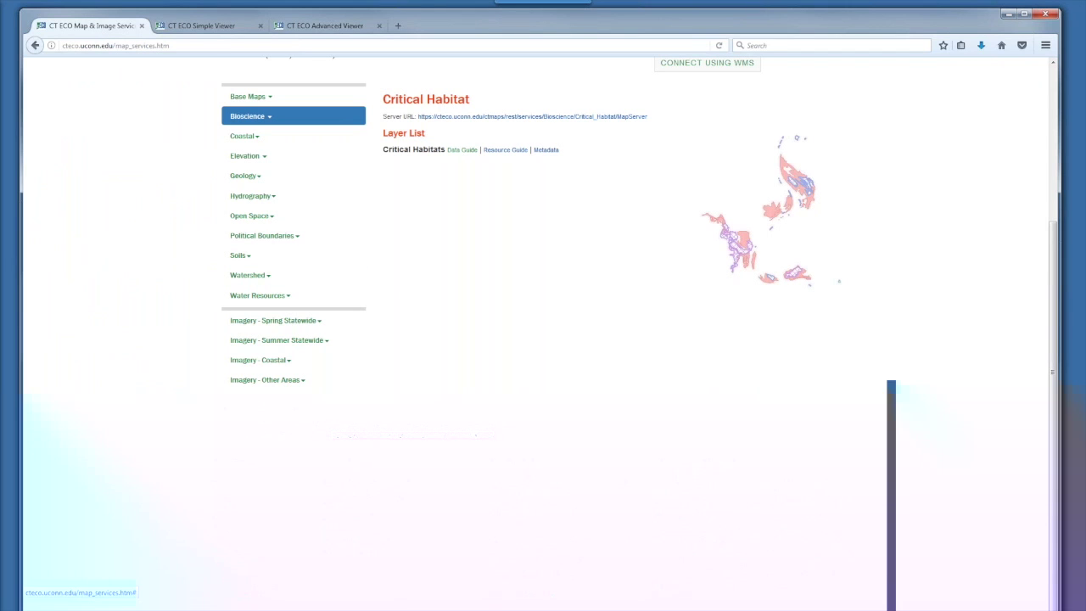
Navigate to the CT ECO Maps page, after a brief look at the Data page
{"action": "scroll", "coordinate": [679, 351], "scroll_direction": "up", "scroll_amount": 2}
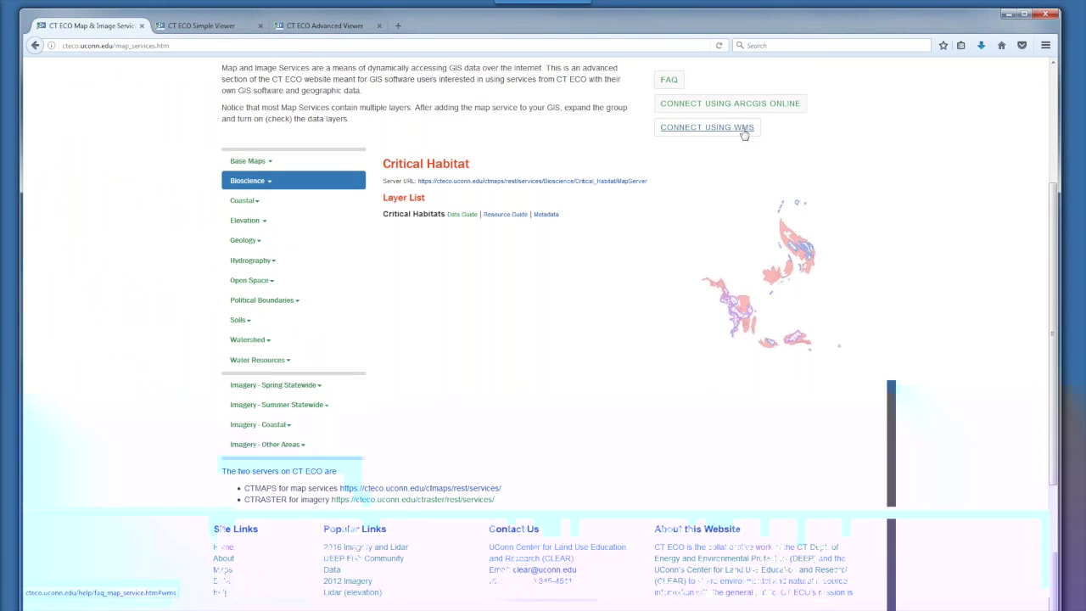
{"action": "scroll", "coordinate": [158, 232], "scroll_direction": "up", "scroll_amount": 4}
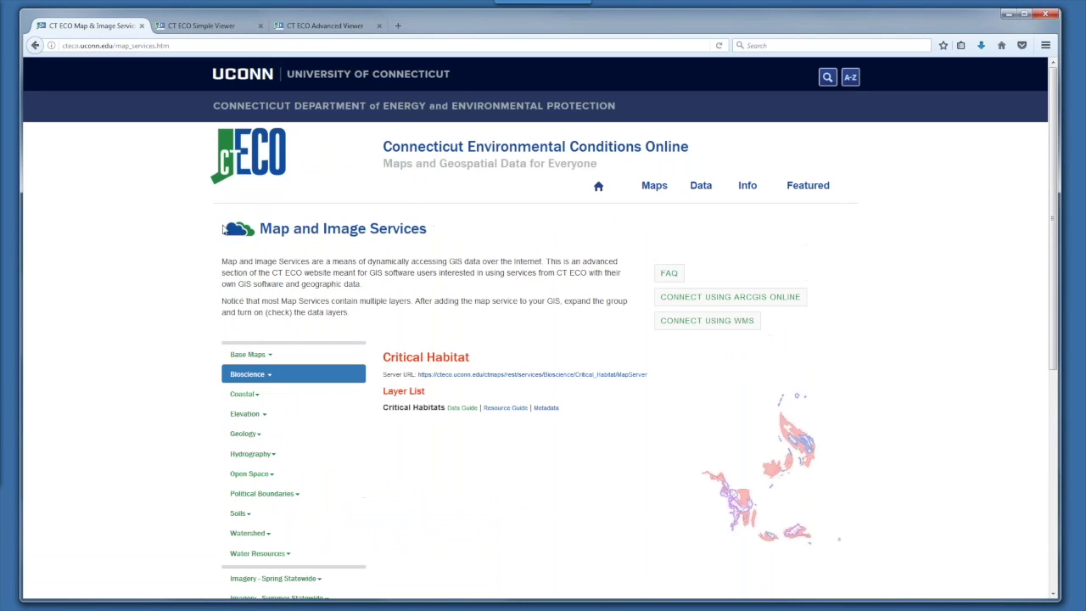
{"action": "left_click", "coordinate": [655, 187]}
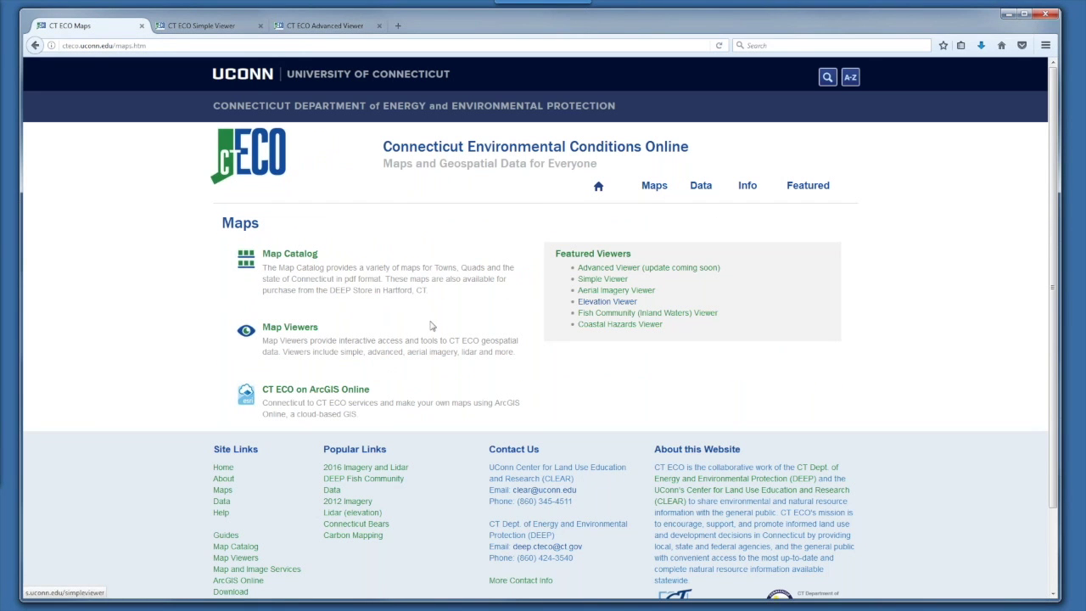
{"action": "left_click", "coordinate": [698, 187]}
{"action": "scroll", "coordinate": [358, 301], "scroll_direction": "down", "scroll_amount": 2}
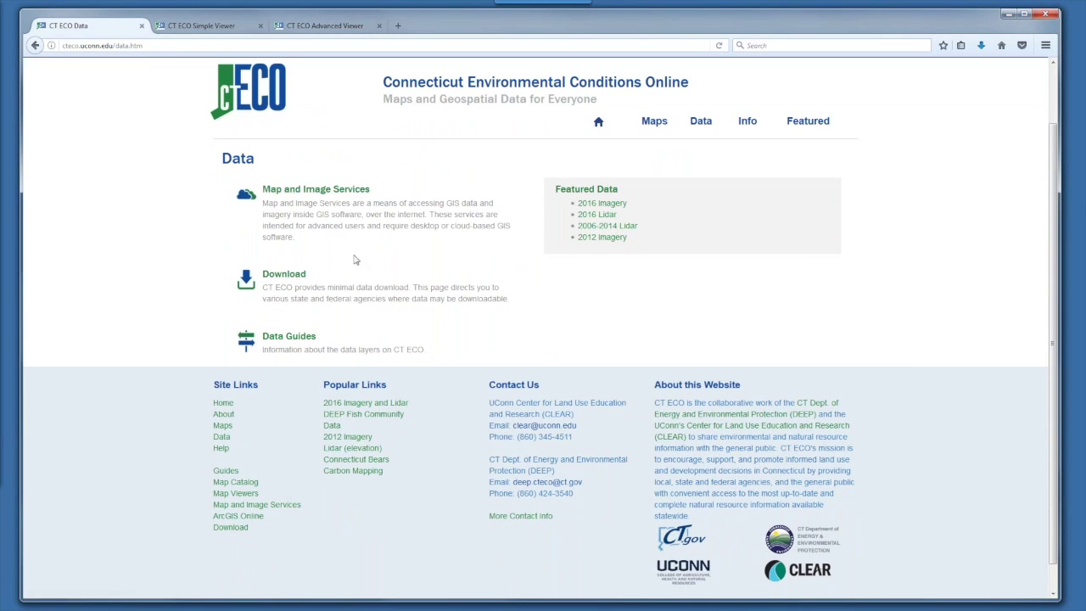
{"action": "scroll", "coordinate": [426, 292], "scroll_direction": "up", "scroll_amount": 2}
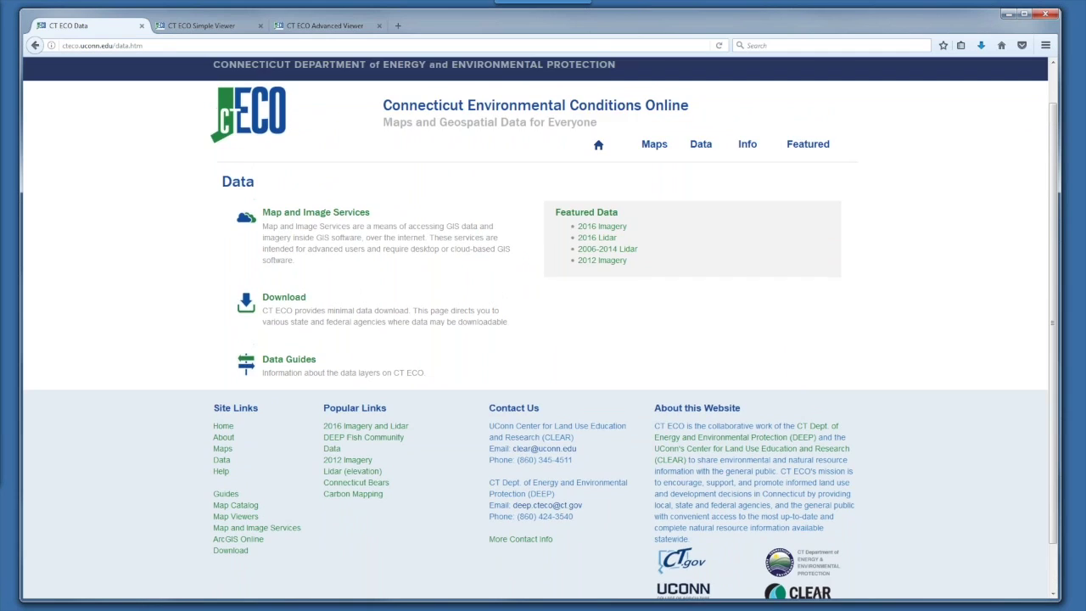
{"action": "left_click", "coordinate": [652, 187]}
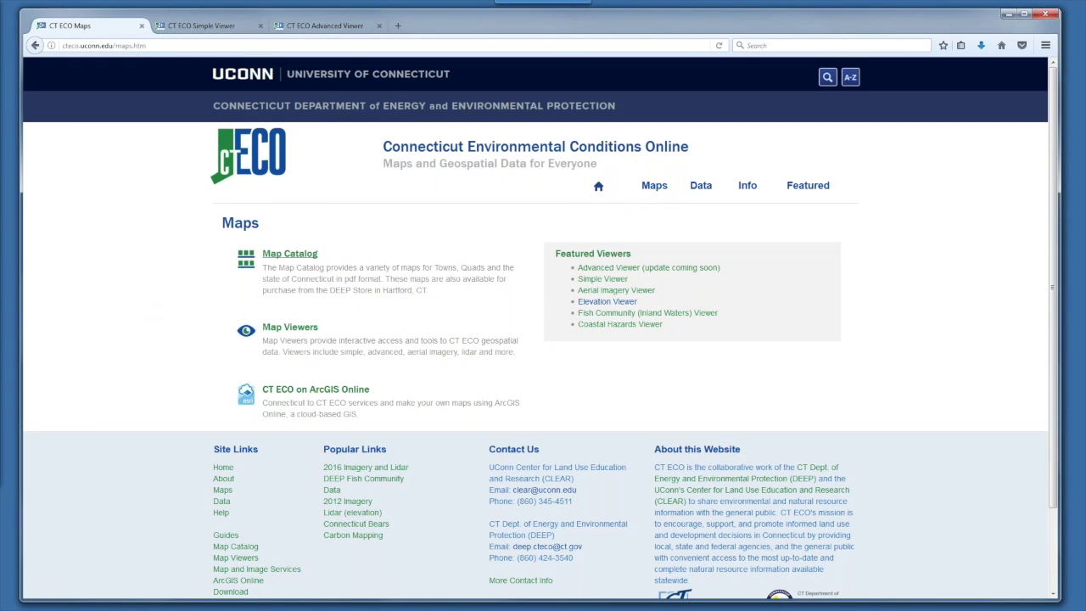
Open the Map Catalog and choose East Hartford as the town
{"action": "left_click", "coordinate": [294, 257]}
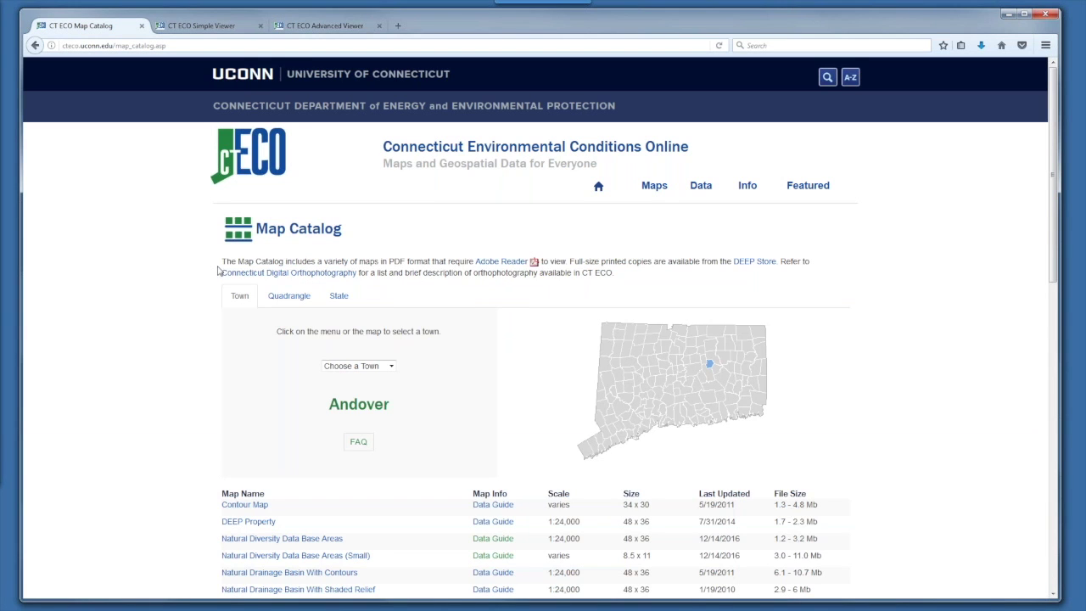
{"action": "scroll", "coordinate": [187, 351], "scroll_direction": "down", "scroll_amount": 5}
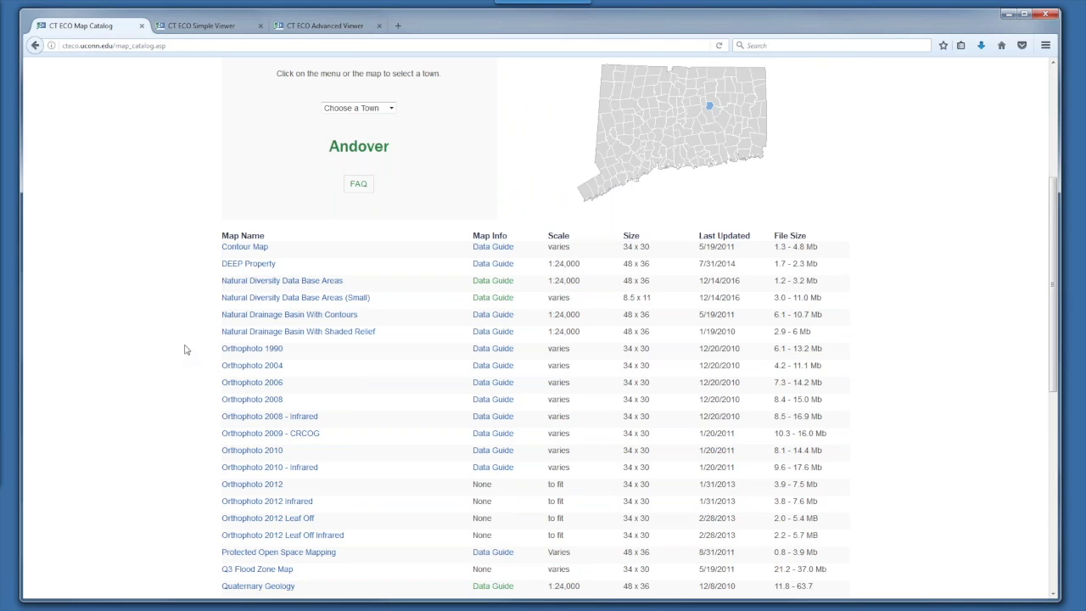
{"action": "scroll", "coordinate": [286, 278], "scroll_direction": "up", "scroll_amount": 2}
{"action": "left_click", "coordinate": [356, 172]}
{"action": "scroll", "coordinate": [370, 288], "scroll_direction": "down", "scroll_amount": 10}
{"action": "left_click", "coordinate": [370, 271]}
Scroll through East Hartford's map list and open the Soil Hydric map PDF
{"action": "scroll", "coordinate": [157, 362], "scroll_direction": "down", "scroll_amount": 2}
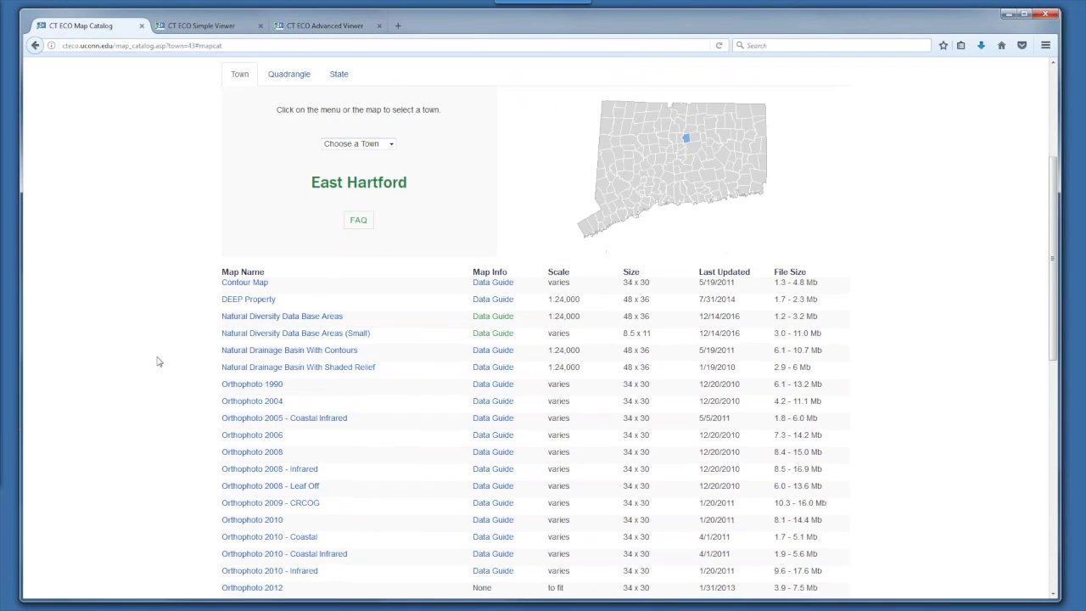
{"action": "scroll", "coordinate": [157, 362], "scroll_direction": "down", "scroll_amount": 4}
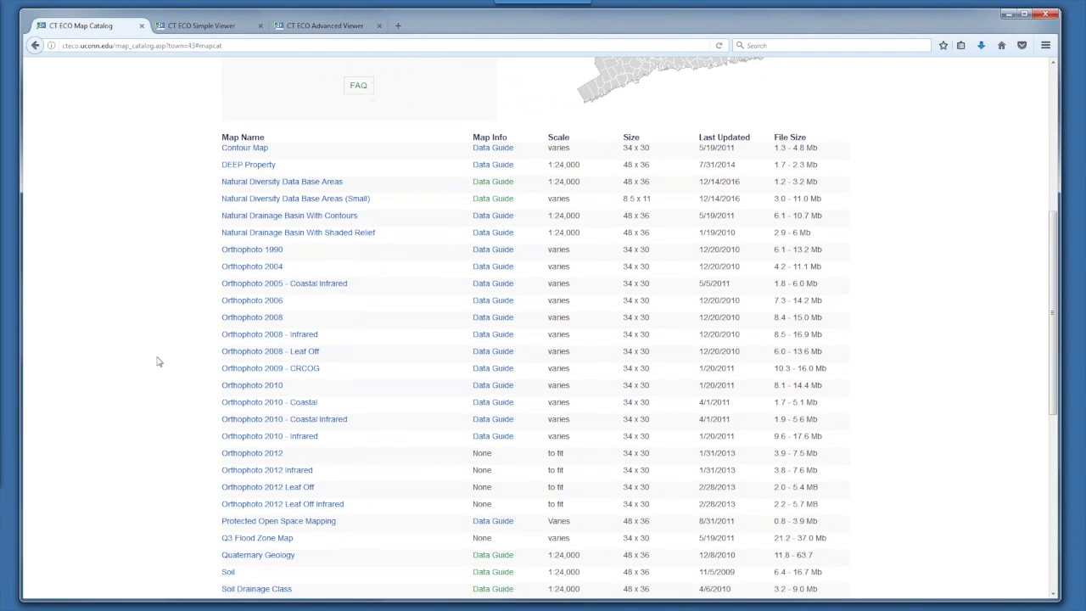
{"action": "scroll", "coordinate": [157, 362], "scroll_direction": "down", "scroll_amount": 4}
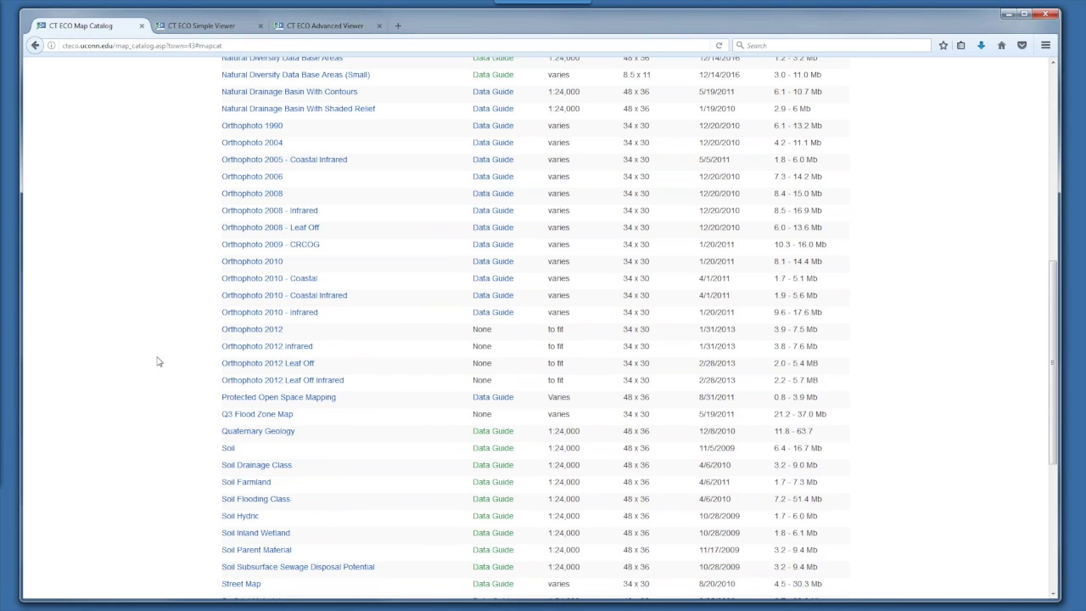
{"action": "scroll", "coordinate": [157, 362], "scroll_direction": "down", "scroll_amount": 2}
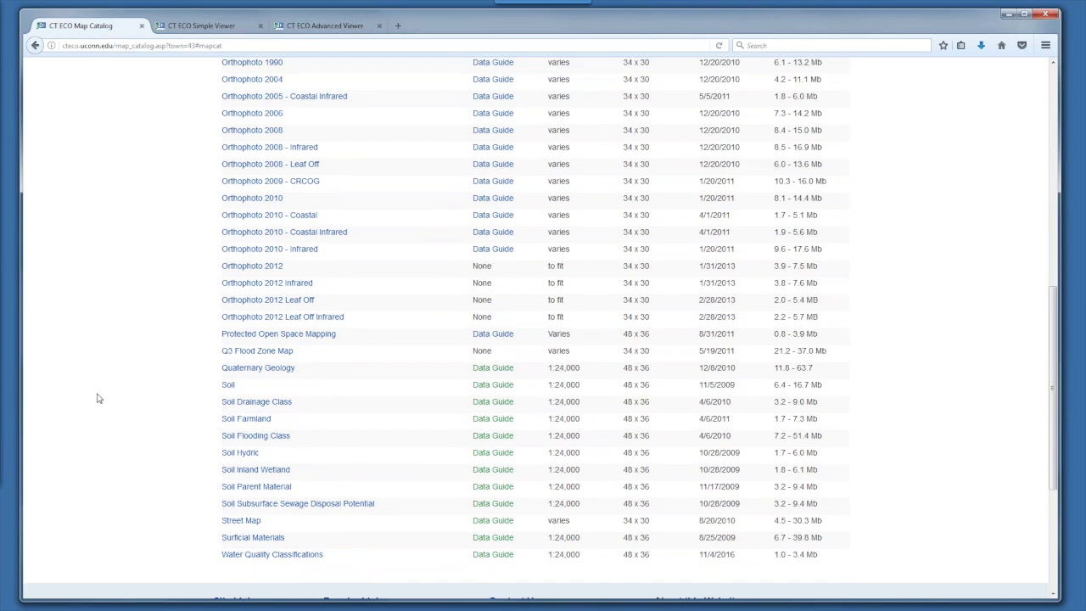
{"action": "left_click", "coordinate": [241, 453]}
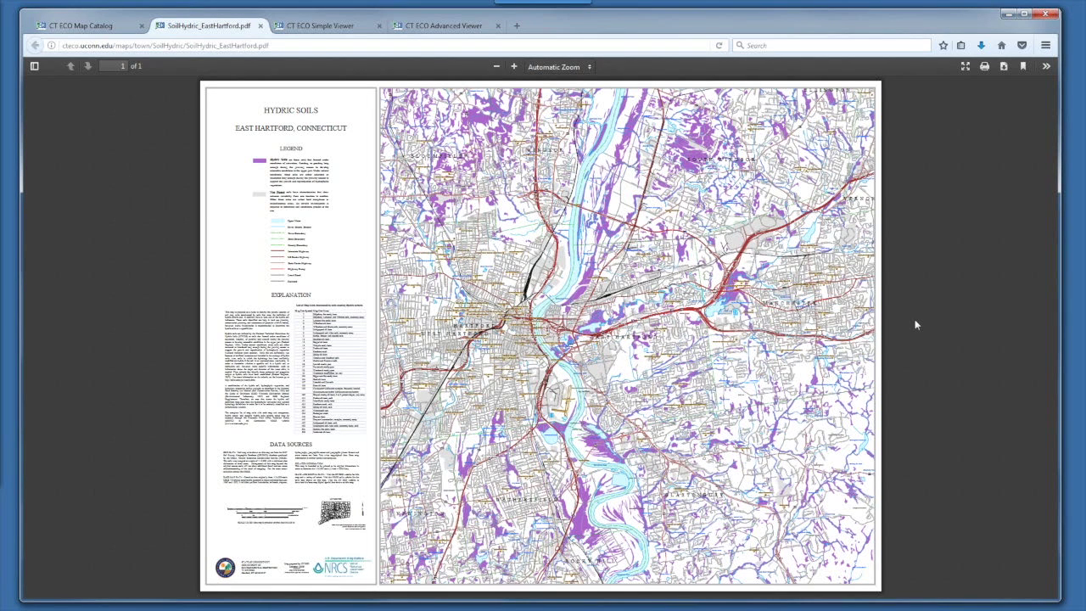
Close the SoilHydric_EastHartford.pdf tab to return to the Map Catalog
{"action": "left_click", "coordinate": [260, 27]}
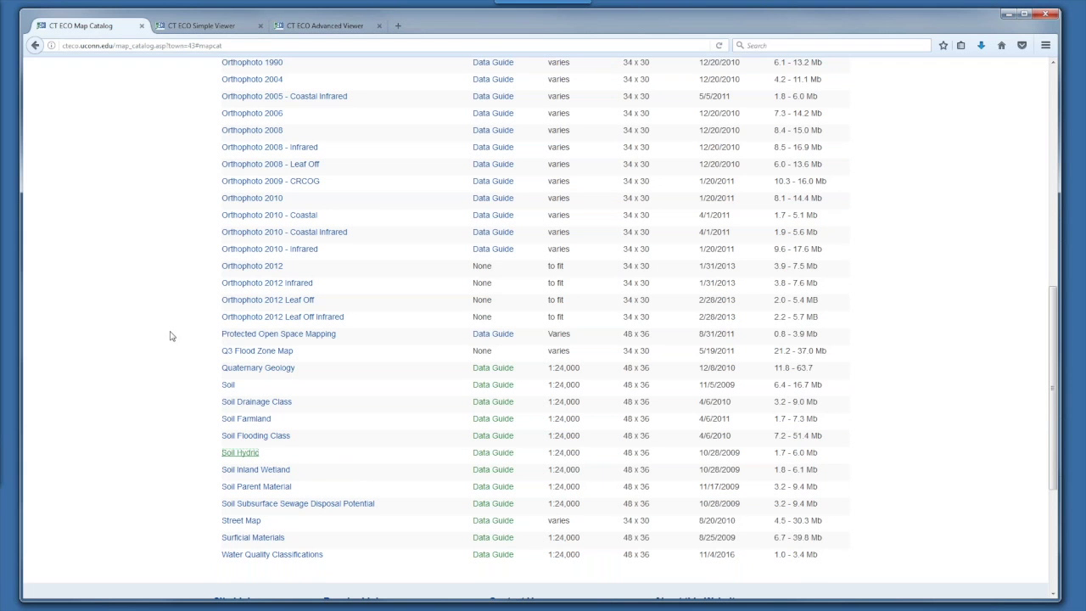
Go to the site's Maps page and open the Map Viewers page
{"action": "scroll", "coordinate": [192, 426], "scroll_direction": "up", "scroll_amount": 1}
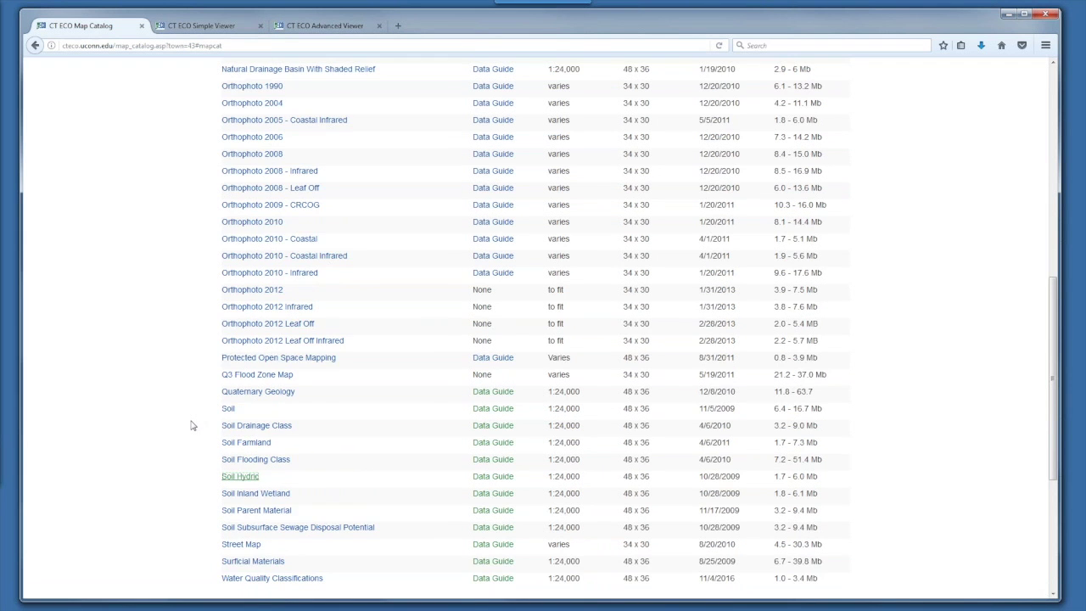
{"action": "scroll", "coordinate": [191, 426], "scroll_direction": "up", "scroll_amount": 1}
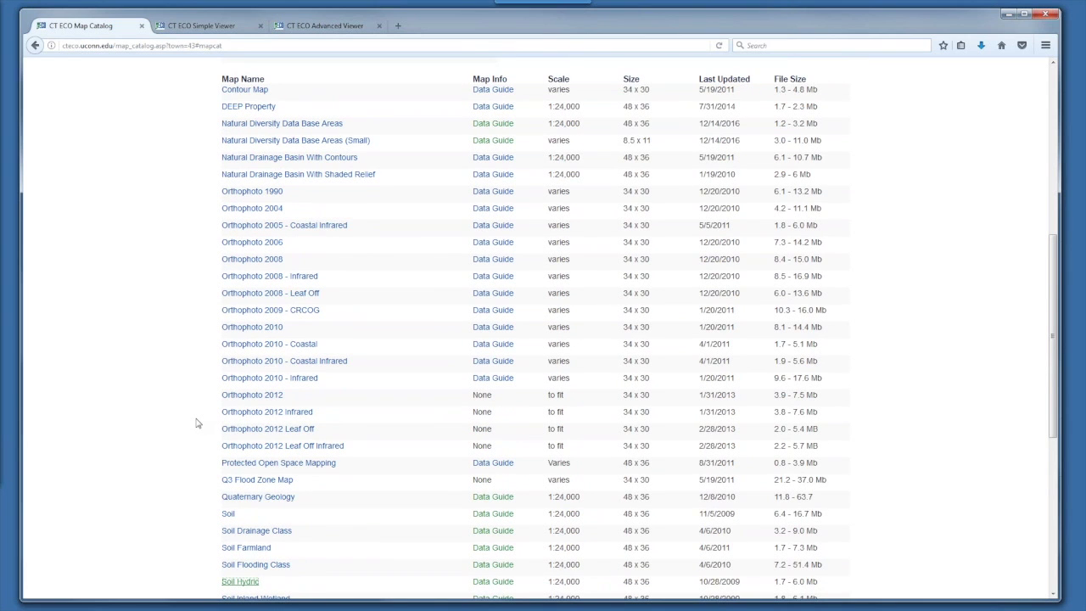
{"action": "scroll", "coordinate": [201, 418], "scroll_direction": "up", "scroll_amount": 3}
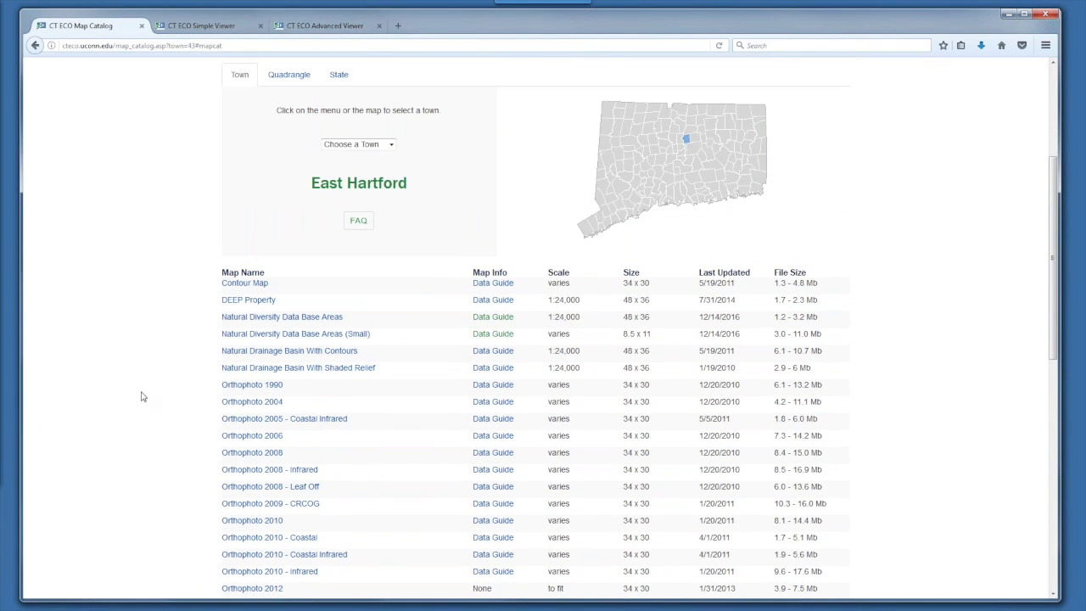
{"action": "scroll", "coordinate": [143, 397], "scroll_direction": "up", "scroll_amount": 2}
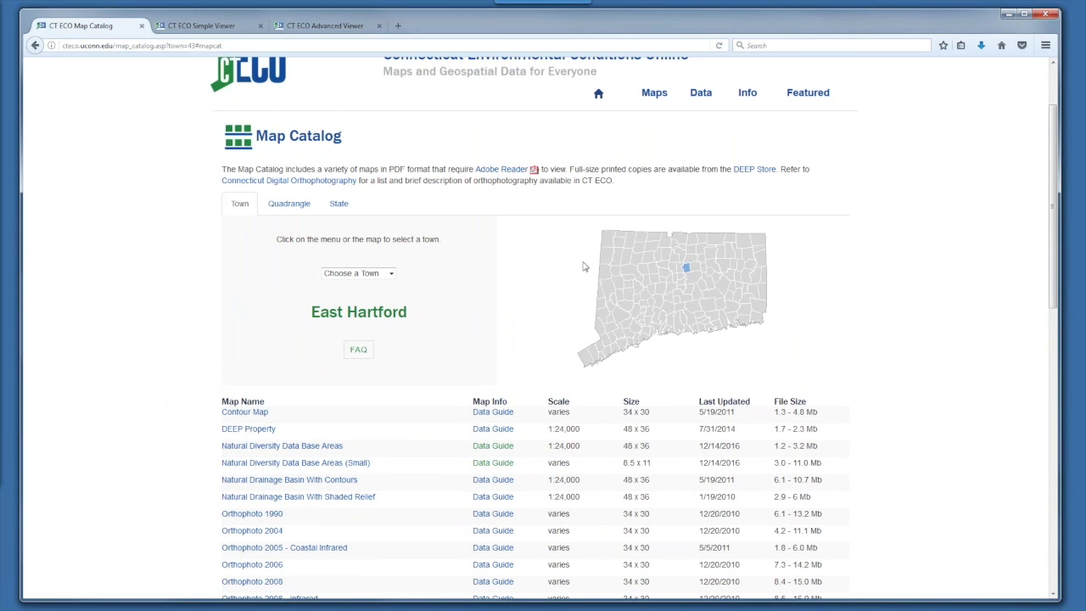
{"action": "left_click", "coordinate": [654, 99]}
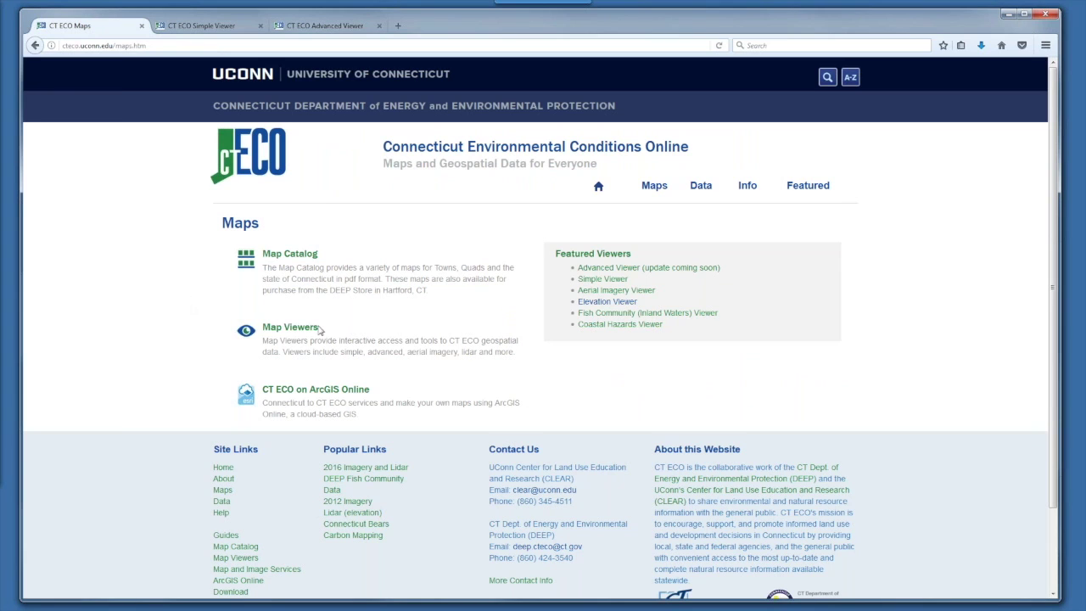
{"action": "left_click", "coordinate": [292, 332]}
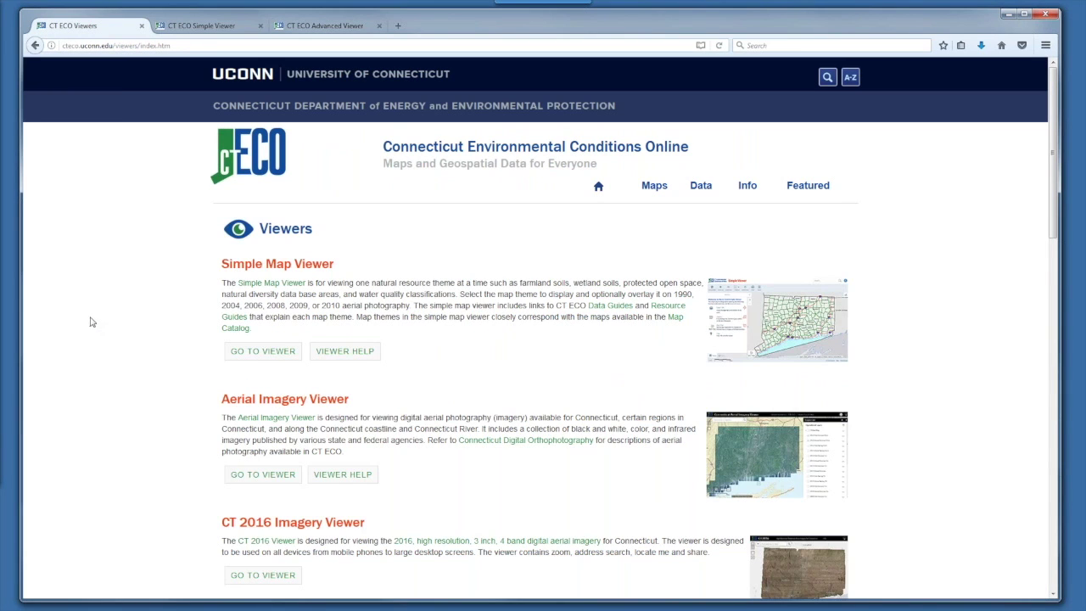
Review the Viewers page descriptions and launch the Aerial Imagery Viewer
{"action": "scroll", "coordinate": [93, 322], "scroll_direction": "down", "scroll_amount": 1}
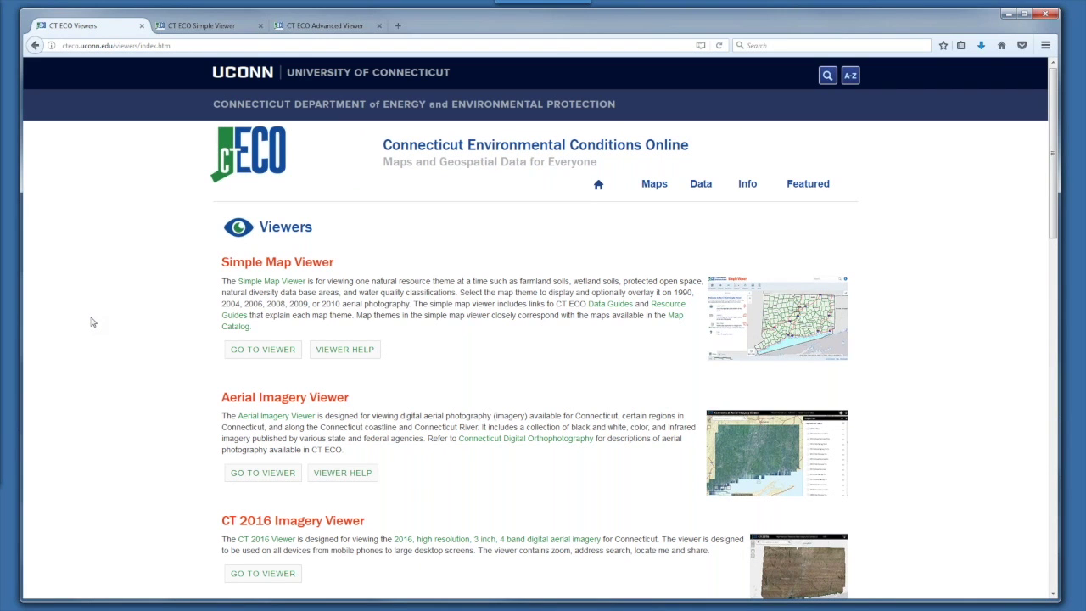
{"action": "scroll", "coordinate": [93, 322], "scroll_direction": "down", "scroll_amount": 2}
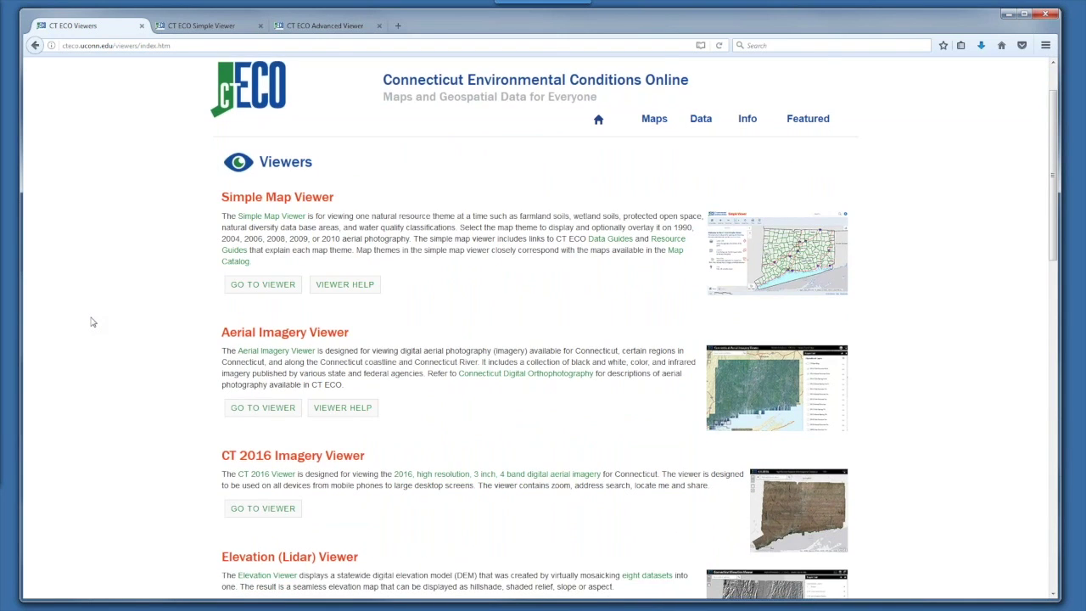
{"action": "scroll", "coordinate": [92, 321], "scroll_direction": "down", "scroll_amount": 2}
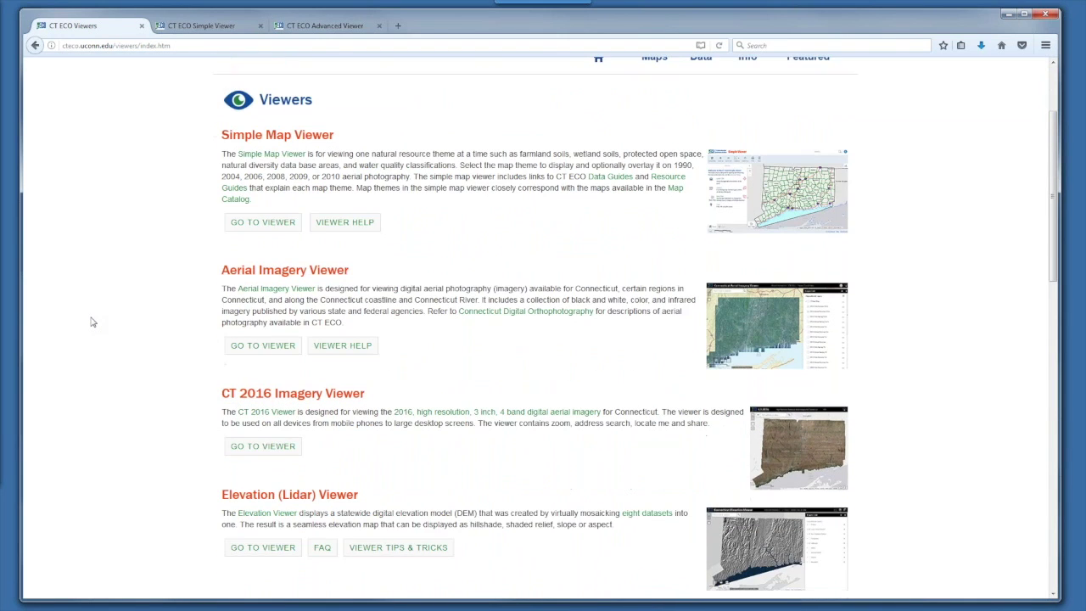
{"action": "left_click", "coordinate": [279, 345]}
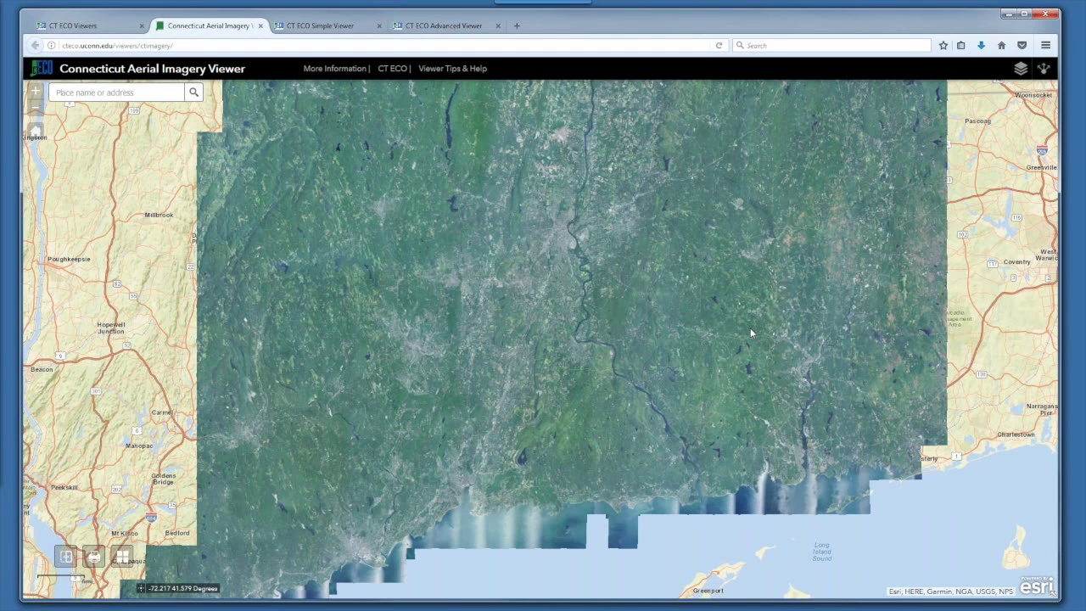
Show the Layer List and scroll through the imagery years from 1990 to 2016
{"action": "left_click", "coordinate": [1022, 69]}
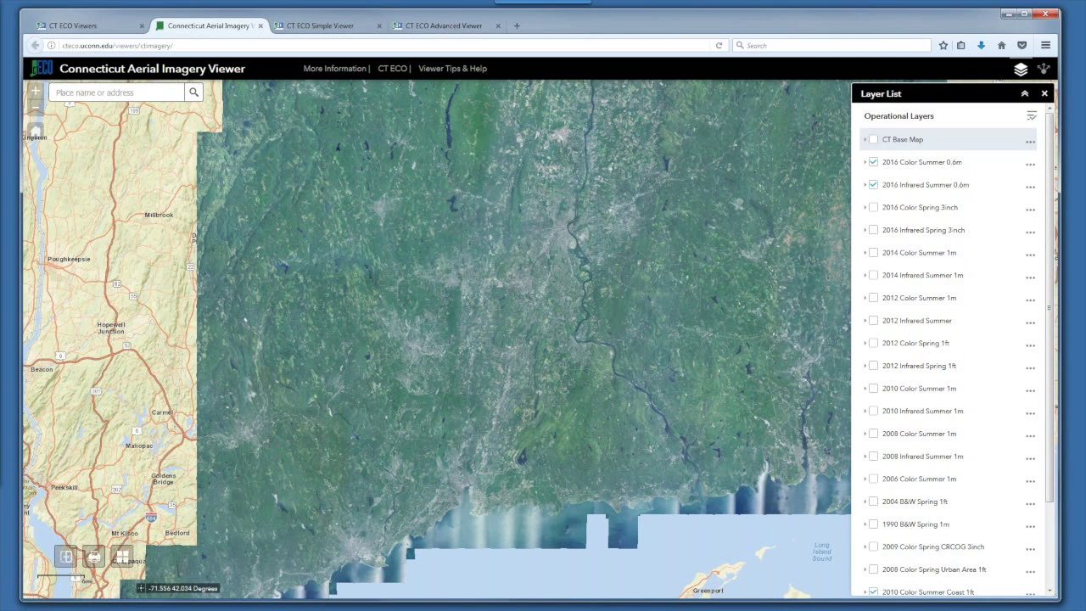
{"action": "left_click_drag", "start_coordinate": [1050, 140], "coordinate": [1065, 275]}
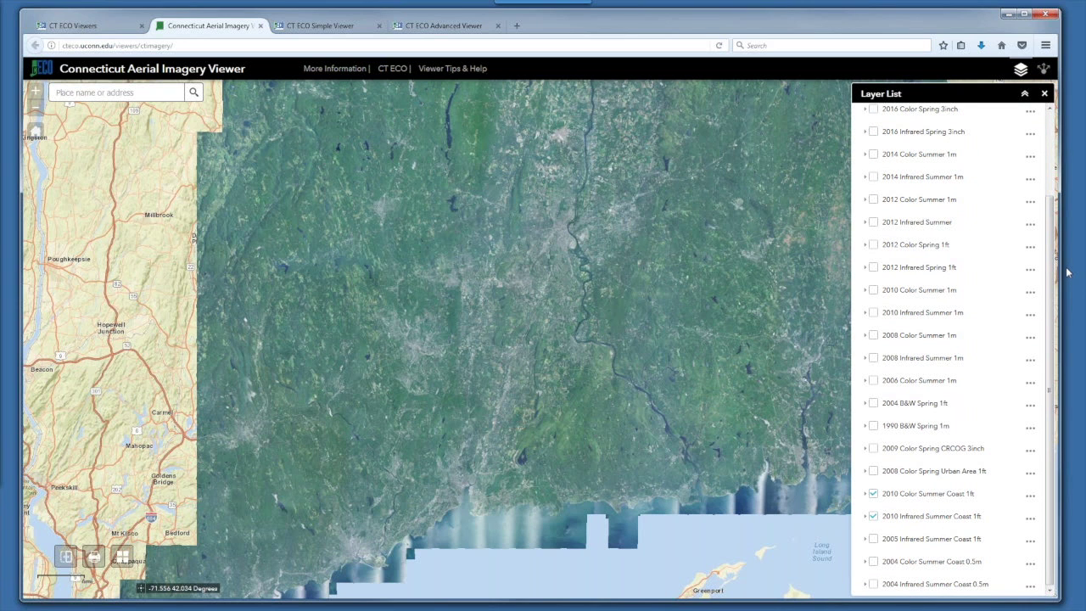
{"action": "left_click_drag", "start_coordinate": [1050, 259], "coordinate": [1049, 182]}
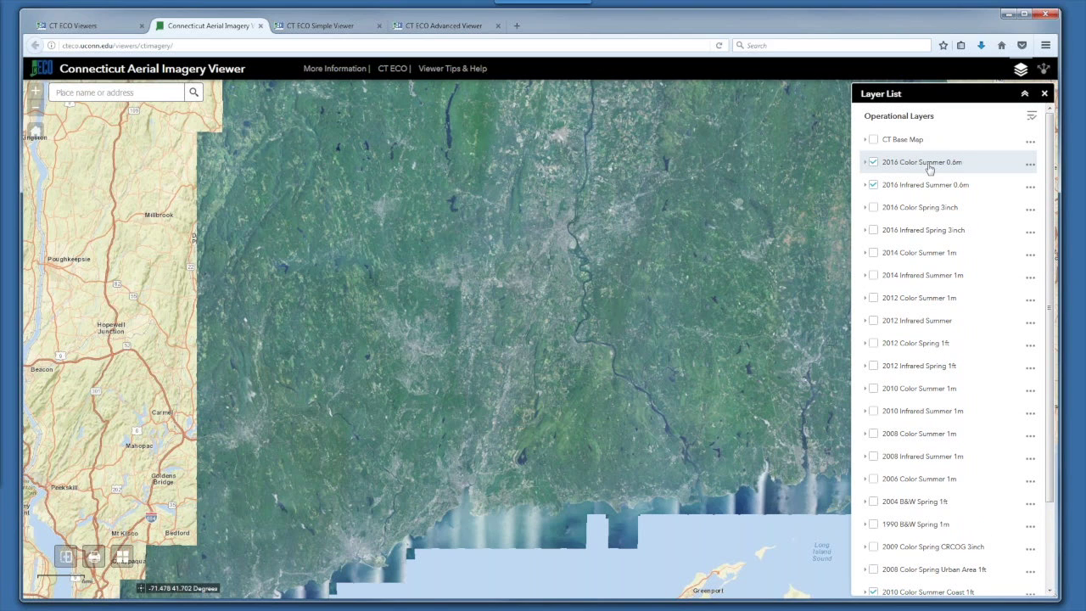
Switch off 2016 Color Summer 0.6m and explore the 2016 Infrared Summer 0.6m imagery
{"action": "left_click", "coordinate": [874, 163]}
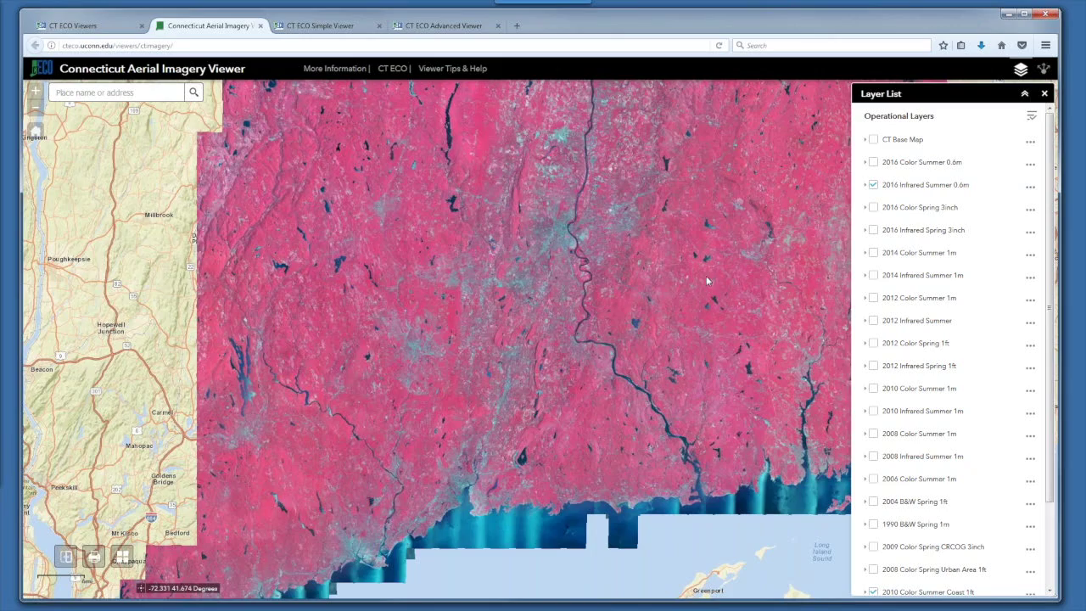
{"action": "scroll", "coordinate": [708, 280], "scroll_direction": "up", "scroll_amount": 4}
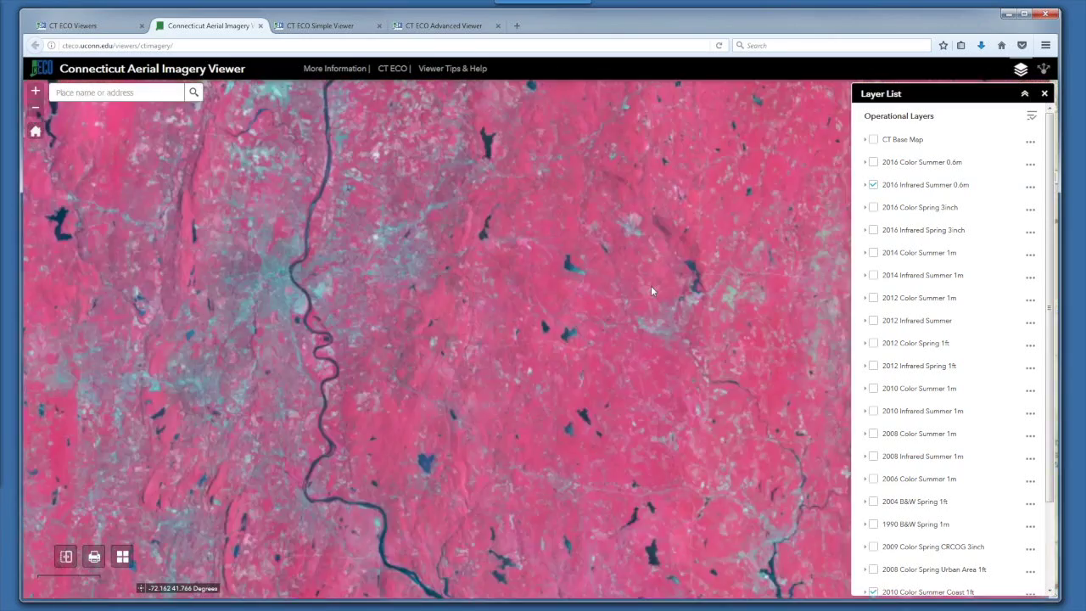
{"action": "scroll", "coordinate": [651, 285], "scroll_direction": "up", "scroll_amount": 4}
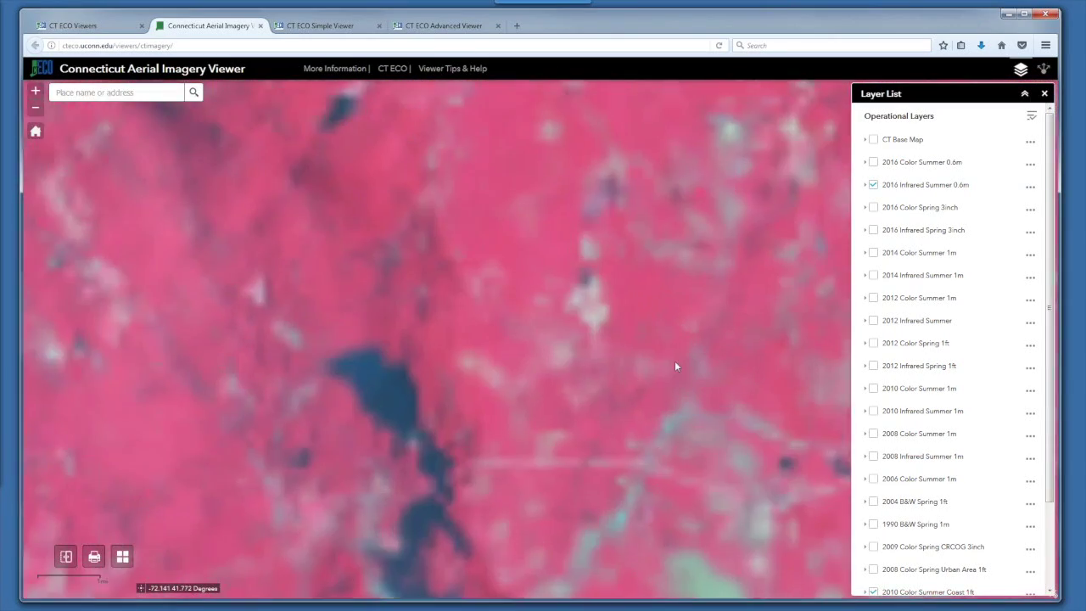
{"action": "left_click_drag", "start_coordinate": [675, 366], "coordinate": [670, 85]}
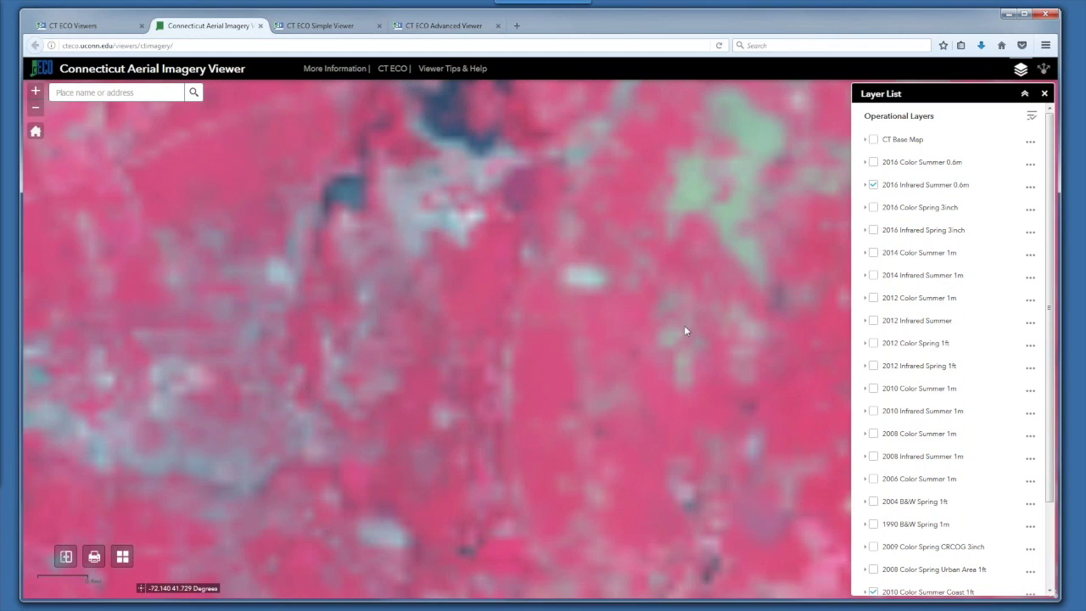
{"action": "scroll", "coordinate": [686, 331], "scroll_direction": "down", "scroll_amount": 3}
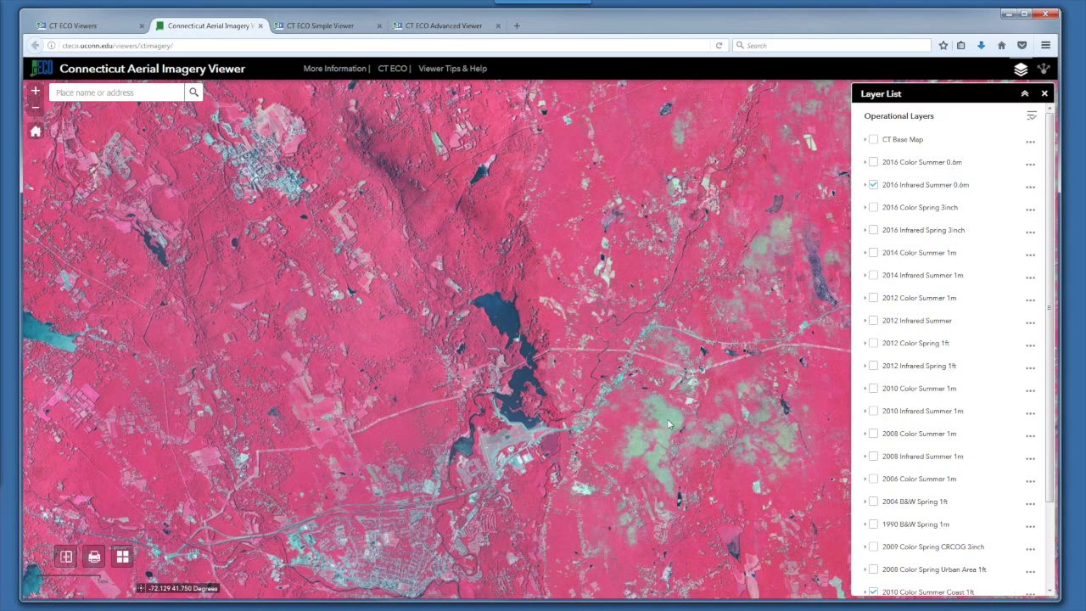
Turn off the 2016 infrared imagery and turn on 2016 Color Spring 3inch, zooming to the highway
{"action": "left_click", "coordinate": [874, 185]}
{"action": "left_click", "coordinate": [873, 207]}
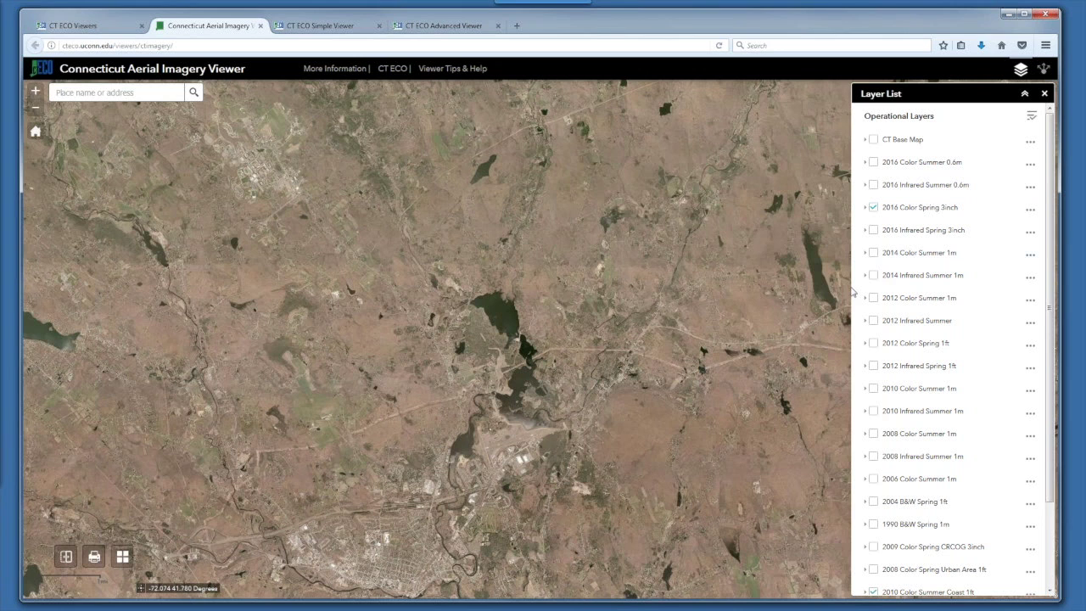
{"action": "scroll", "coordinate": [579, 458], "scroll_direction": "up", "scroll_amount": 5}
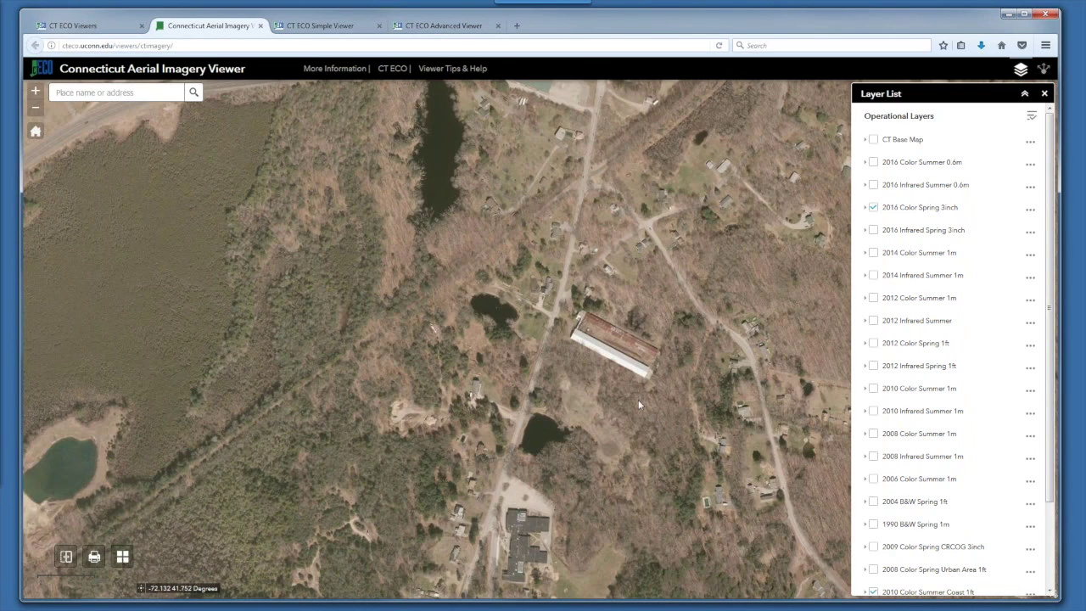
{"action": "left_click_drag", "start_coordinate": [611, 127], "coordinate": [610, 299]}
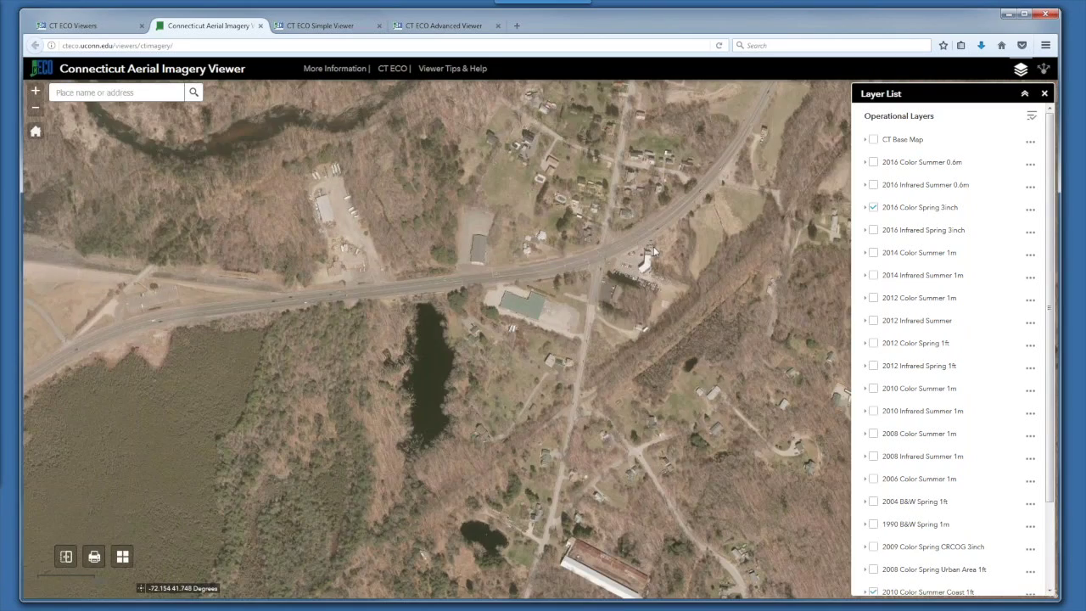
{"action": "scroll", "coordinate": [654, 246], "scroll_direction": "up", "scroll_amount": 2}
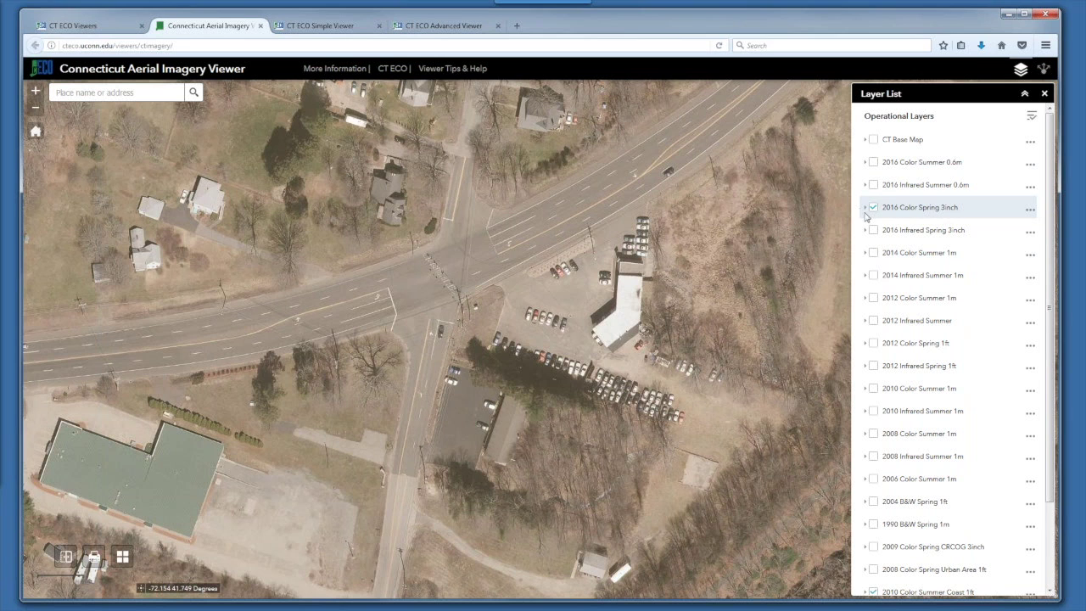
Turn on 2016 Color Summer 0.6m and 2008 Color Summer 1m, panning to the 2008 patch
{"action": "left_click", "coordinate": [874, 163]}
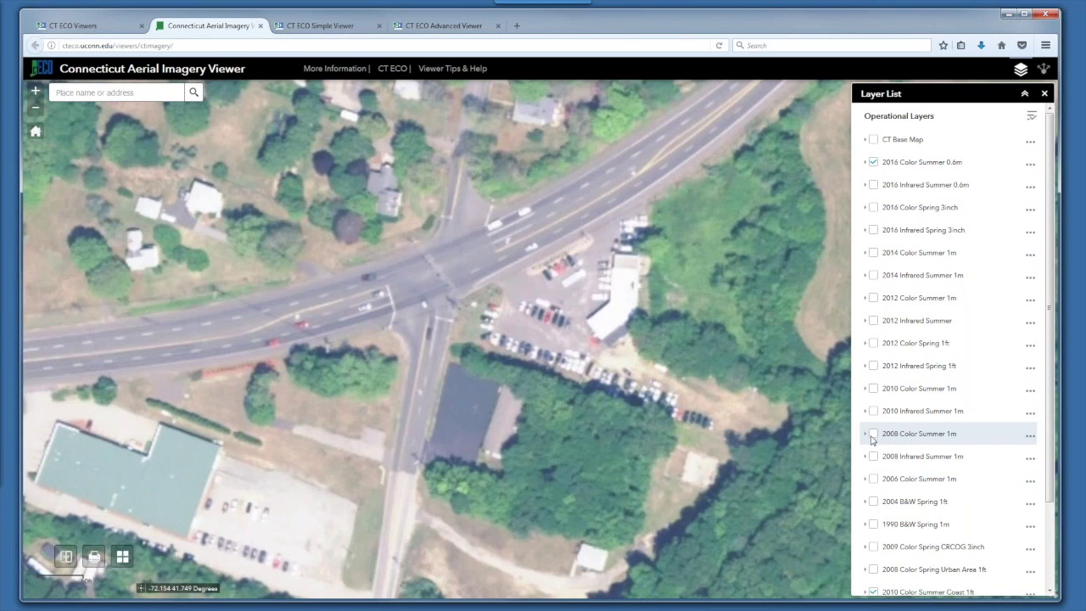
{"action": "left_click", "coordinate": [873, 435]}
{"action": "scroll", "coordinate": [604, 433], "scroll_direction": "down", "scroll_amount": 2}
{"action": "scroll", "coordinate": [606, 439], "scroll_direction": "down", "scroll_amount": 1}
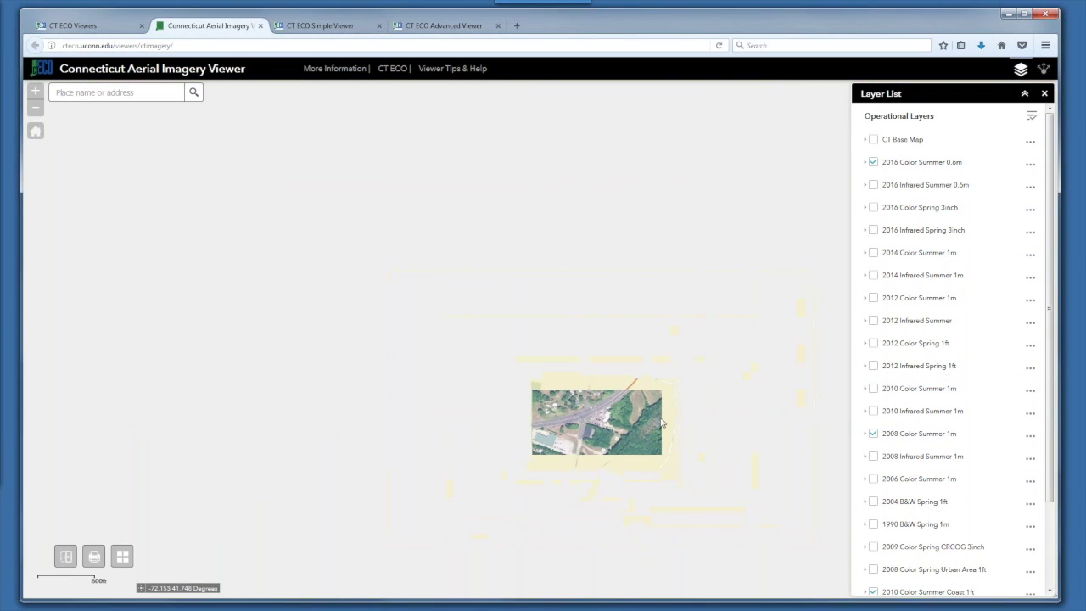
{"action": "left_click_drag", "start_coordinate": [606, 438], "coordinate": [360, 208]}
{"action": "scroll", "coordinate": [567, 284], "scroll_direction": "down", "scroll_amount": 1}
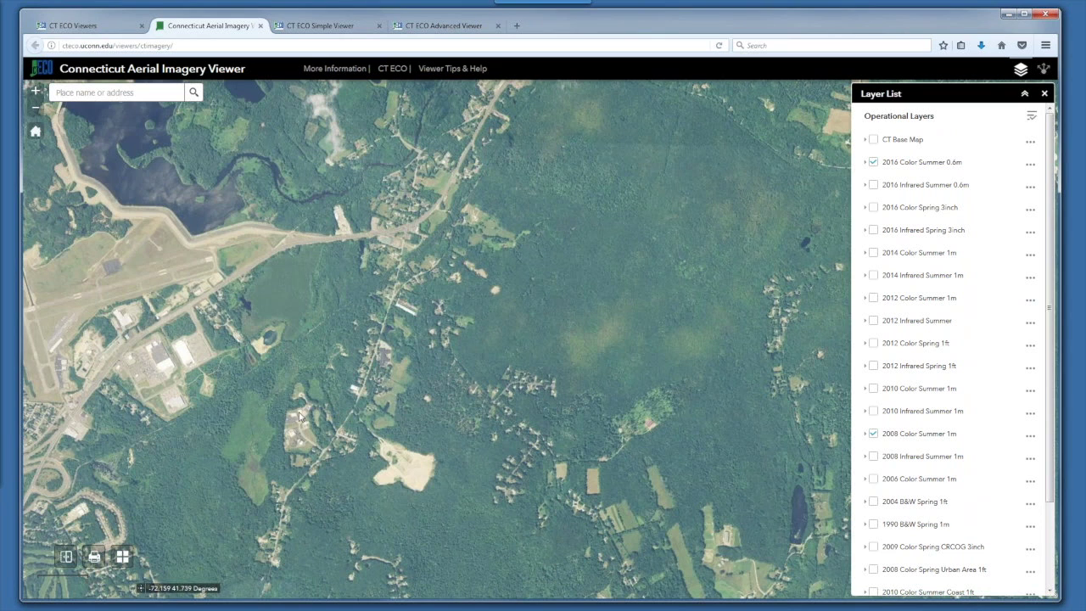
Start a swipe comparison using 2016 Color Summer 0.6m as the swipe layer
{"action": "left_click", "coordinate": [67, 560]}
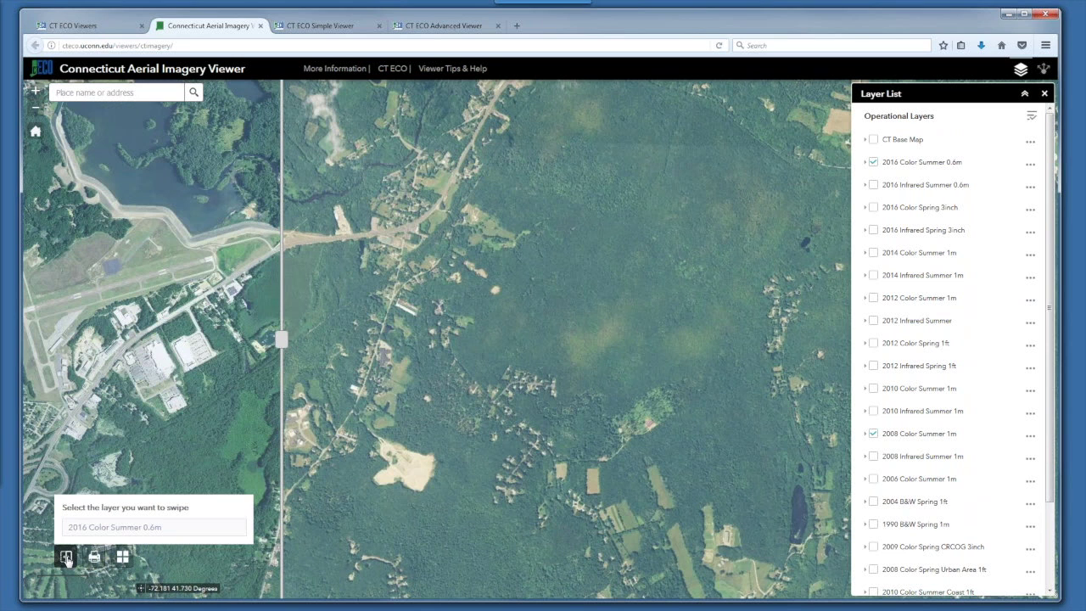
{"action": "left_click", "coordinate": [133, 532]}
{"action": "left_click", "coordinate": [132, 542]}
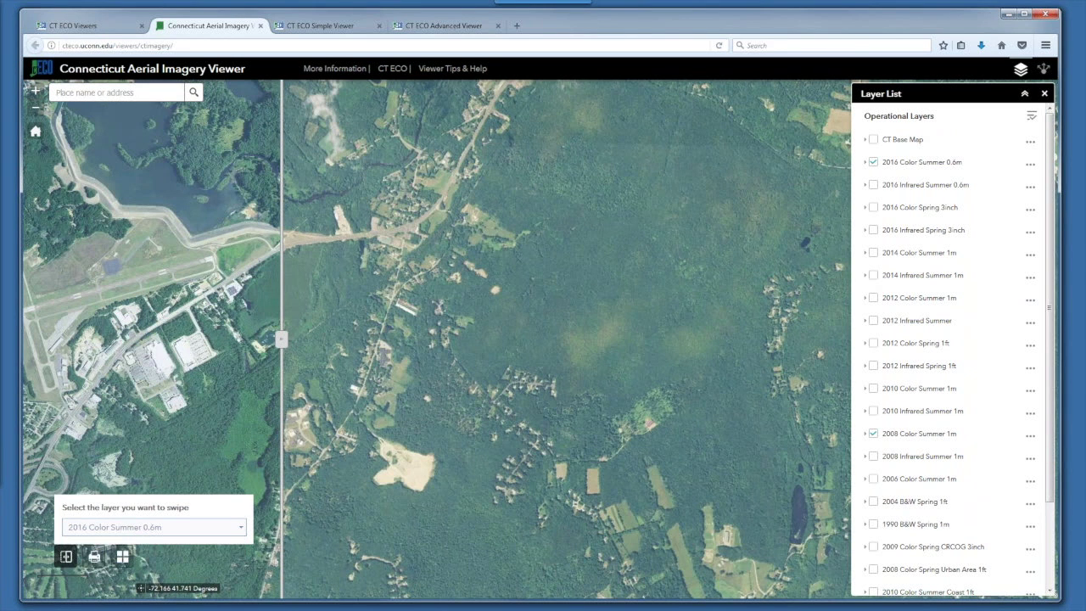
Swipe between 2016 and 2008 imagery over the defoliated forest, then switch Swipe off
{"action": "left_click_drag", "start_coordinate": [281, 339], "coordinate": [578, 344]}
{"action": "left_click_drag", "start_coordinate": [465, 358], "coordinate": [327, 379]}
{"action": "left_click_drag", "start_coordinate": [577, 340], "coordinate": [712, 339]}
{"action": "left_click_drag", "start_coordinate": [543, 288], "coordinate": [446, 362]}
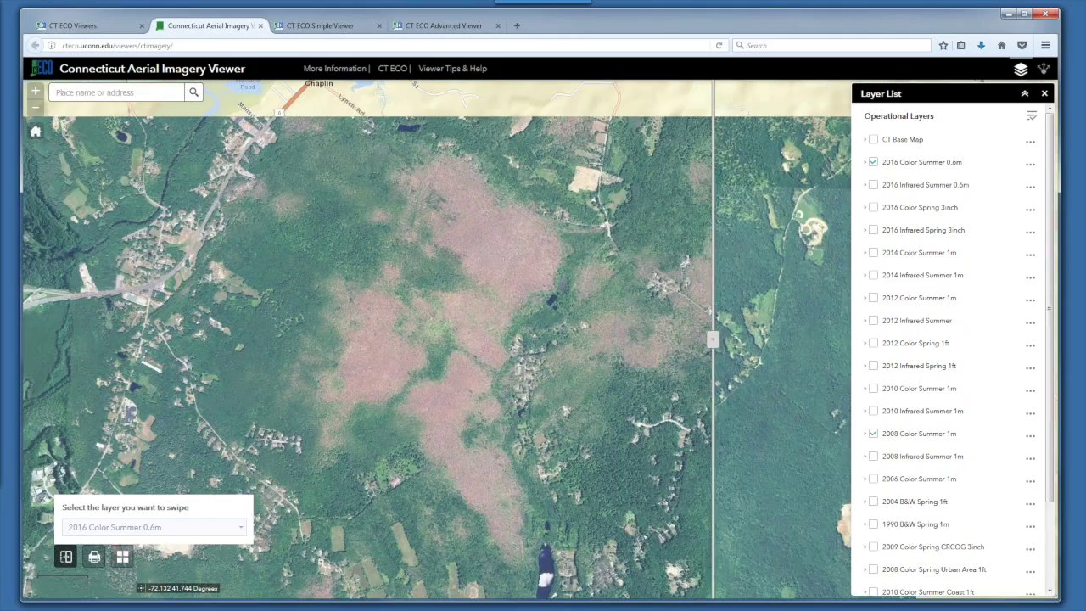
{"action": "left_click_drag", "start_coordinate": [712, 340], "coordinate": [426, 356]}
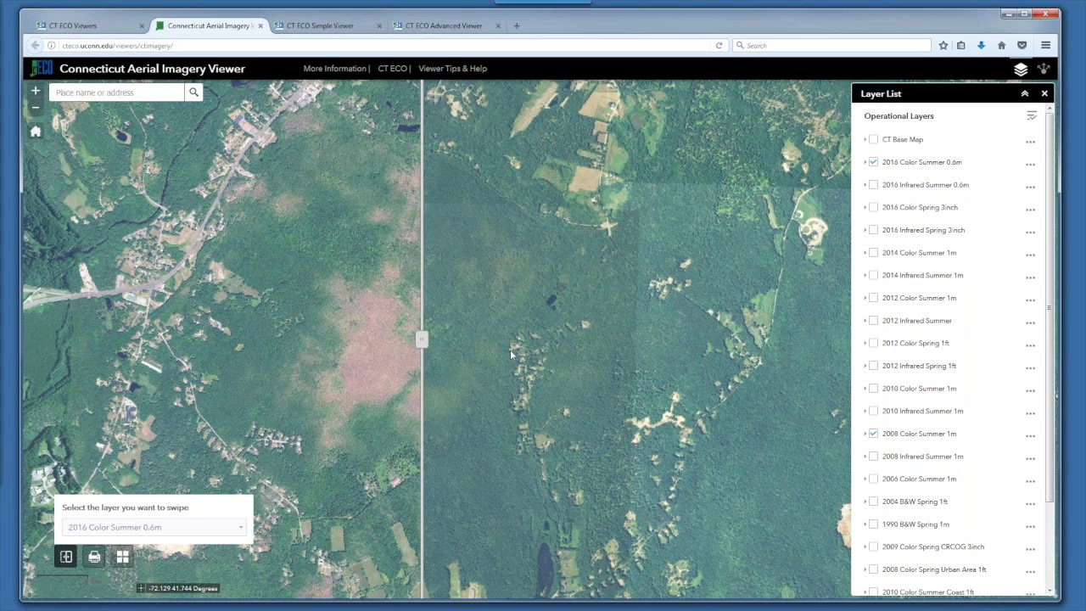
{"action": "left_click_drag", "start_coordinate": [422, 361], "coordinate": [484, 361]}
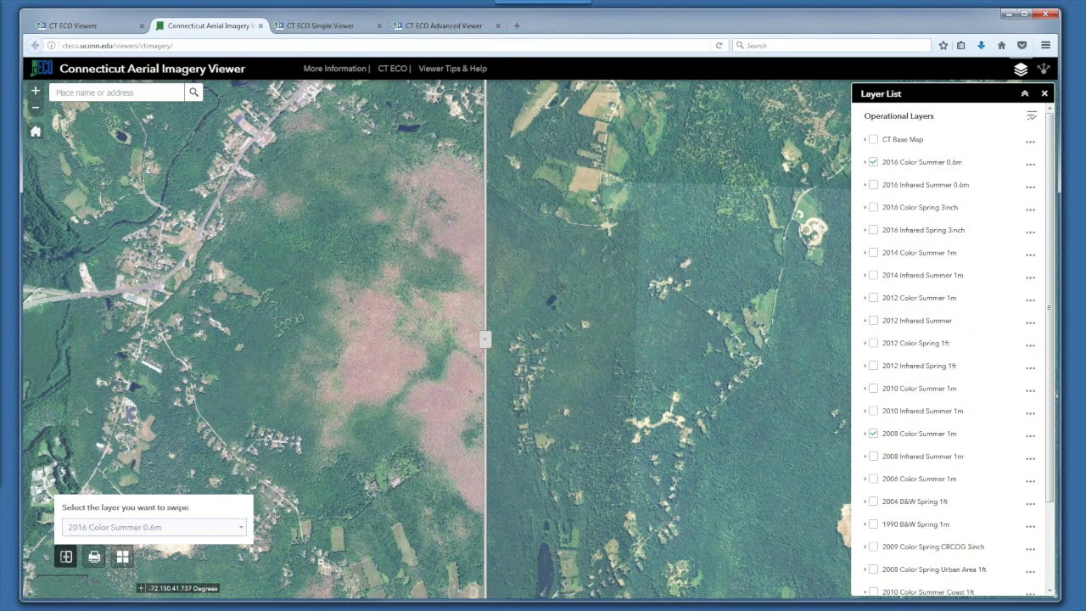
{"action": "left_click", "coordinate": [62, 562]}
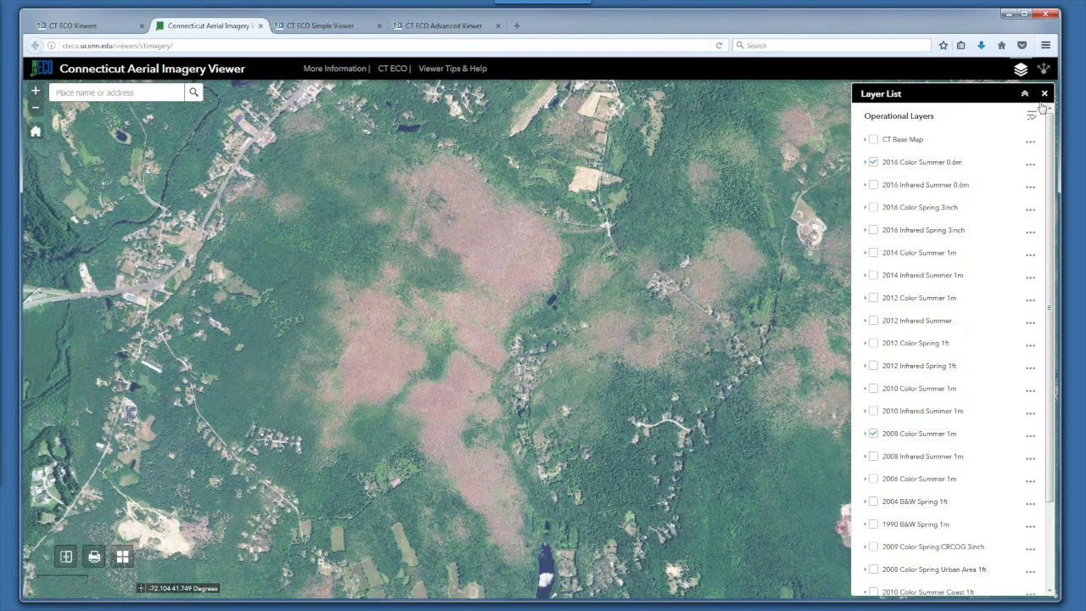
Make the 2016 Color Summer 0.6m layer slightly transparent, zoom out, and close the Layer List
{"action": "left_click", "coordinate": [1029, 166]}
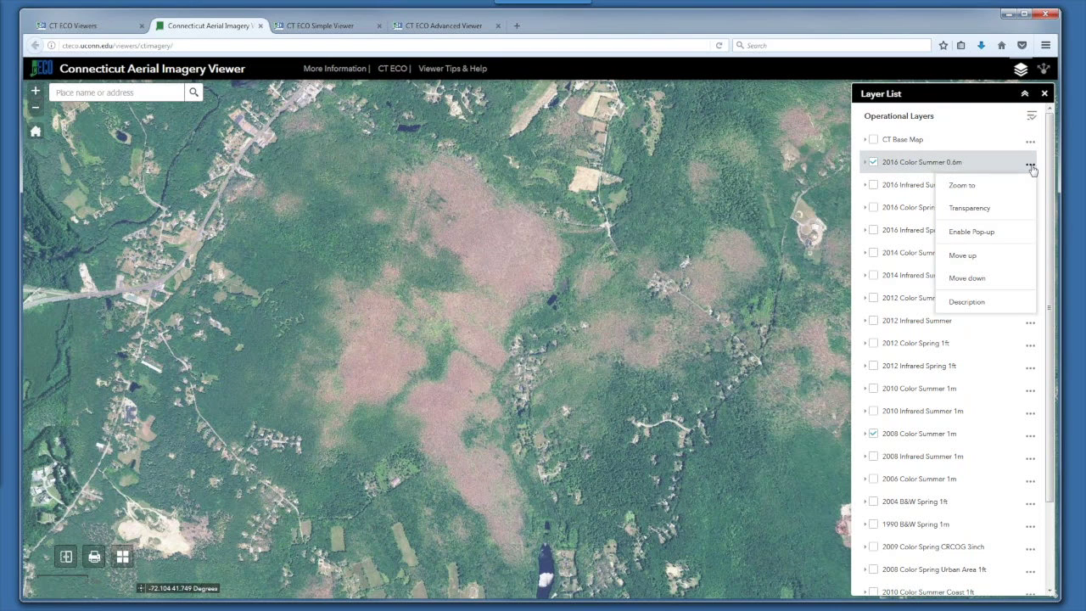
{"action": "left_click", "coordinate": [991, 213]}
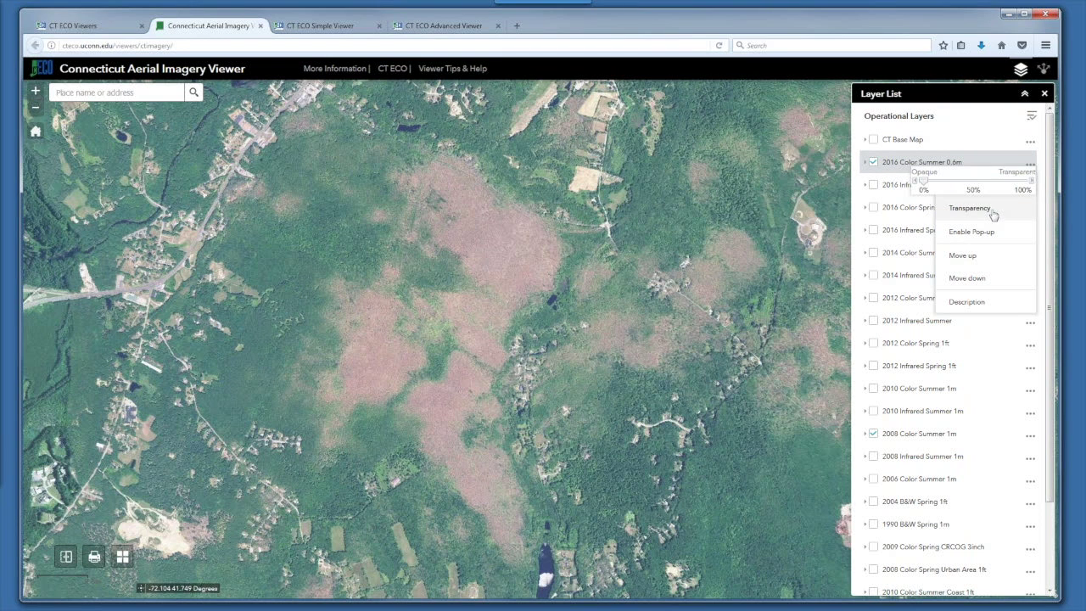
{"action": "mouse_move", "coordinate": [923, 181]}
{"action": "left_mouse_down"}
{"action": "mouse_move", "coordinate": [1019, 186]}
{"action": "mouse_move", "coordinate": [897, 194]}
{"action": "mouse_move", "coordinate": [975, 187]}
{"action": "mouse_move", "coordinate": [921, 187]}
{"action": "left_mouse_up"}
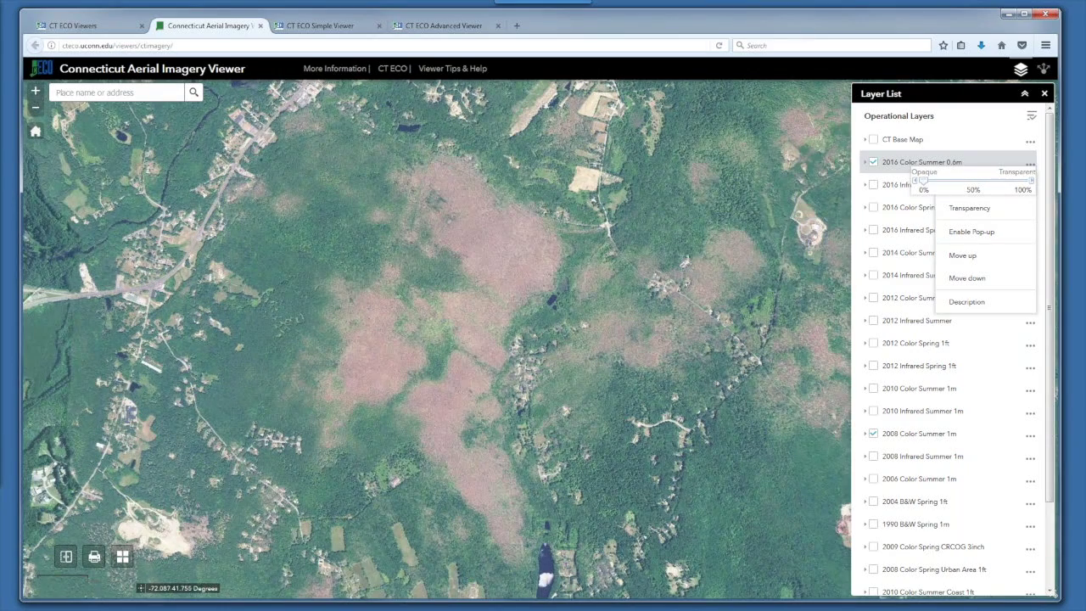
{"action": "scroll", "coordinate": [655, 267], "scroll_direction": "down", "scroll_amount": 1}
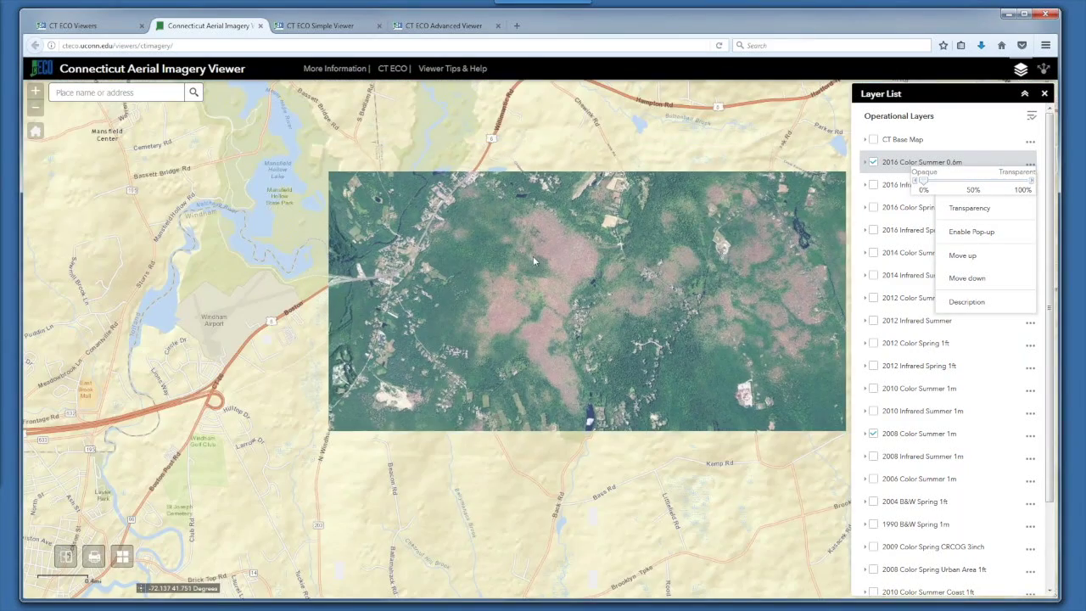
{"action": "left_click", "coordinate": [521, 336]}
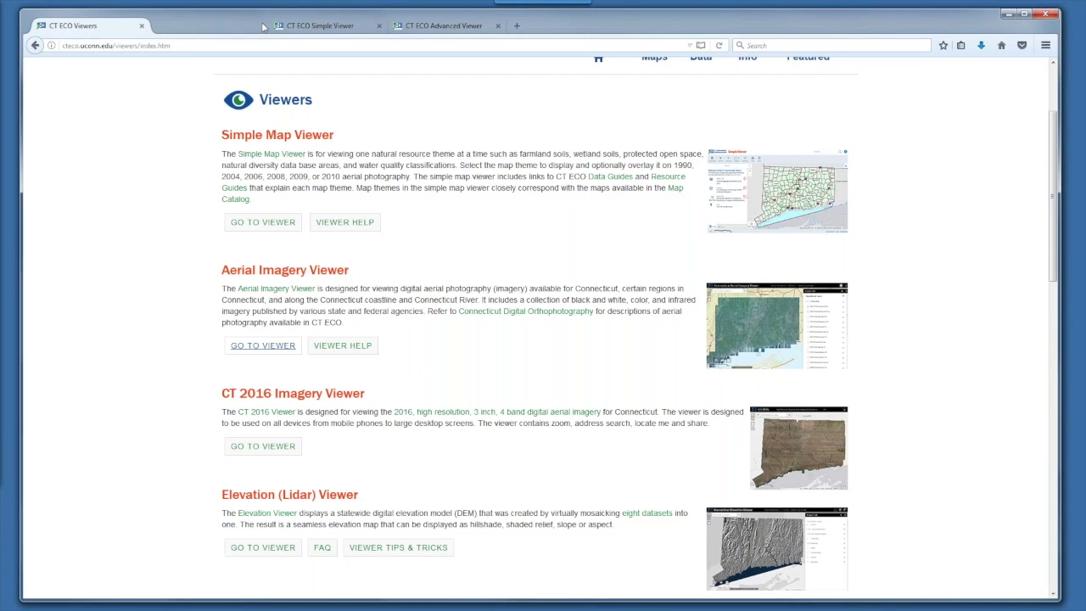
Open the Fish Community Data viewer and filter sample sites to the town of BARKHAMSTED
{"action": "left_click", "coordinate": [260, 25]}
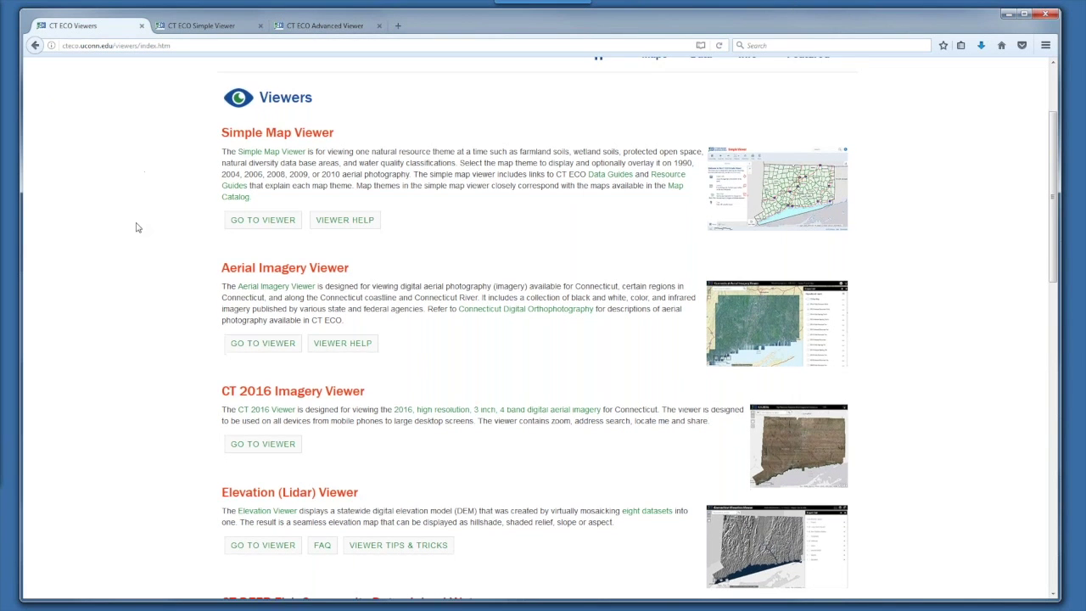
{"action": "scroll", "coordinate": [138, 226], "scroll_direction": "down", "scroll_amount": 5}
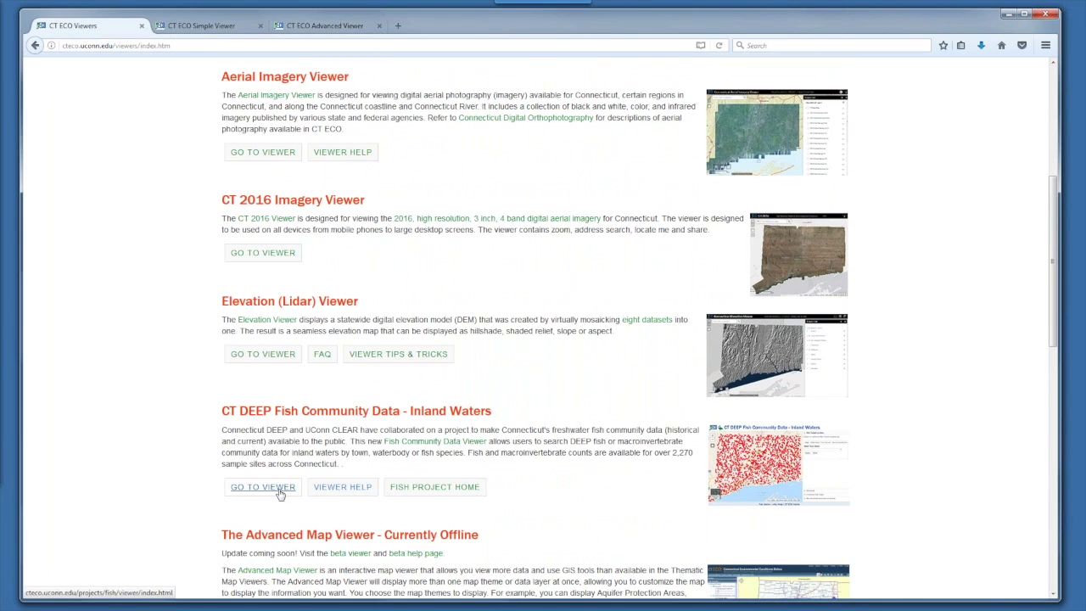
{"action": "left_click", "coordinate": [279, 498]}
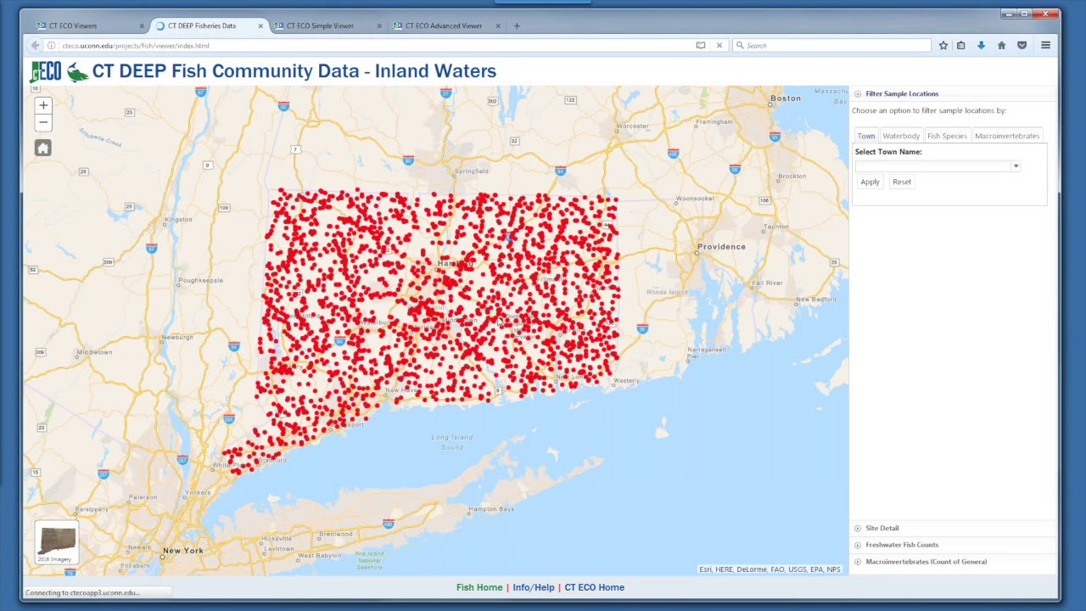
{"action": "left_click", "coordinate": [1016, 167]}
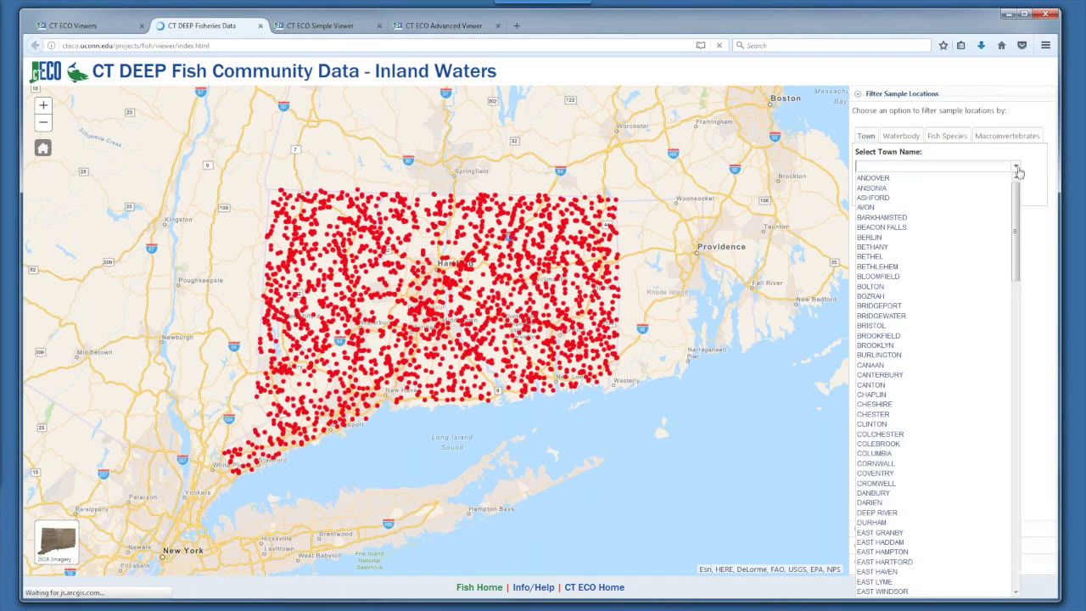
{"action": "left_click", "coordinate": [882, 218]}
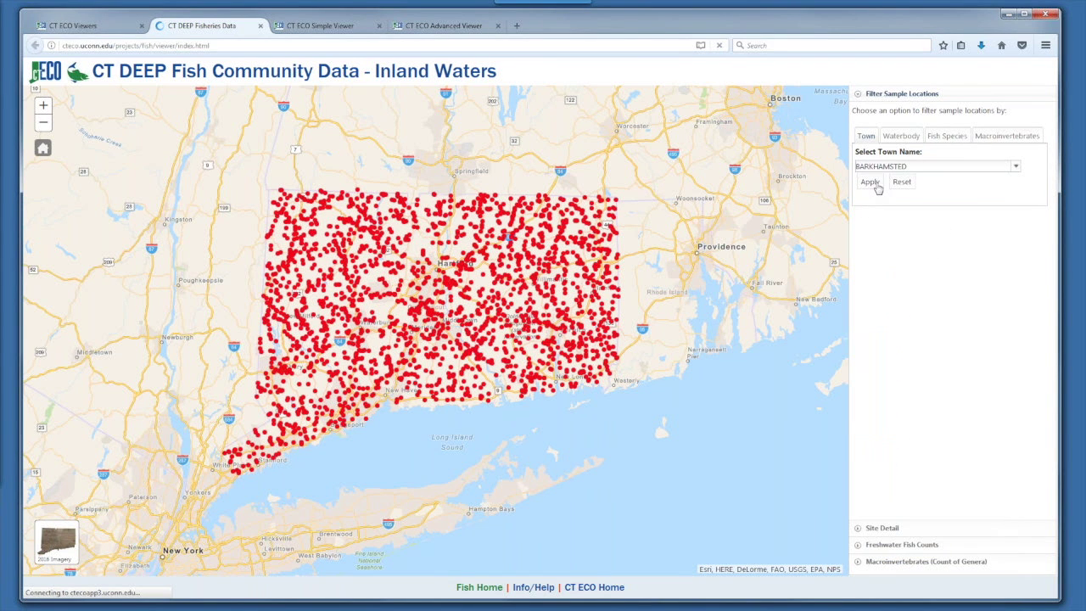
{"action": "left_click", "coordinate": [872, 183]}
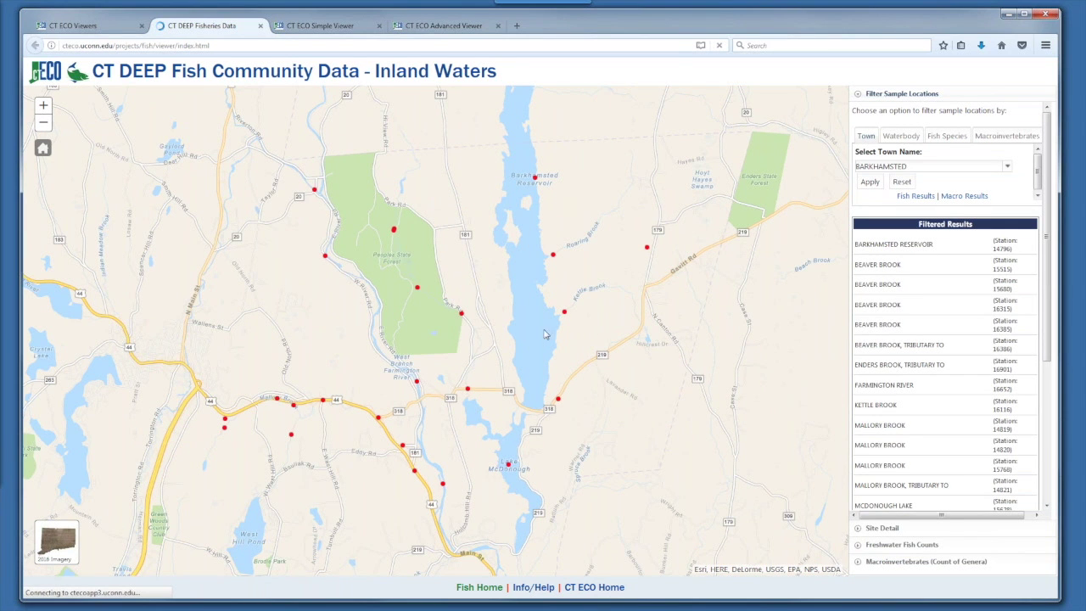
Review the Beaver Brook site's fish counts for 2008, 2010 and 2012, returning to 1988
{"action": "left_click", "coordinate": [461, 315]}
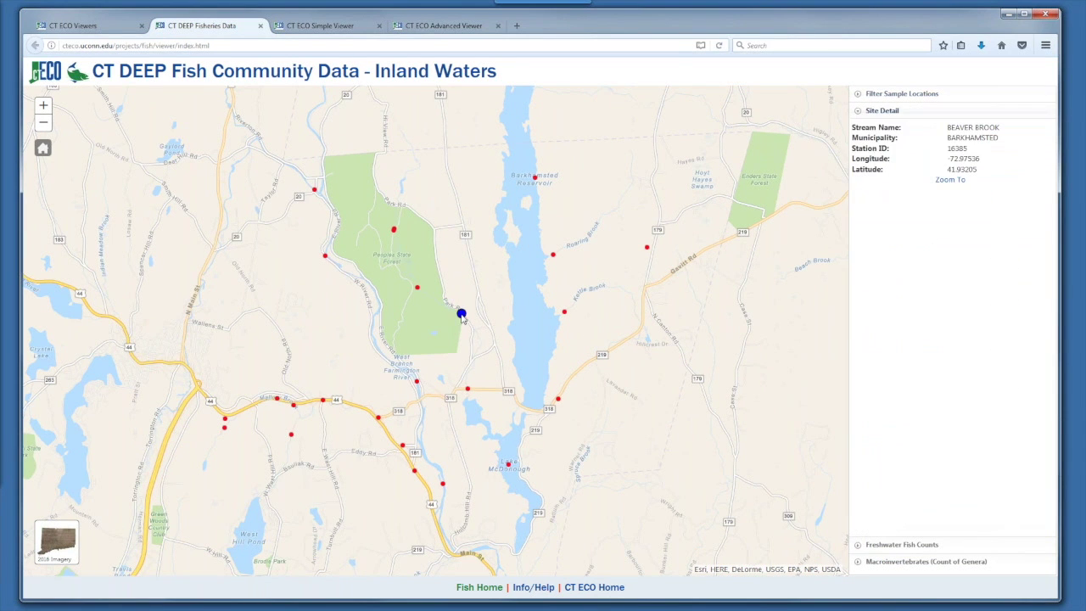
{"action": "left_click", "coordinate": [908, 548]}
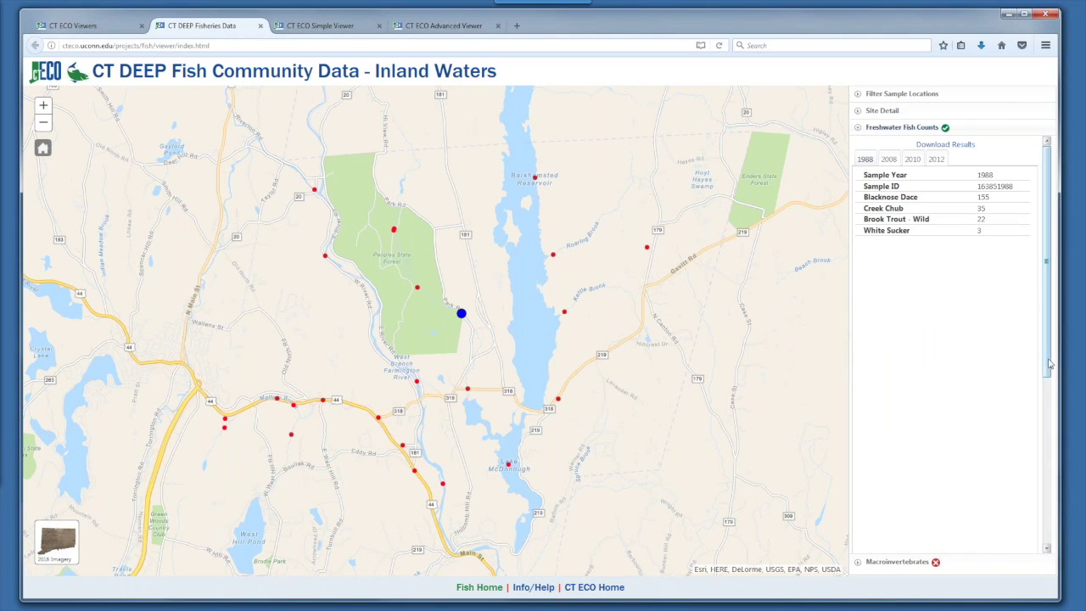
{"action": "left_click", "coordinate": [888, 162]}
{"action": "left_click", "coordinate": [918, 162]}
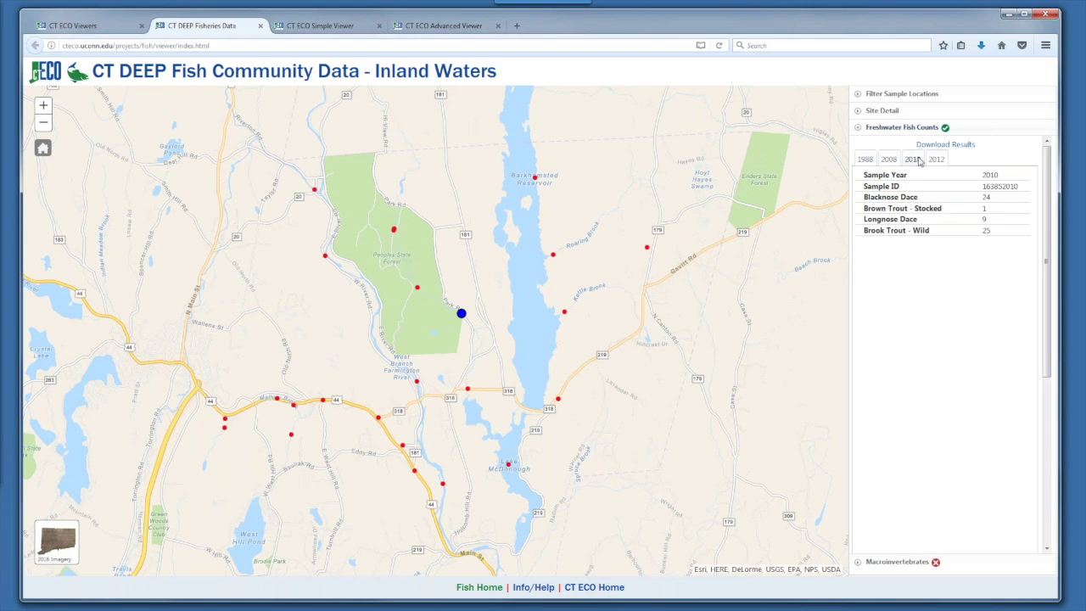
{"action": "left_click", "coordinate": [936, 160]}
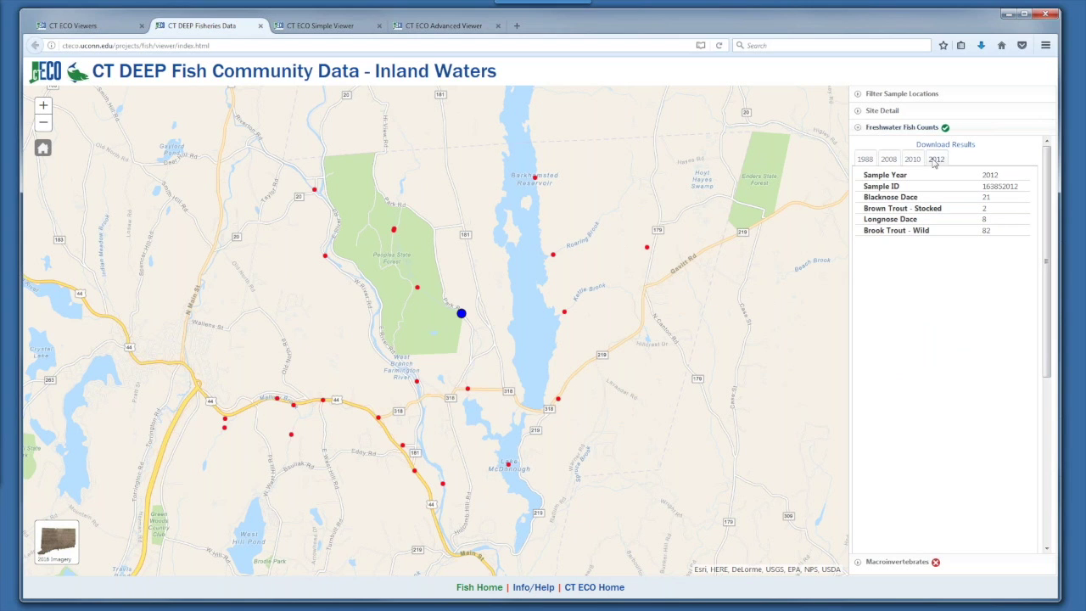
{"action": "left_click", "coordinate": [867, 160]}
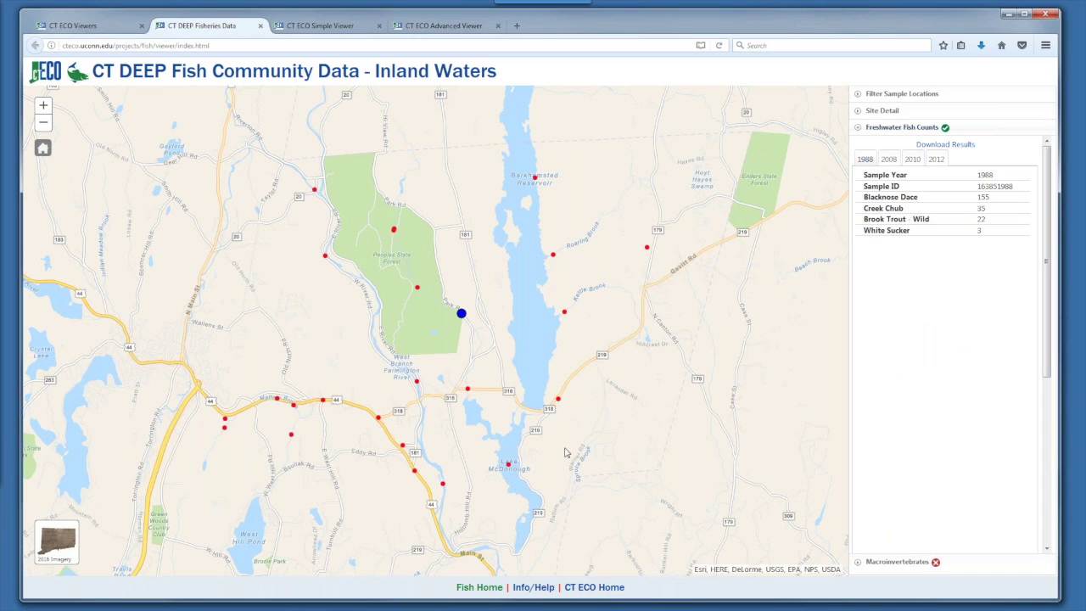
Show the Farmington River site's fish counts and macroinvertebrate counts
{"action": "left_click", "coordinate": [443, 485]}
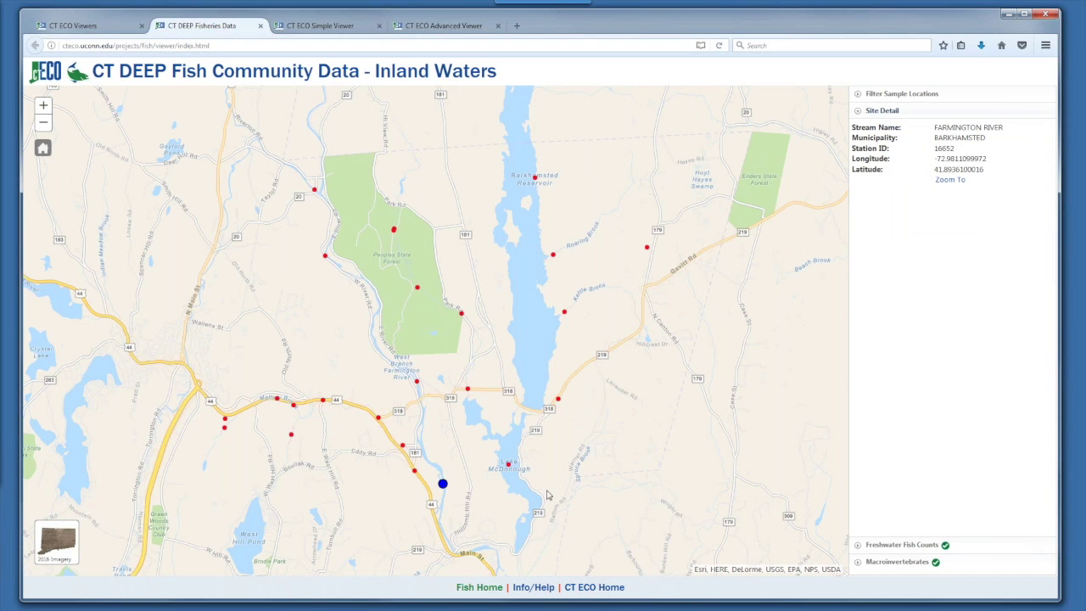
{"action": "left_click", "coordinate": [911, 546]}
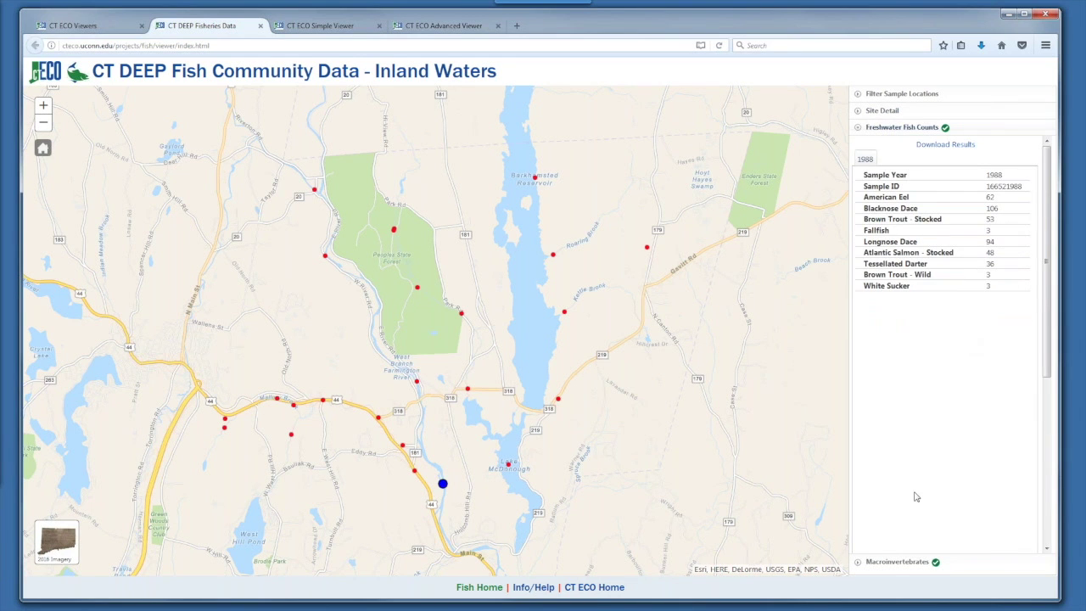
{"action": "left_click", "coordinate": [899, 566]}
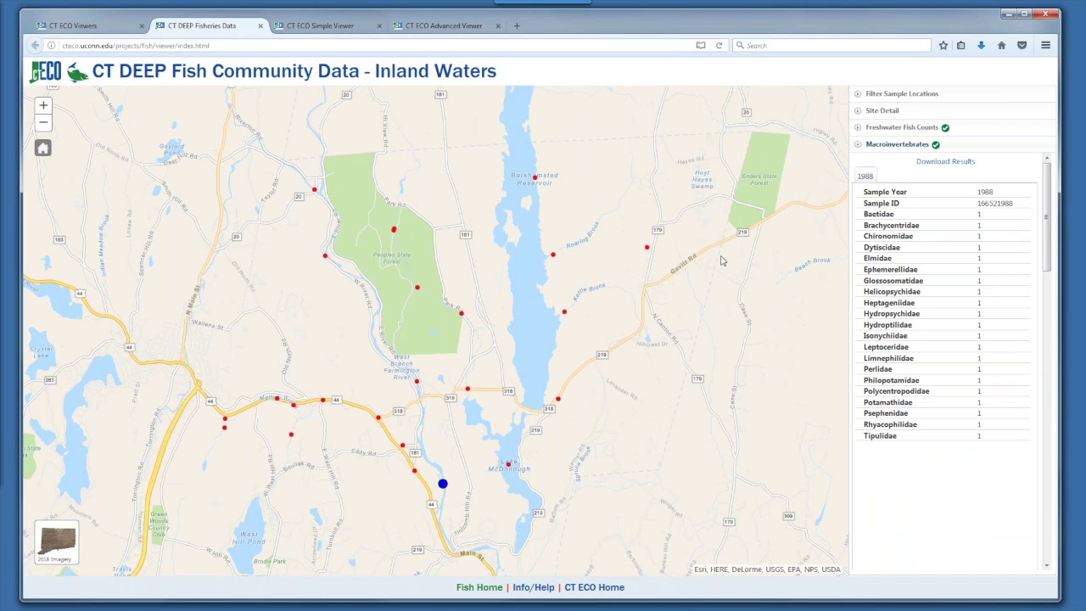
Filter sample locations by Fish Species, trying American Eel before applying Black Crappie
{"action": "left_click", "coordinate": [880, 93]}
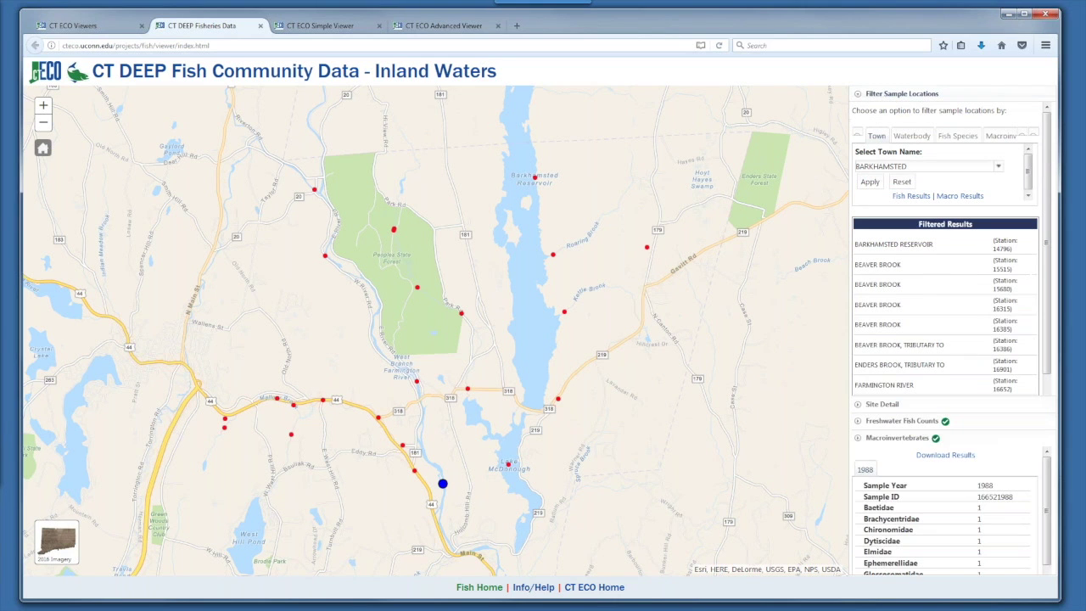
{"action": "left_click", "coordinate": [957, 135]}
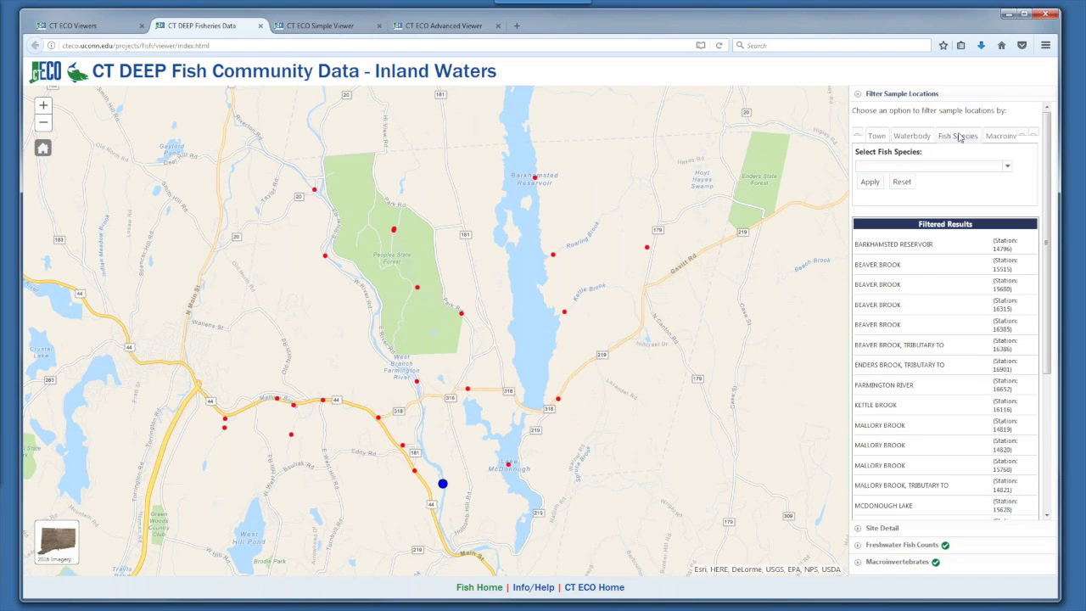
{"action": "left_click", "coordinate": [1007, 167]}
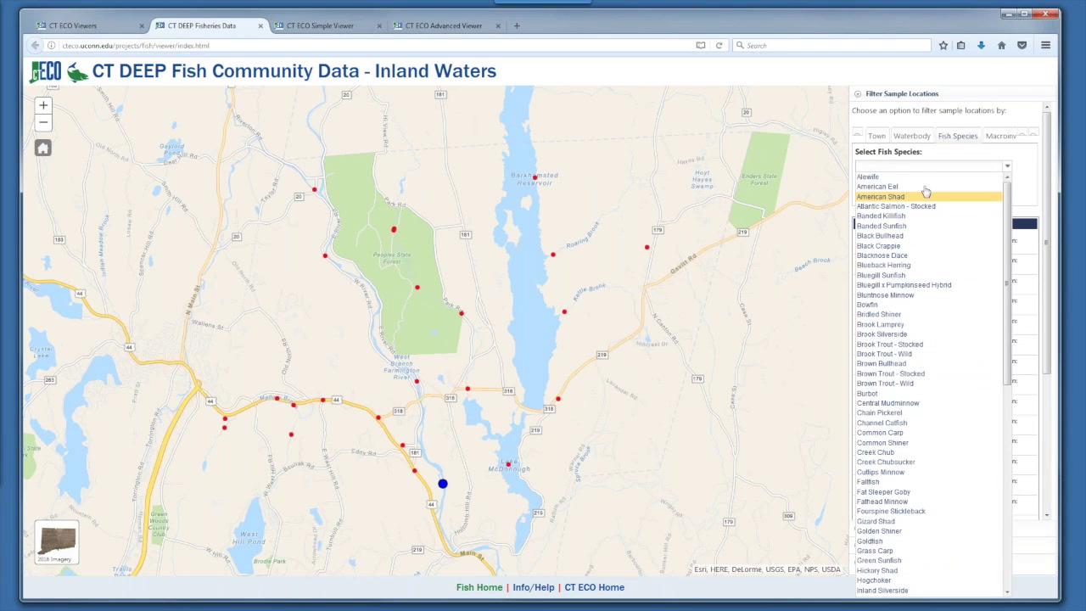
{"action": "left_click", "coordinate": [883, 190]}
{"action": "left_click", "coordinate": [870, 183]}
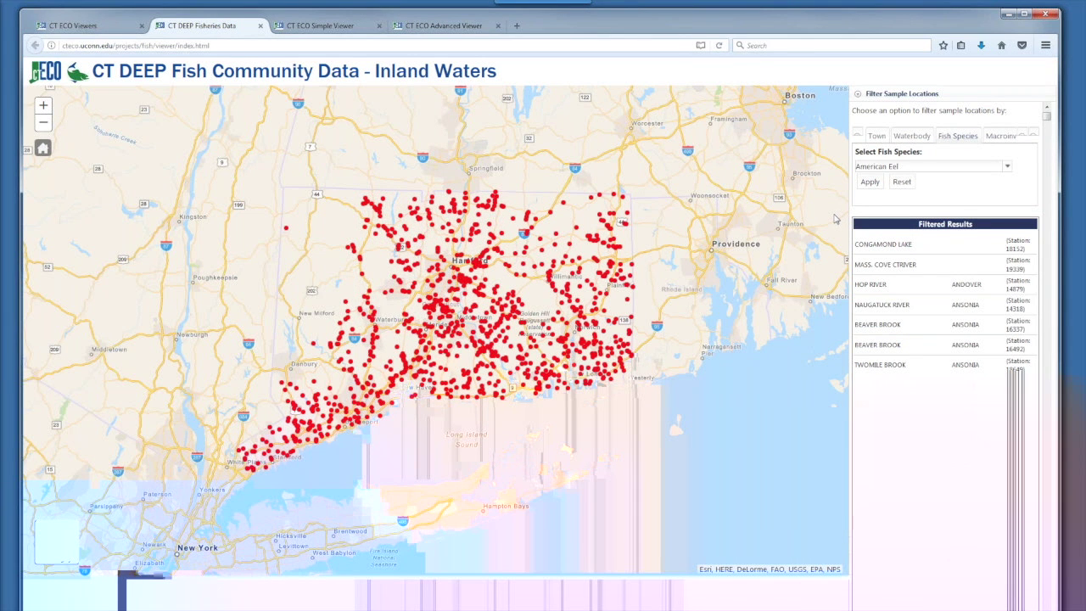
{"action": "left_click", "coordinate": [1008, 167]}
{"action": "left_click", "coordinate": [887, 253]}
{"action": "left_click", "coordinate": [870, 183]}
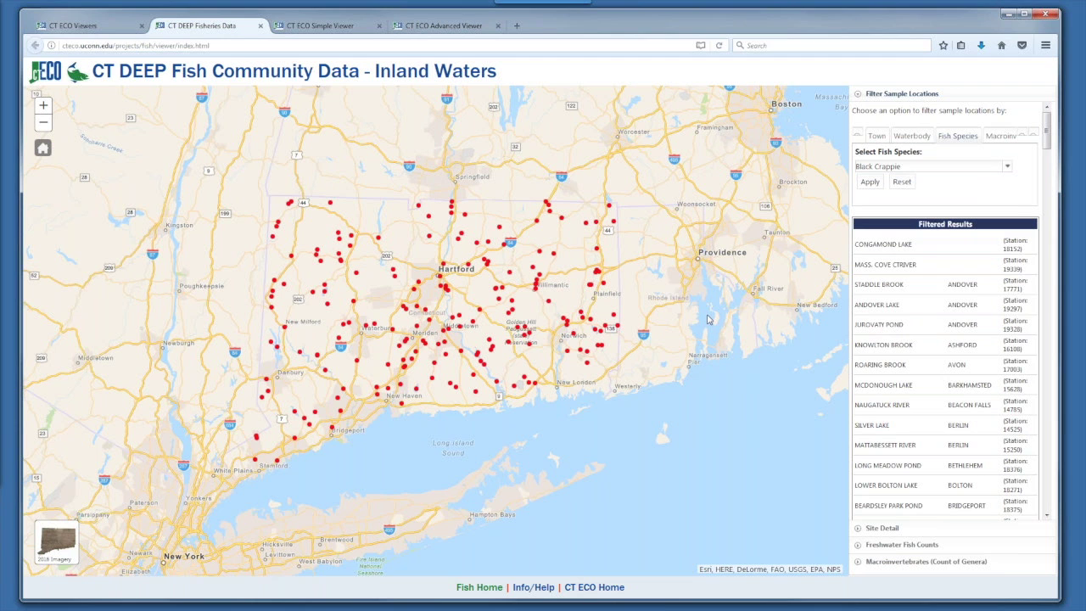
Close the fisheries data tab and launch the Simple Map Viewer from the Viewers page
{"action": "left_click", "coordinate": [260, 26]}
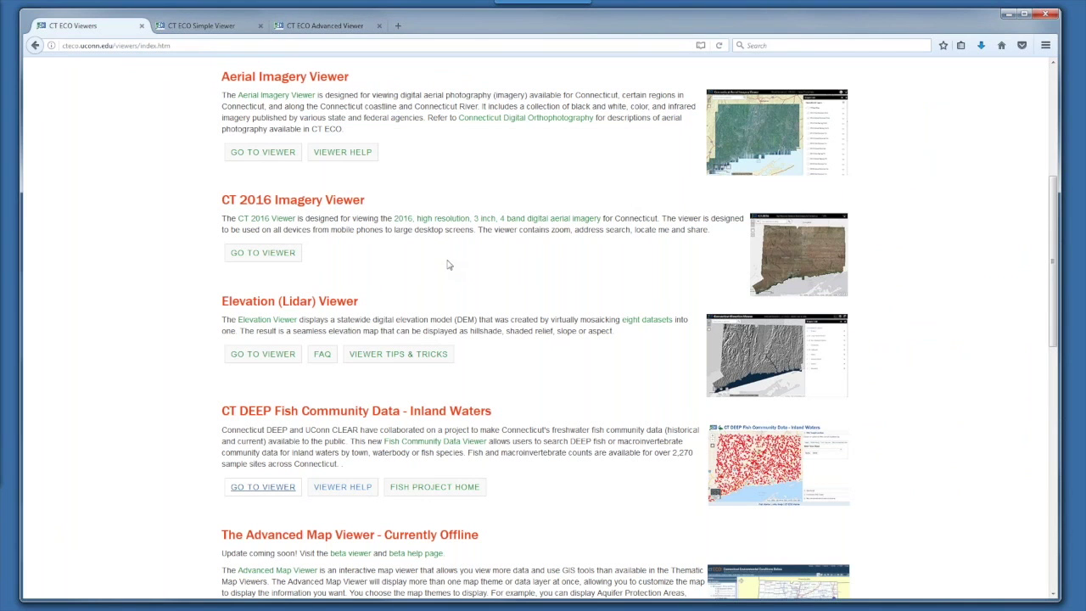
{"action": "scroll", "coordinate": [448, 264], "scroll_direction": "up", "scroll_amount": 2}
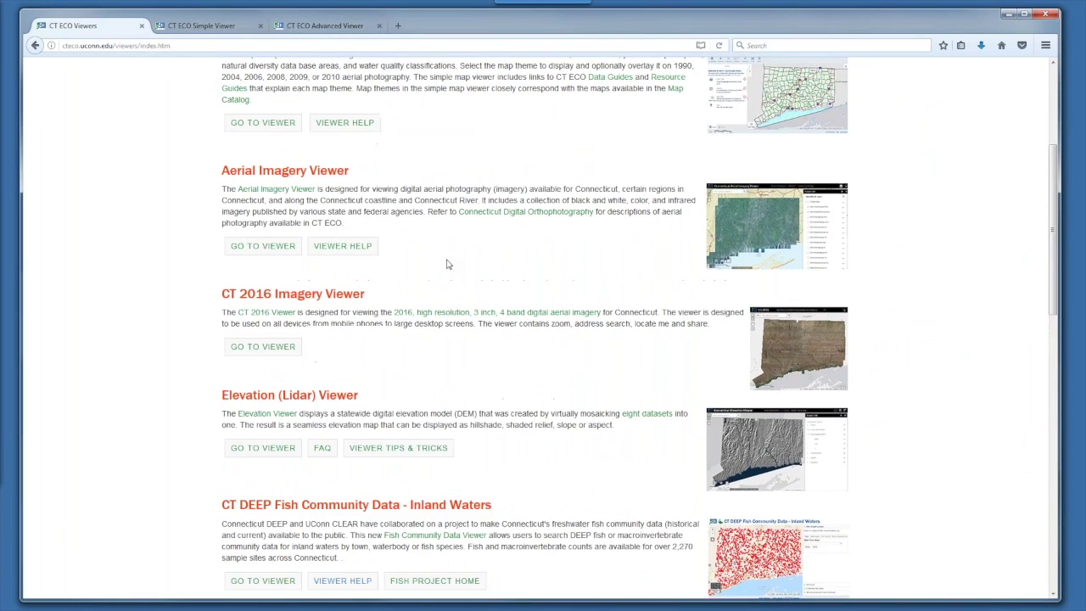
{"action": "scroll", "coordinate": [449, 264], "scroll_direction": "up", "scroll_amount": 4}
{"action": "left_click", "coordinate": [266, 225]}
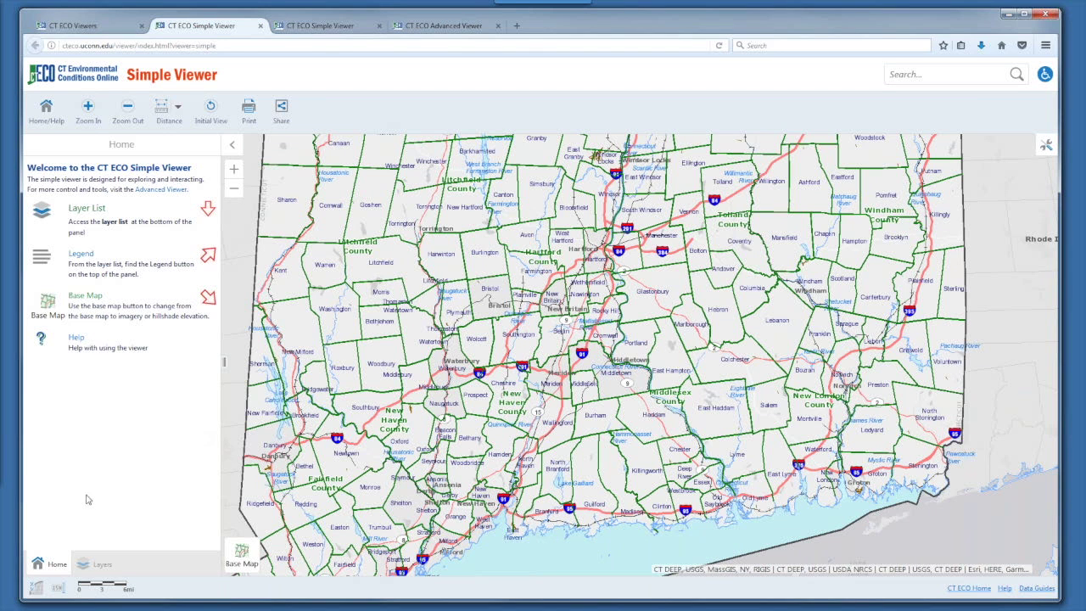
Switch on the Soils group's Hydric Soils layer and zoom in around Portland and Marlborough
{"action": "left_click", "coordinate": [96, 565]}
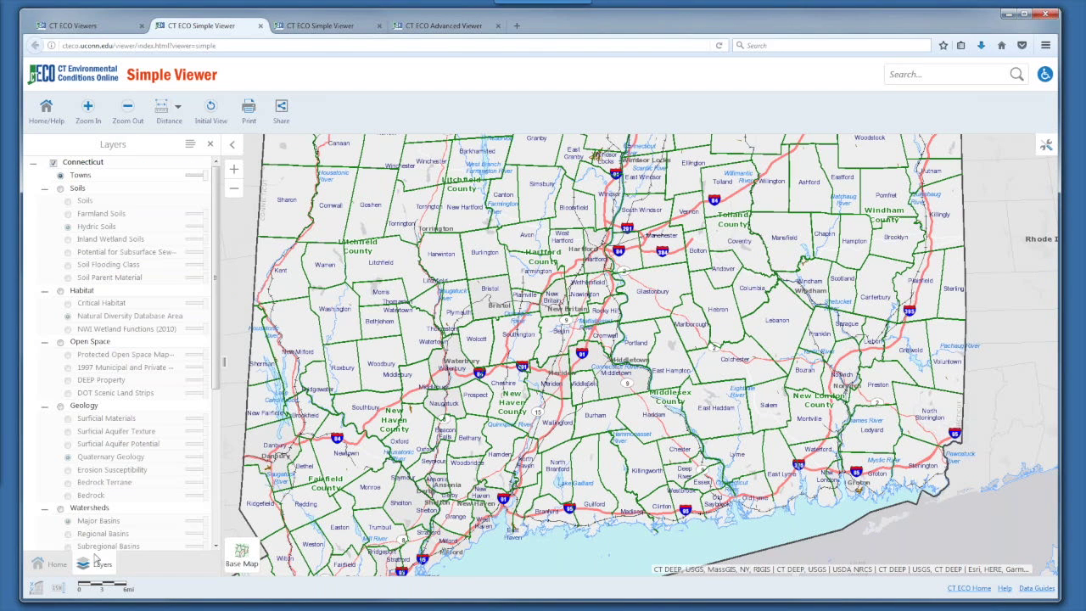
{"action": "left_click_drag", "start_coordinate": [215, 221], "coordinate": [231, 371]}
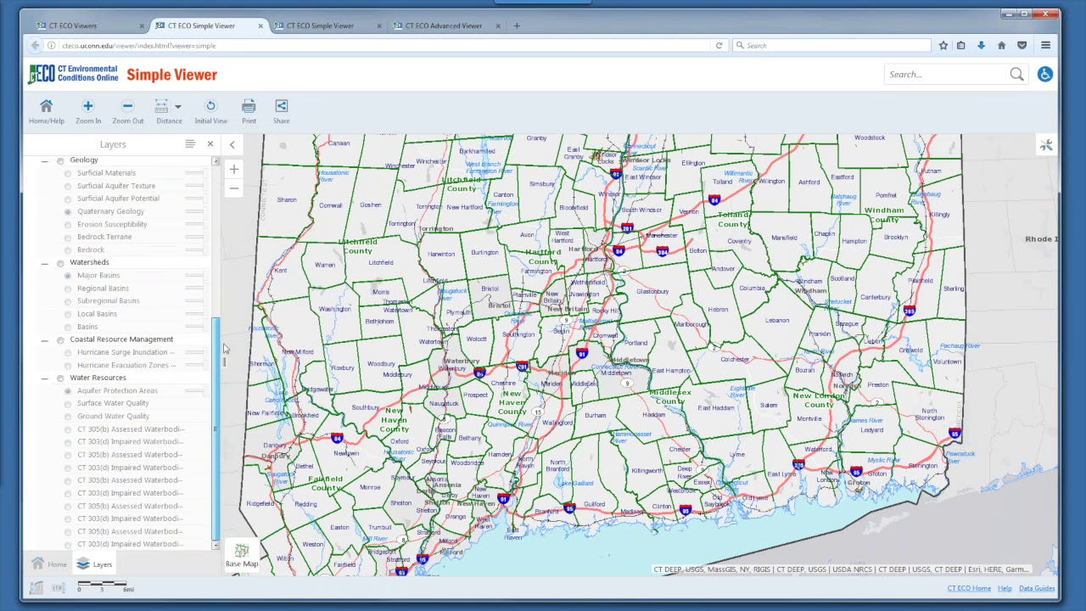
{"action": "scroll", "coordinate": [148, 250], "scroll_direction": "up", "scroll_amount": 5}
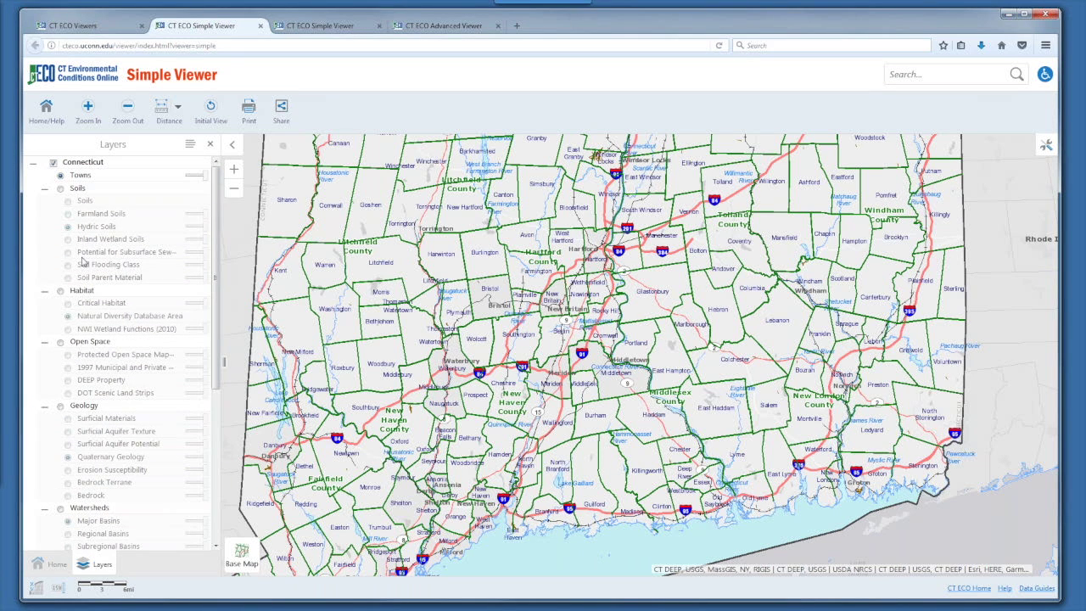
{"action": "left_click", "coordinate": [60, 189]}
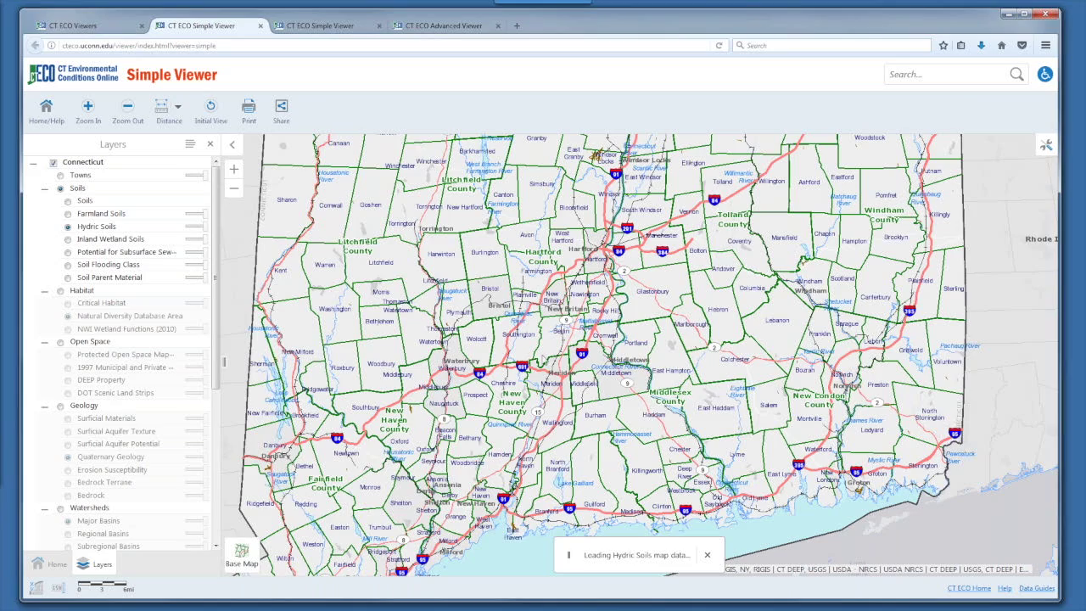
{"action": "scroll", "coordinate": [674, 336], "scroll_direction": "up", "scroll_amount": 1}
{"action": "scroll", "coordinate": [674, 335], "scroll_direction": "up", "scroll_amount": 2}
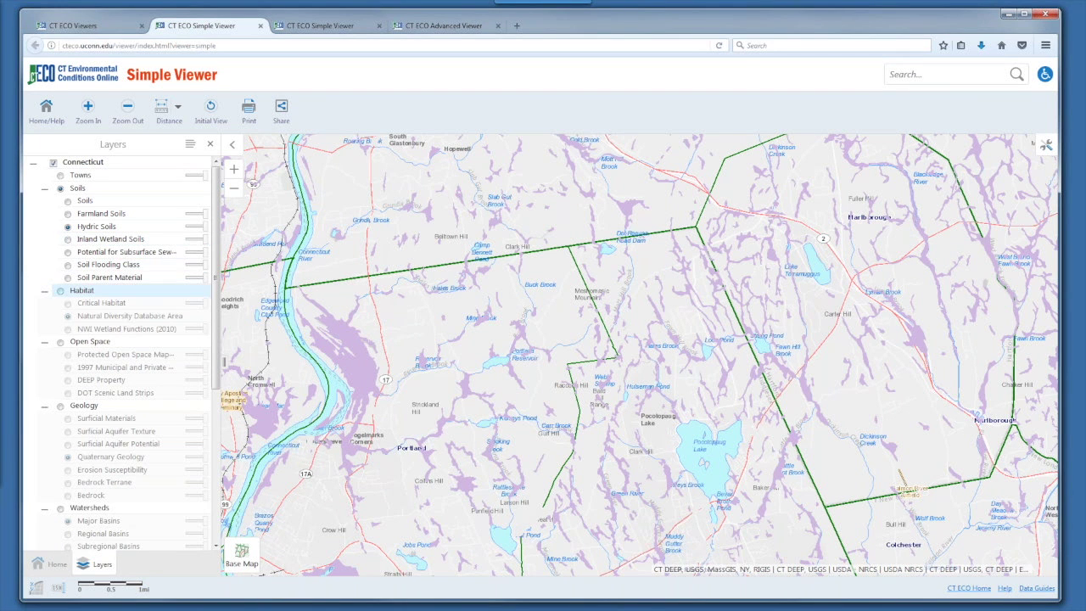
Display the Open Space group's DEEP Property parcels on the map
{"action": "left_click", "coordinate": [59, 292]}
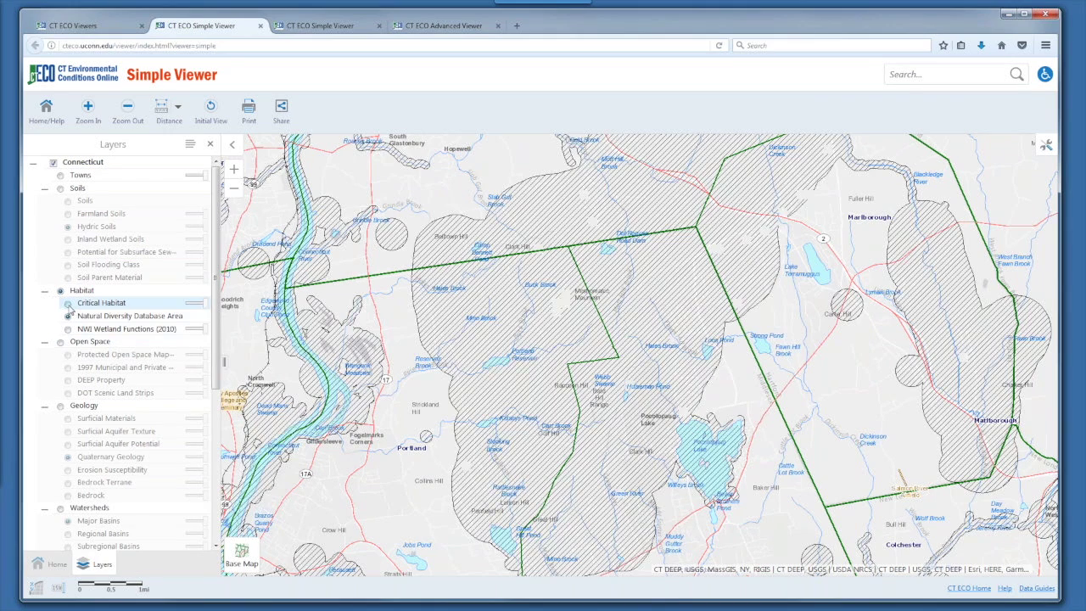
{"action": "left_click", "coordinate": [60, 342]}
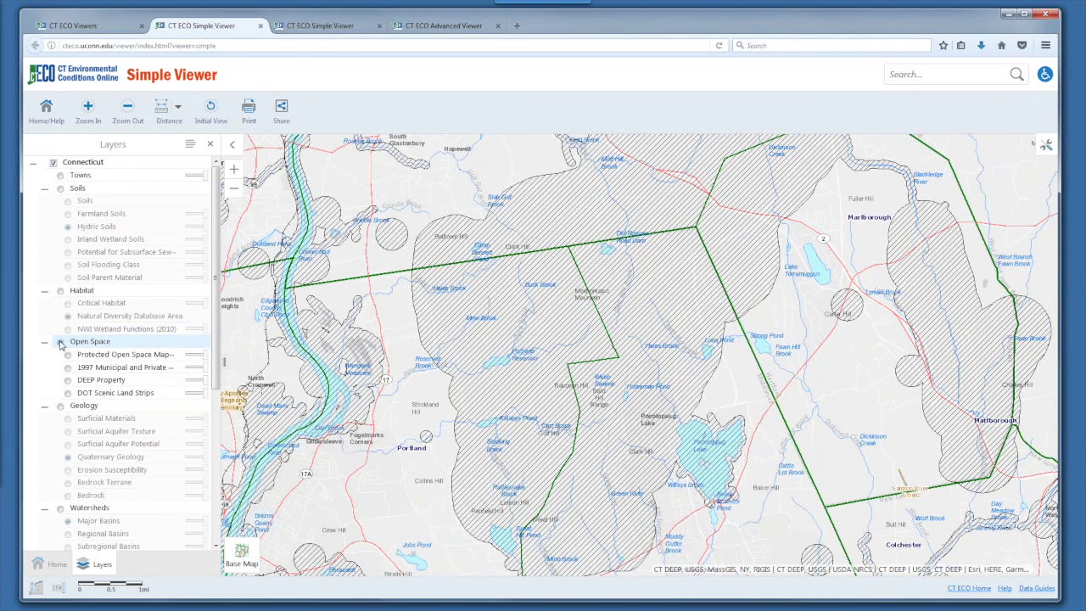
{"action": "left_click", "coordinate": [68, 380]}
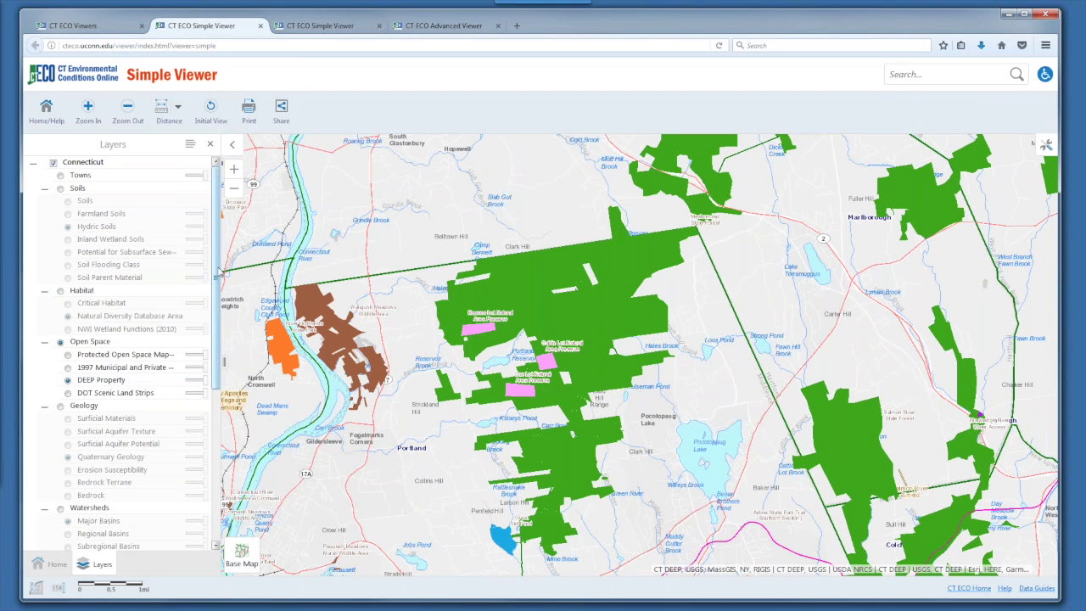
Identify the green state forest parcel, then the brown Wangunk Meadows Wildlife Area (635.2655 acres)
{"action": "left_click", "coordinate": [618, 327]}
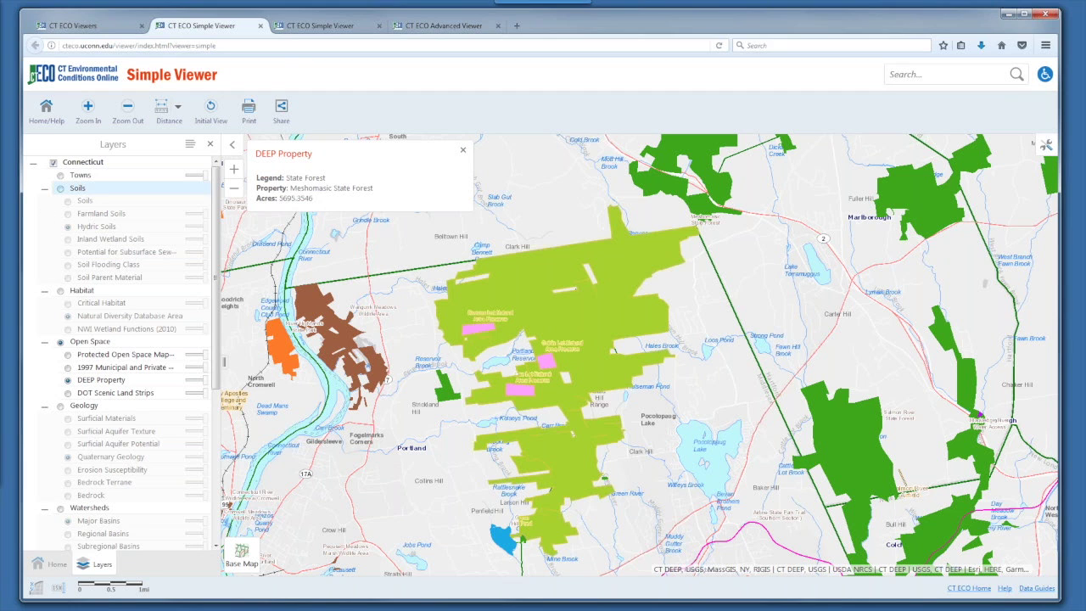
{"action": "left_click", "coordinate": [329, 350]}
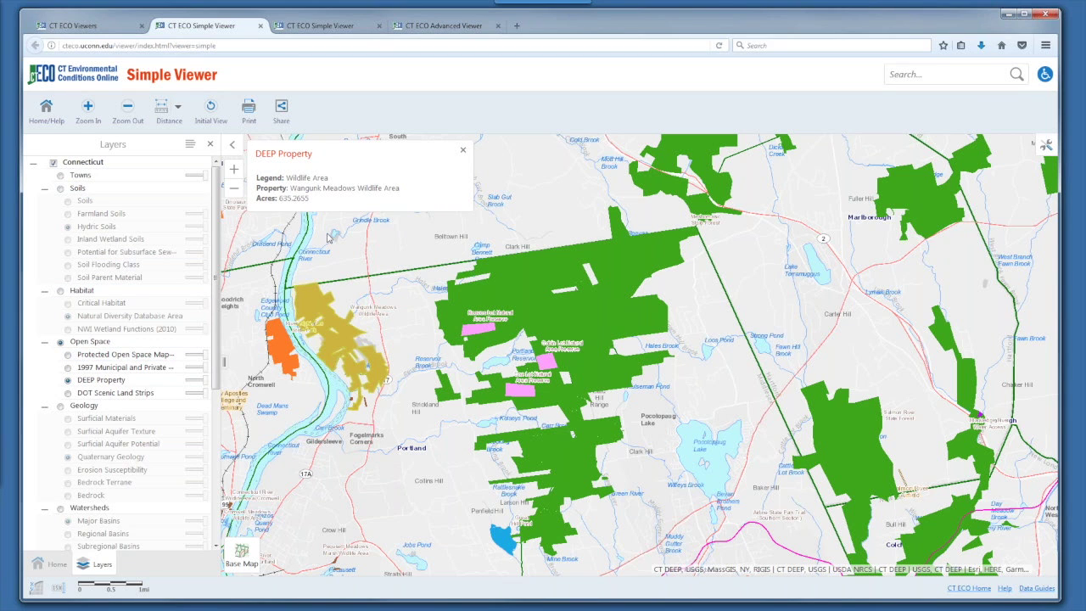
{"action": "mouse_move", "coordinate": [245, 556]}
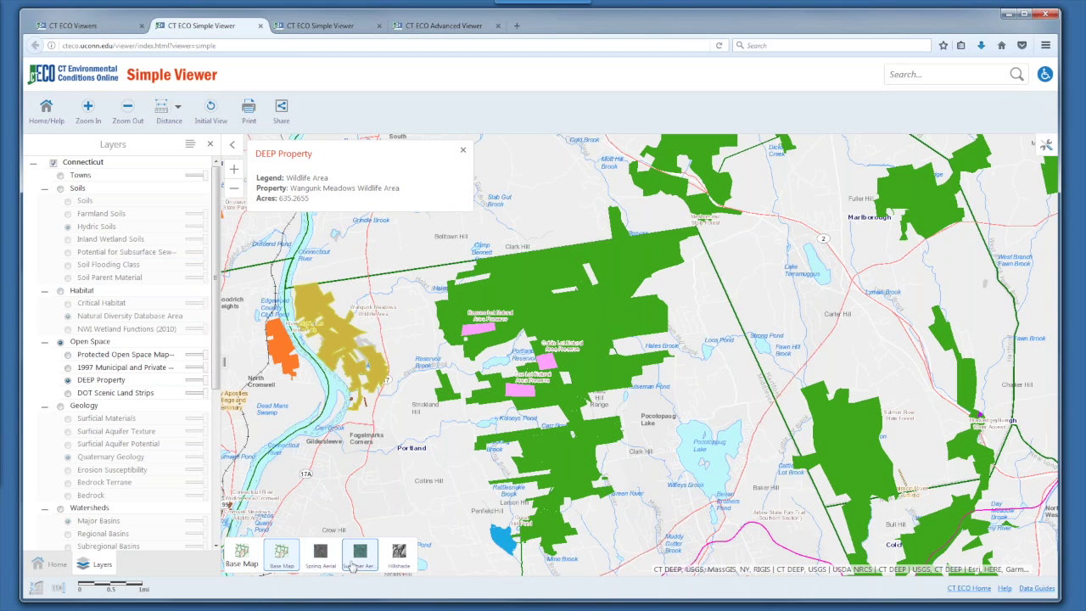
Change the base map to Hillshade and collapse the Water Resources layer group
{"action": "left_click", "coordinate": [399, 556]}
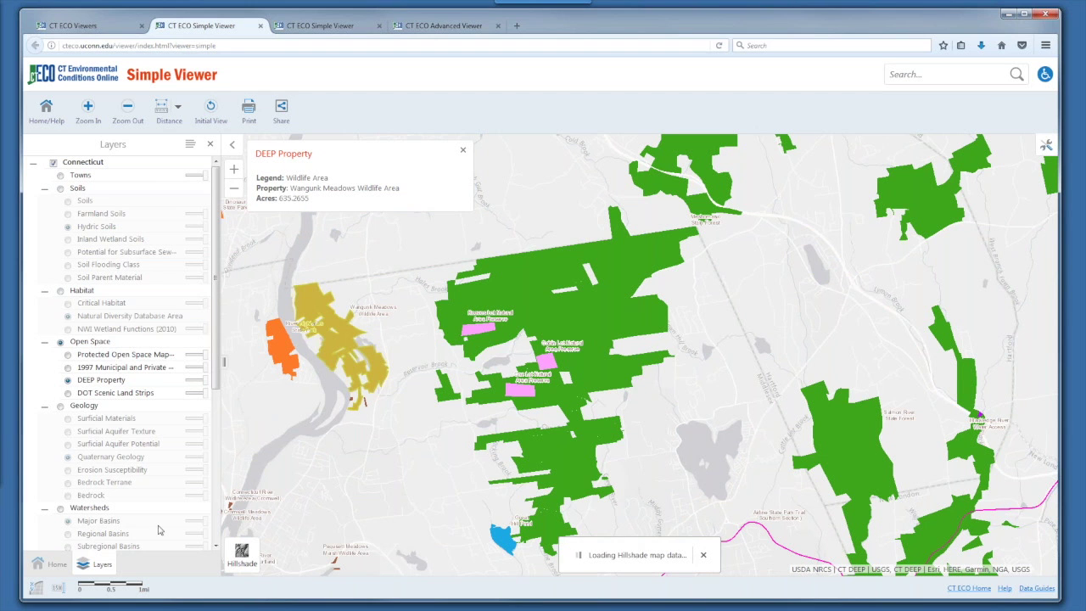
{"action": "scroll", "coordinate": [52, 422], "scroll_direction": "down", "scroll_amount": 3}
{"action": "scroll", "coordinate": [53, 422], "scroll_direction": "down", "scroll_amount": 1}
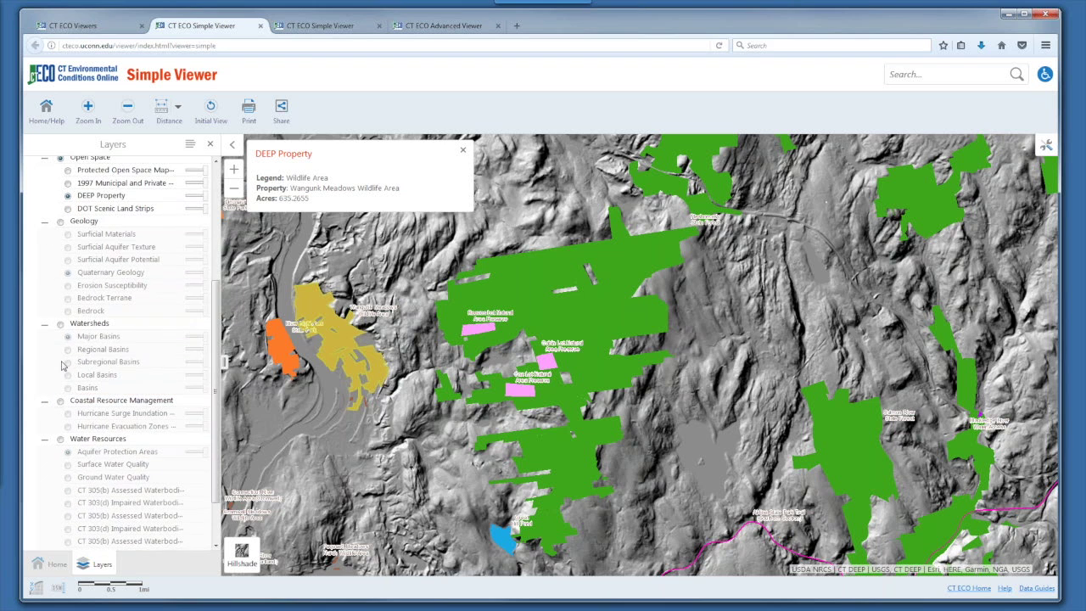
{"action": "scroll", "coordinate": [61, 364], "scroll_direction": "down", "scroll_amount": 1}
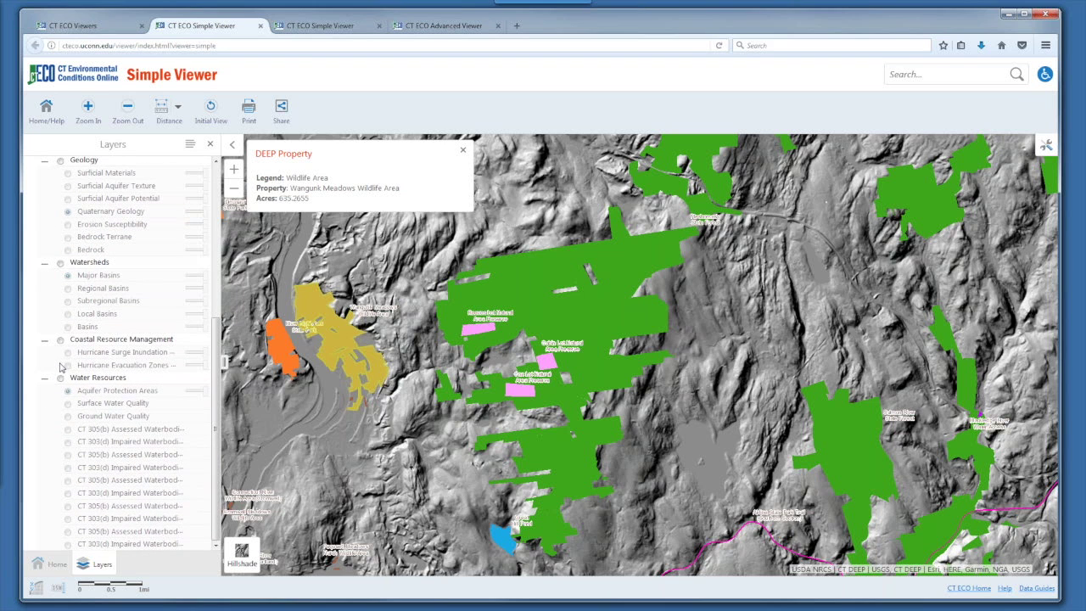
{"action": "left_click", "coordinate": [48, 380]}
{"action": "scroll", "coordinate": [44, 381], "scroll_direction": "up", "scroll_amount": 2}
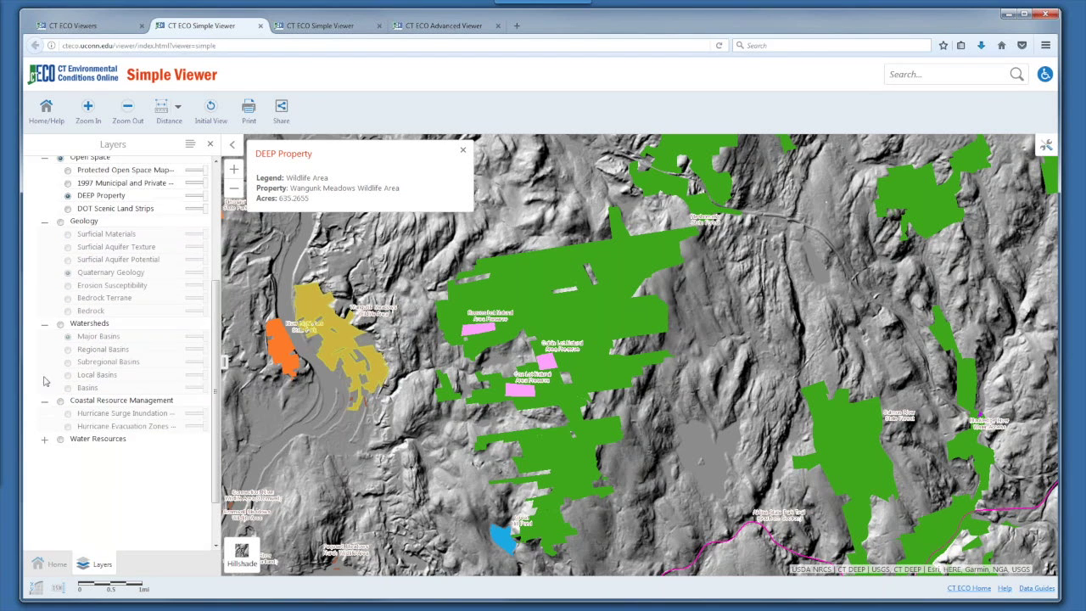
{"action": "scroll", "coordinate": [105, 298], "scroll_direction": "up", "scroll_amount": 3}
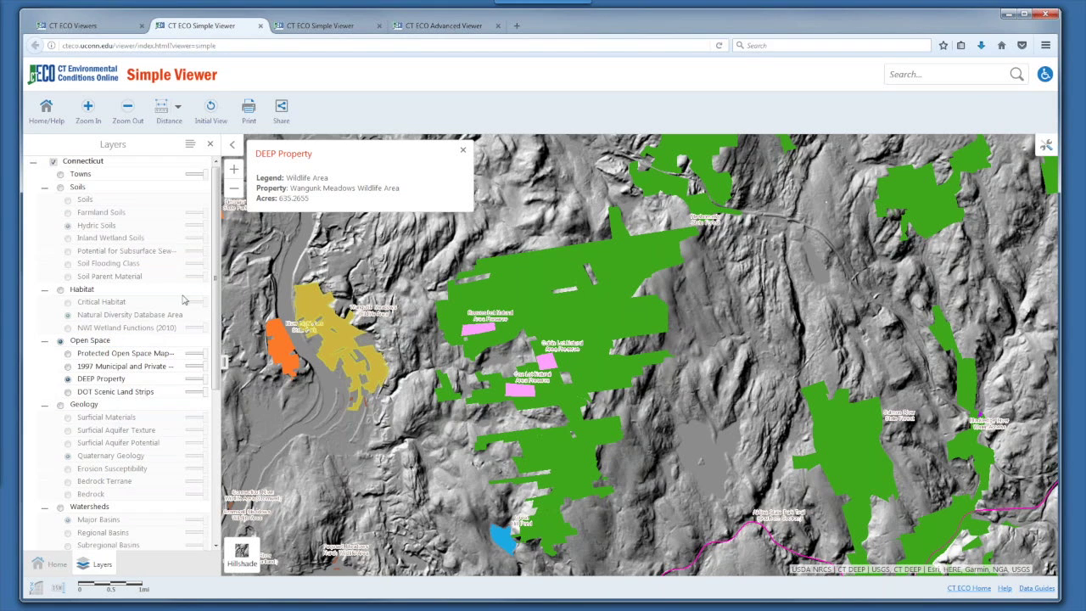
Show Soils as Soil Flooding Class, close the DEEP Property popup, and make it more transparent
{"action": "left_click", "coordinate": [60, 187]}
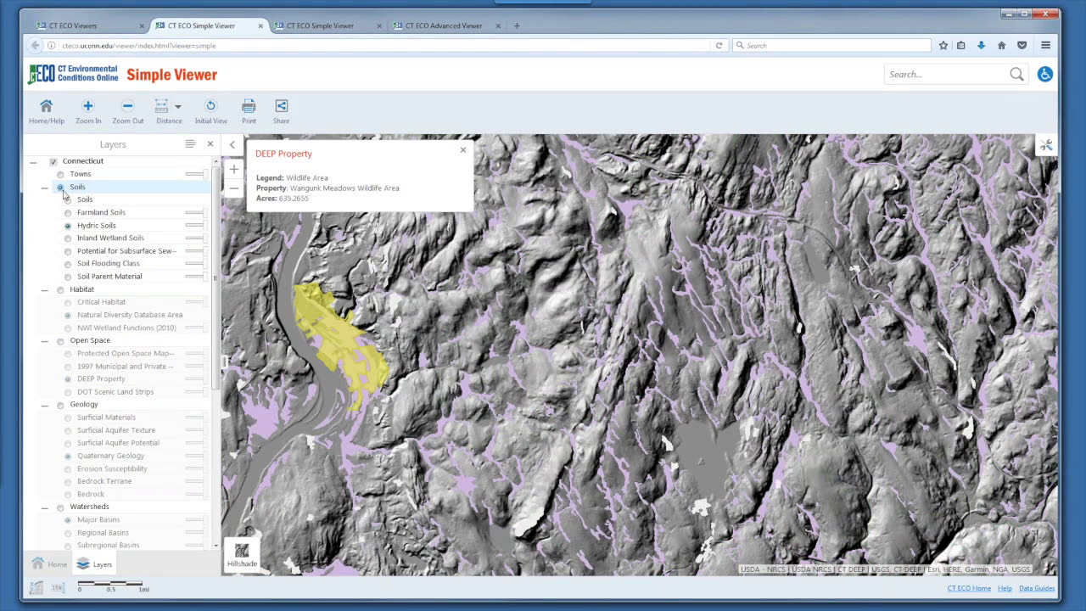
{"action": "left_click", "coordinate": [68, 264]}
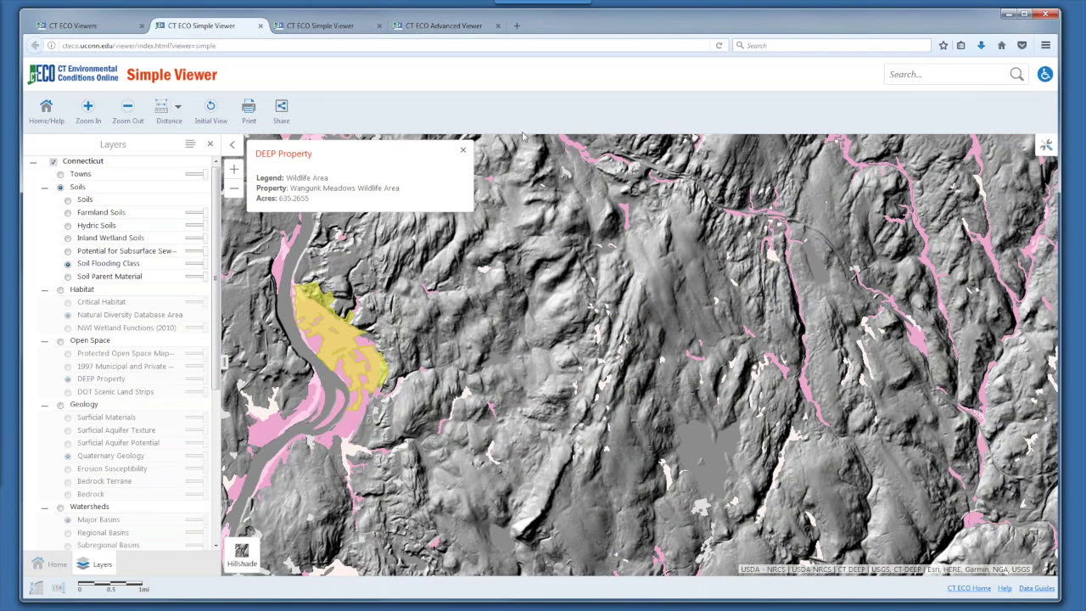
{"action": "left_click", "coordinate": [464, 151]}
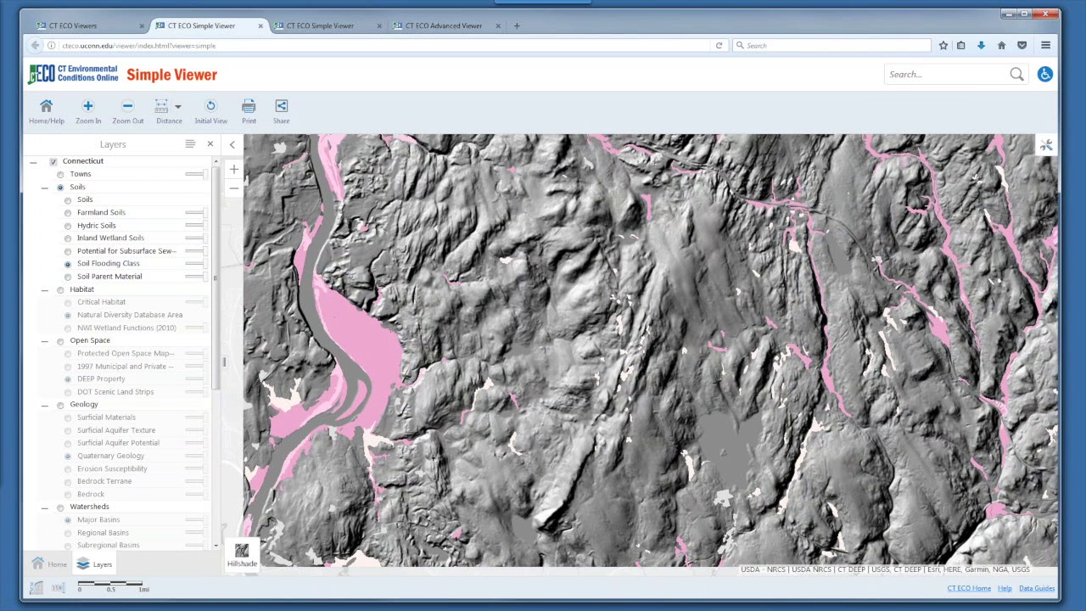
{"action": "left_click_drag", "start_coordinate": [393, 368], "coordinate": [528, 347]}
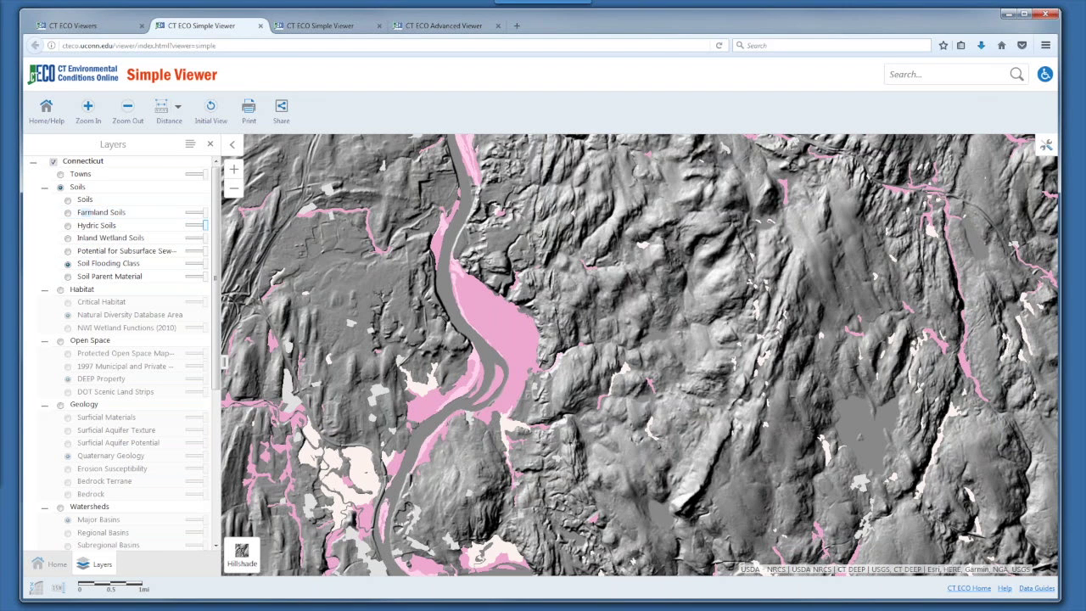
{"action": "left_click_drag", "start_coordinate": [204, 266], "coordinate": [204, 266]}
View the map legend, then return to the layer list
{"action": "left_click", "coordinate": [191, 148]}
{"action": "left_click", "coordinate": [187, 177]}
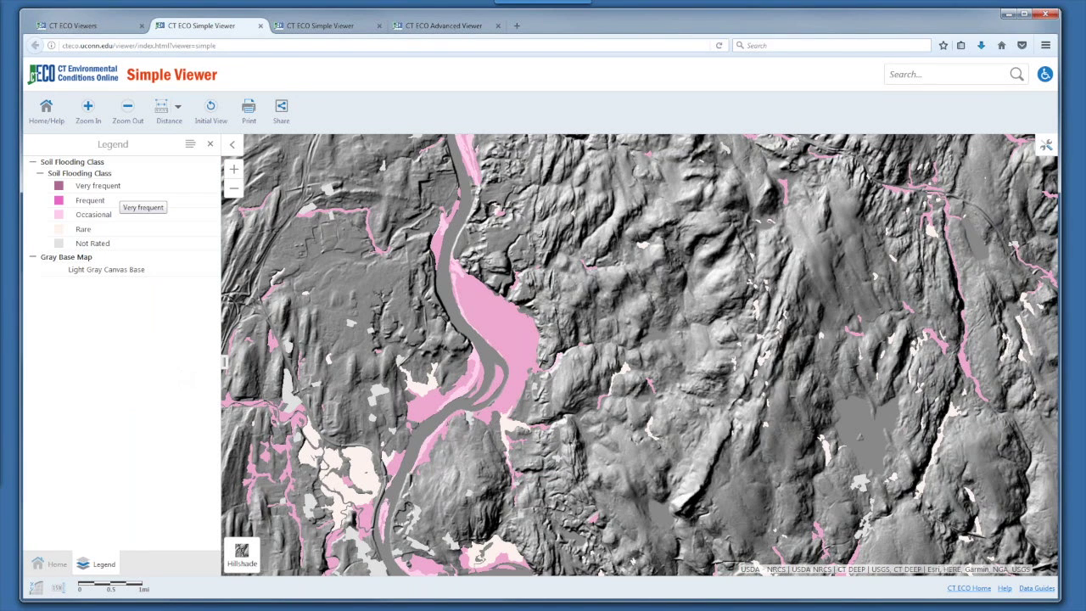
{"action": "left_click", "coordinate": [191, 145]}
{"action": "left_click", "coordinate": [158, 176]}
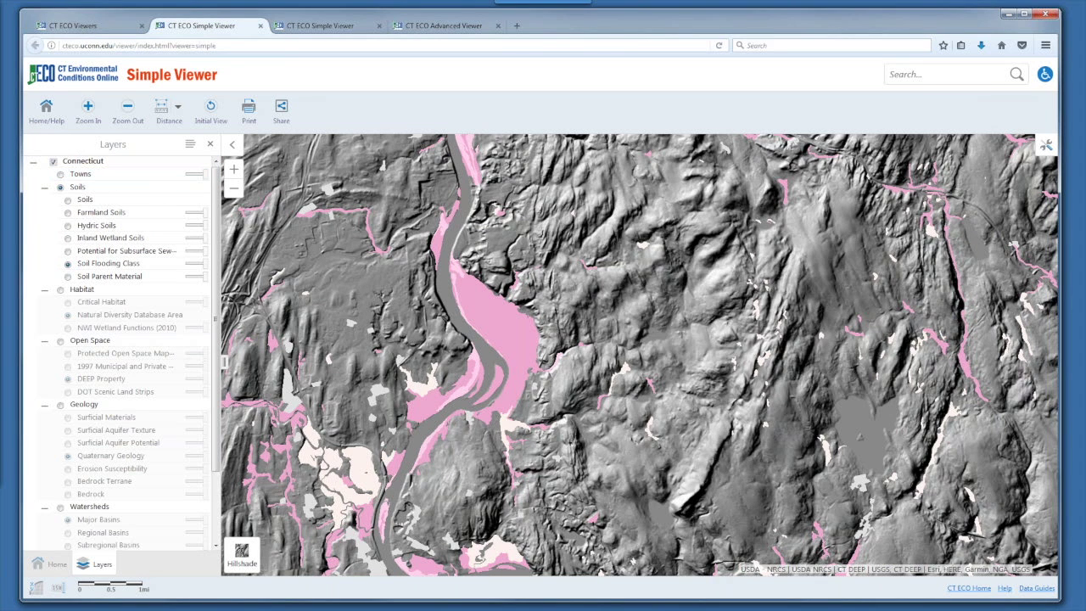
Measure a 30,777.61 ft route east of the river with the Distance tool, then clear it
{"action": "left_click", "coordinate": [161, 108]}
{"action": "left_click", "coordinate": [551, 280]}
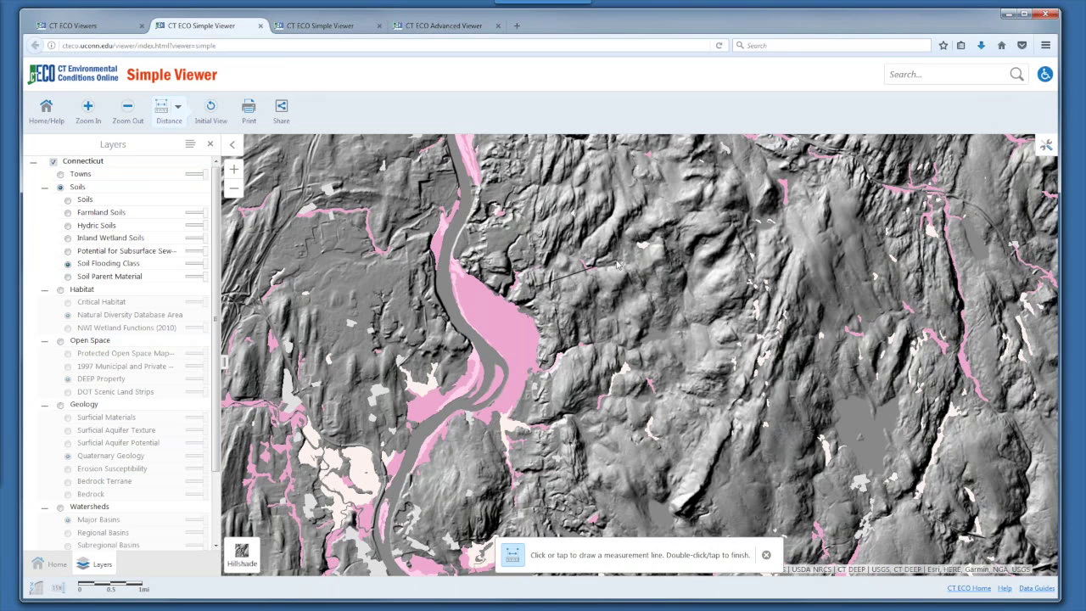
{"action": "left_click", "coordinate": [650, 246]}
{"action": "left_click", "coordinate": [699, 316]}
{"action": "left_click", "coordinate": [626, 377]}
{"action": "double_click", "coordinate": [560, 363]}
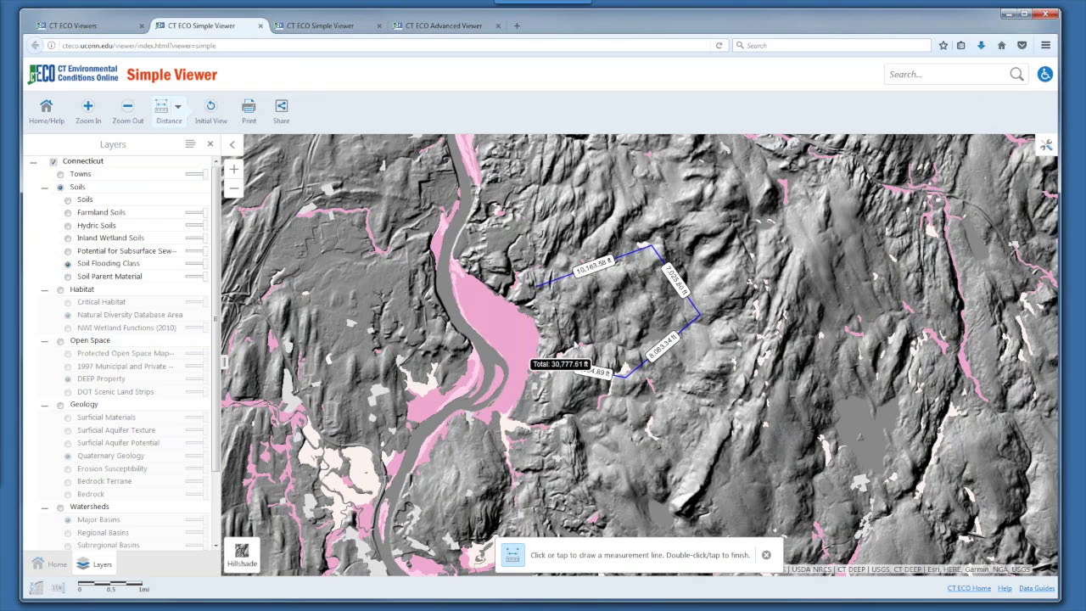
{"action": "left_click", "coordinate": [161, 109]}
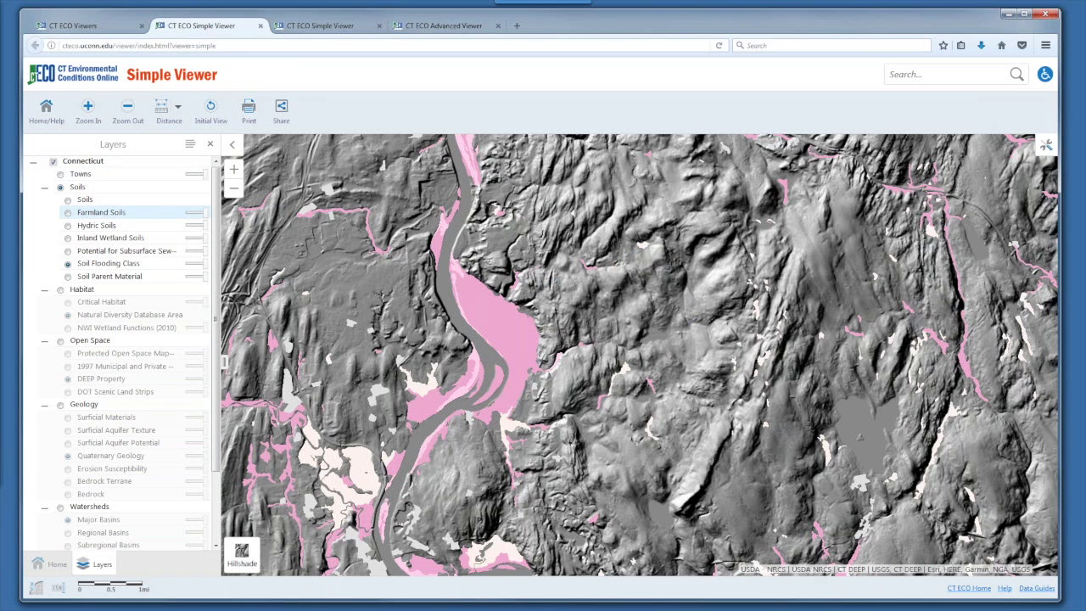
Measure a 1.44 mi² area along the river bank, clear it, and show map coordinates
{"action": "left_click", "coordinate": [178, 106]}
{"action": "left_click", "coordinate": [219, 151]}
{"action": "left_click", "coordinate": [464, 275]}
{"action": "left_click", "coordinate": [514, 302]}
{"action": "left_click", "coordinate": [538, 367]}
{"action": "left_click", "coordinate": [515, 394]}
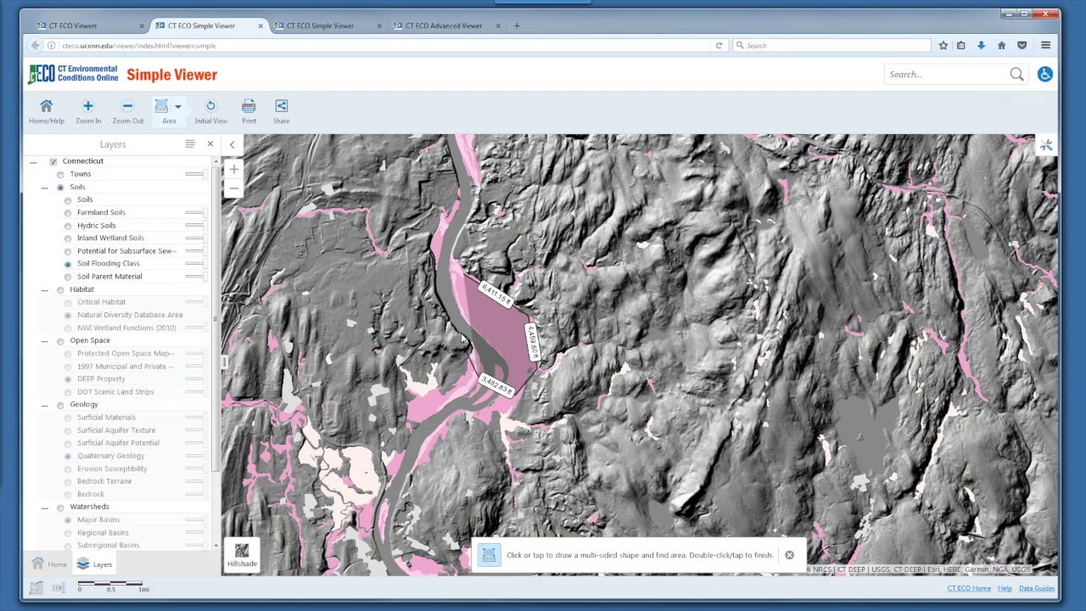
{"action": "double_click", "coordinate": [477, 378]}
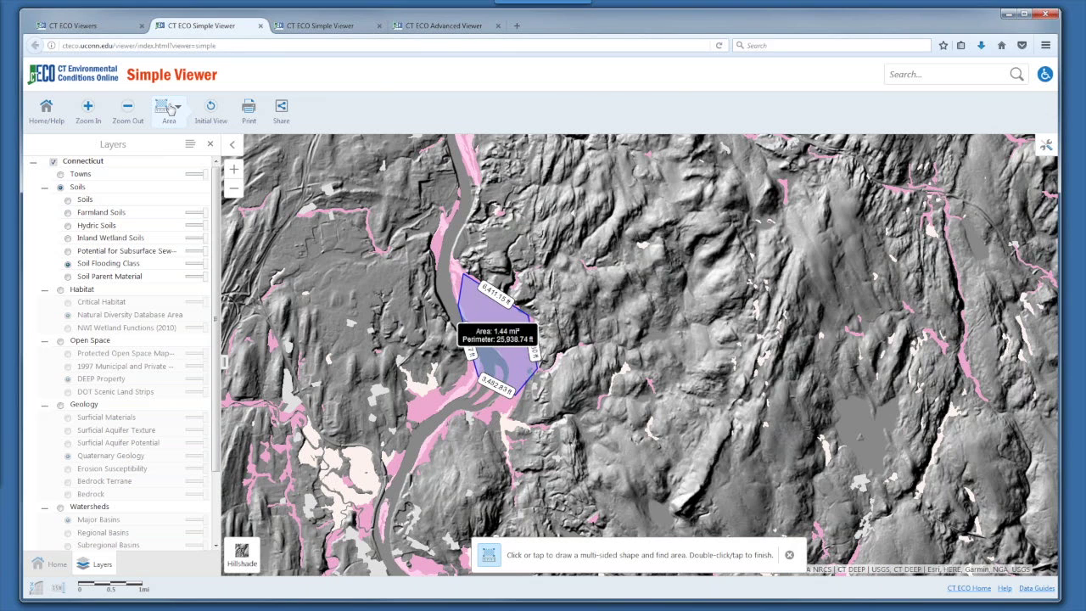
{"action": "left_click", "coordinate": [166, 117]}
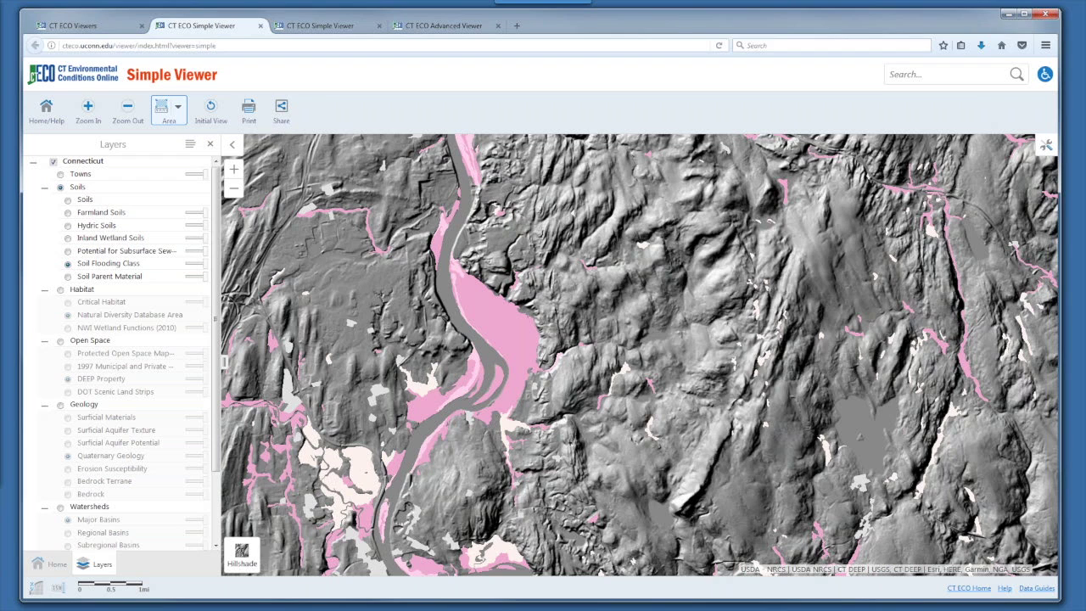
{"action": "left_click", "coordinate": [36, 594]}
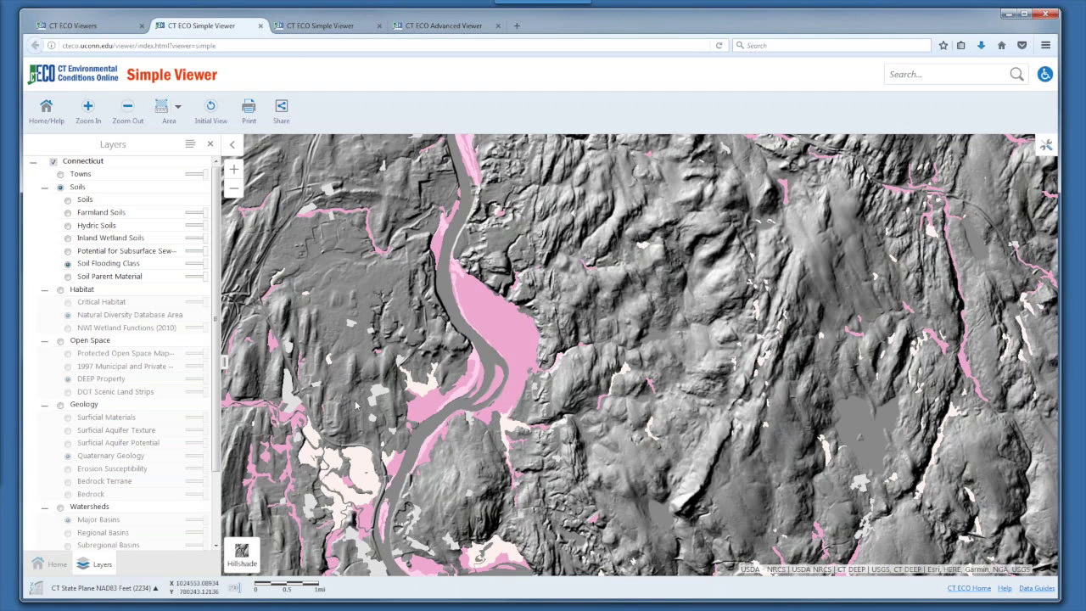
Leave the coordinate system unchanged and display the 1:72,224 map scale readout
{"action": "left_click", "coordinate": [156, 588]}
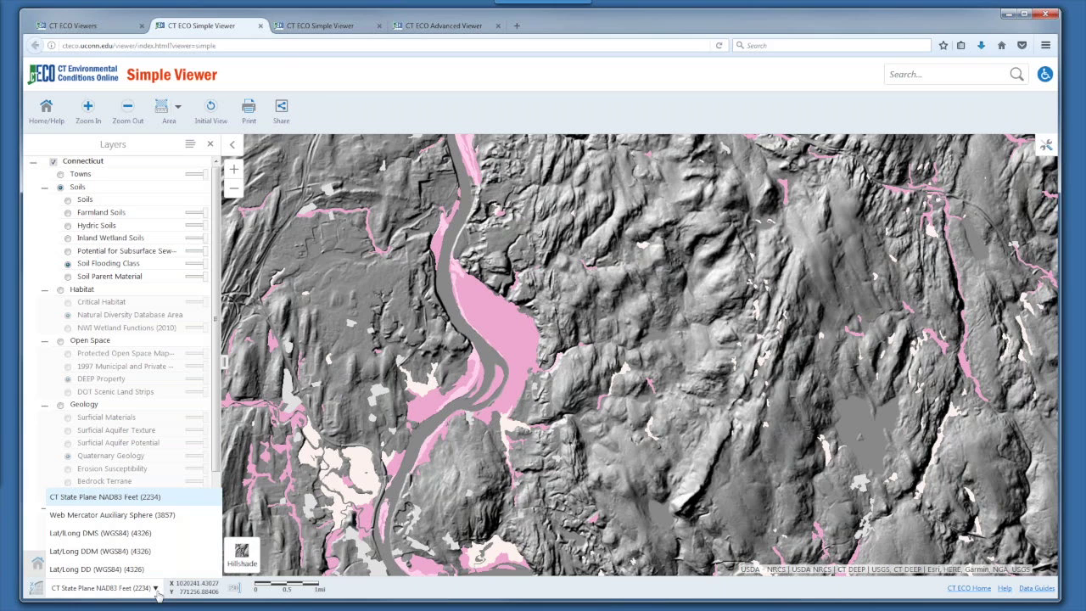
{"action": "left_click", "coordinate": [156, 592]}
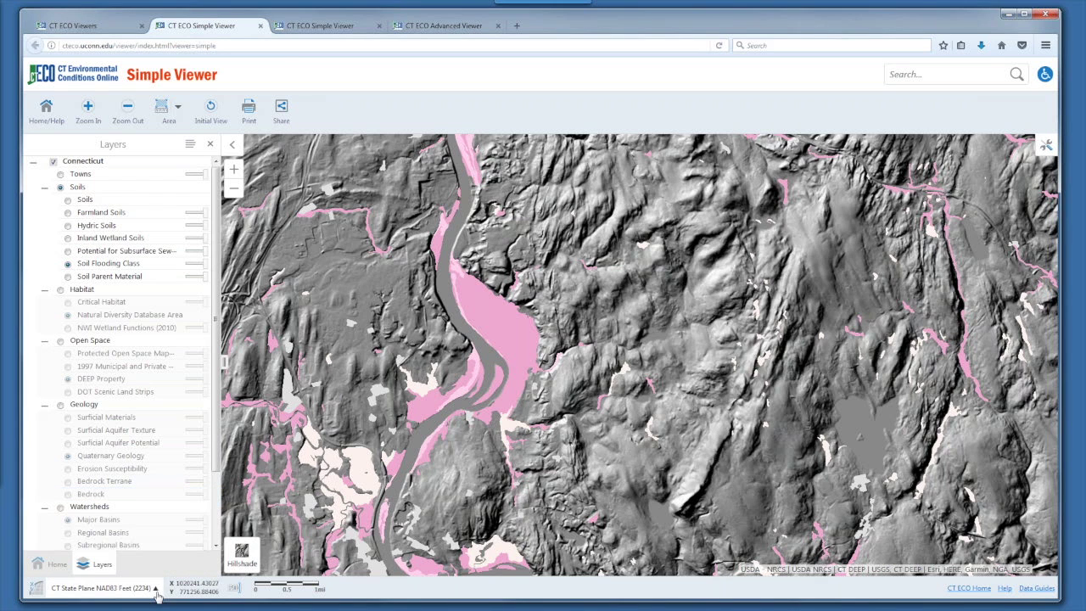
{"action": "left_click", "coordinate": [234, 588]}
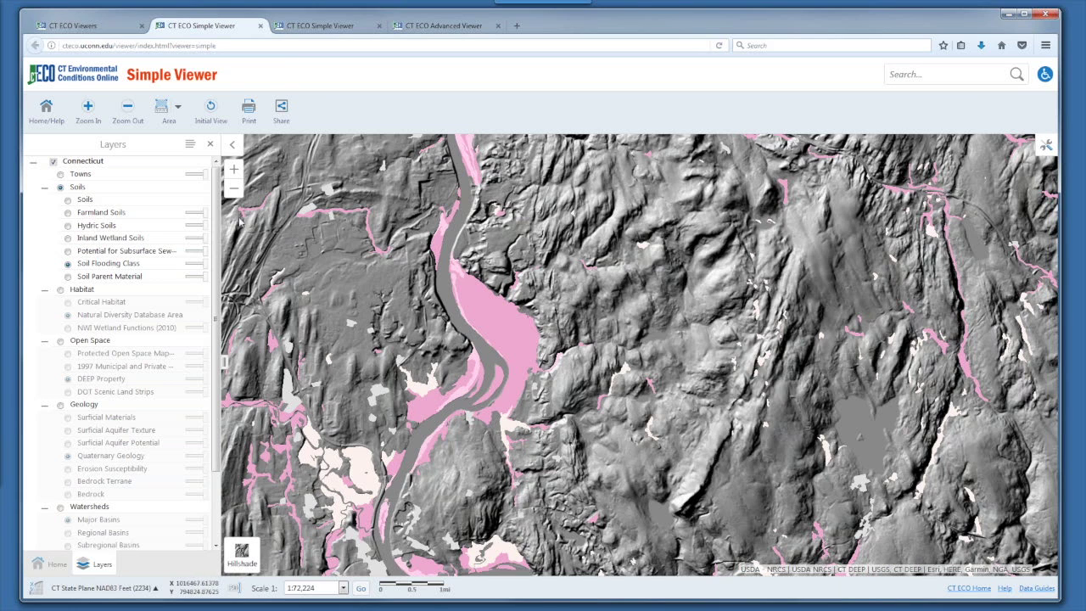
Return to the Viewers page and open the beta Advanced Map Viewer in a new tab
{"action": "left_click", "coordinate": [261, 26]}
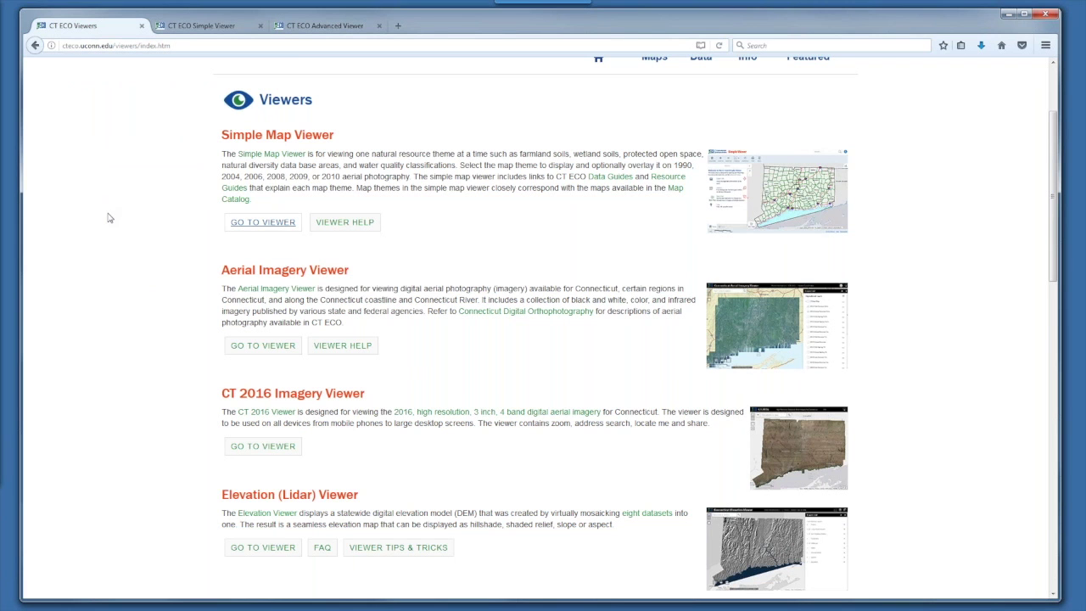
{"action": "scroll", "coordinate": [117, 251], "scroll_direction": "down", "scroll_amount": 3}
{"action": "scroll", "coordinate": [136, 344], "scroll_direction": "down", "scroll_amount": 5}
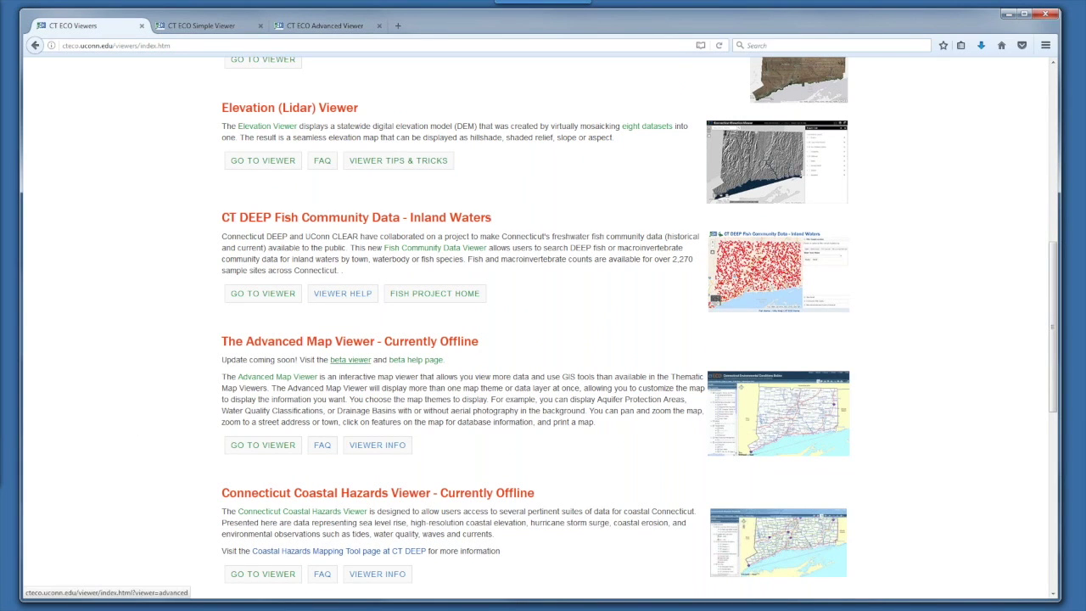
{"action": "left_click", "coordinate": [350, 361]}
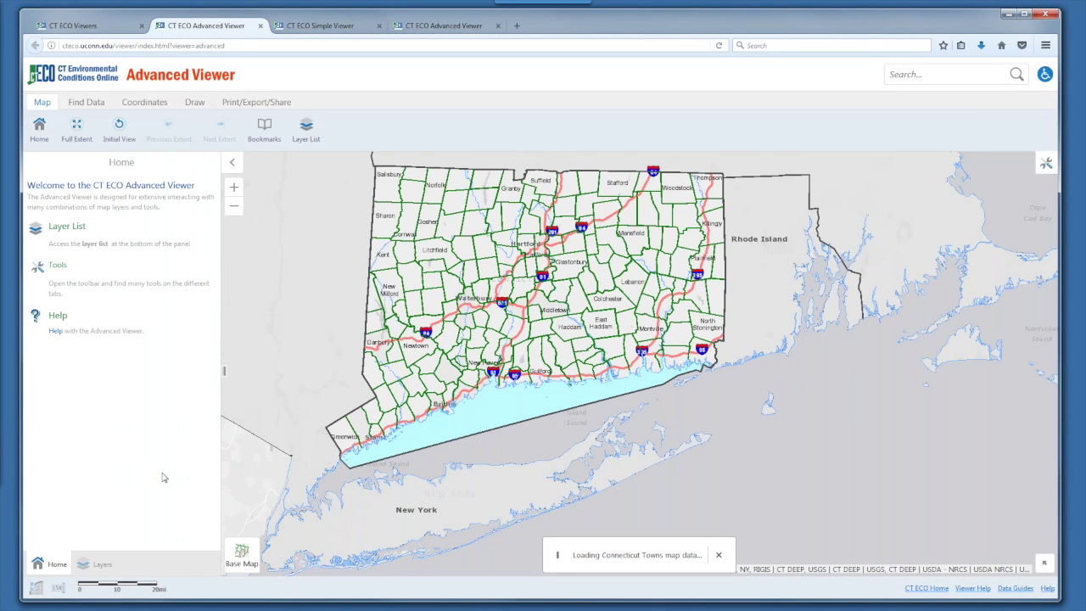
Zoom the map to Waterbury and expand the Open Space, Water Resources and Habitat layer groups
{"action": "left_click", "coordinate": [102, 565]}
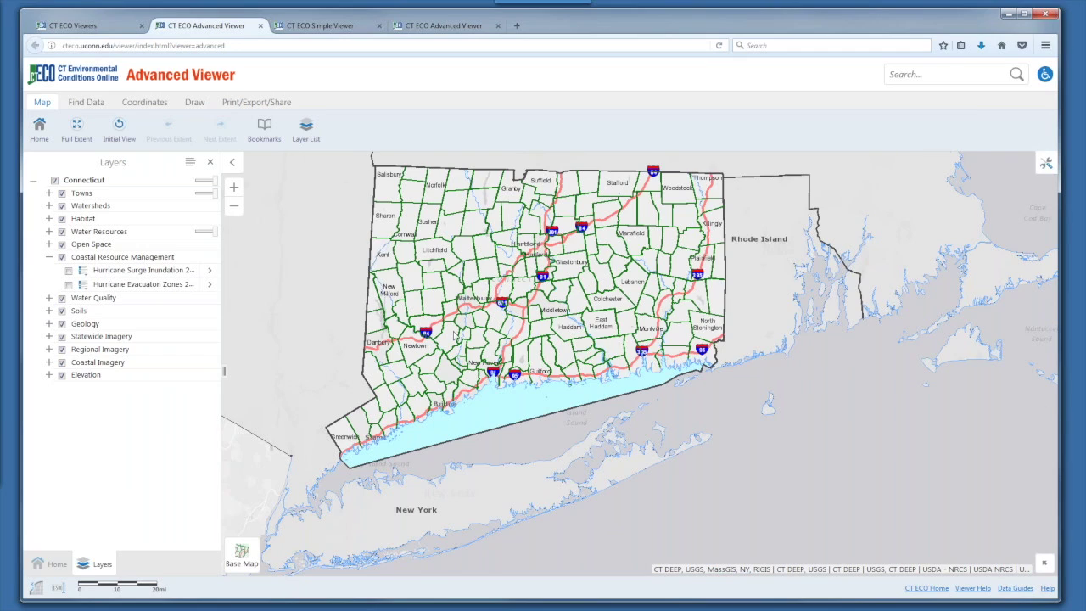
{"action": "scroll", "coordinate": [458, 340], "scroll_direction": "up", "scroll_amount": 1}
{"action": "scroll", "coordinate": [463, 373], "scroll_direction": "up", "scroll_amount": 1}
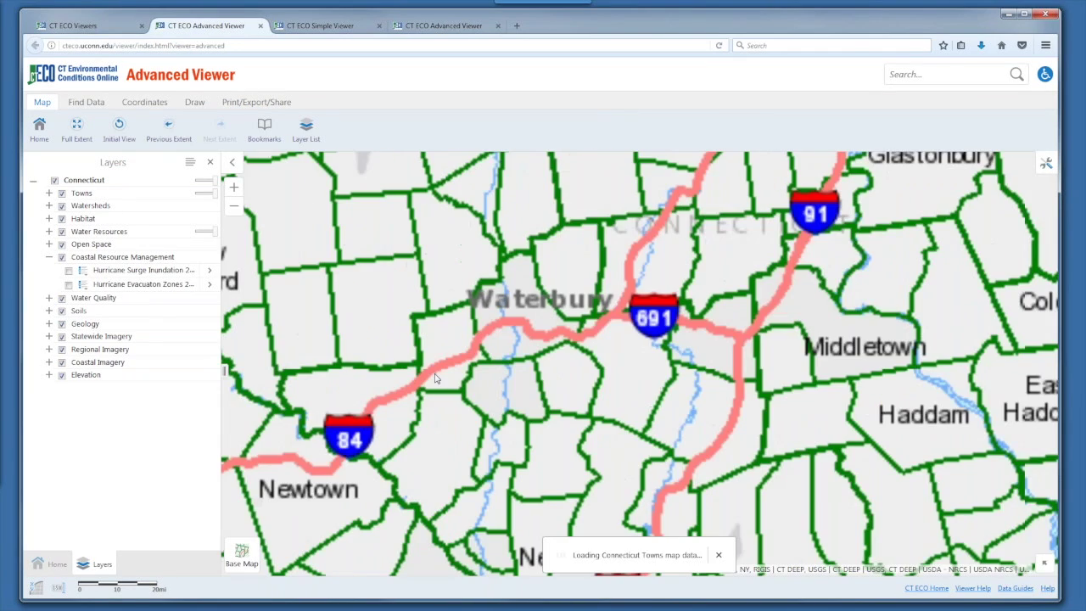
{"action": "left_click", "coordinate": [49, 244]}
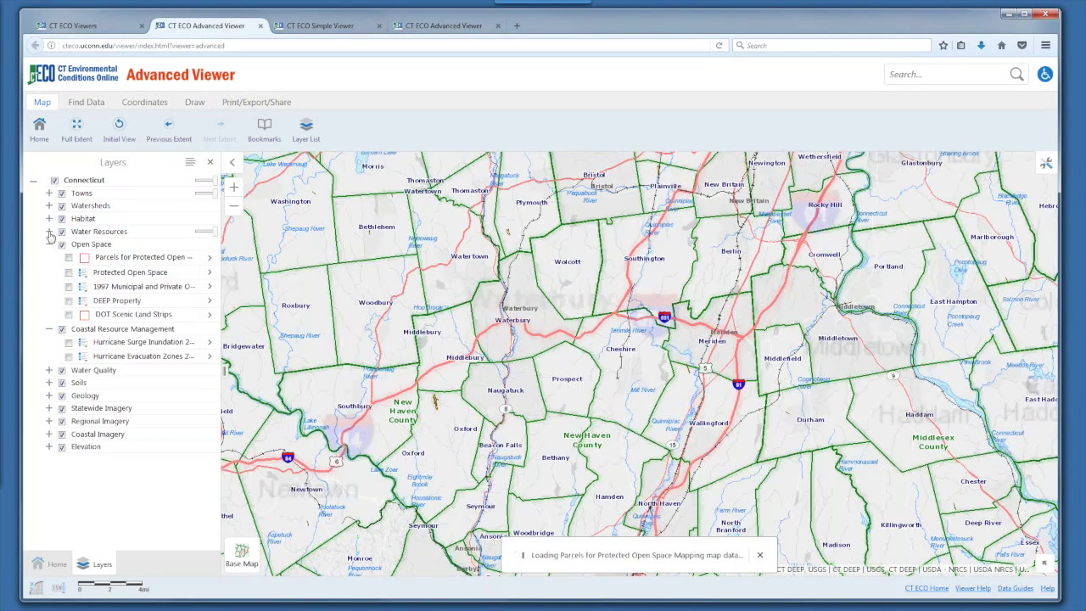
{"action": "left_click", "coordinate": [50, 232]}
{"action": "left_click", "coordinate": [49, 219]}
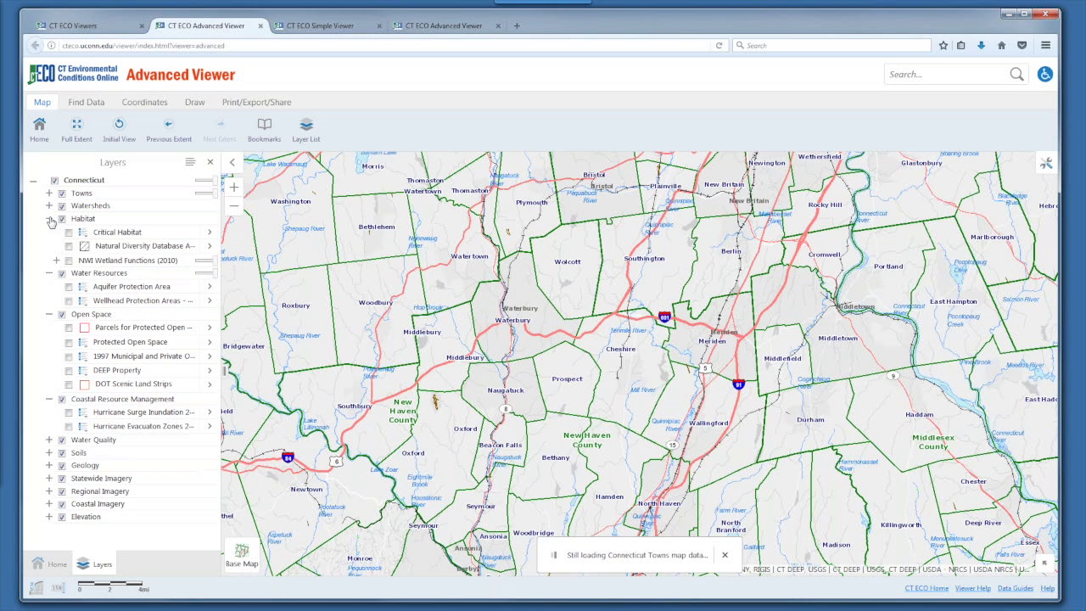
Turn on the DEEP Property and Aquifer Protection Area layers
{"action": "left_click", "coordinate": [68, 370]}
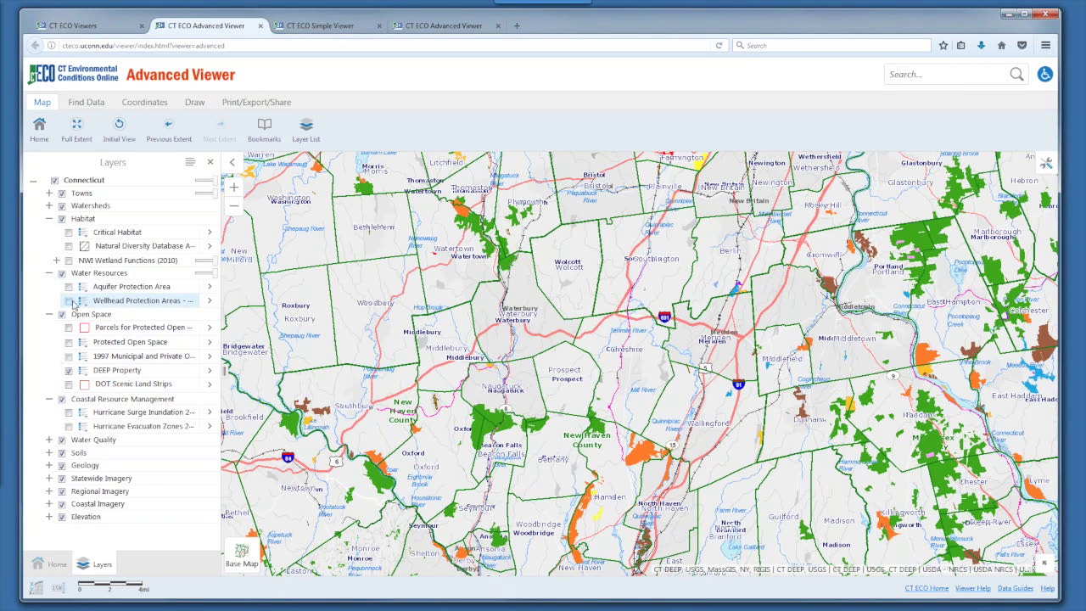
{"action": "left_click", "coordinate": [69, 287]}
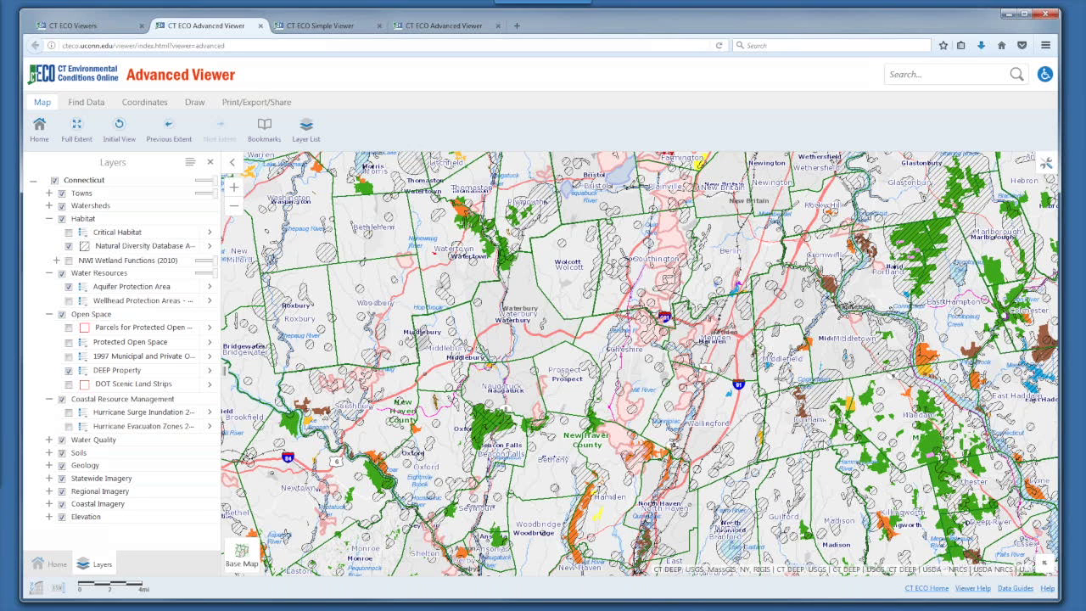
{"action": "left_click", "coordinate": [191, 163]}
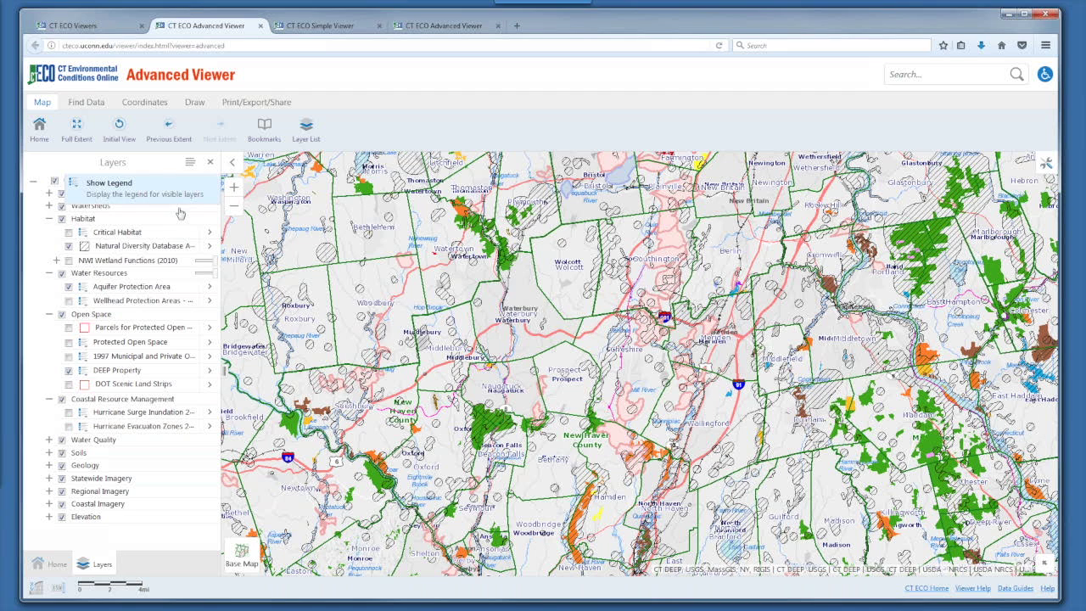
{"action": "left_click", "coordinate": [179, 198]}
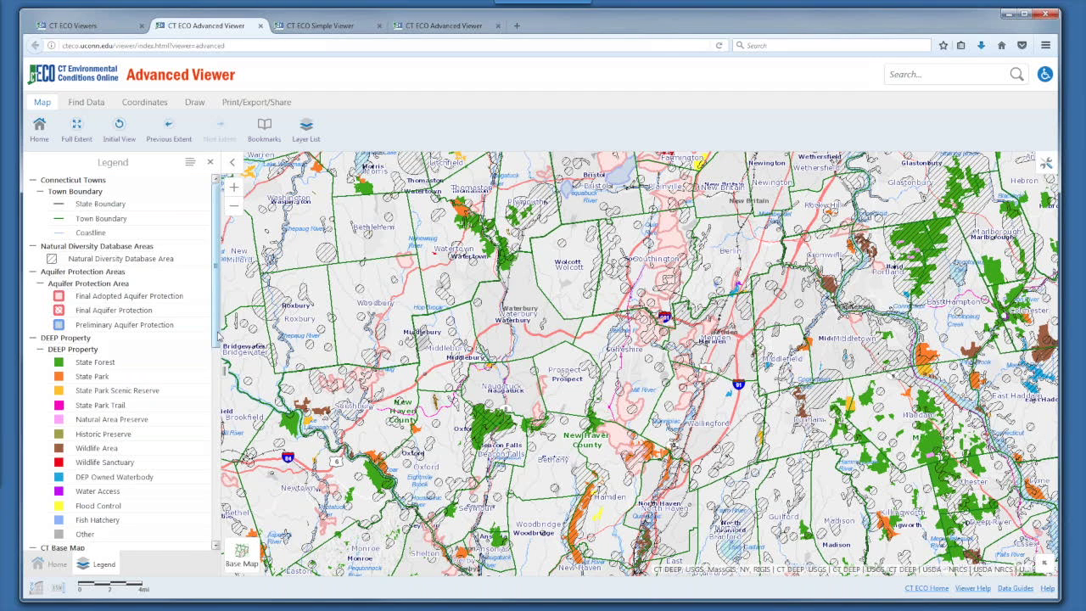
{"action": "scroll", "coordinate": [219, 337], "scroll_direction": "down", "scroll_amount": 7}
{"action": "scroll", "coordinate": [218, 407], "scroll_direction": "up", "scroll_amount": 5}
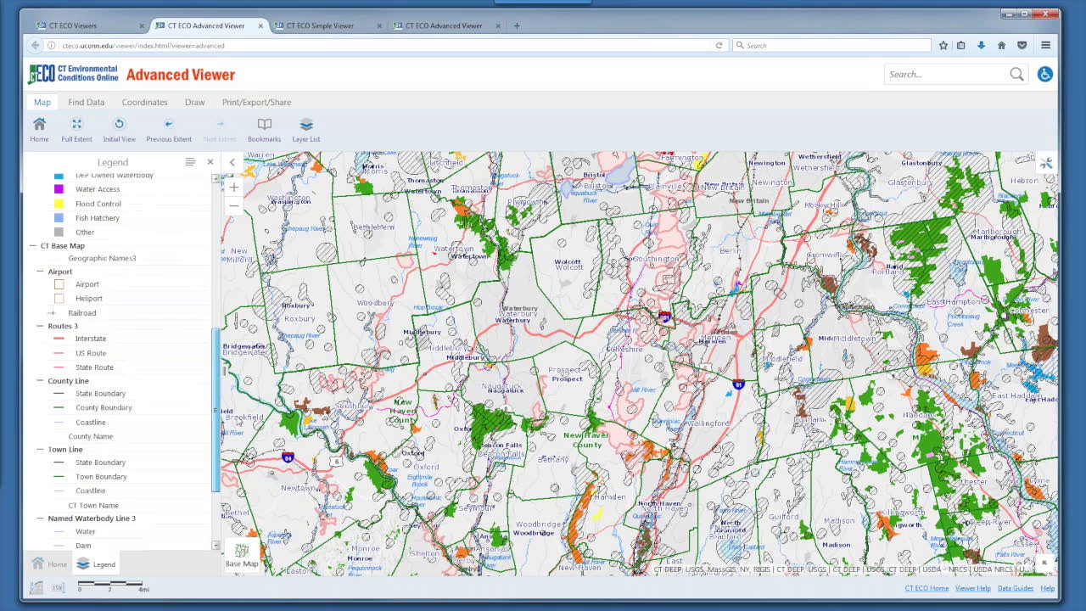
{"action": "left_click", "coordinate": [190, 163]}
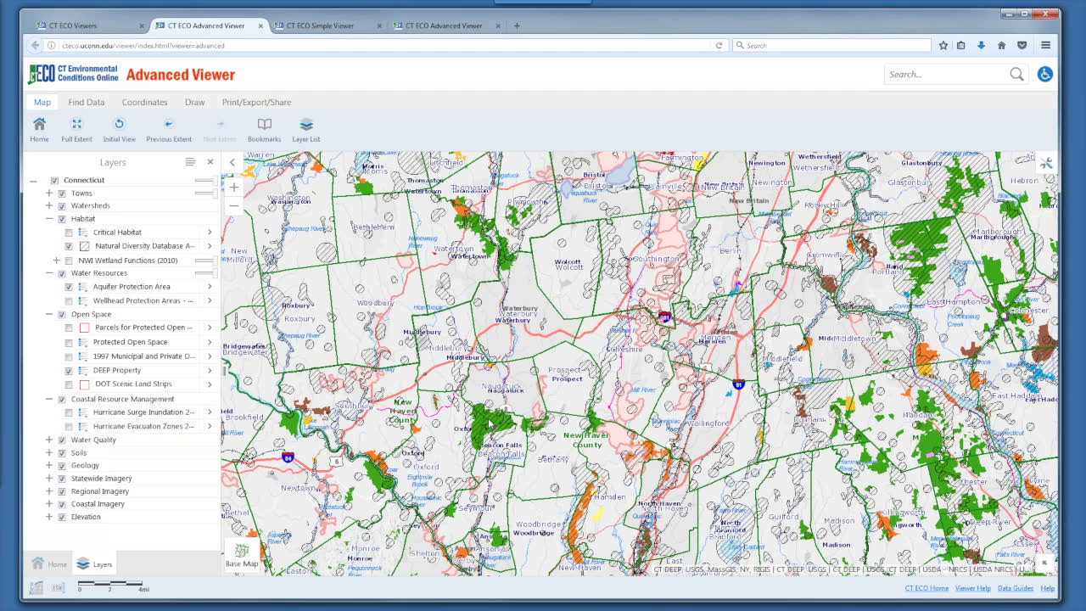
Identify features near Naugatuck, open details of the 2,231.0-acre Naugatuck State Forest, then restore the previous extent
{"action": "left_click", "coordinate": [494, 419]}
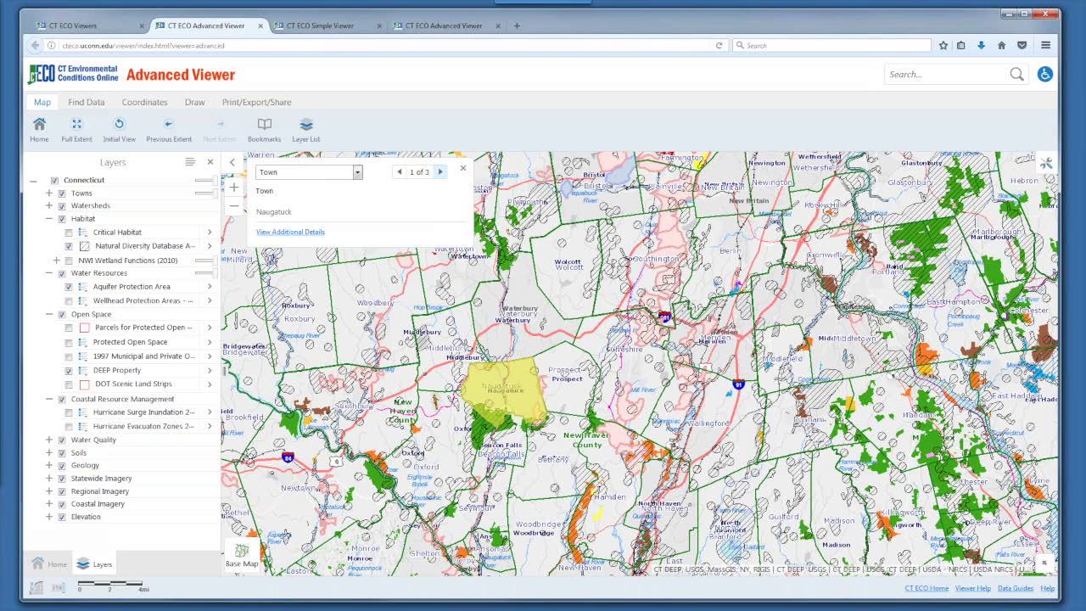
{"action": "left_click", "coordinate": [440, 172]}
{"action": "left_click", "coordinate": [440, 172]}
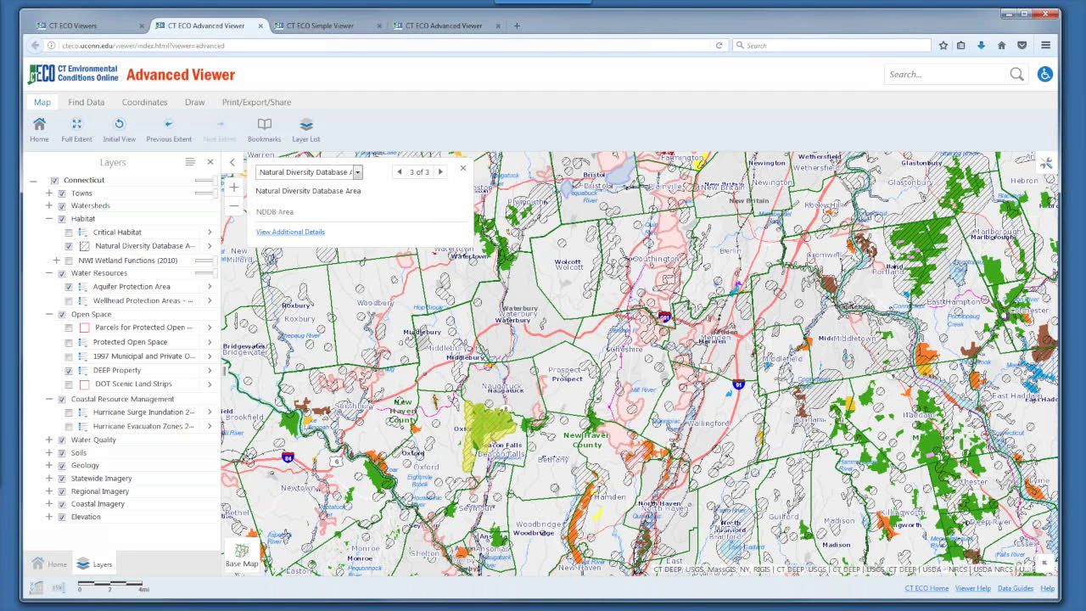
{"action": "left_click", "coordinate": [400, 172]}
{"action": "left_click", "coordinate": [399, 172]}
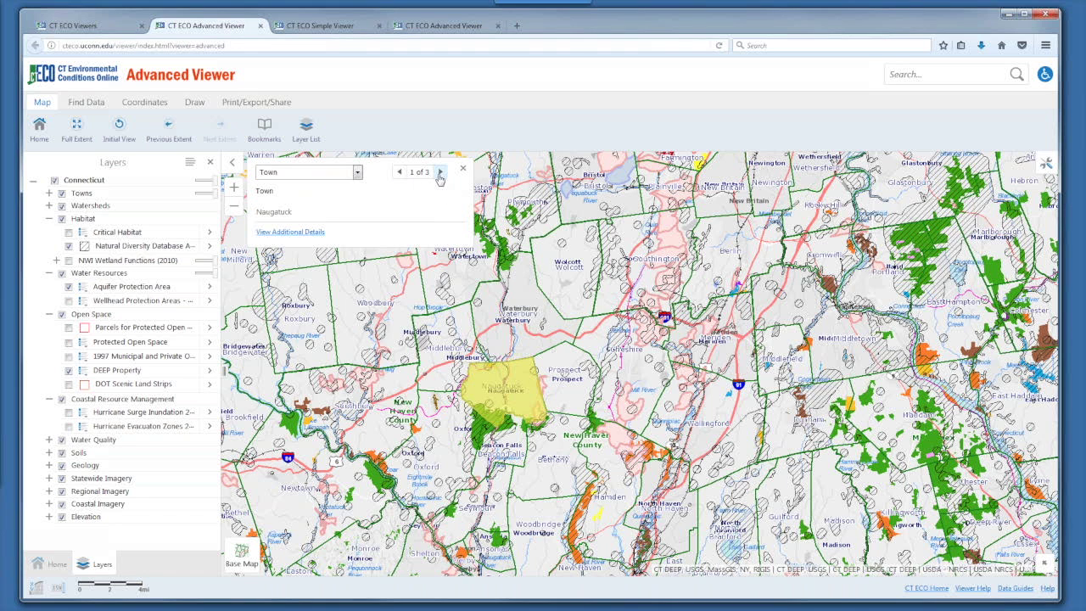
{"action": "left_click", "coordinate": [439, 173]}
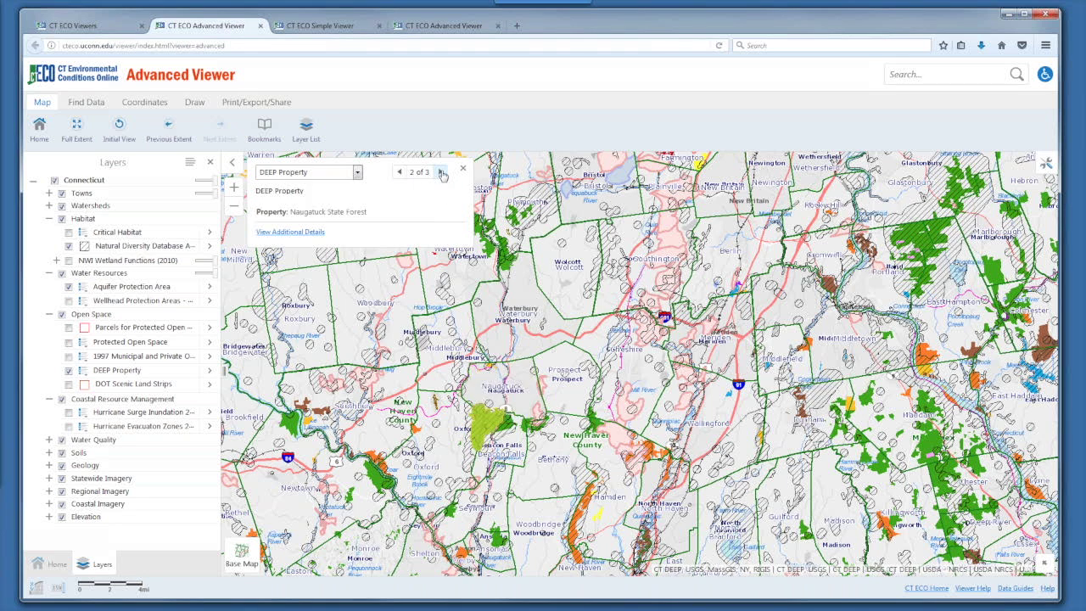
{"action": "left_click", "coordinate": [307, 238]}
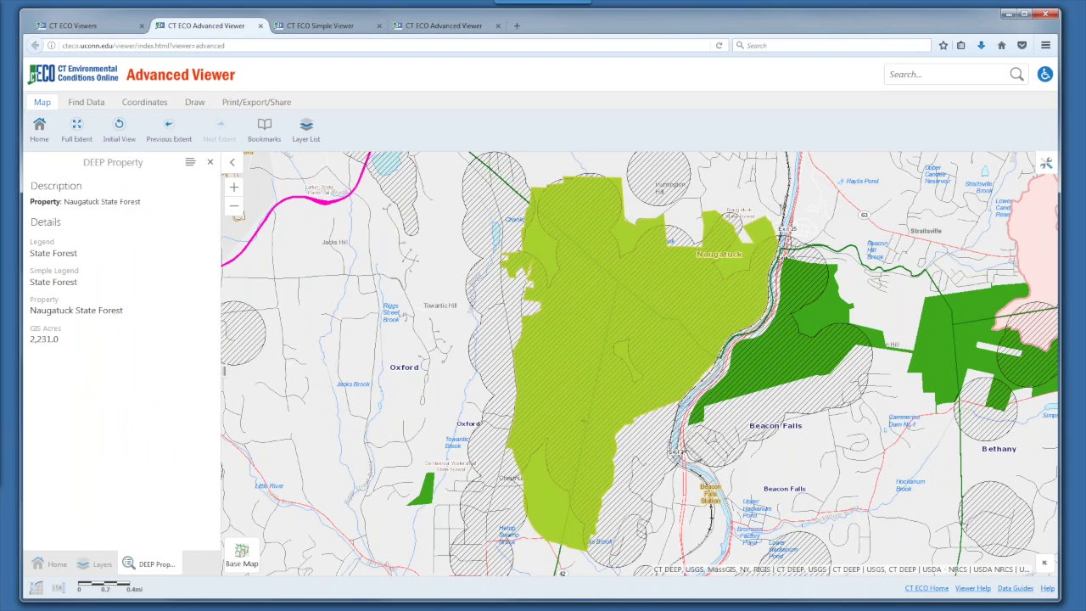
{"action": "left_click", "coordinate": [169, 127]}
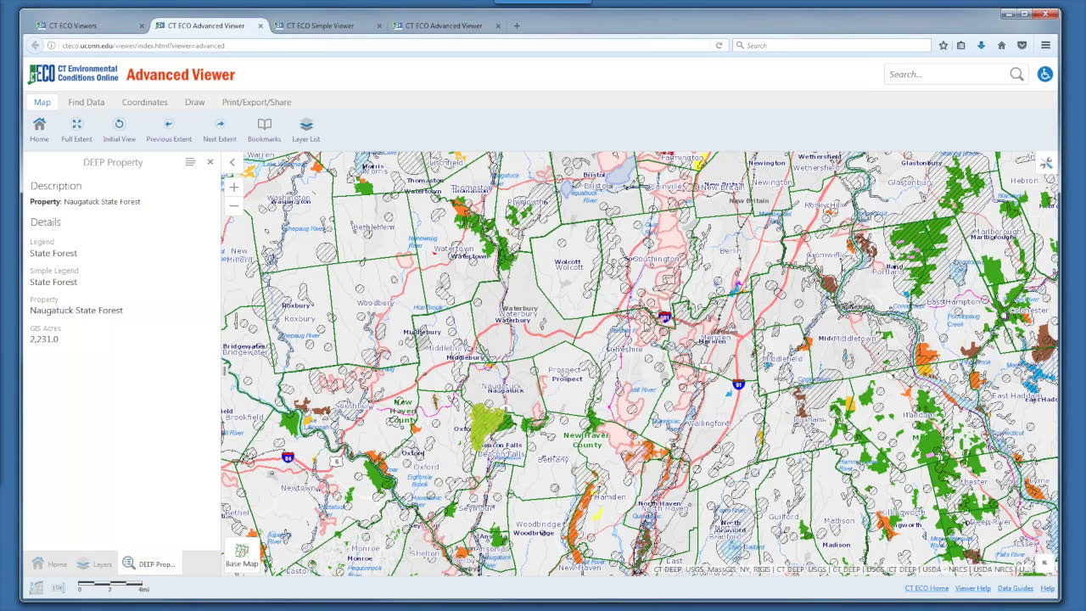
Zoom to Cheshire and open full details of the Regulated North Cheshire aquifer protection area
{"action": "scroll", "coordinate": [647, 326], "scroll_direction": "up", "scroll_amount": 1}
{"action": "scroll", "coordinate": [632, 313], "scroll_direction": "up", "scroll_amount": 2}
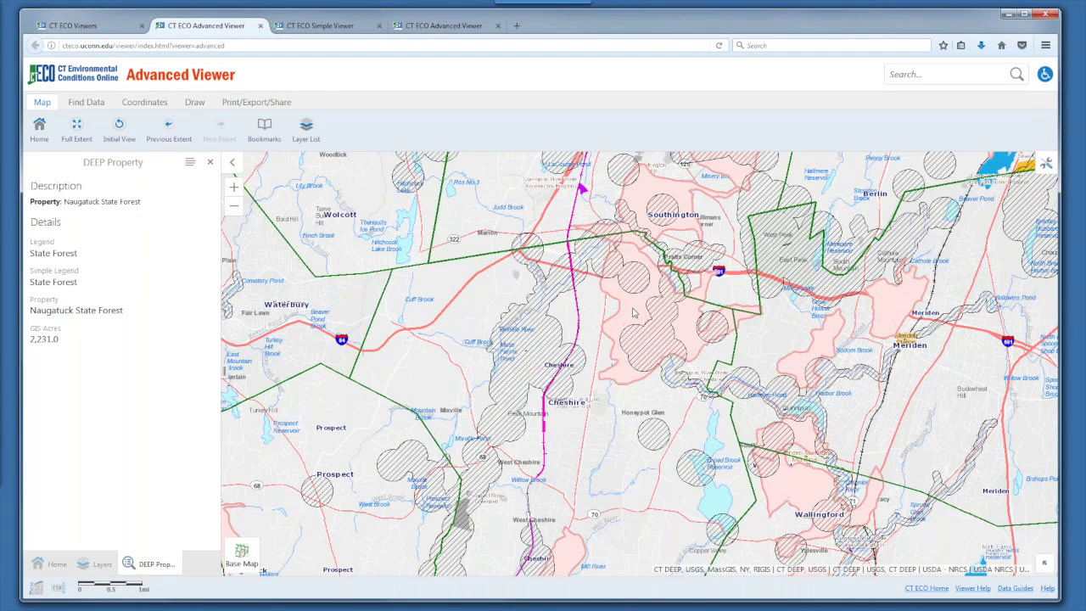
{"action": "left_click", "coordinate": [632, 313]}
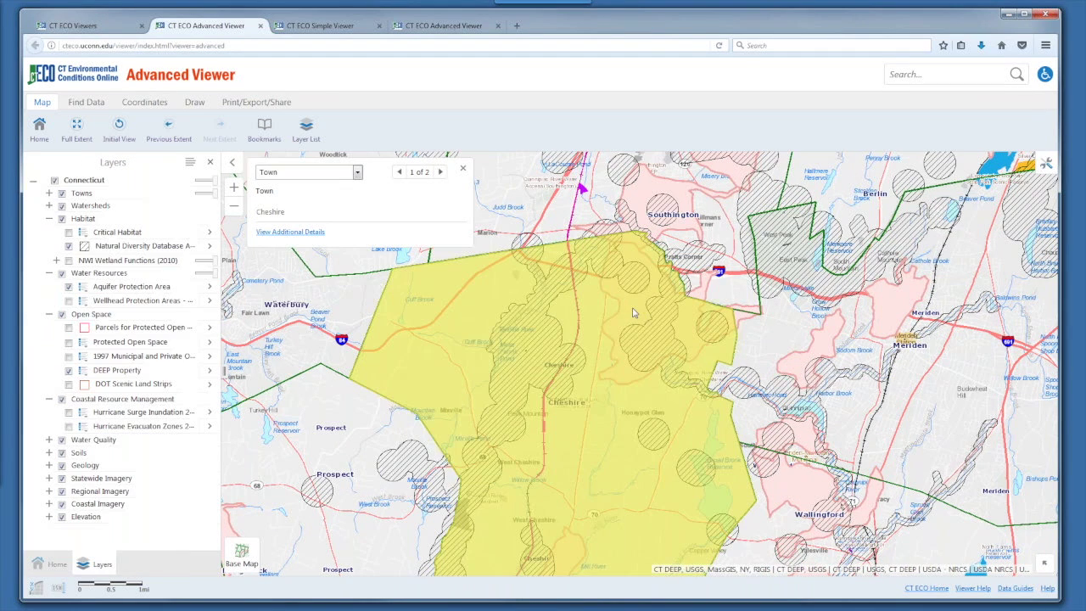
{"action": "left_click", "coordinate": [440, 171]}
{"action": "left_click", "coordinate": [290, 241]}
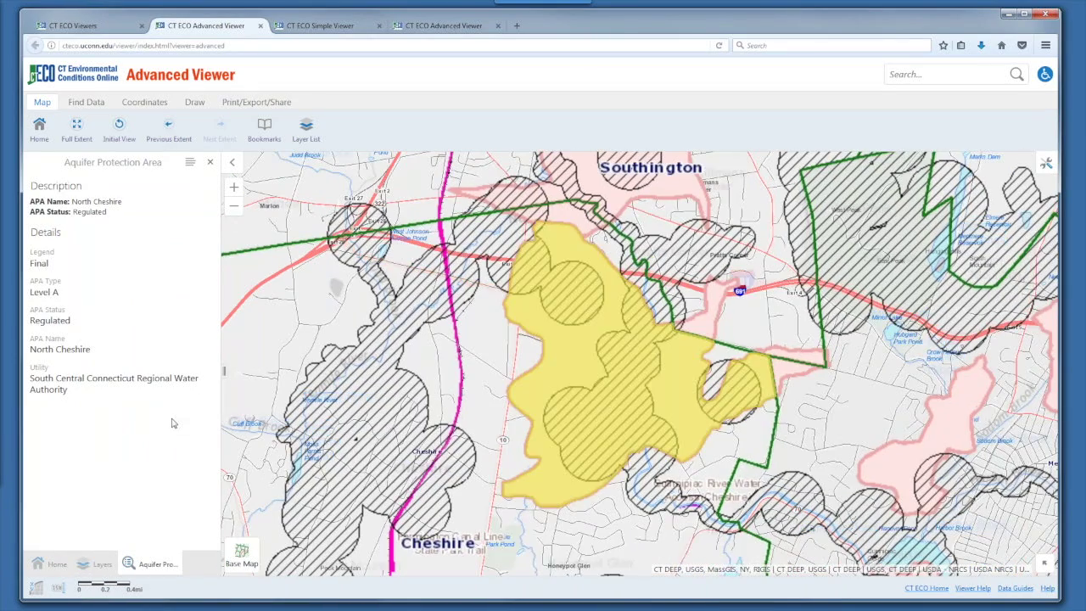
Return to the previous extent, zoom out to Waterbury–Meriden, and bring up the Find Data tools
{"action": "left_click", "coordinate": [171, 125]}
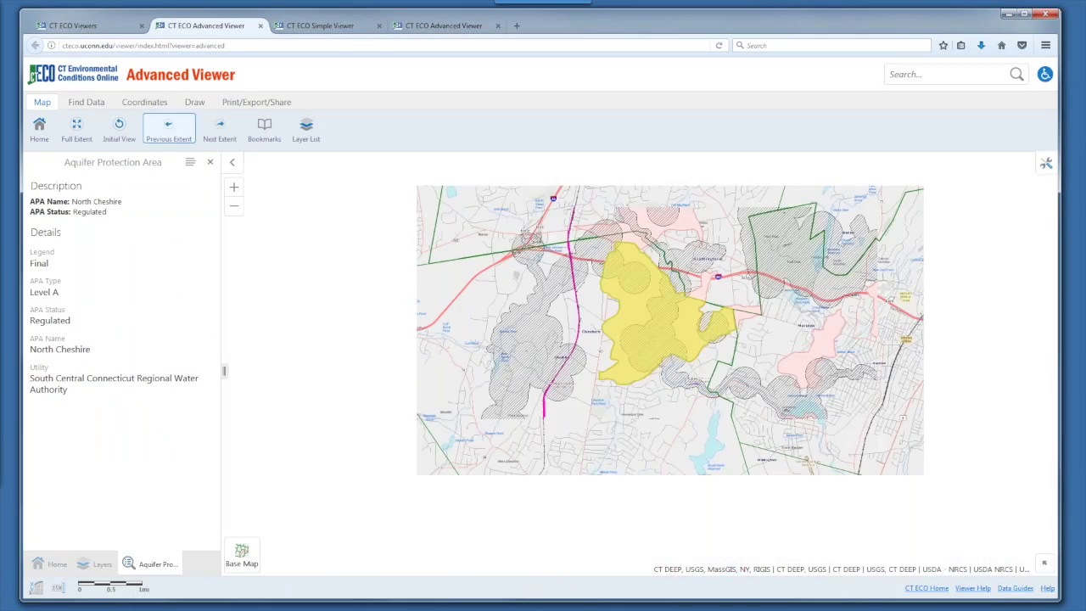
{"action": "scroll", "coordinate": [642, 405], "scroll_direction": "down", "scroll_amount": 1}
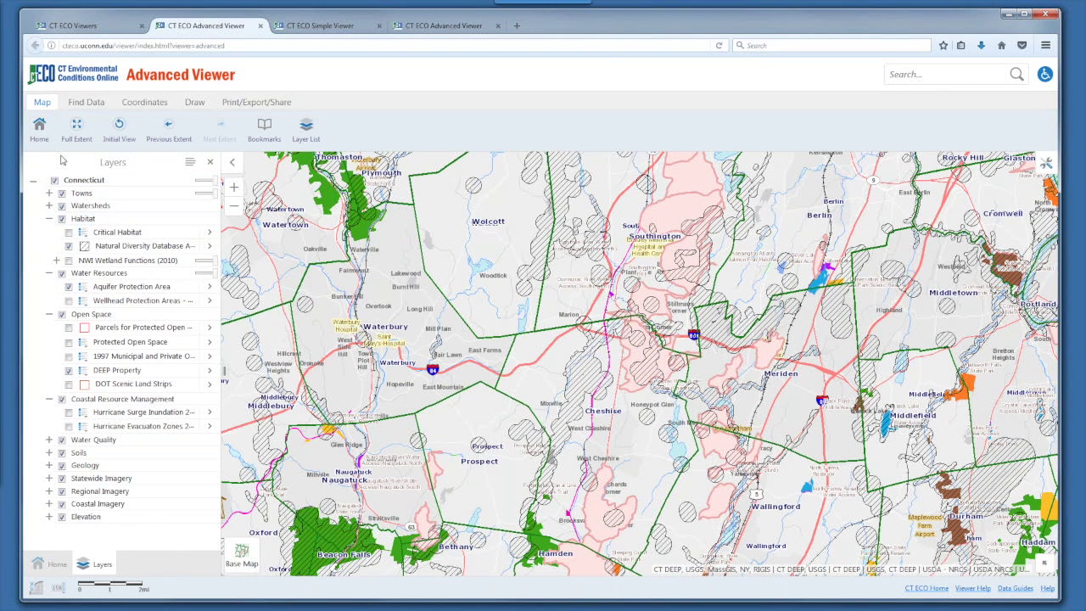
{"action": "left_click", "coordinate": [83, 105]}
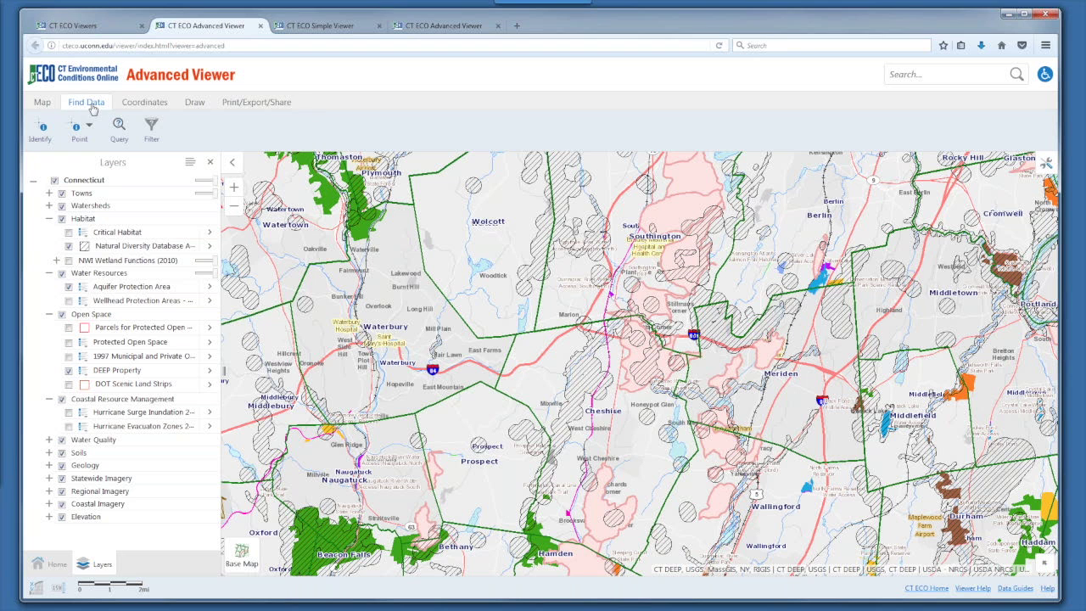
Start a Query and pick DEEP Property from the Data Source list, offering a GIS Acres condition
{"action": "left_click", "coordinate": [119, 128]}
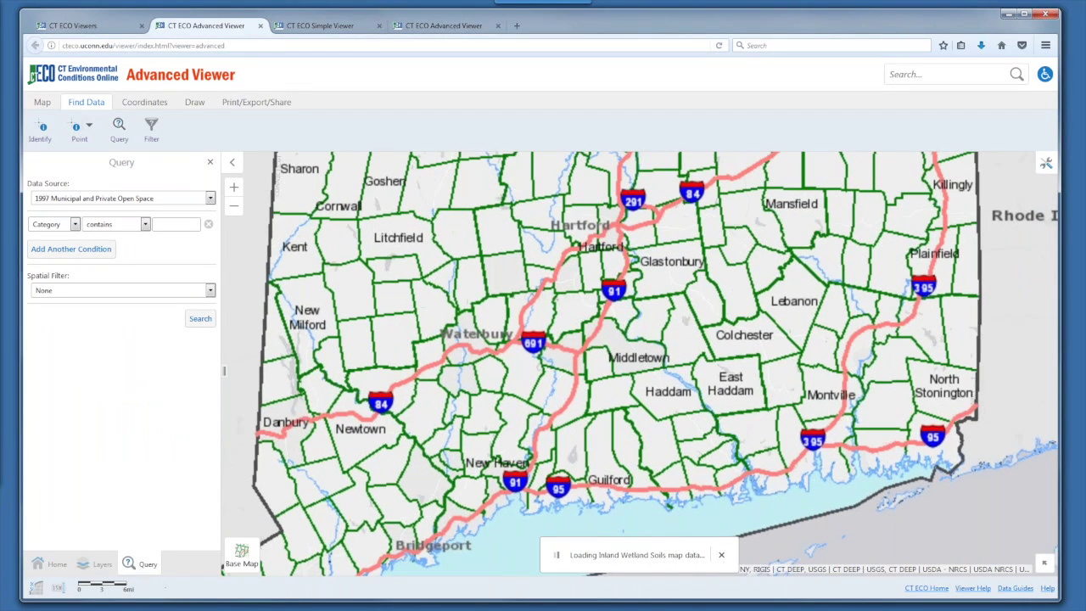
{"action": "left_click", "coordinate": [94, 199]}
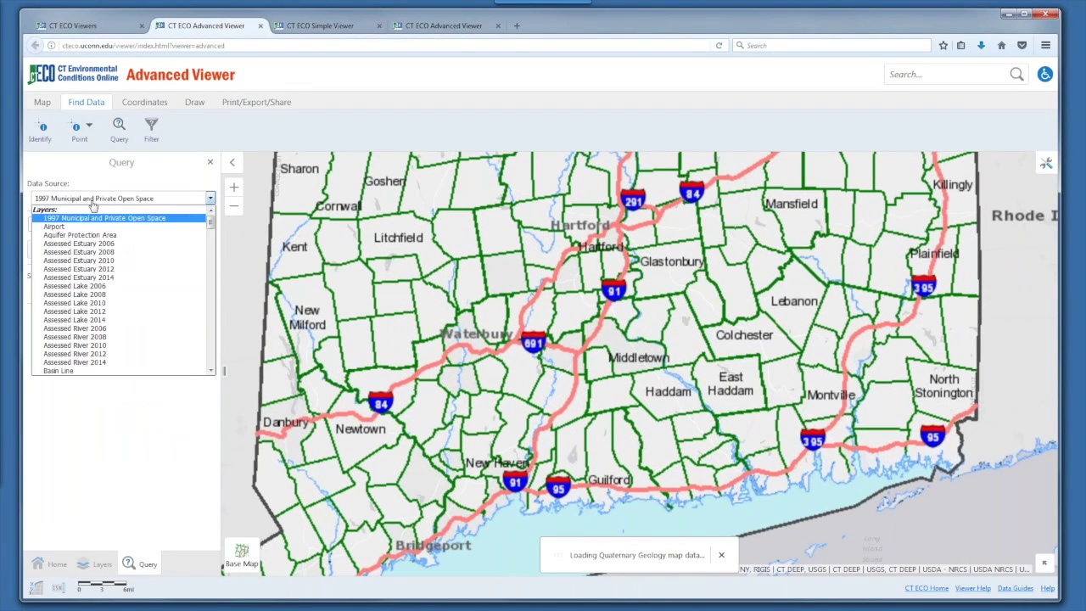
{"action": "mouse_move", "coordinate": [212, 226]}
{"action": "left_mouse_down"}
{"action": "mouse_move", "coordinate": [212, 249]}
{"action": "mouse_move", "coordinate": [213, 227]}
{"action": "left_mouse_up"}
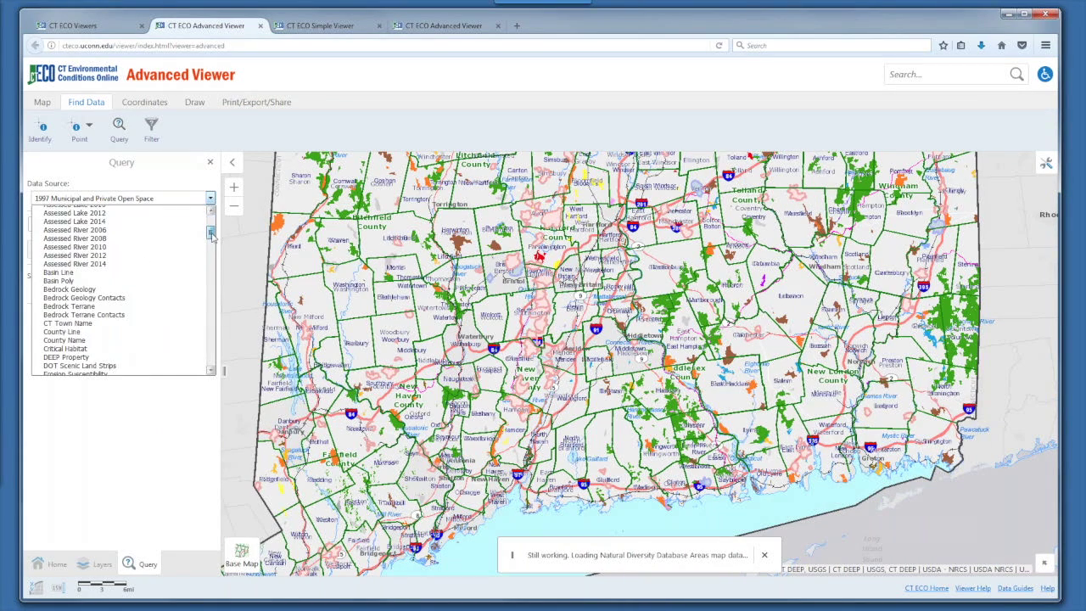
{"action": "scroll", "coordinate": [102, 290], "scroll_direction": "down", "scroll_amount": 5}
{"action": "left_click", "coordinate": [97, 282]}
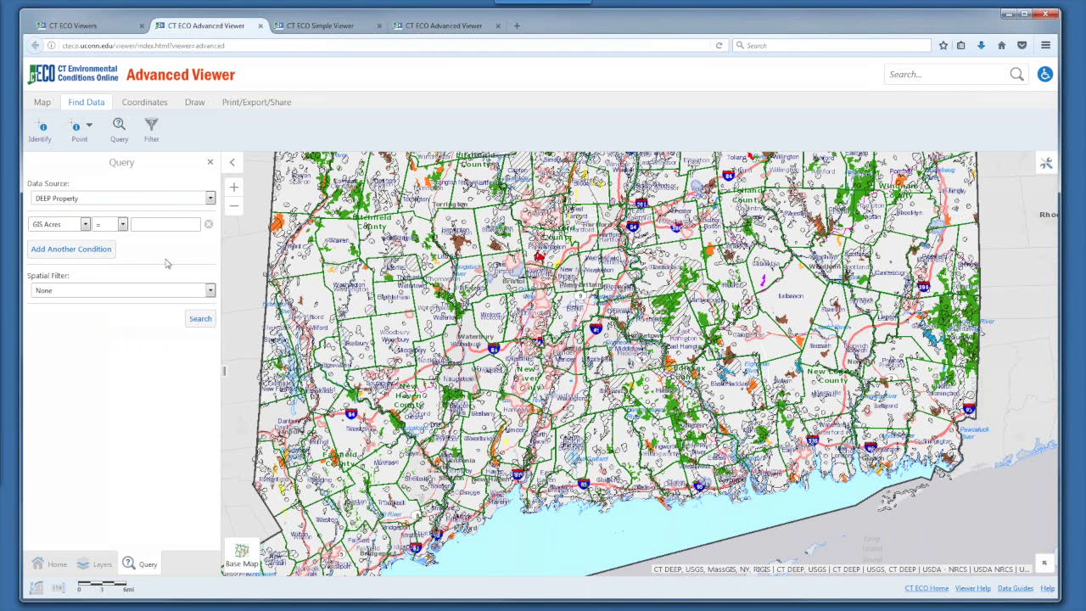
{"action": "left_click", "coordinate": [44, 105]}
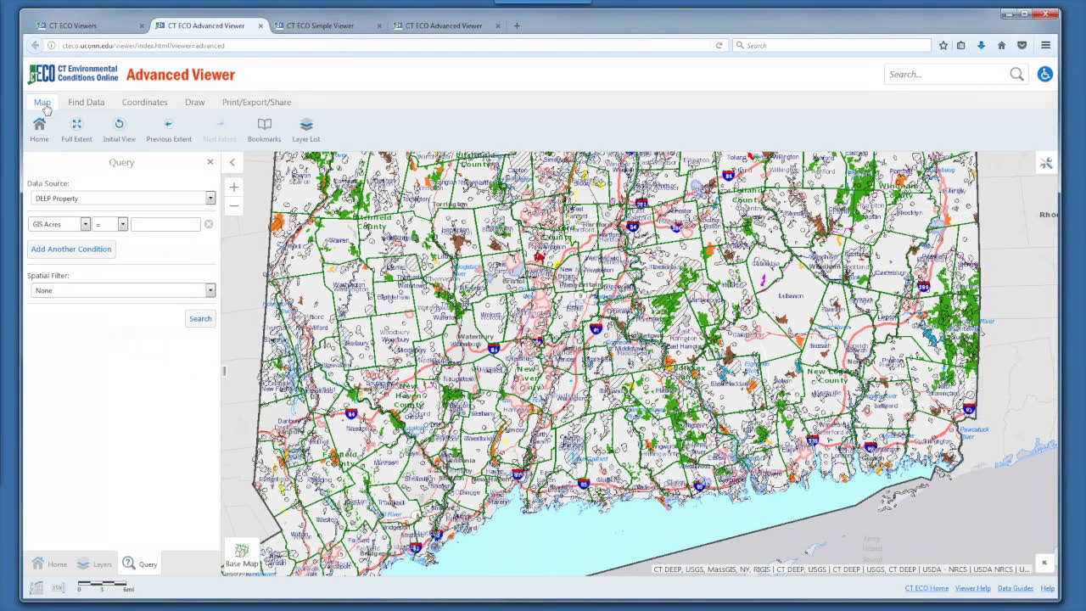
Uncheck Natural Diversity Database, Aquifer Protection Area and Towns, and toggle Watersheds, keeping DEEP Property on
{"action": "left_click", "coordinate": [94, 564]}
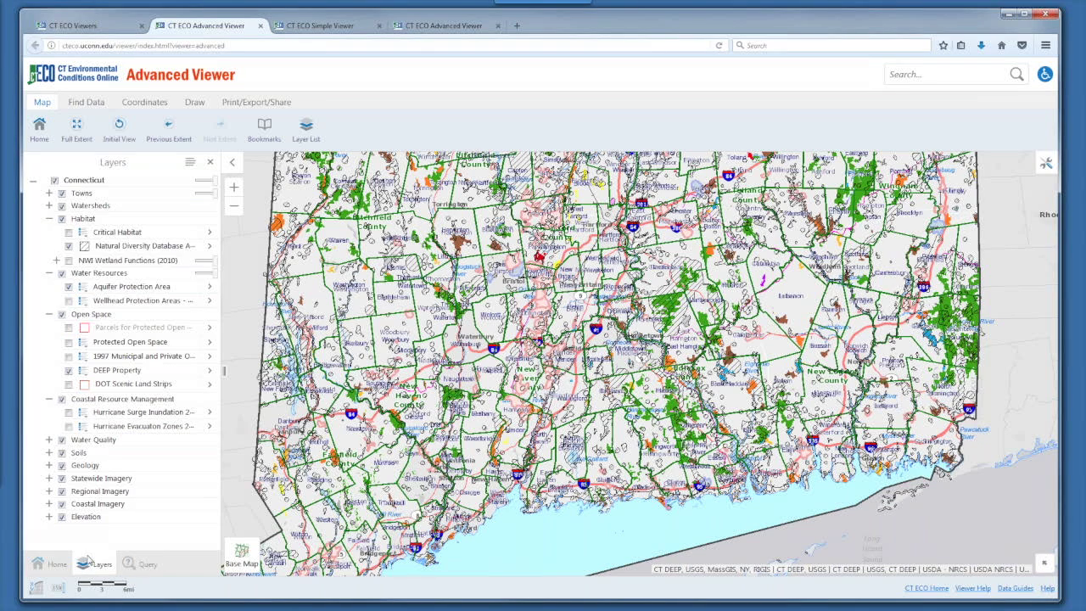
{"action": "left_click", "coordinate": [69, 246]}
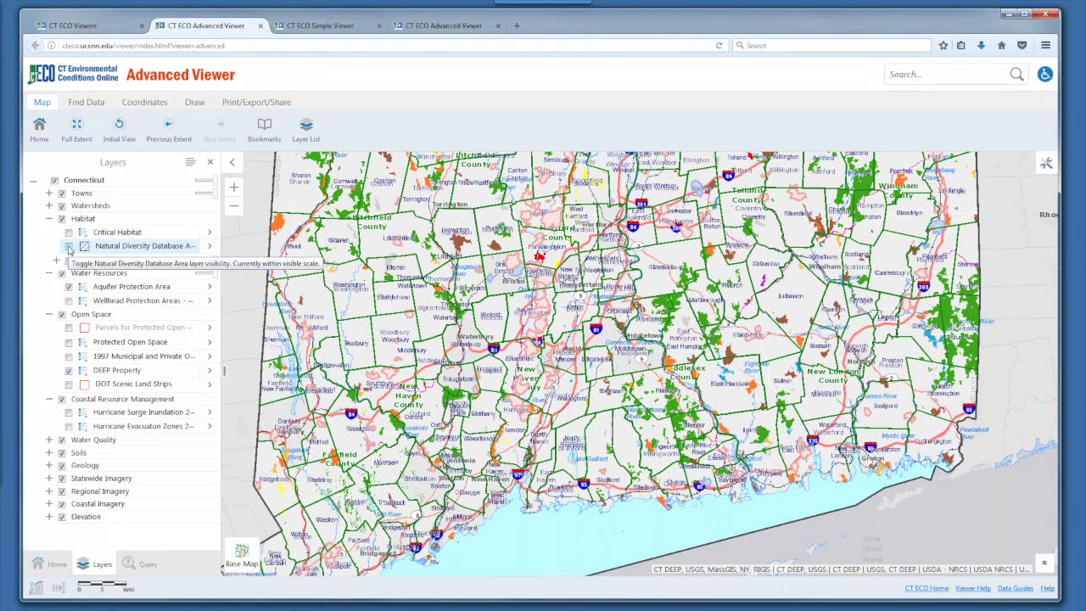
{"action": "left_click", "coordinate": [69, 370]}
{"action": "left_click", "coordinate": [68, 286]}
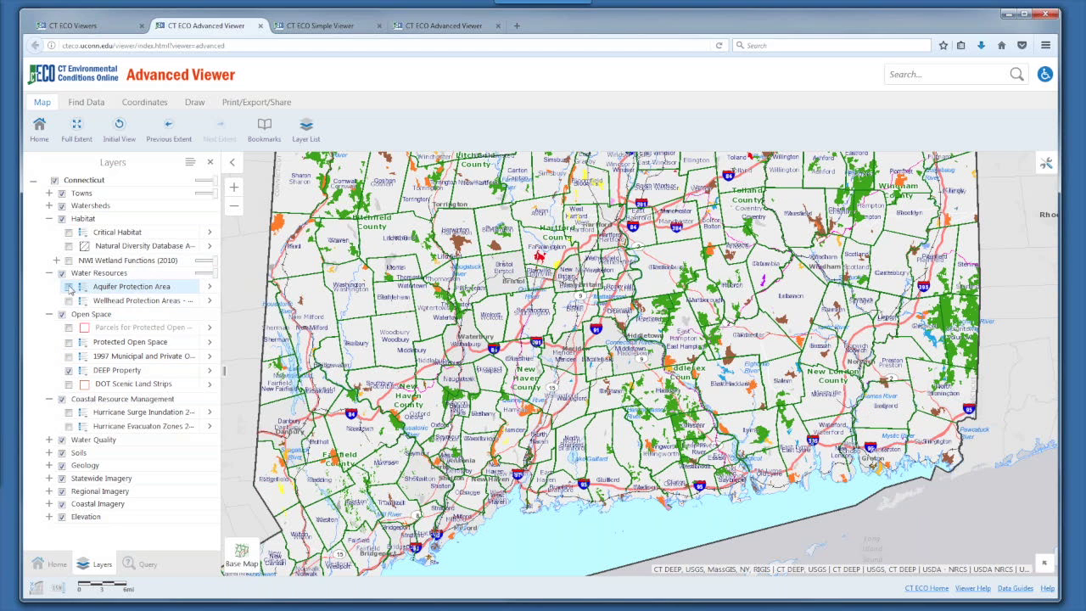
{"action": "left_click", "coordinate": [61, 194]}
{"action": "left_click", "coordinate": [61, 205]}
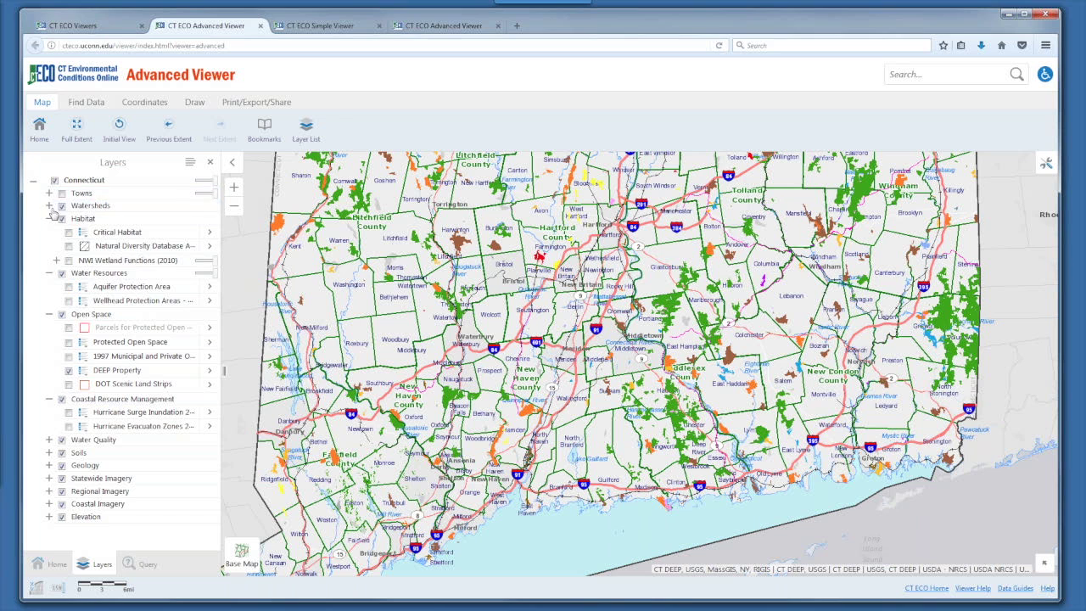
Query DEEP Property for Legend contains 'State Forest', returning 691 results
{"action": "left_click", "coordinate": [88, 105]}
{"action": "left_click", "coordinate": [118, 129]}
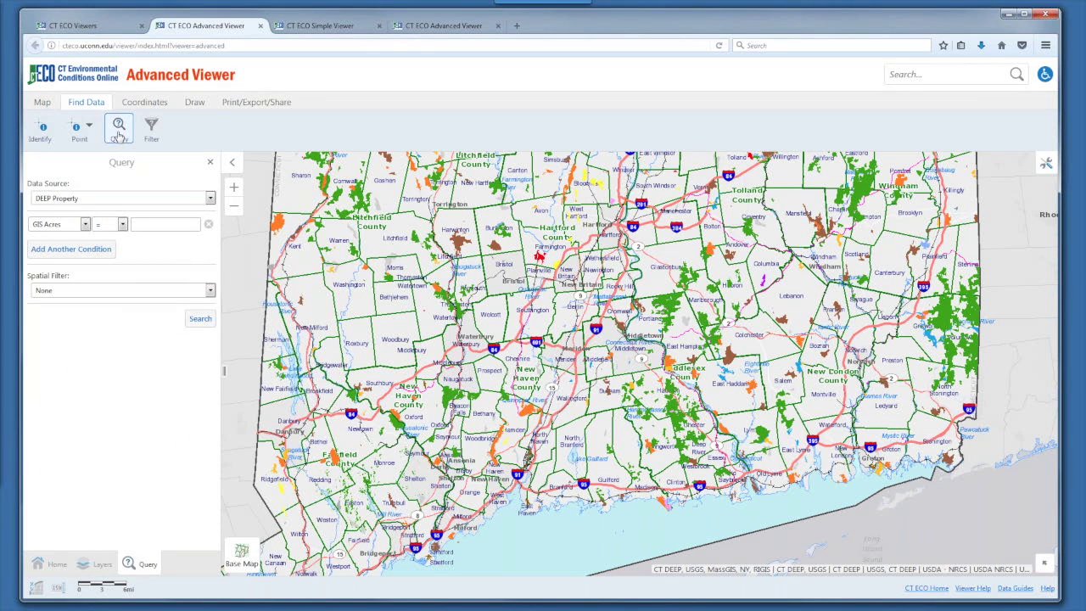
{"action": "left_click", "coordinate": [84, 224]}
{"action": "left_click", "coordinate": [80, 245]}
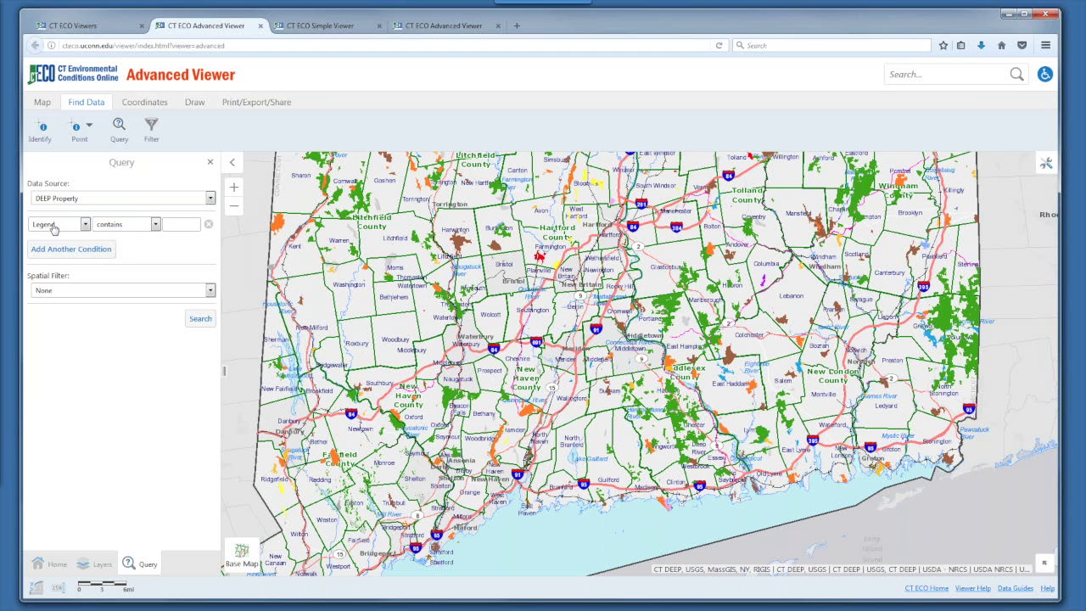
{"action": "left_click", "coordinate": [191, 224]}
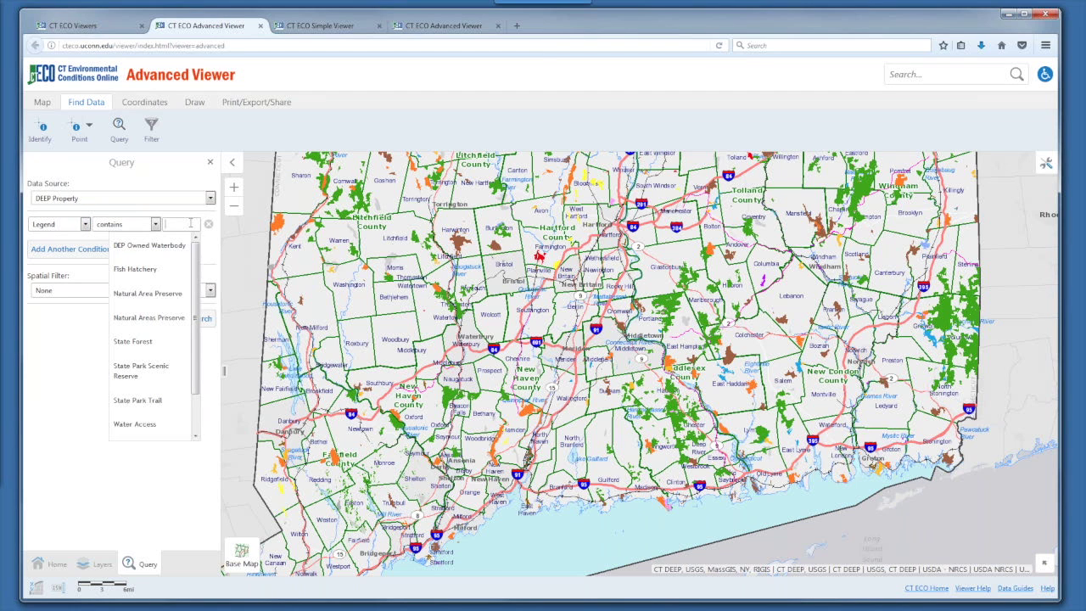
{"action": "left_click", "coordinate": [156, 341]}
{"action": "left_click", "coordinate": [199, 319]}
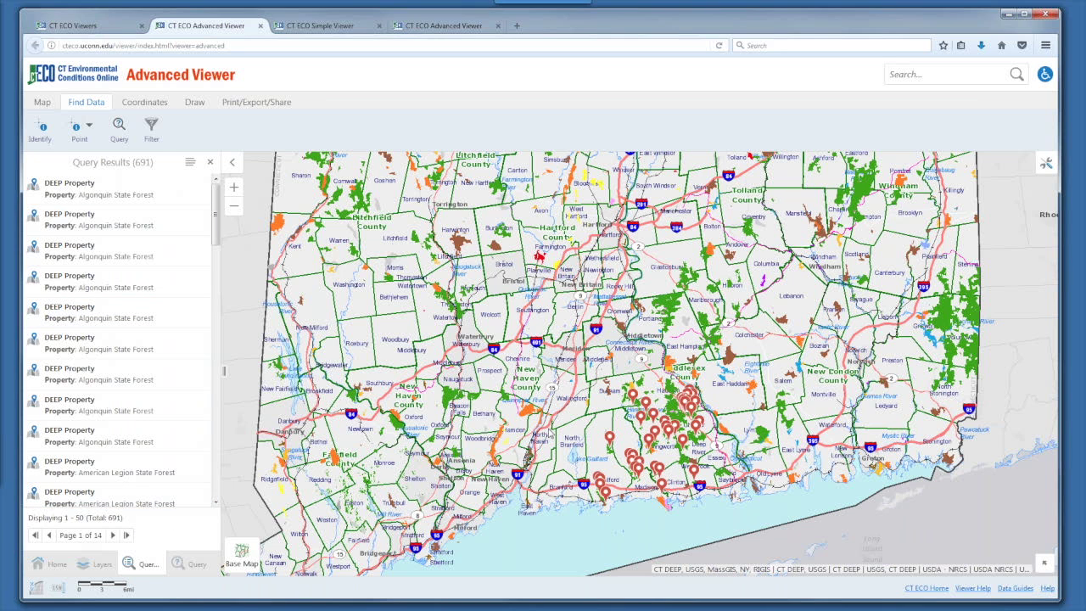
Zoom to the first Algonquin State Forest result, go back to the list, and switch to table view
{"action": "scroll", "coordinate": [623, 430], "scroll_direction": "up", "scroll_amount": 1}
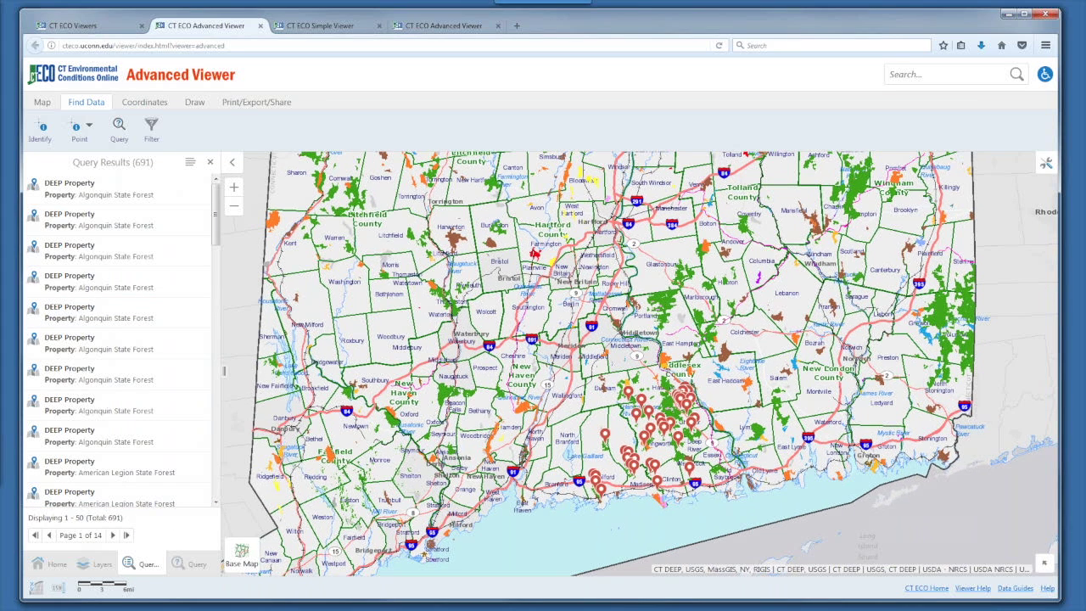
{"action": "scroll", "coordinate": [535, 383], "scroll_direction": "up", "scroll_amount": 4}
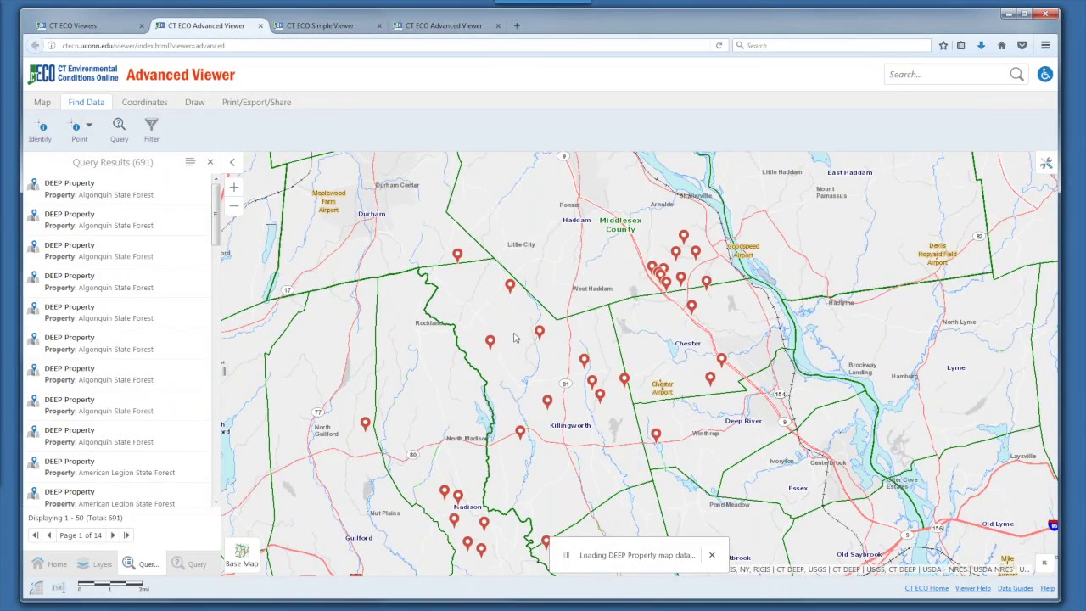
{"action": "left_click", "coordinate": [117, 225]}
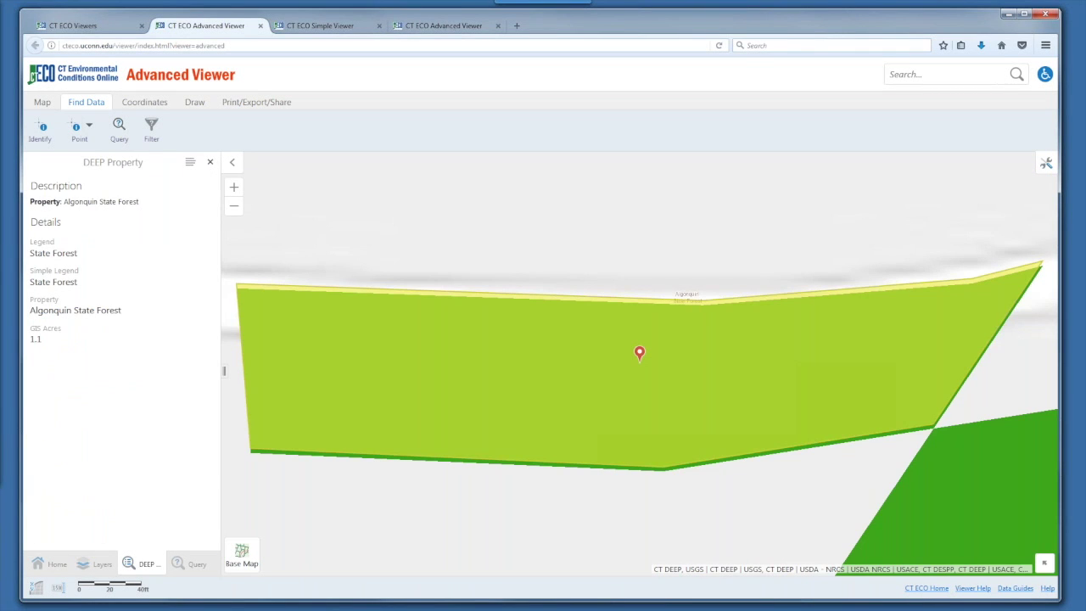
{"action": "left_click", "coordinate": [211, 163]}
{"action": "scroll", "coordinate": [113, 370], "scroll_direction": "down", "scroll_amount": 3}
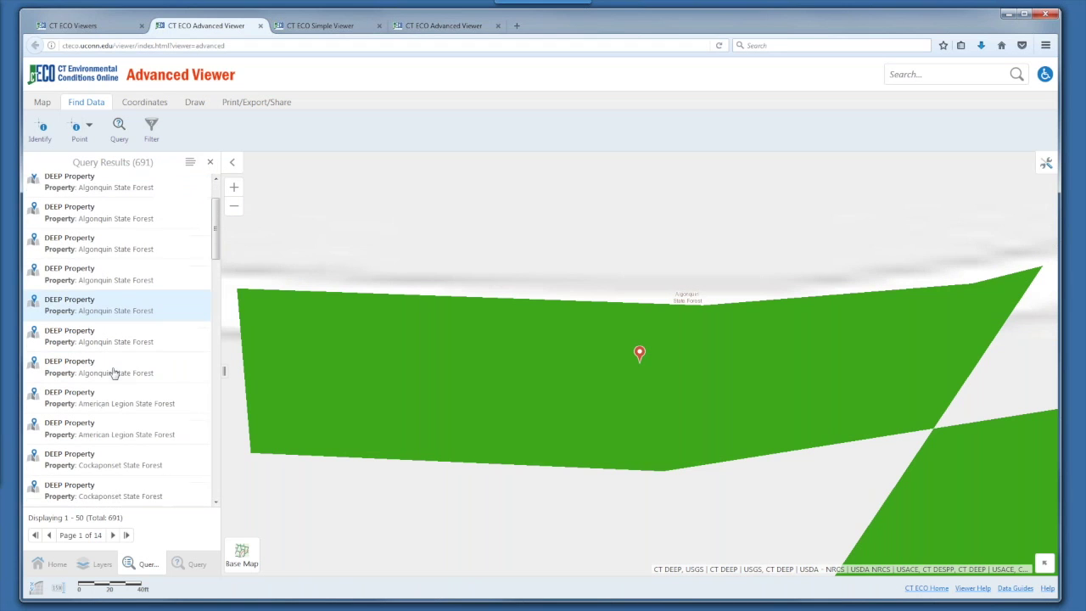
{"action": "left_click", "coordinate": [190, 162]}
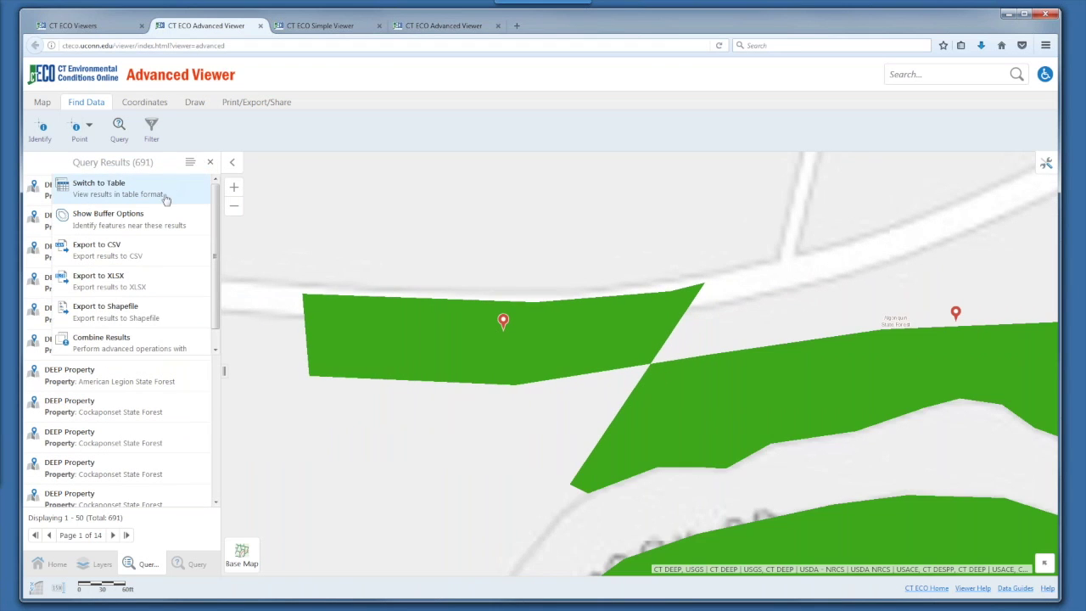
{"action": "left_click", "coordinate": [127, 190]}
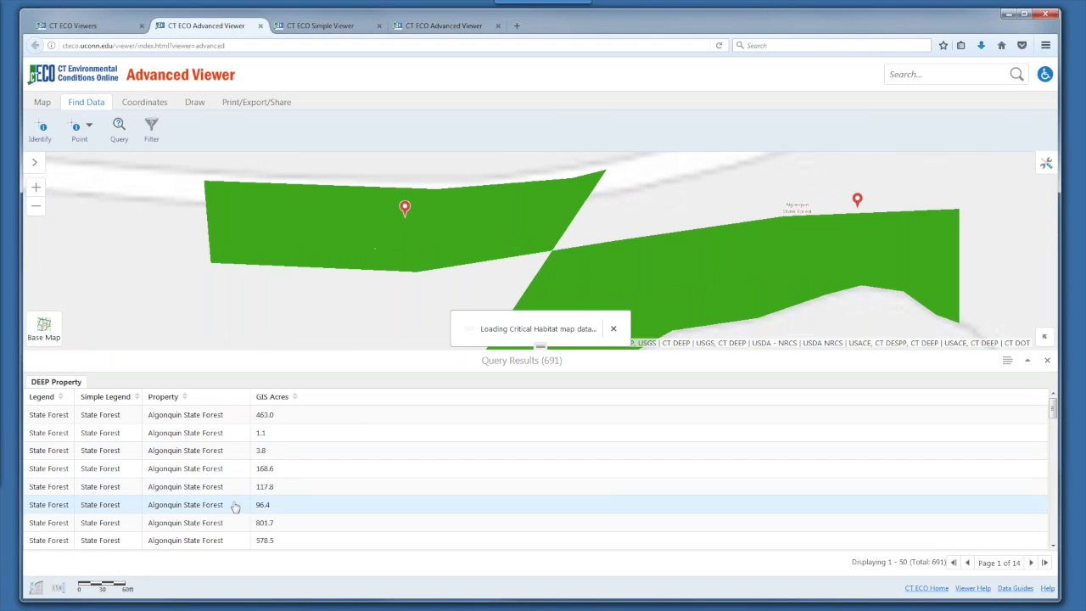
Zoom to the 242.1-acre Algonquin and 118.4-acre American Legion State Forest rows, then close the results table
{"action": "scroll", "coordinate": [170, 500], "scroll_direction": "down", "scroll_amount": 2}
{"action": "left_click", "coordinate": [49, 497]}
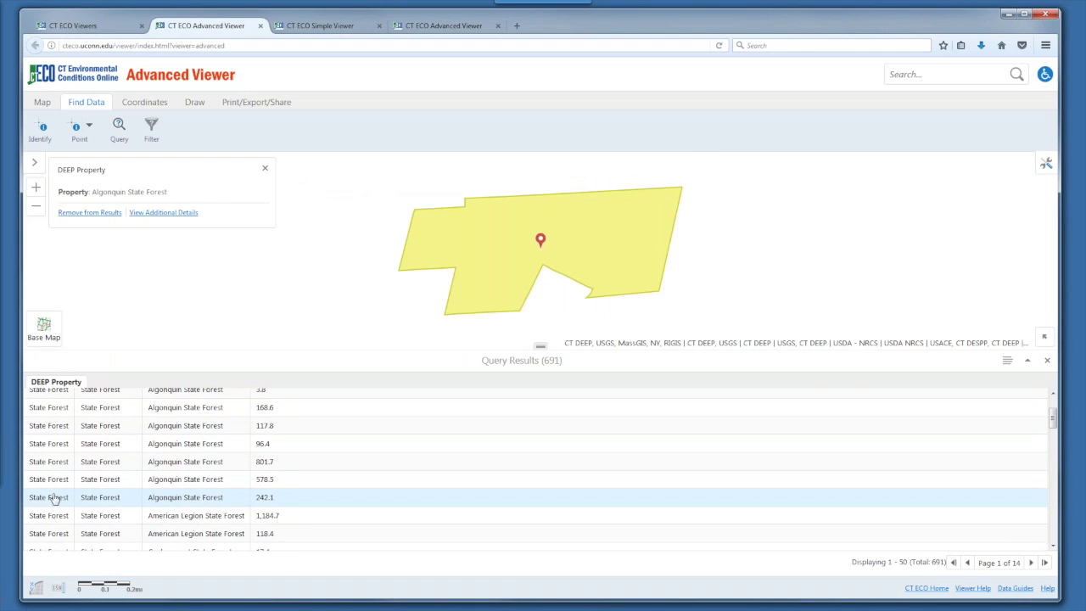
{"action": "left_click", "coordinate": [62, 537]}
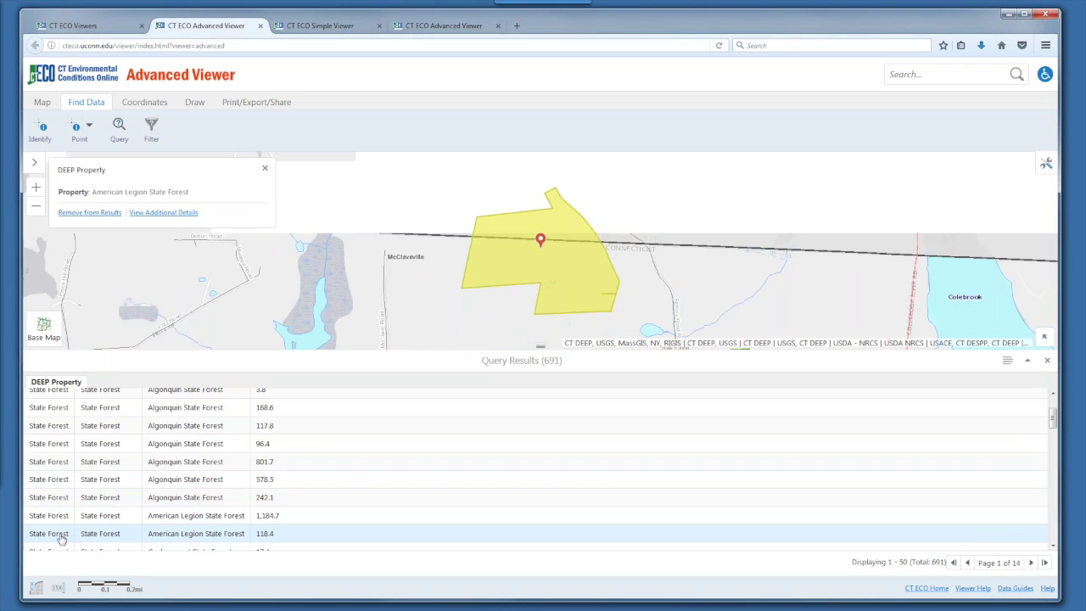
{"action": "scroll", "coordinate": [140, 519], "scroll_direction": "down", "scroll_amount": 3}
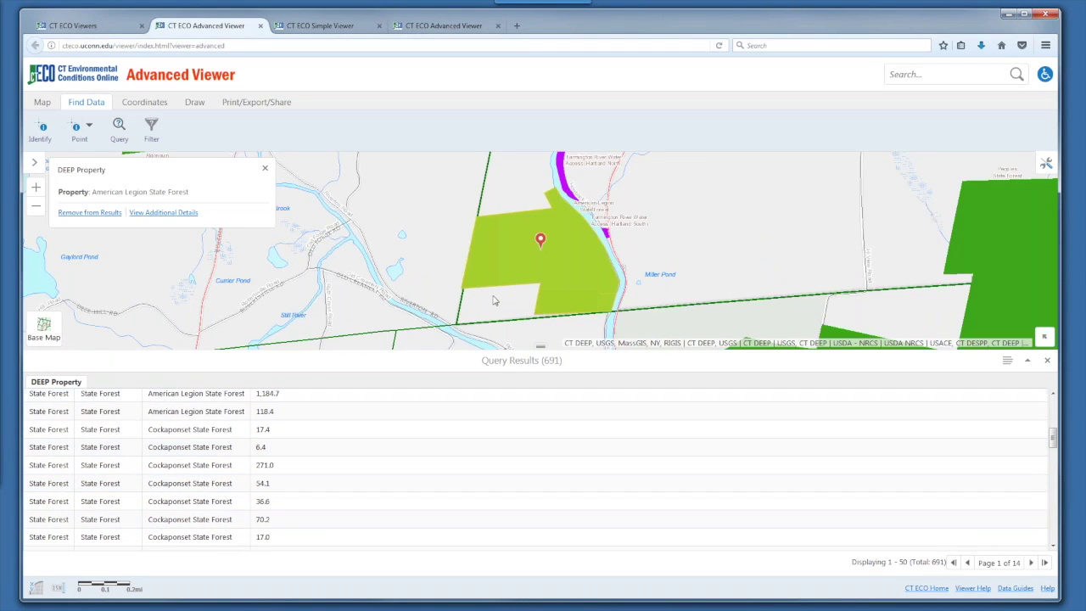
{"action": "scroll", "coordinate": [497, 296], "scroll_direction": "down", "scroll_amount": 2}
{"action": "left_click_drag", "start_coordinate": [501, 304], "coordinate": [499, 246]}
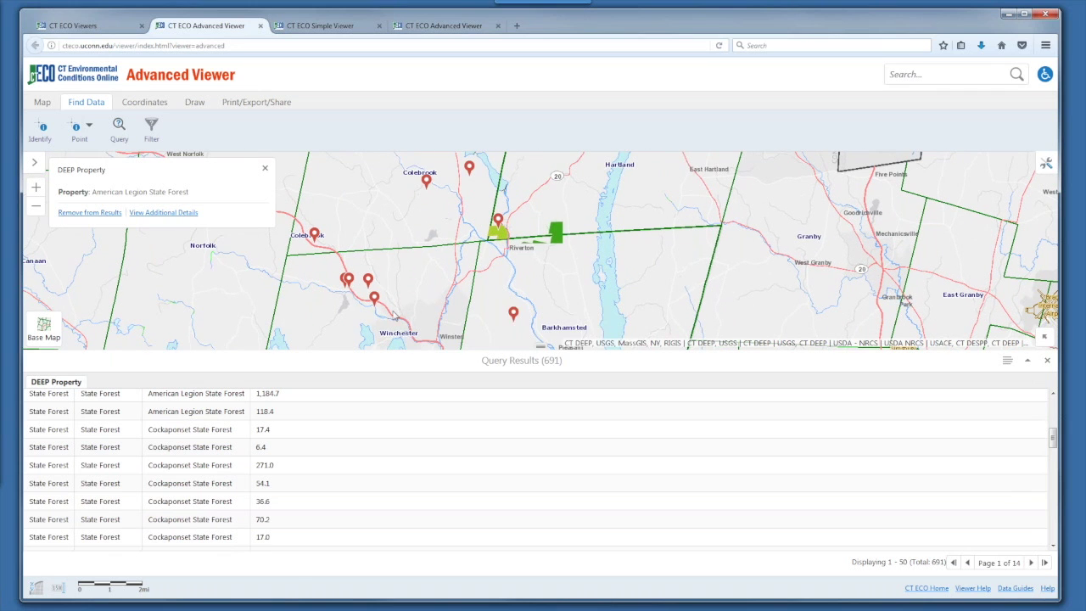
{"action": "left_click", "coordinate": [263, 169]}
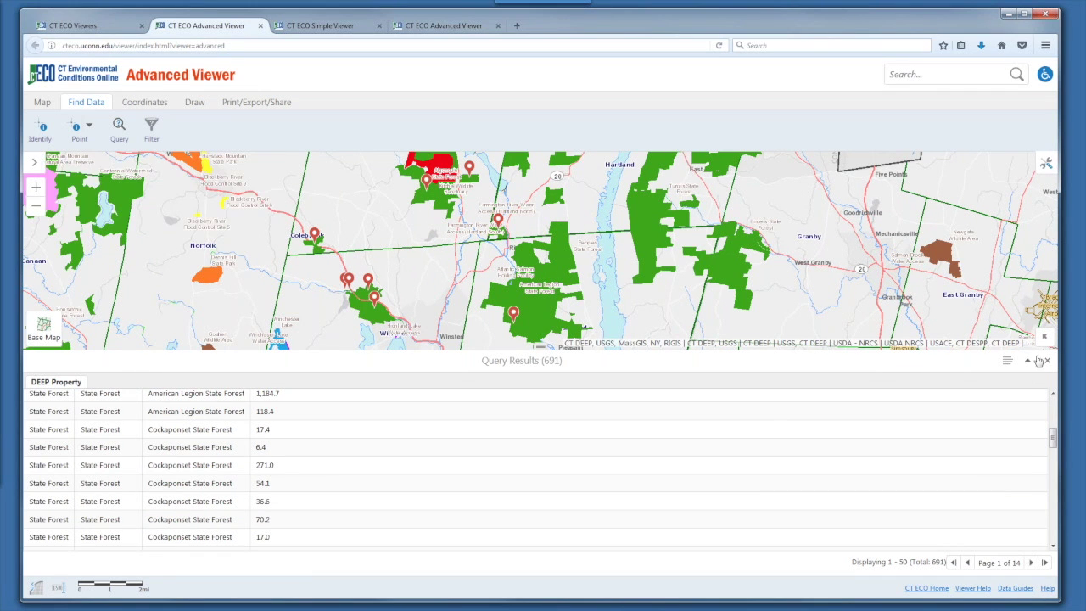
{"action": "left_click", "coordinate": [1009, 362]}
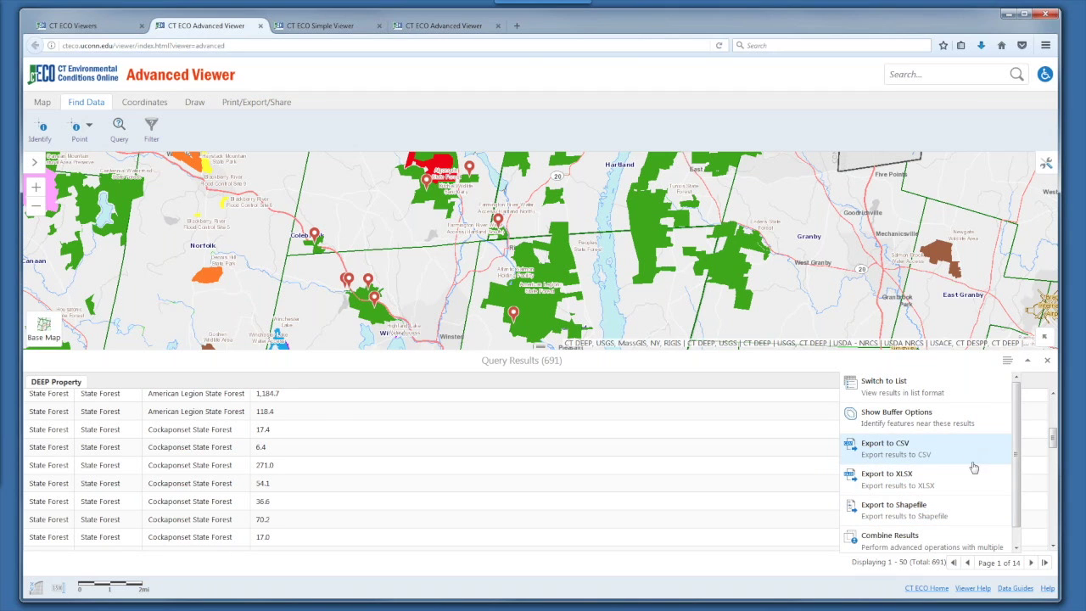
{"action": "left_click", "coordinate": [1048, 361]}
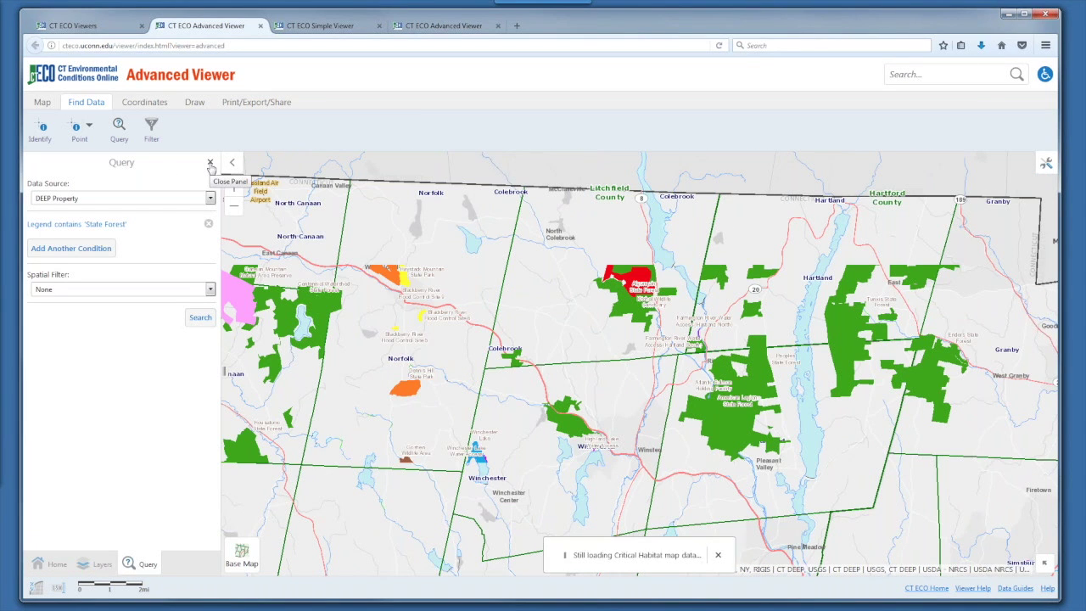
Open the Filter form with DEEP Property as its data source
{"action": "left_click", "coordinate": [210, 163]}
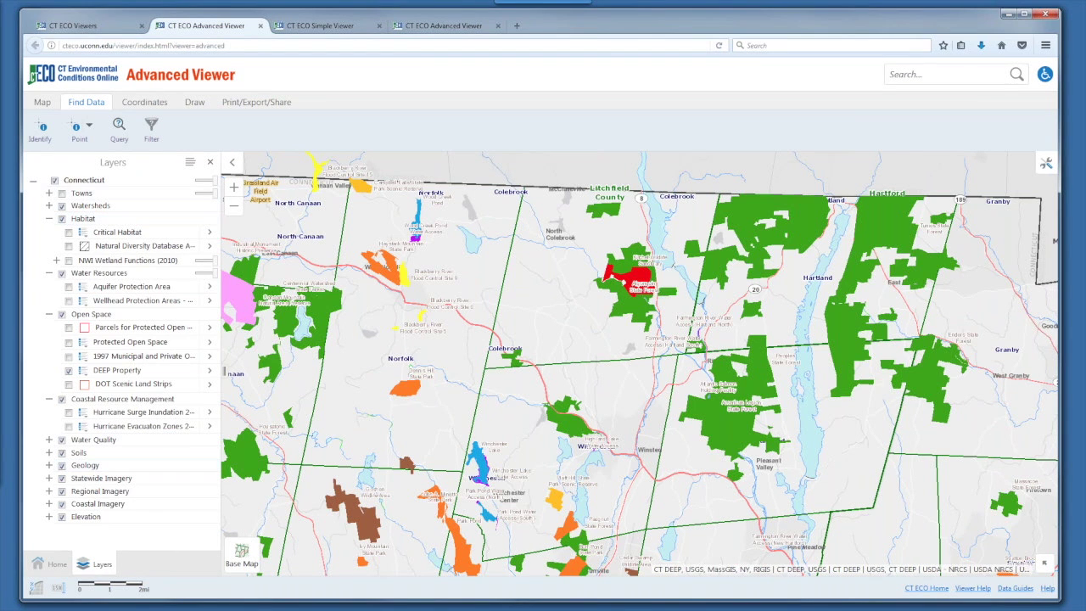
{"action": "left_click", "coordinate": [152, 129]}
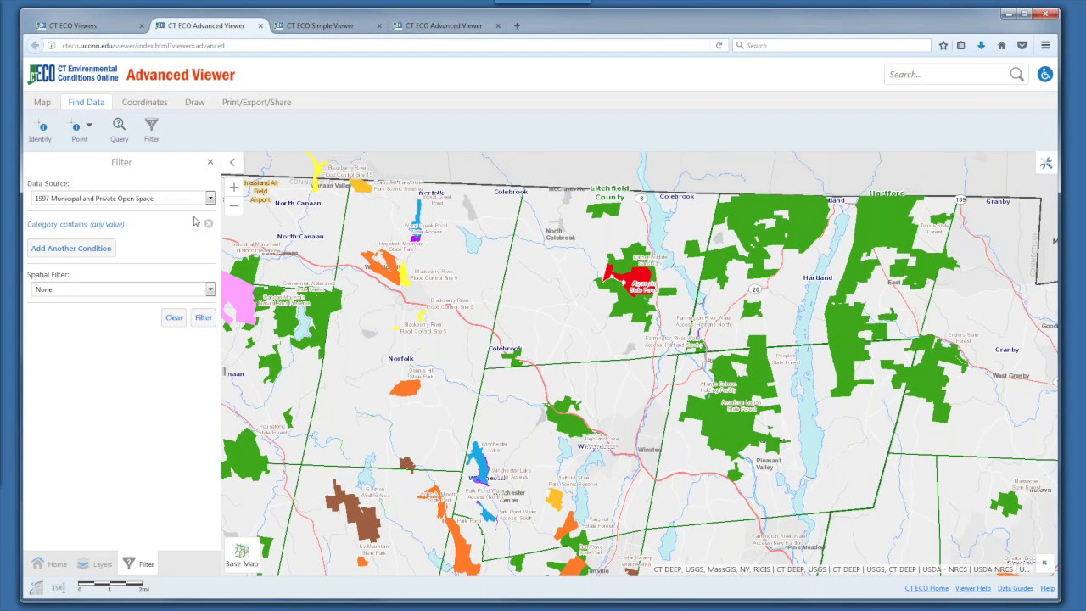
{"action": "left_click", "coordinate": [210, 198]}
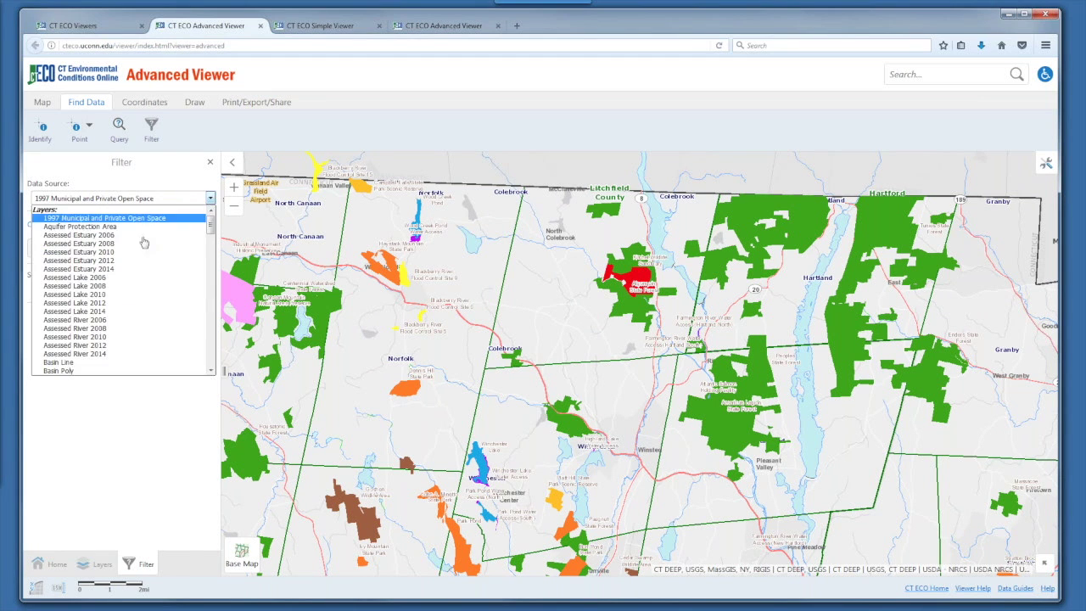
{"action": "scroll", "coordinate": [111, 351], "scroll_direction": "down", "scroll_amount": 5}
{"action": "scroll", "coordinate": [111, 352], "scroll_direction": "down", "scroll_amount": 2}
{"action": "scroll", "coordinate": [113, 349], "scroll_direction": "up", "scroll_amount": 2}
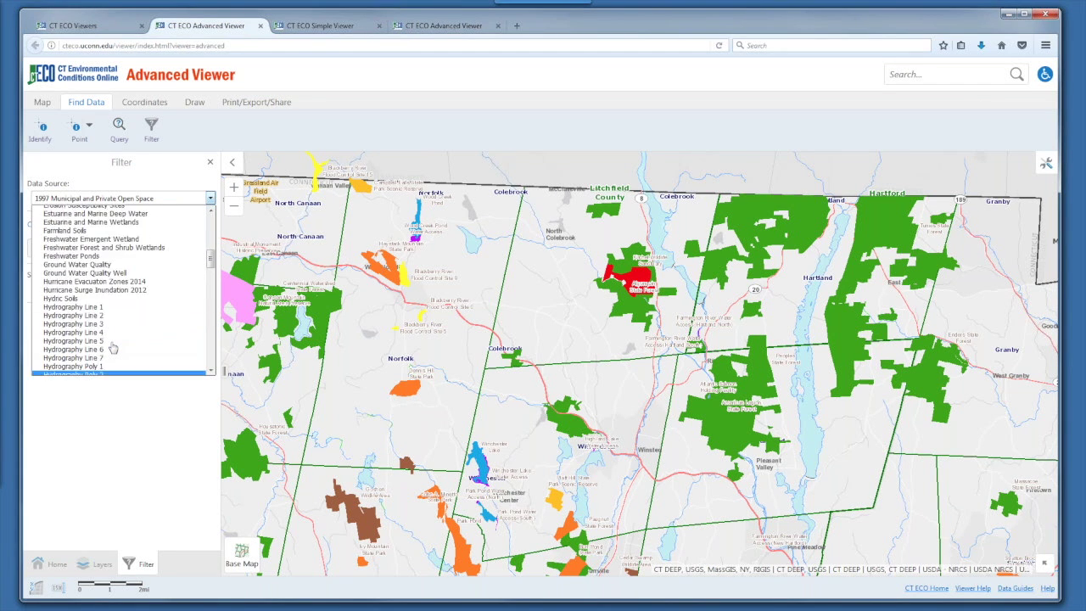
{"action": "scroll", "coordinate": [113, 349], "scroll_direction": "up", "scroll_amount": 5}
{"action": "left_click", "coordinate": [73, 266]}
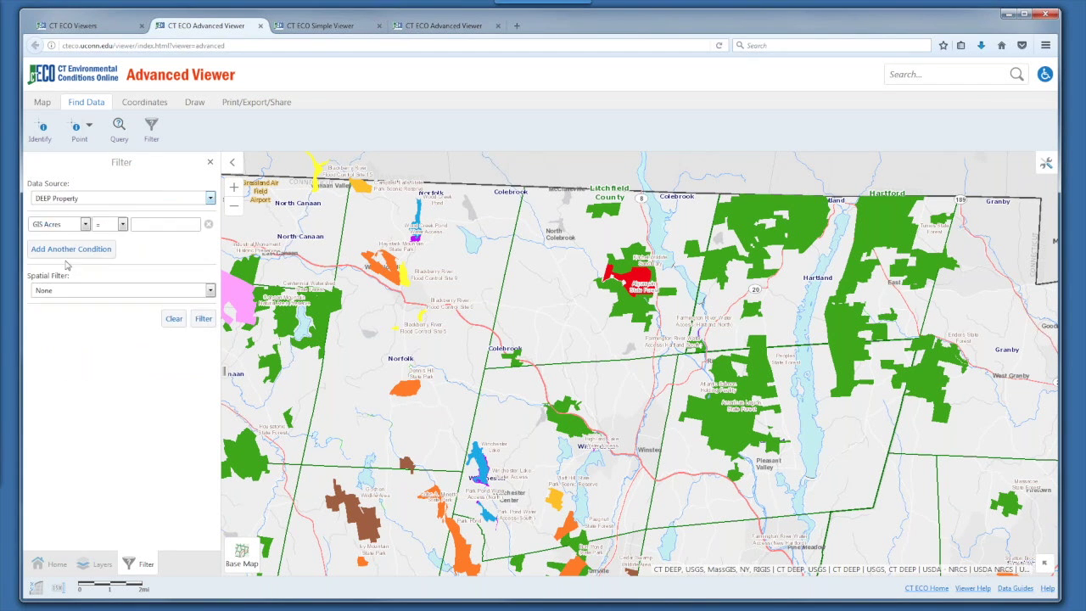
Filter DEEP Property to Legend 'State Forest' so only State Forest parcels show
{"action": "left_click", "coordinate": [85, 223]}
{"action": "left_click", "coordinate": [59, 246]}
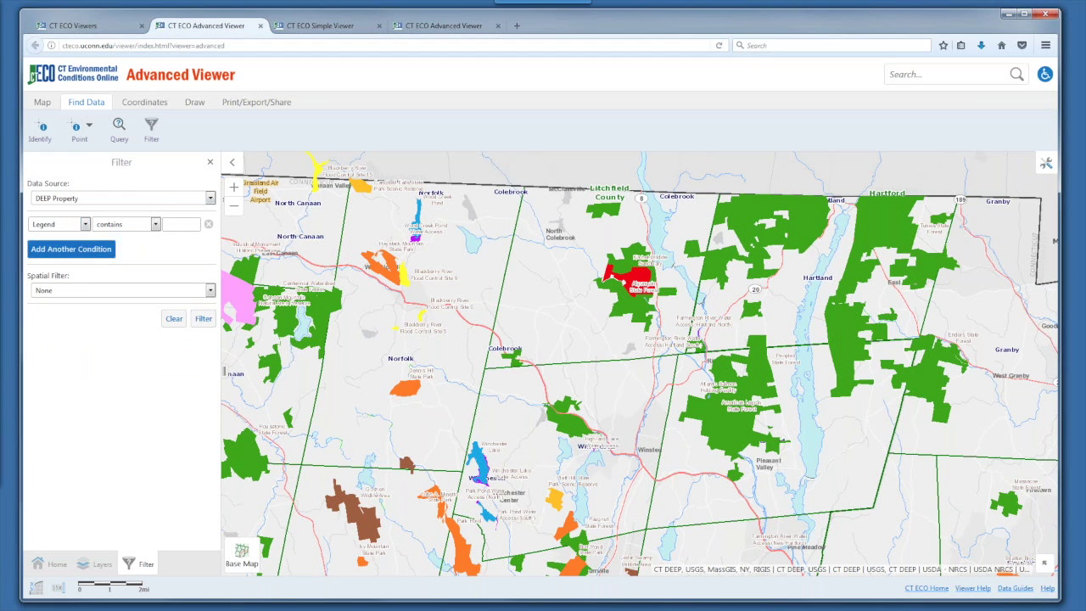
{"action": "left_click", "coordinate": [186, 225]}
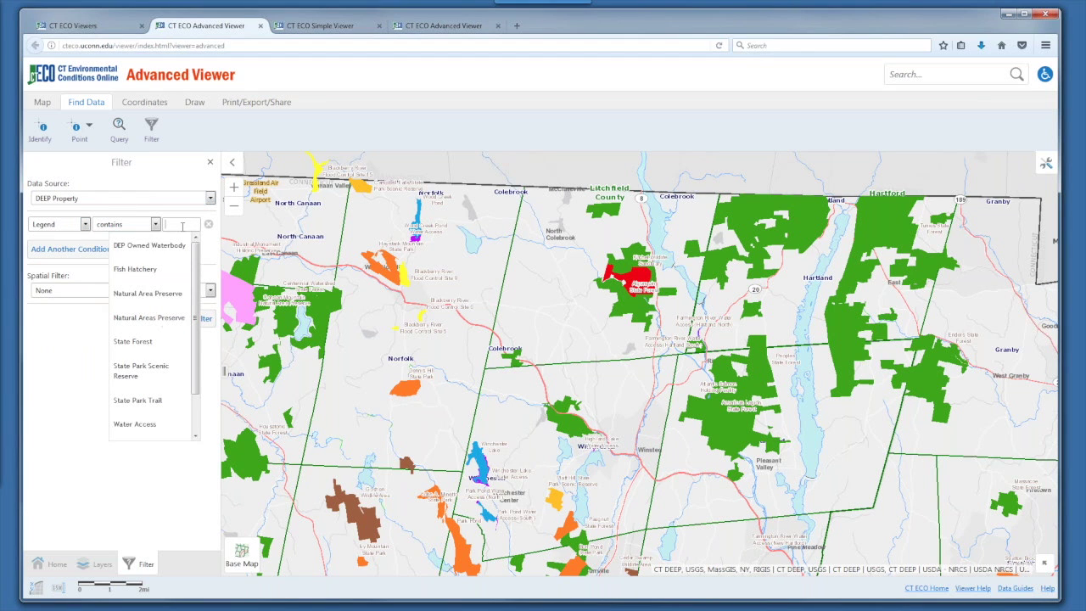
{"action": "left_click", "coordinate": [144, 348]}
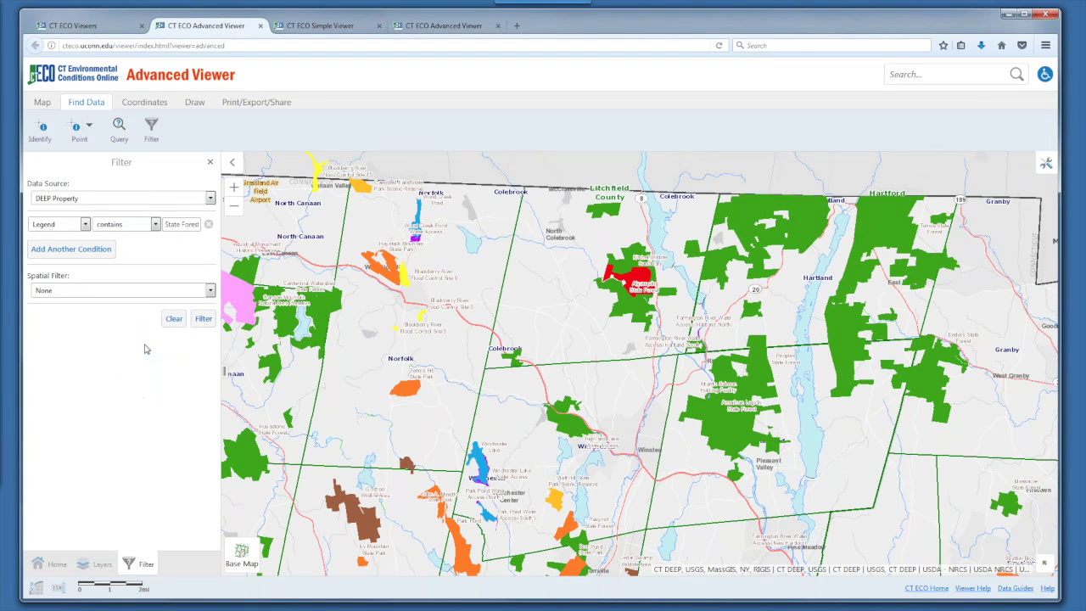
{"action": "left_click", "coordinate": [204, 319]}
{"action": "left_click", "coordinate": [207, 324]}
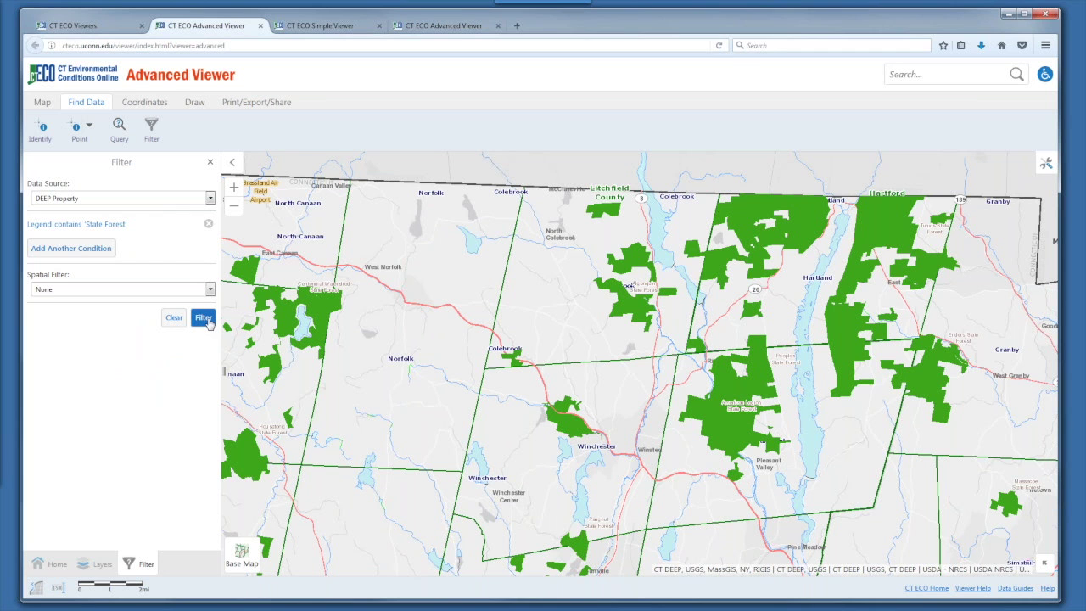
Clear the State Forest filter, close the Filter panel, and pan and zoom toward Litchfield County
{"action": "scroll", "coordinate": [577, 362], "scroll_direction": "down", "scroll_amount": 3}
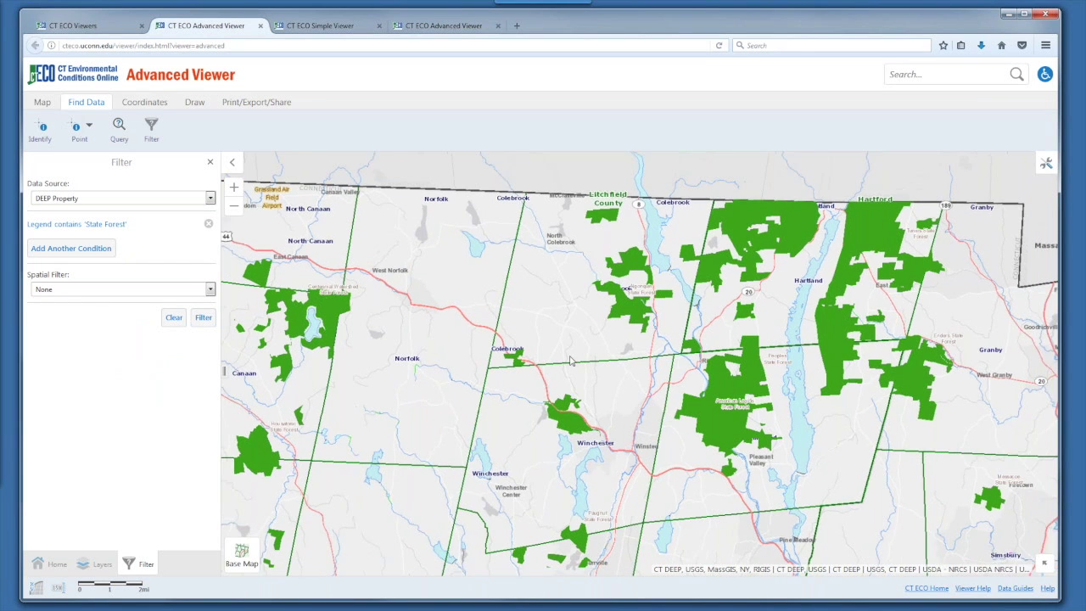
{"action": "scroll", "coordinate": [650, 374], "scroll_direction": "up", "scroll_amount": 2}
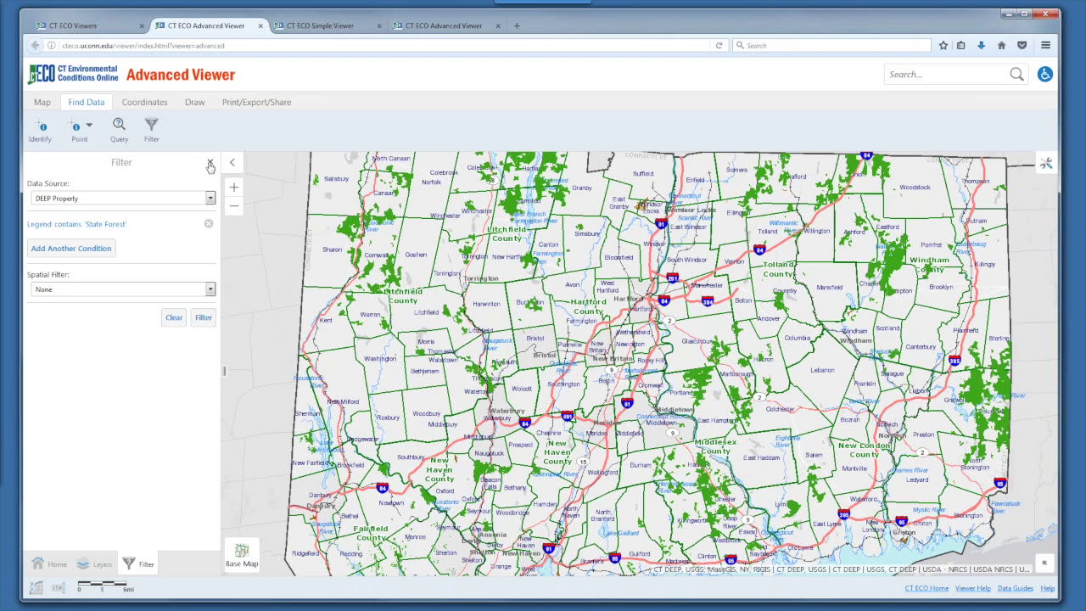
{"action": "left_click", "coordinate": [173, 318]}
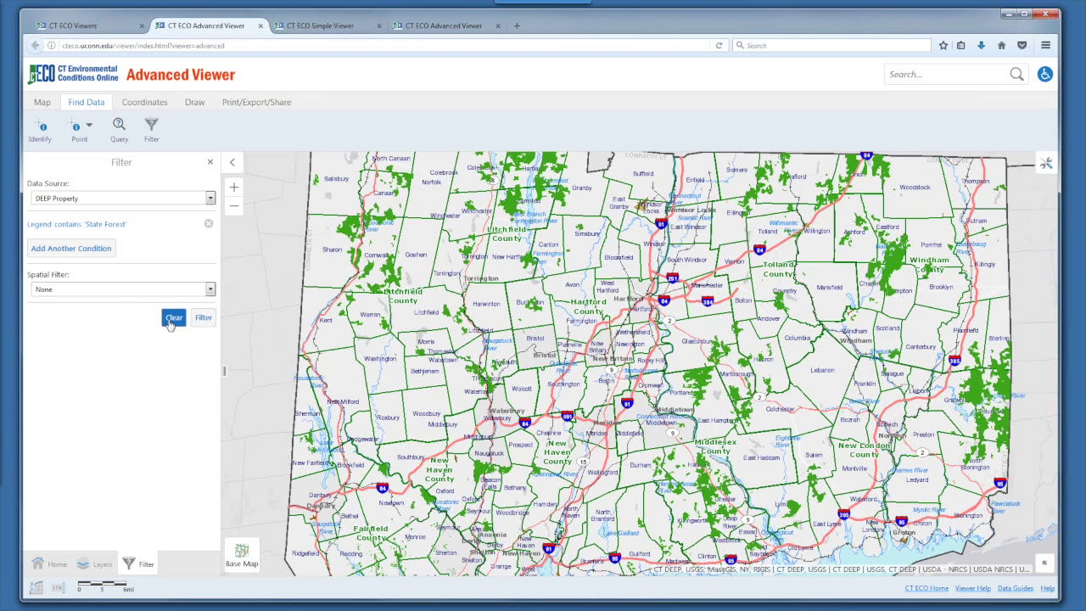
{"action": "left_click", "coordinate": [210, 162]}
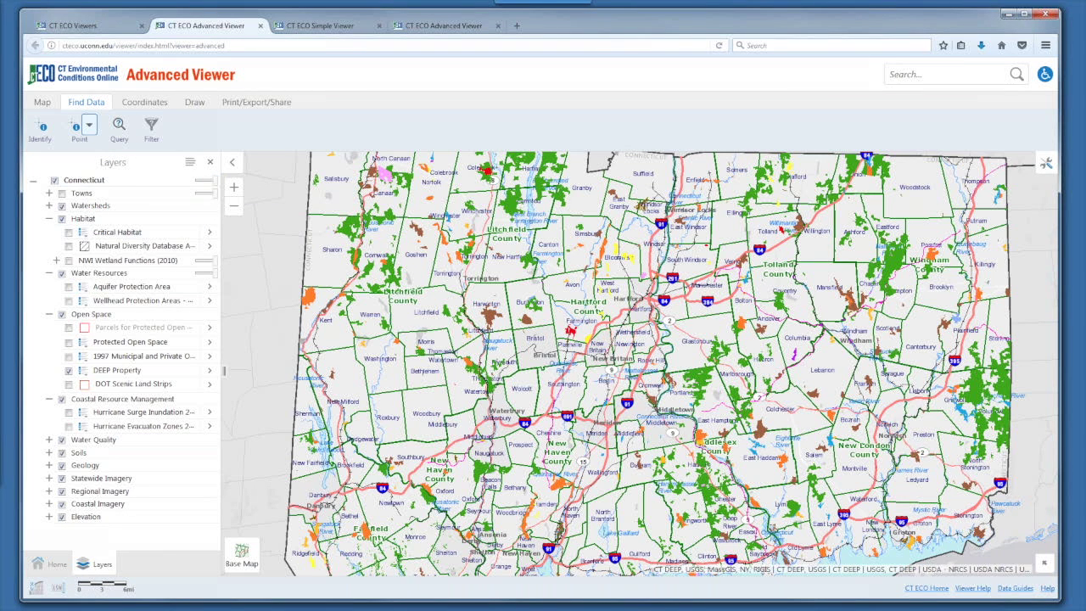
{"action": "left_click_drag", "start_coordinate": [368, 242], "coordinate": [319, 311]}
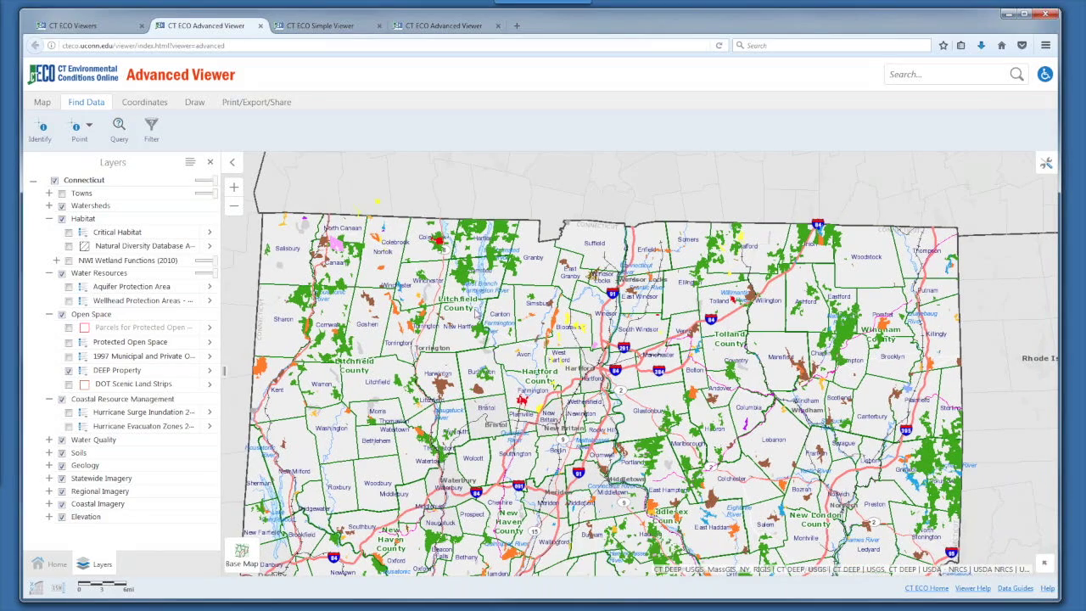
{"action": "scroll", "coordinate": [476, 299], "scroll_direction": "up", "scroll_amount": 1}
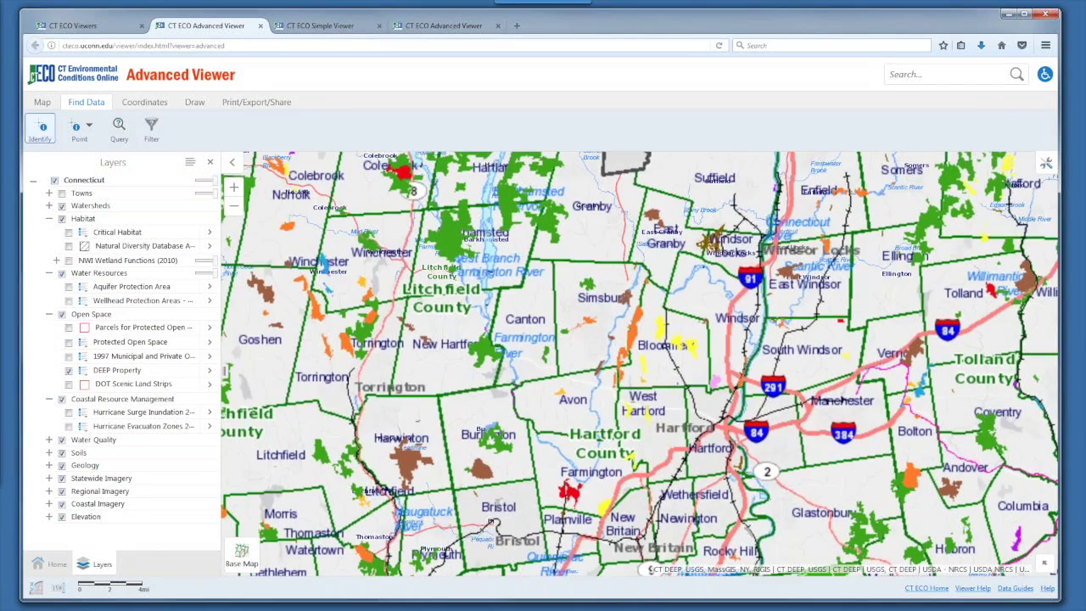
Identify a point in Peoples State Forest and review the Peoples State Forest and West Branch Farmington River details
{"action": "left_click", "coordinate": [78, 132]}
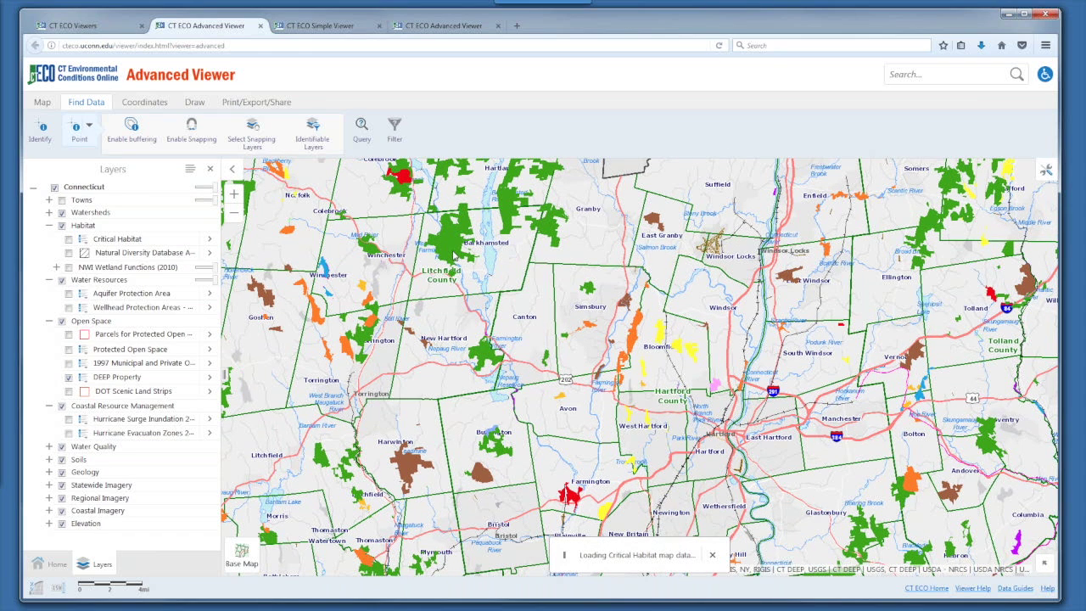
{"action": "left_click", "coordinate": [447, 262]}
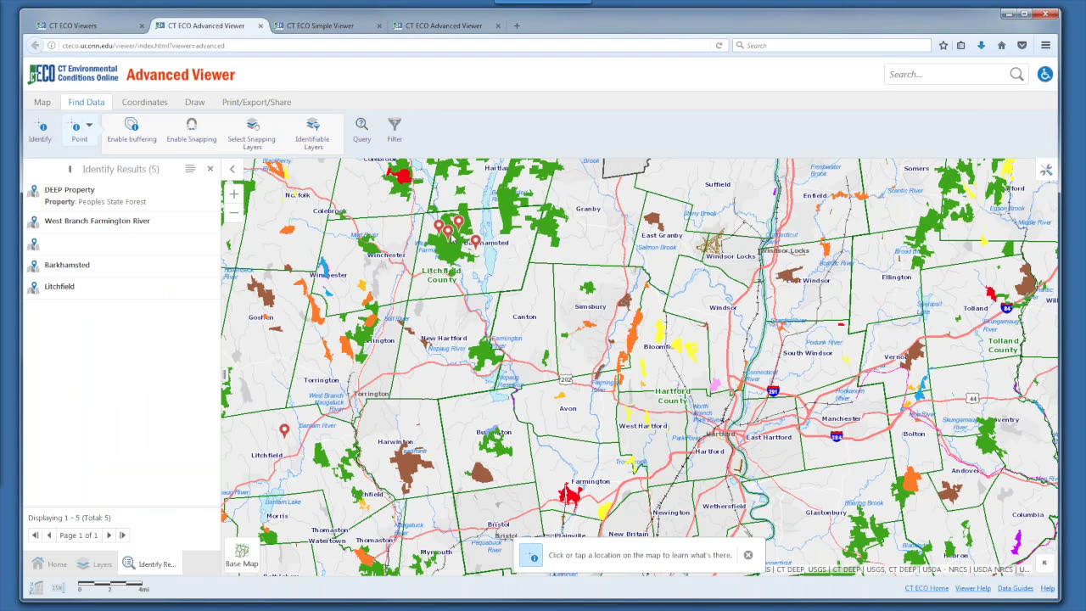
{"action": "left_click", "coordinate": [127, 205]}
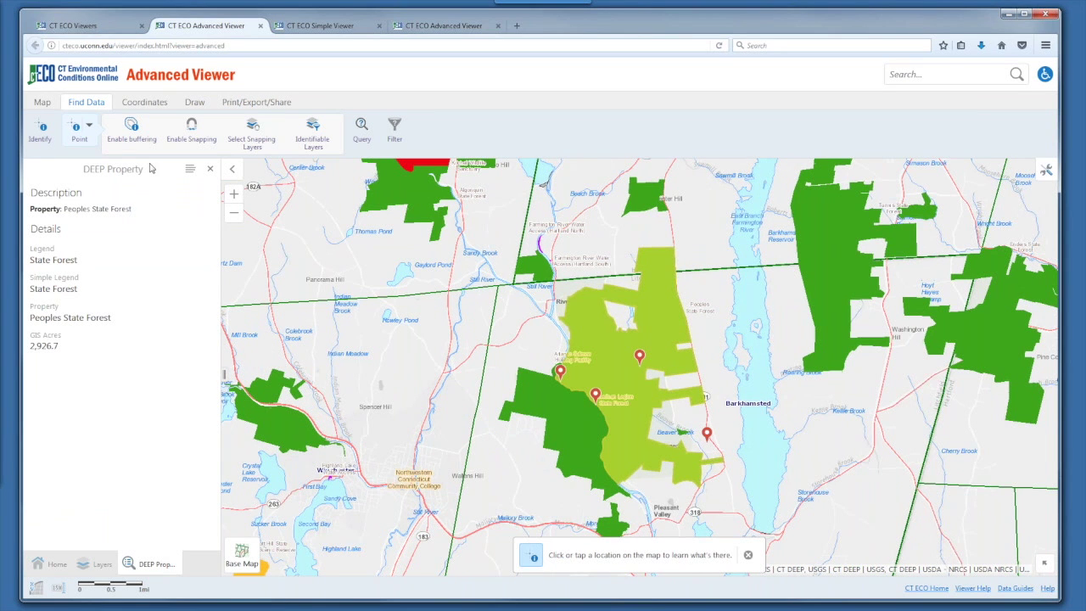
{"action": "left_click", "coordinate": [210, 171]}
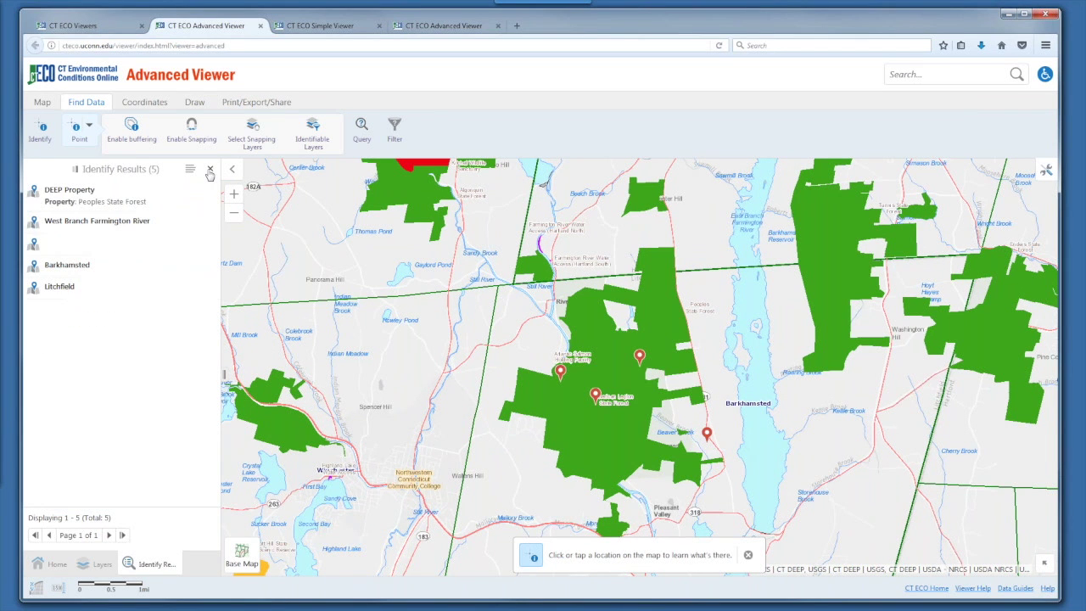
{"action": "left_click", "coordinate": [102, 224]}
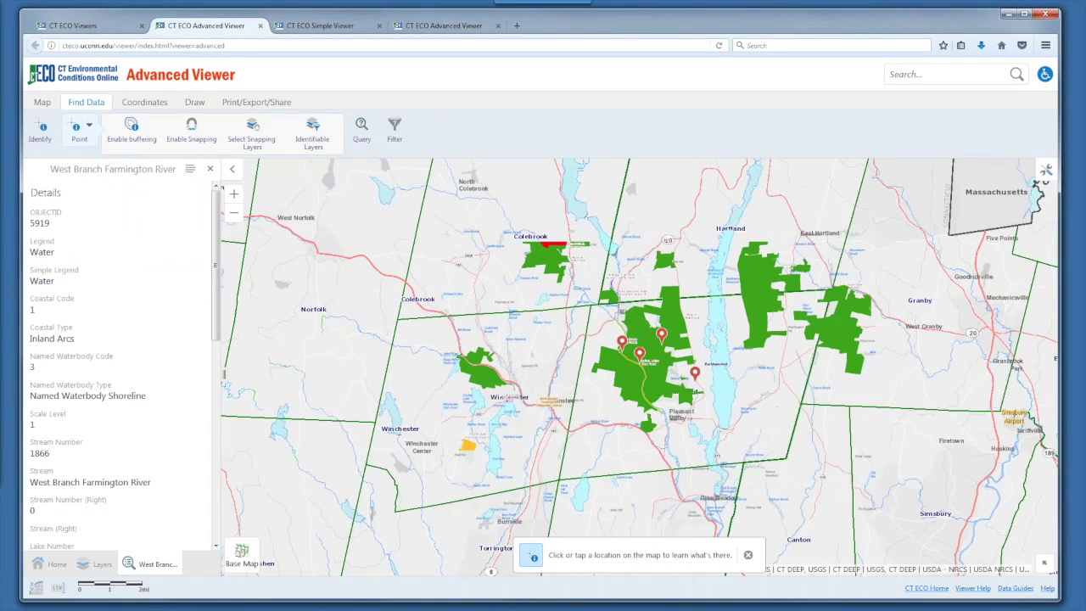
{"action": "left_click", "coordinate": [210, 169]}
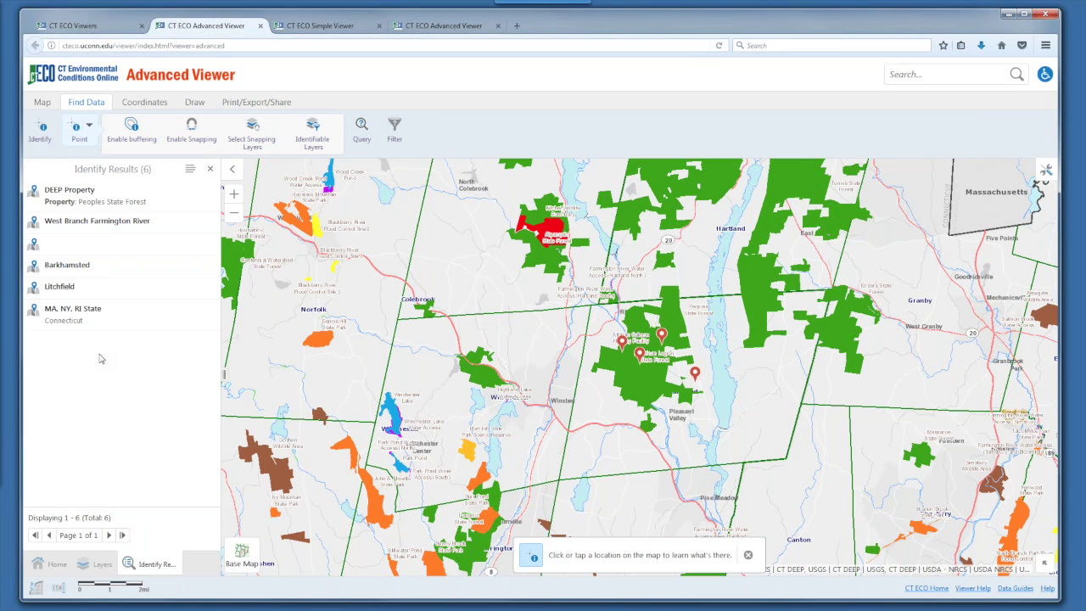
{"action": "left_click", "coordinate": [190, 169]}
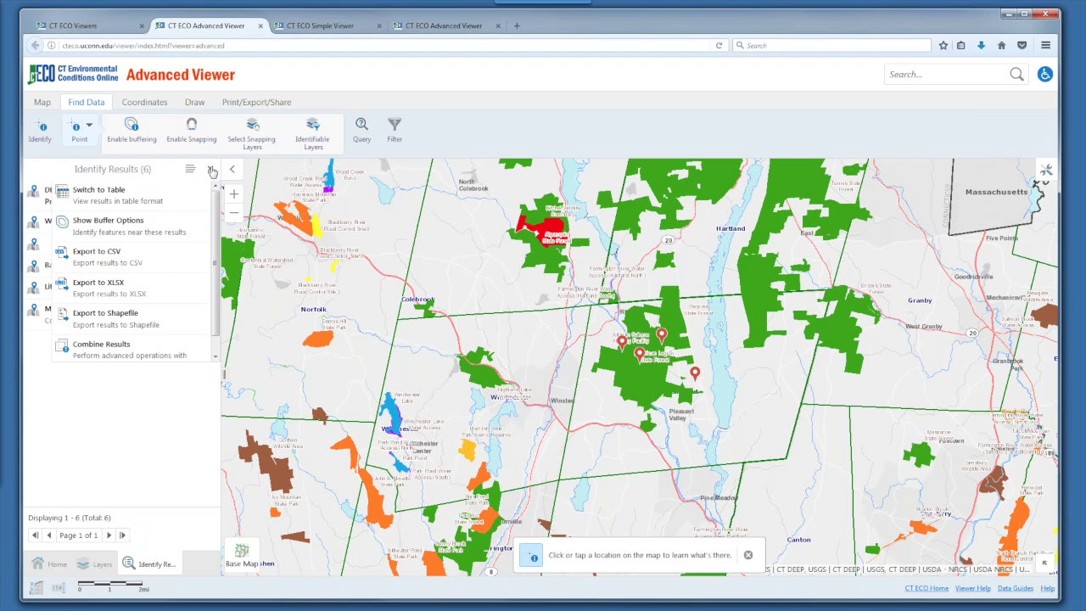
{"action": "left_click", "coordinate": [88, 126]}
Identify by rectangle near Peoples State Forest, review identifiable layers, and show the 23 results as a table
{"action": "left_click", "coordinate": [96, 199]}
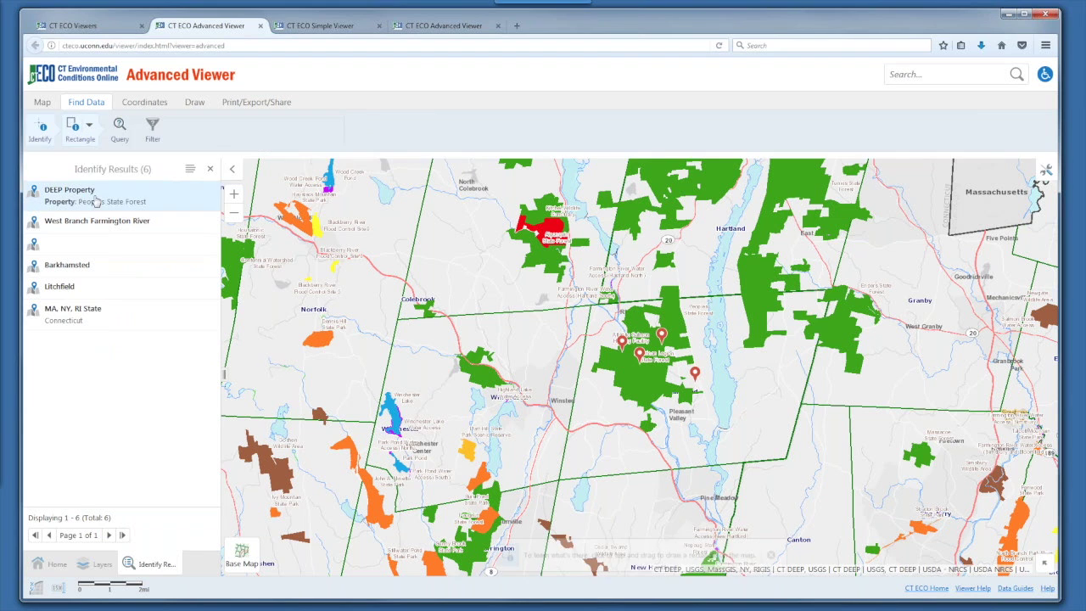
{"action": "left_click_drag", "start_coordinate": [599, 303], "coordinate": [641, 340]}
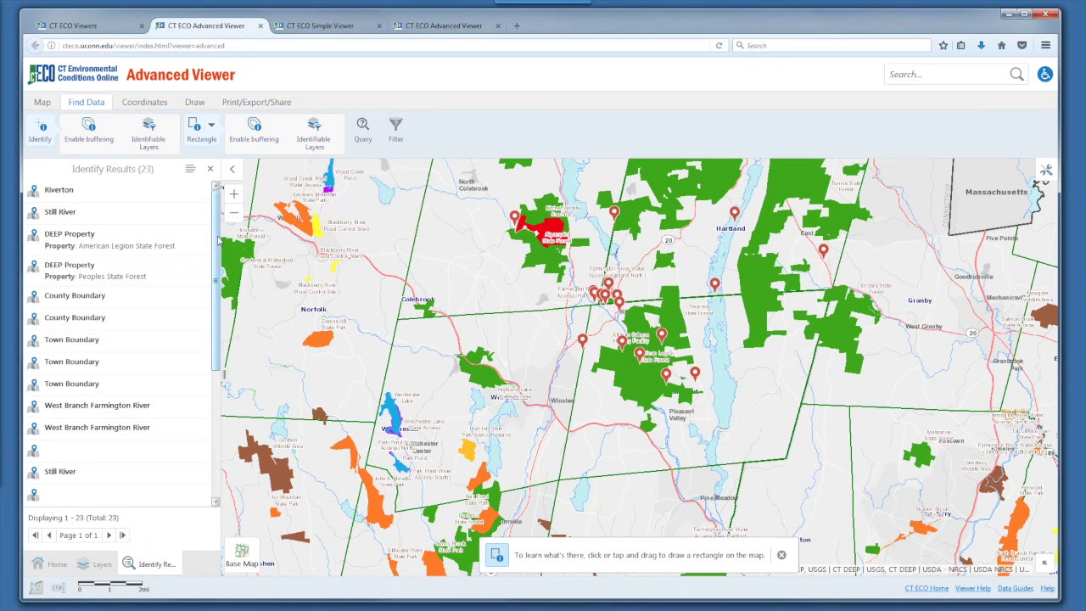
{"action": "mouse_move", "coordinate": [219, 213]}
{"action": "left_mouse_down"}
{"action": "mouse_move", "coordinate": [227, 348]}
{"action": "mouse_move", "coordinate": [223, 213]}
{"action": "left_mouse_up"}
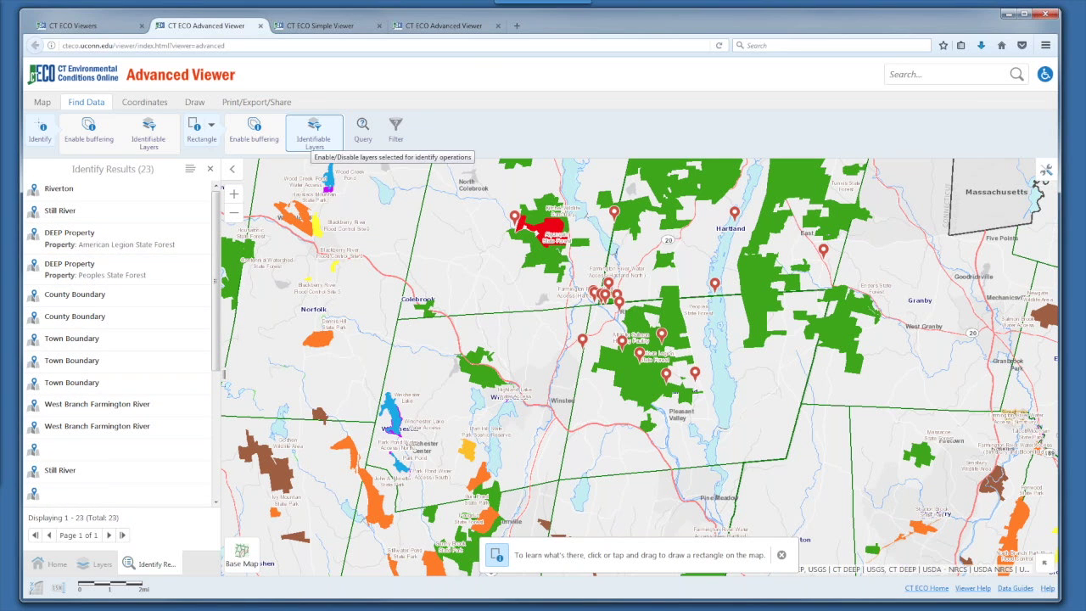
{"action": "left_click", "coordinate": [314, 144]}
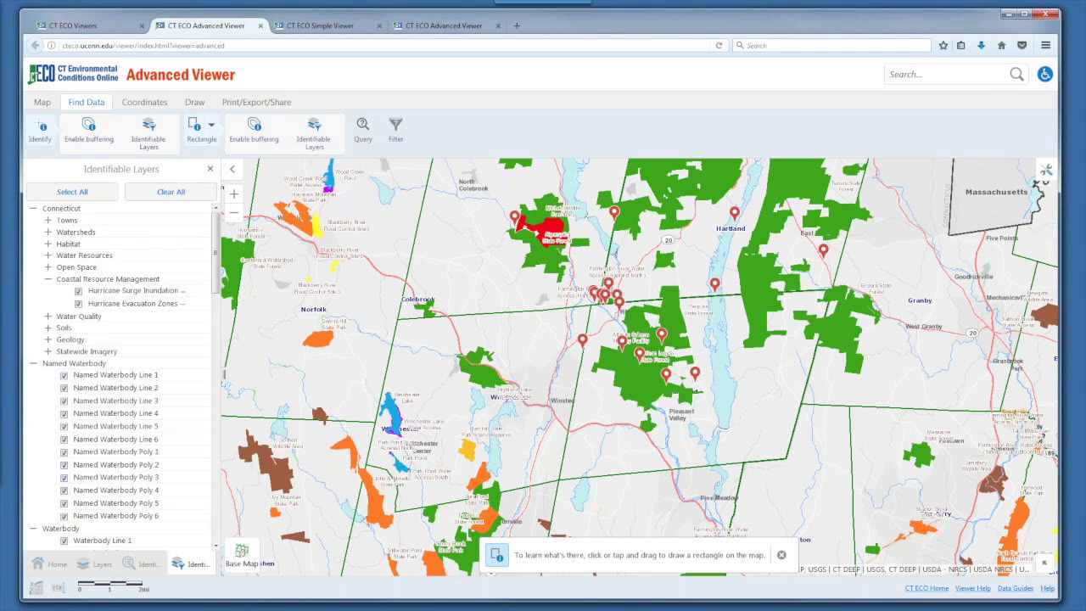
{"action": "left_click", "coordinate": [212, 171]}
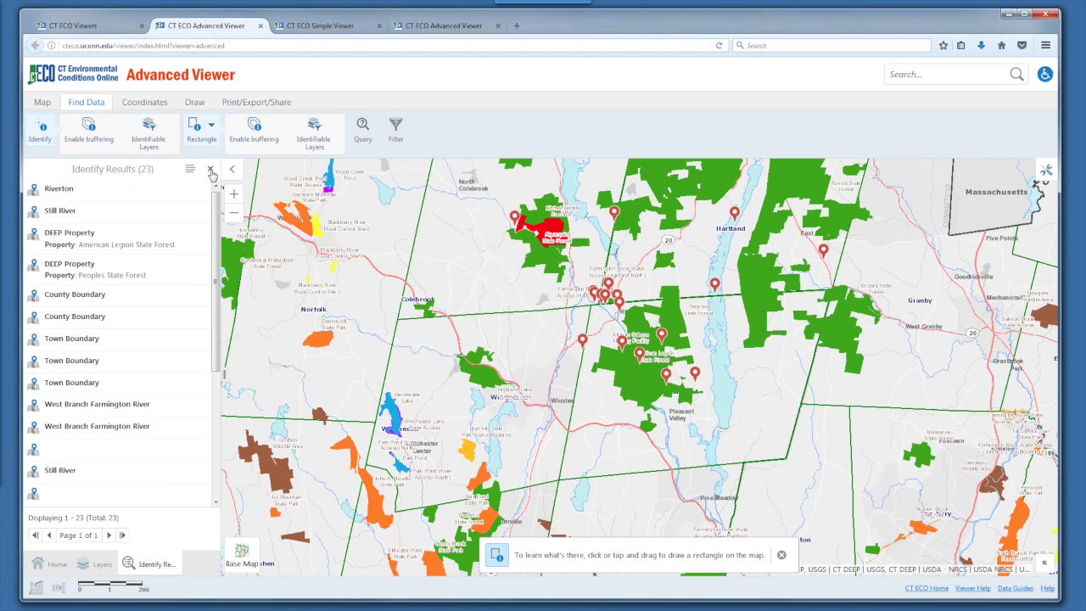
{"action": "left_click", "coordinate": [190, 168]}
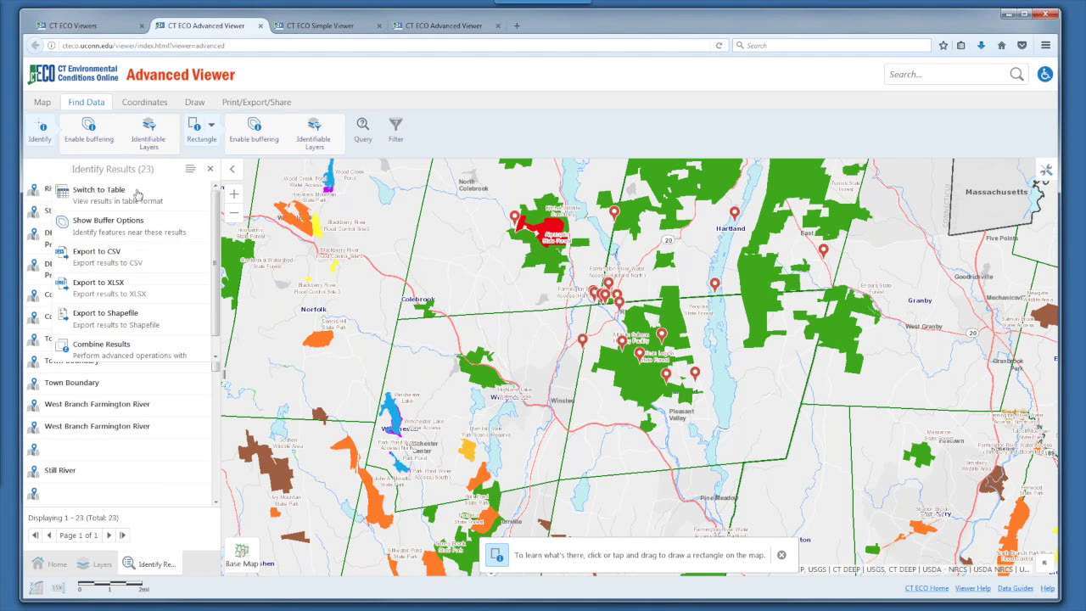
{"action": "left_click", "coordinate": [98, 190]}
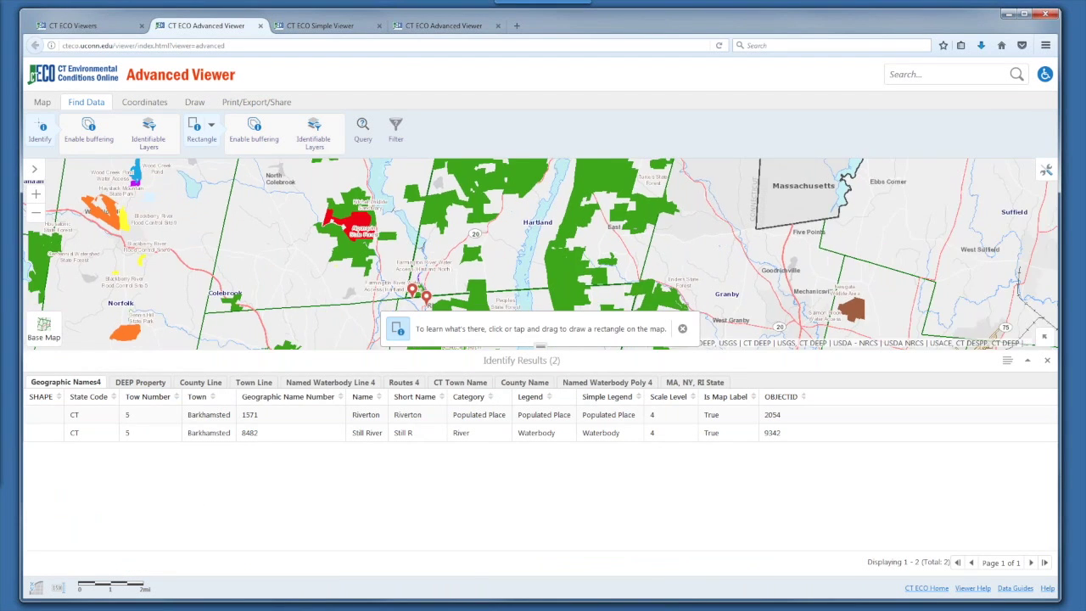
Step through the DEEP Property, County Line and Town Line results to the Named Waterbody Line 4 results
{"action": "left_click", "coordinate": [150, 384]}
{"action": "left_click", "coordinate": [201, 384]}
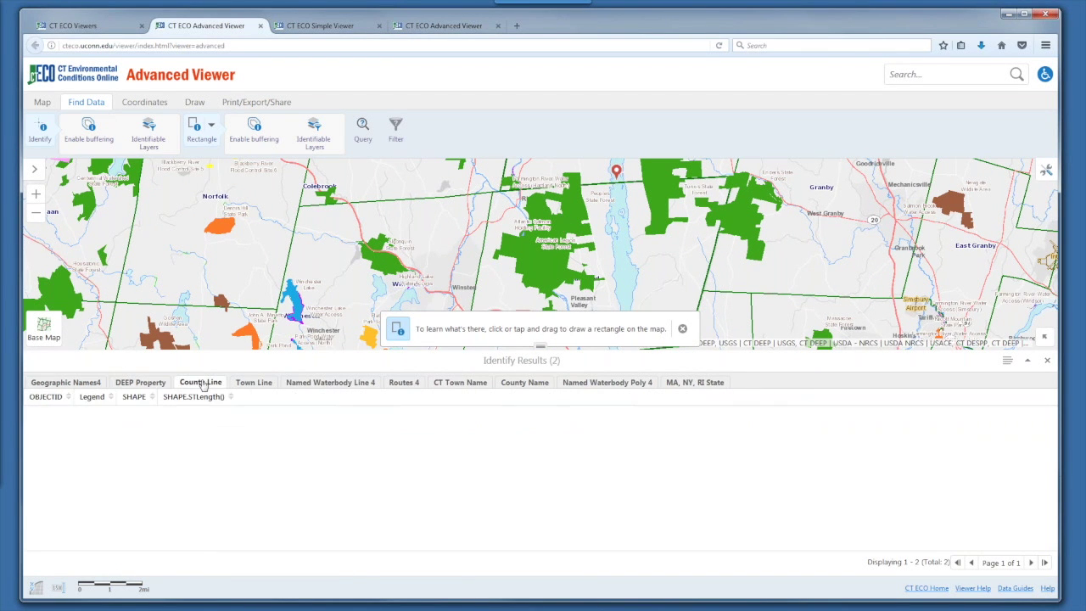
{"action": "left_click", "coordinate": [254, 383]}
{"action": "left_click", "coordinate": [323, 383]}
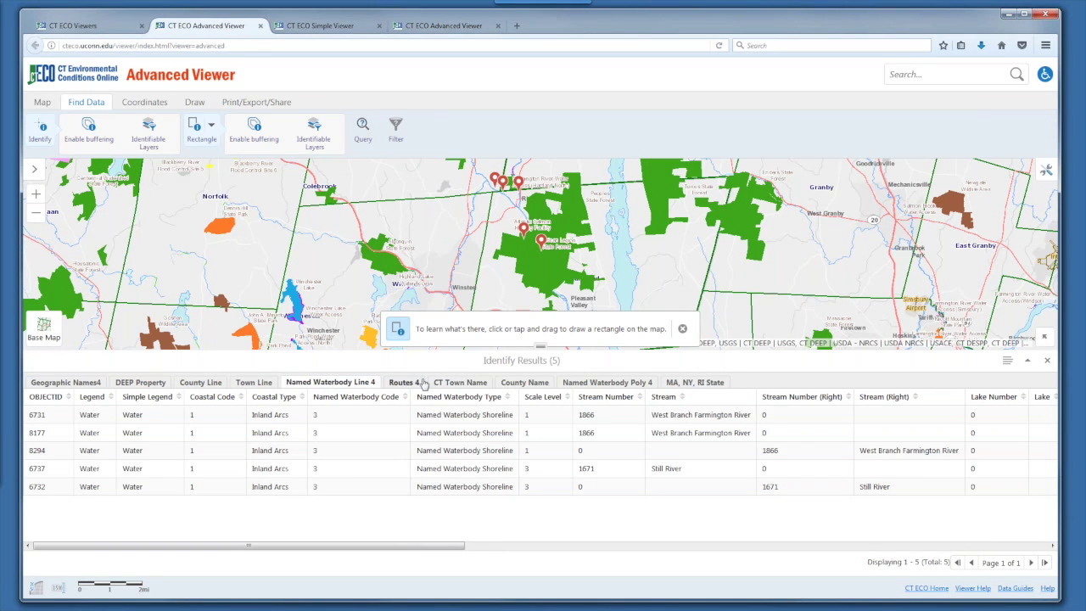
{"action": "left_click", "coordinate": [257, 130]}
Show the layer list beside the results table and glance at the table's options menu
{"action": "left_click", "coordinate": [35, 172]}
{"action": "left_click", "coordinate": [1007, 361]}
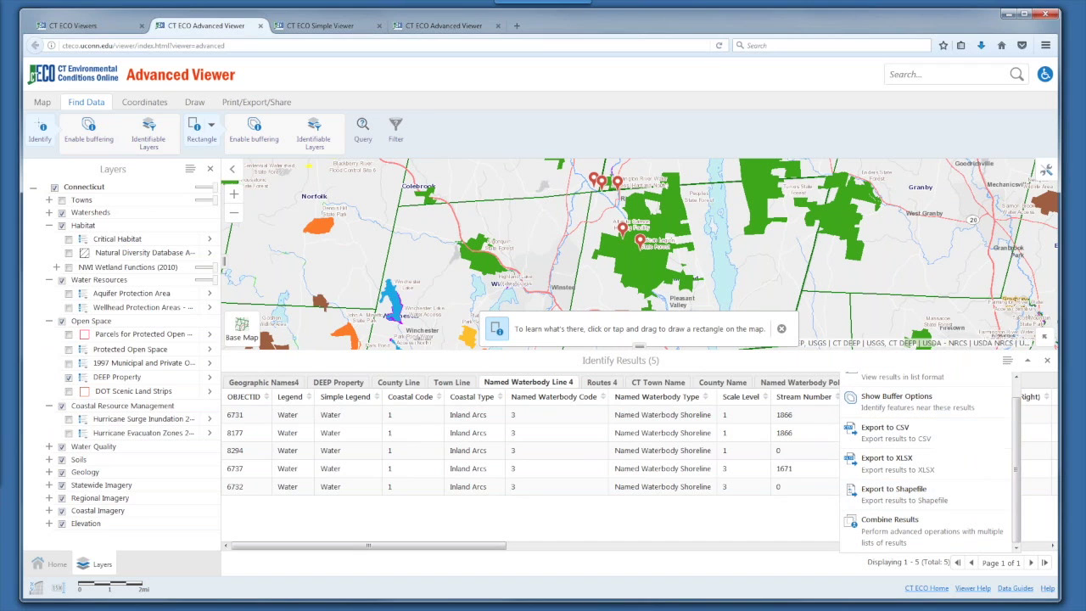
{"action": "left_click", "coordinate": [1031, 388]}
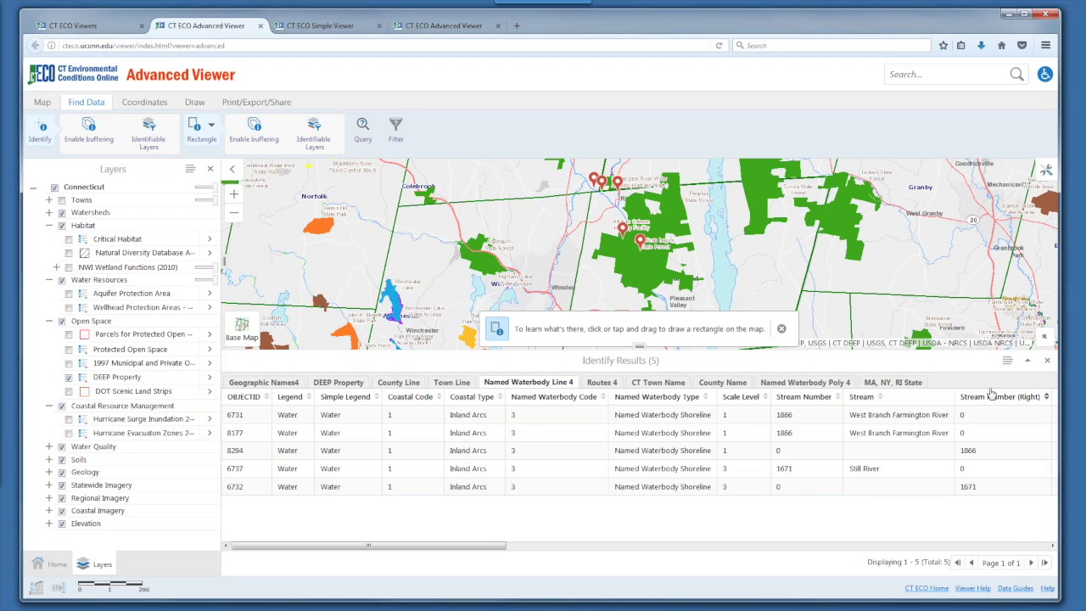
Close the identify results table, turn off Identify, and switch to the Coordinates tools
{"action": "left_click", "coordinate": [1047, 360]}
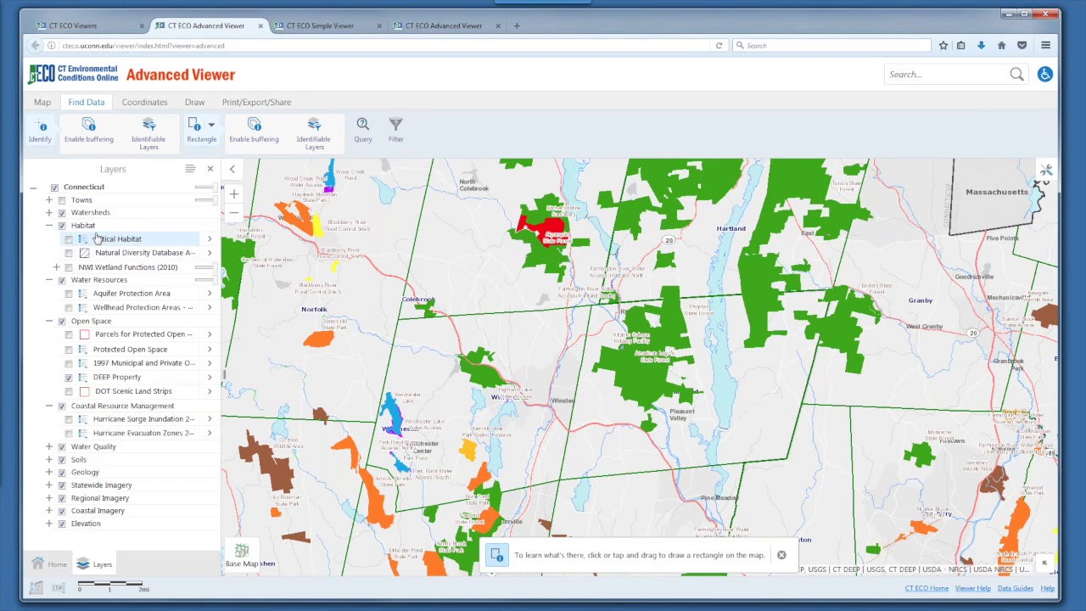
{"action": "left_click", "coordinate": [40, 136]}
{"action": "left_click", "coordinate": [145, 102]}
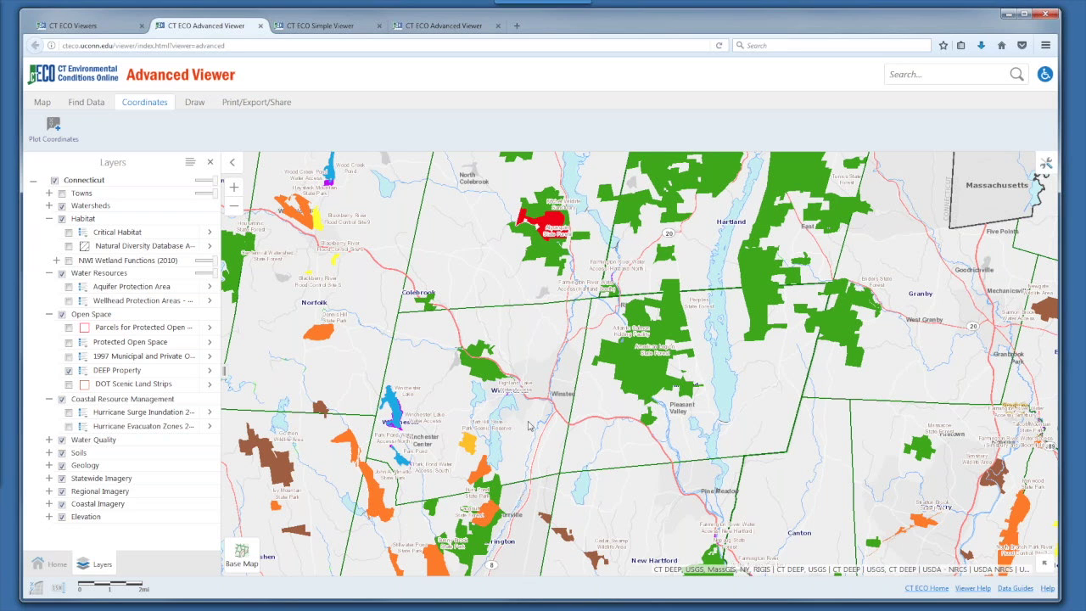
Switch the basemap to Spring Aerial imagery and zoom in on the river valley
{"action": "mouse_move", "coordinate": [248, 557]}
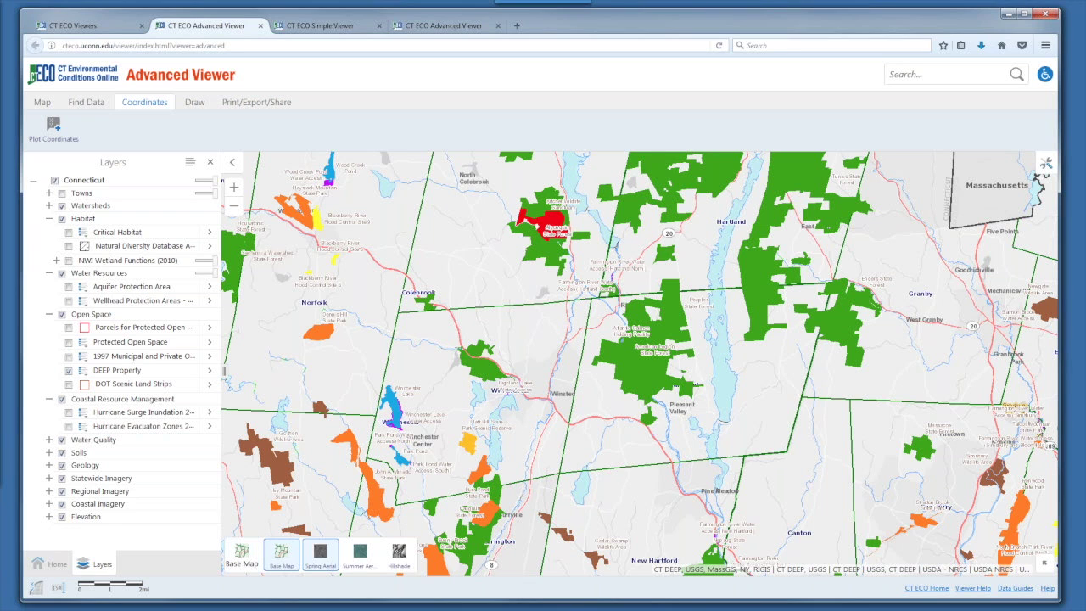
{"action": "left_click", "coordinate": [321, 557]}
{"action": "scroll", "coordinate": [365, 412], "scroll_direction": "up", "scroll_amount": 4}
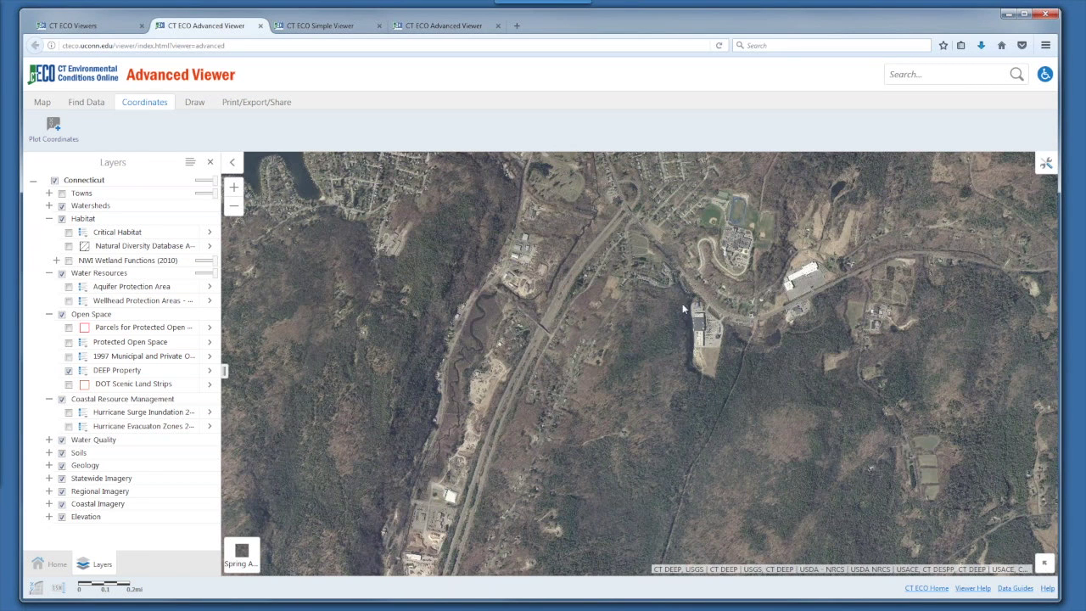
Read latitude/longitude at four map spots, then dismiss the coordinate marker
{"action": "left_click", "coordinate": [519, 248]}
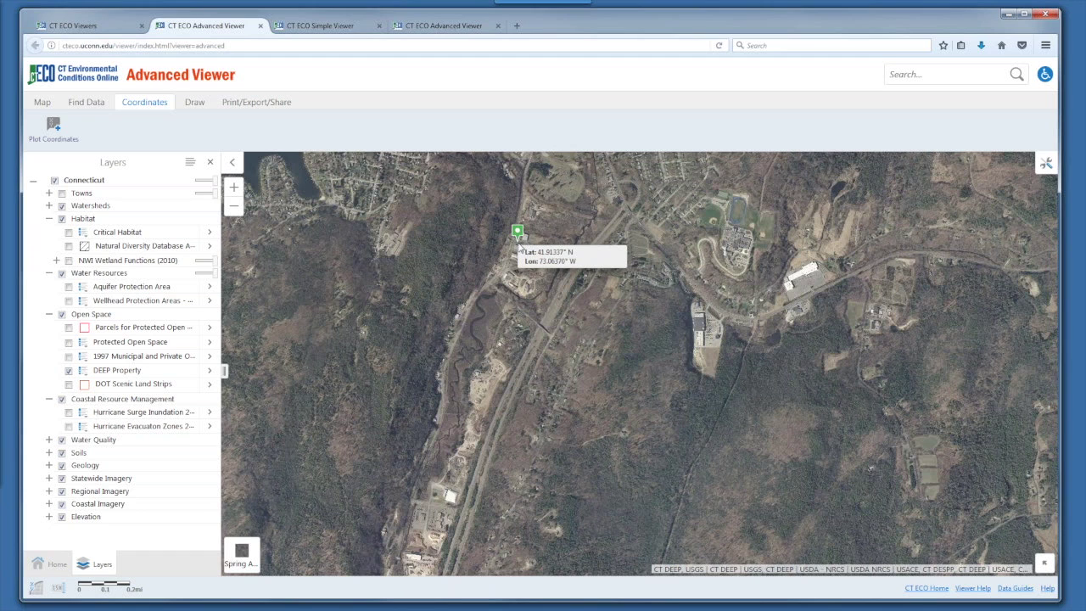
{"action": "left_click", "coordinate": [390, 248]}
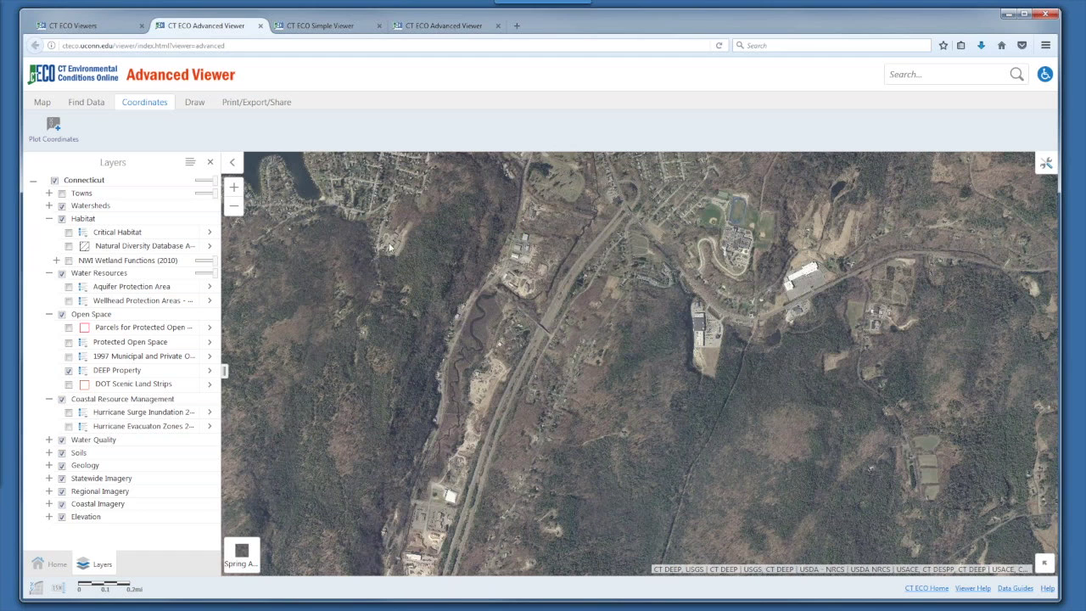
{"action": "left_click", "coordinate": [388, 187]}
{"action": "left_click", "coordinate": [558, 348]}
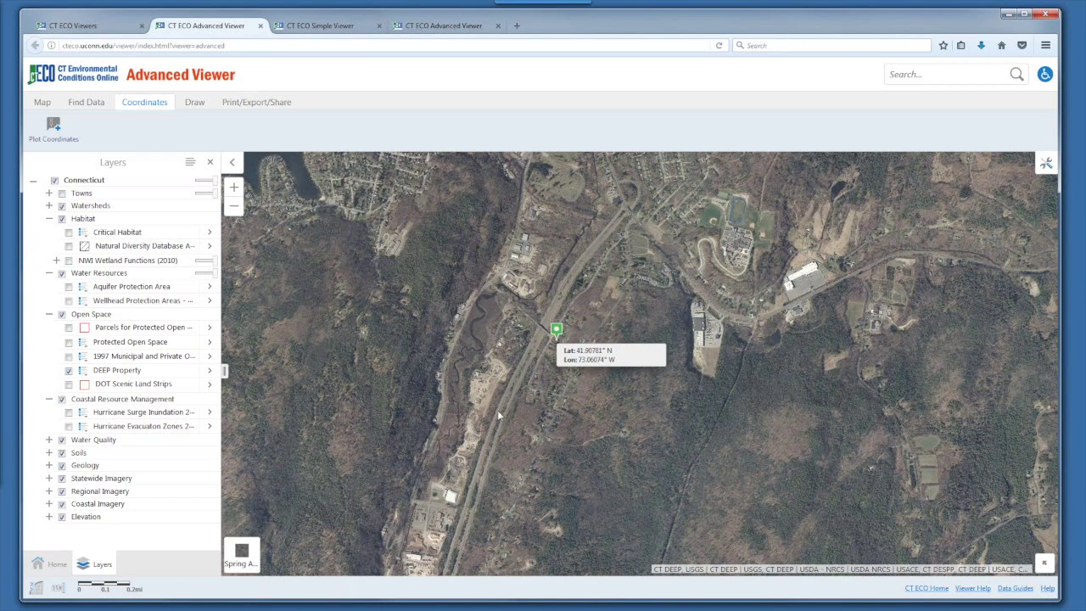
{"action": "left_click", "coordinate": [36, 588]}
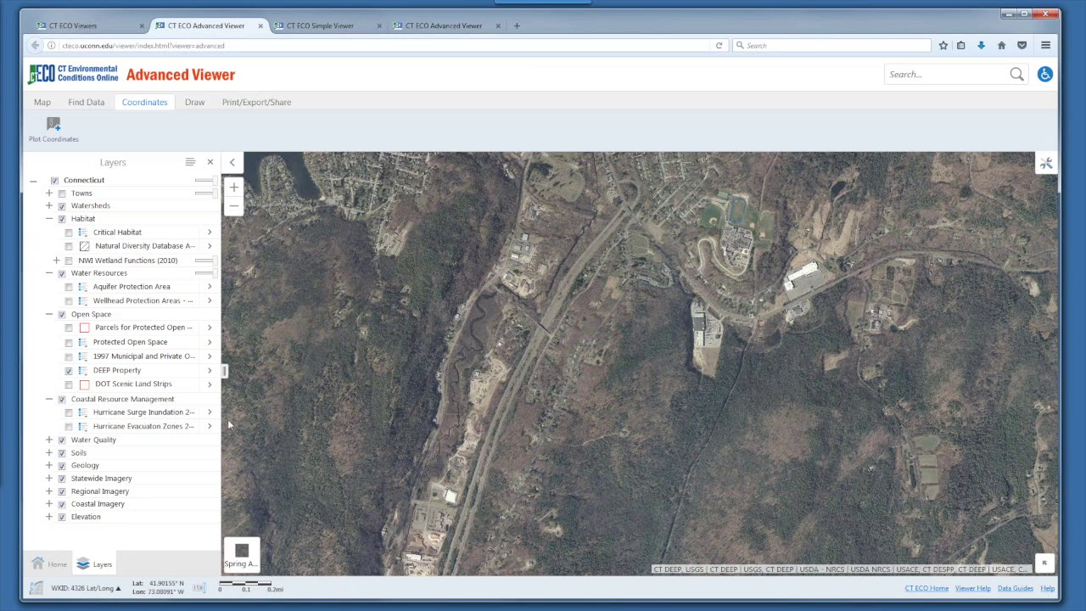
Plot three coordinate points: west of the river, east of the highway, and southwest
{"action": "left_click", "coordinate": [54, 128]}
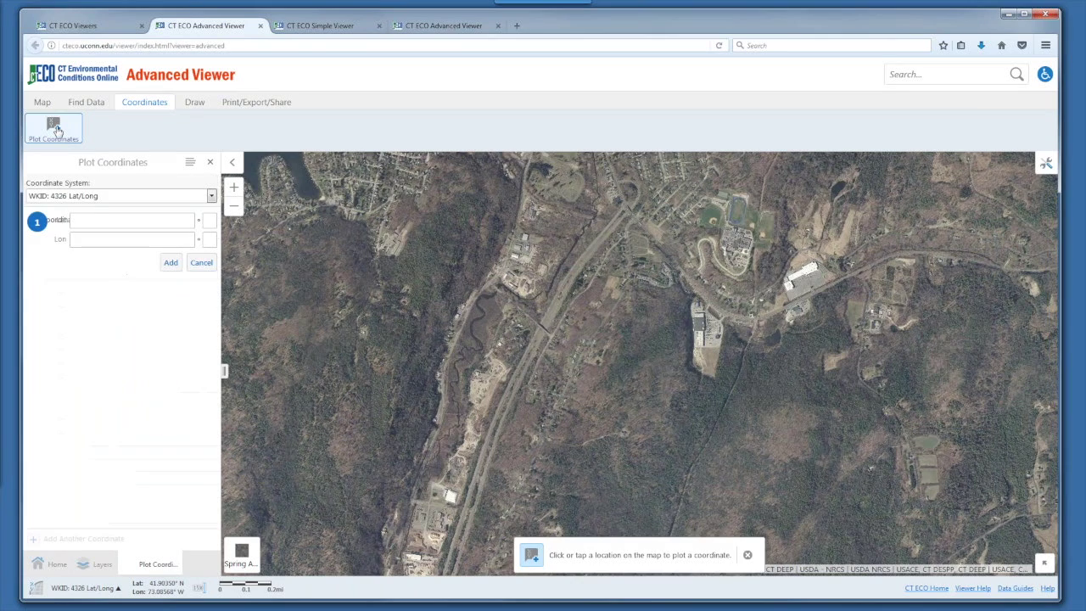
{"action": "left_click", "coordinate": [451, 293]}
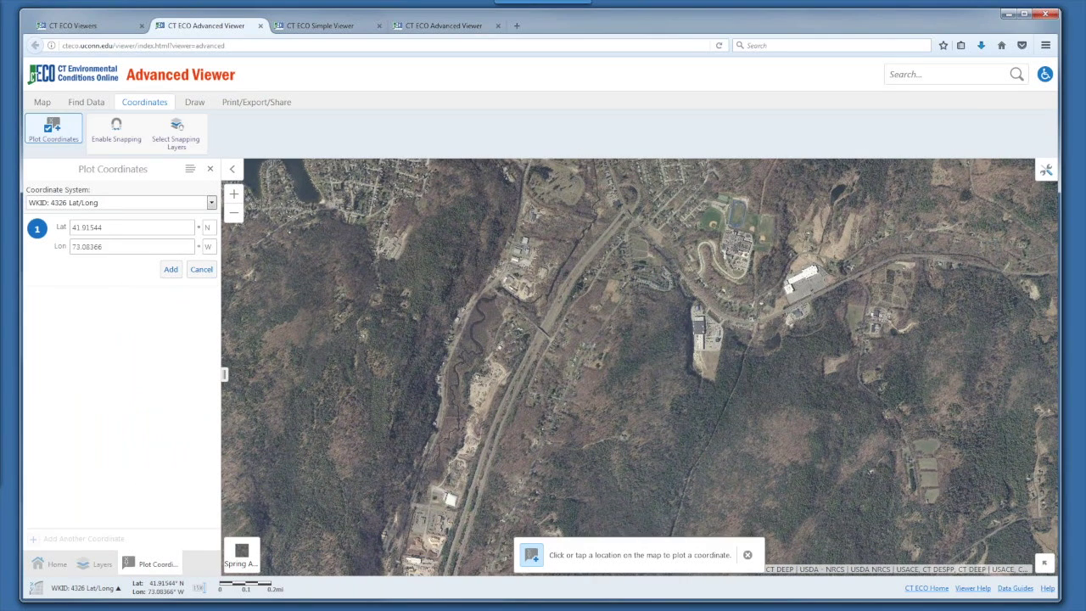
{"action": "left_click", "coordinate": [437, 273]}
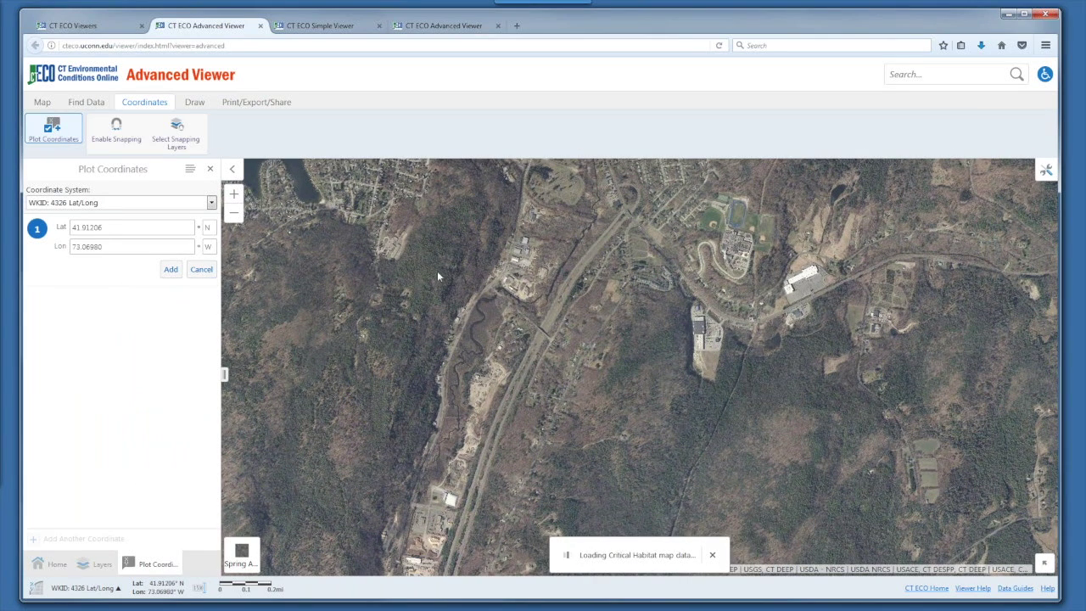
{"action": "left_click", "coordinate": [436, 270]}
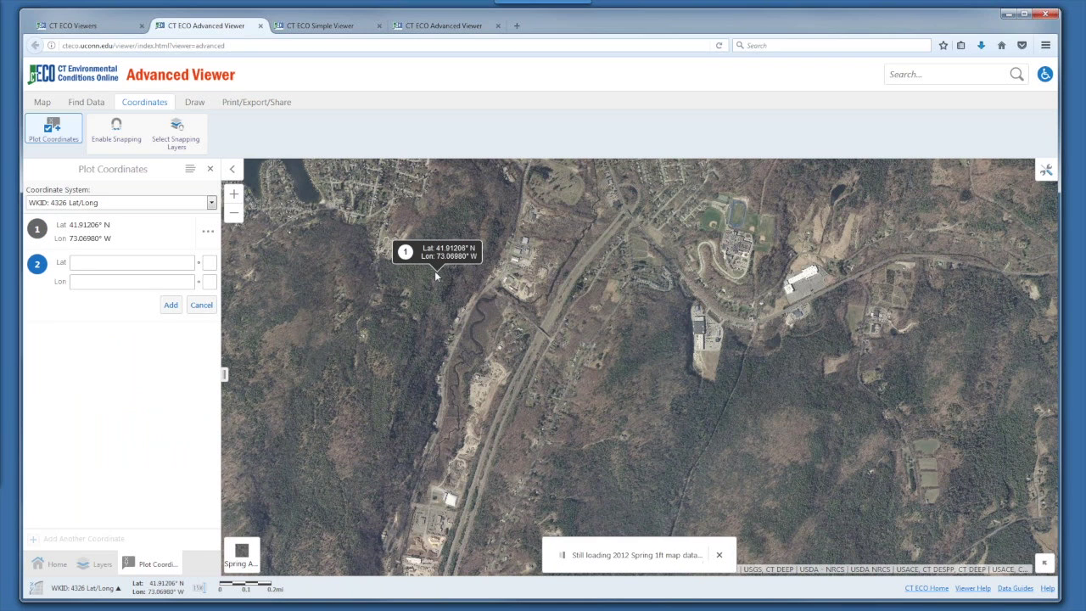
{"action": "left_click", "coordinate": [625, 378]}
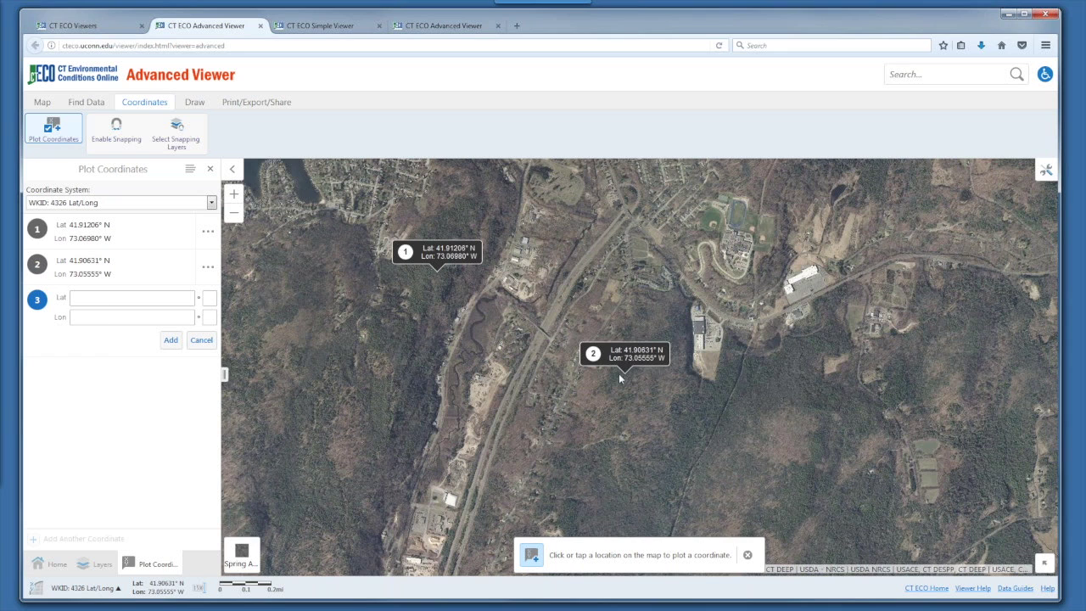
{"action": "left_click", "coordinate": [400, 407]}
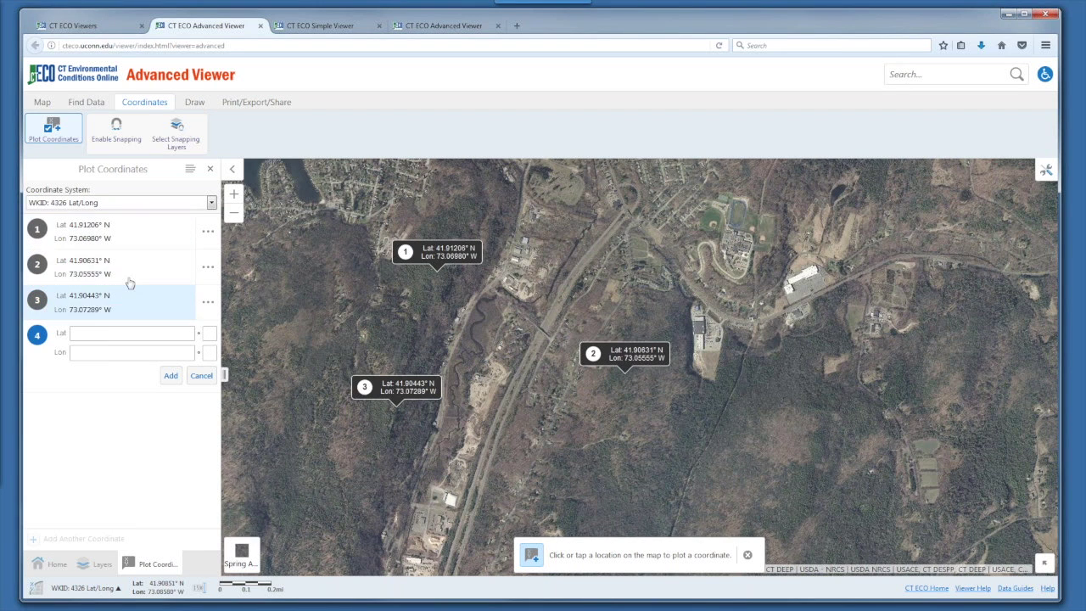
Edit coordinate 2's location and save it with Update
{"action": "left_click", "coordinate": [207, 270]}
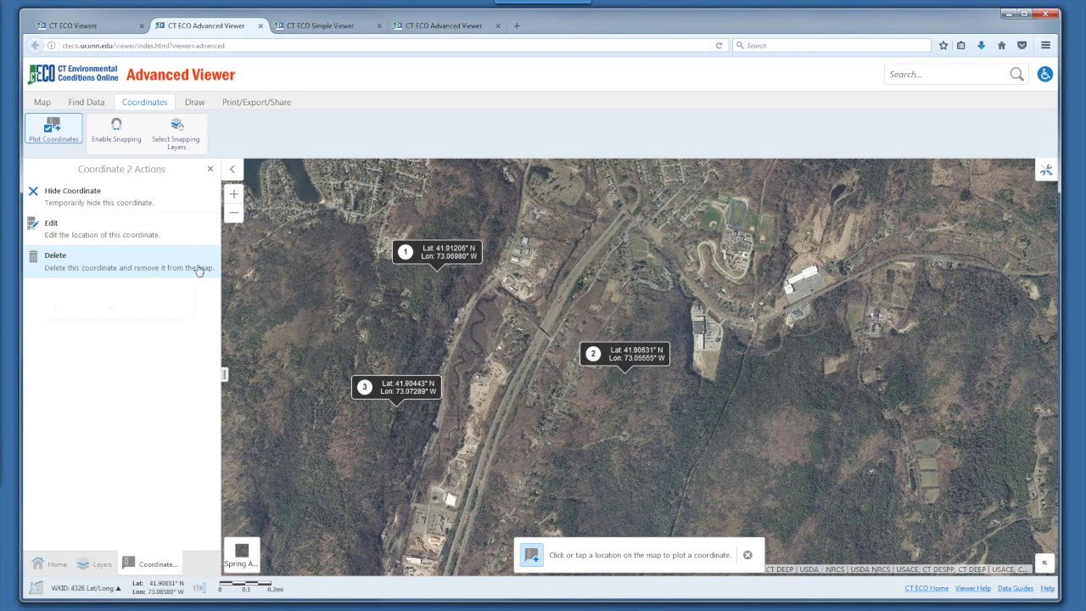
{"action": "left_click", "coordinate": [108, 238]}
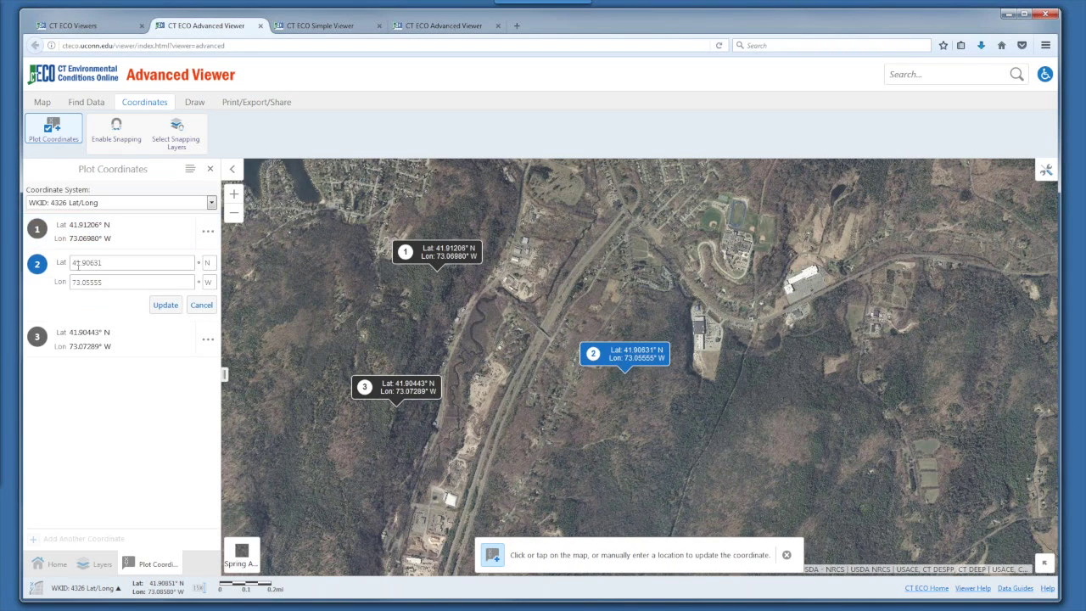
{"action": "left_click", "coordinate": [166, 306]}
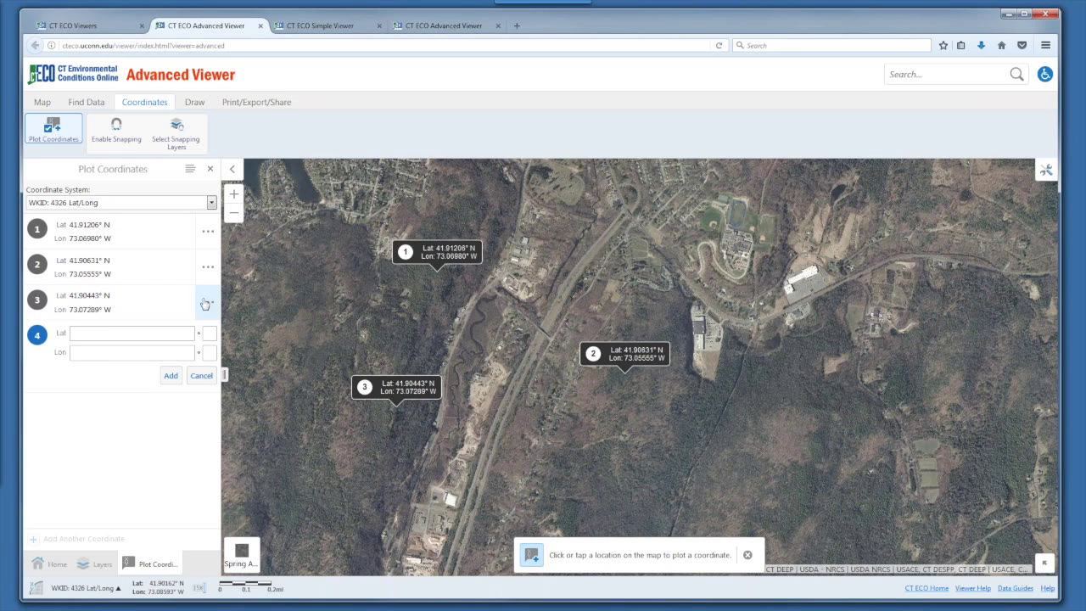
Hide coordinate 2 from the map, then show it again
{"action": "left_click", "coordinate": [209, 270]}
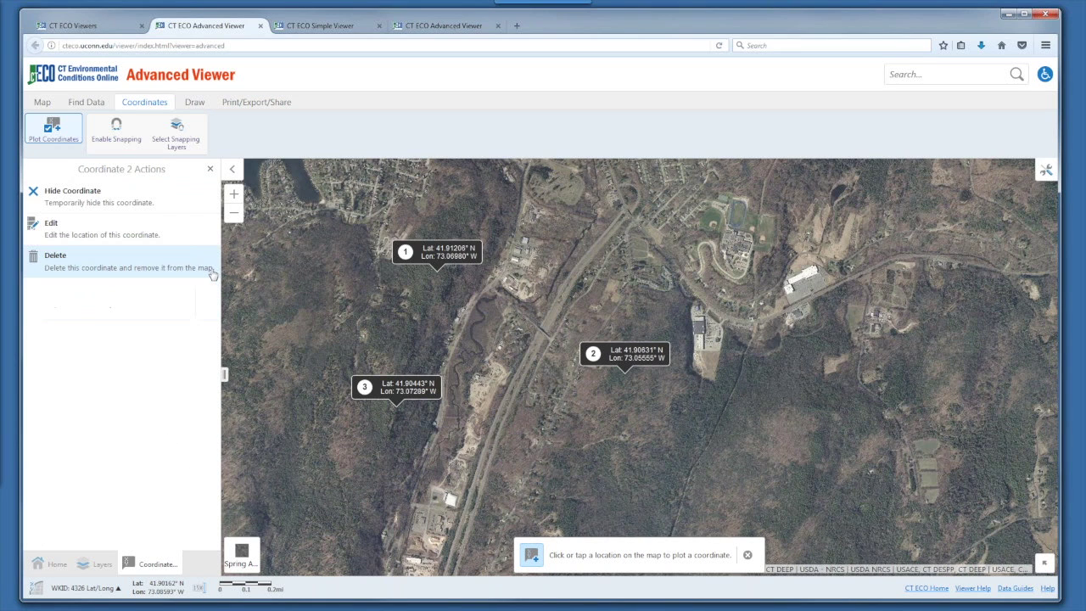
{"action": "left_click", "coordinate": [103, 201]}
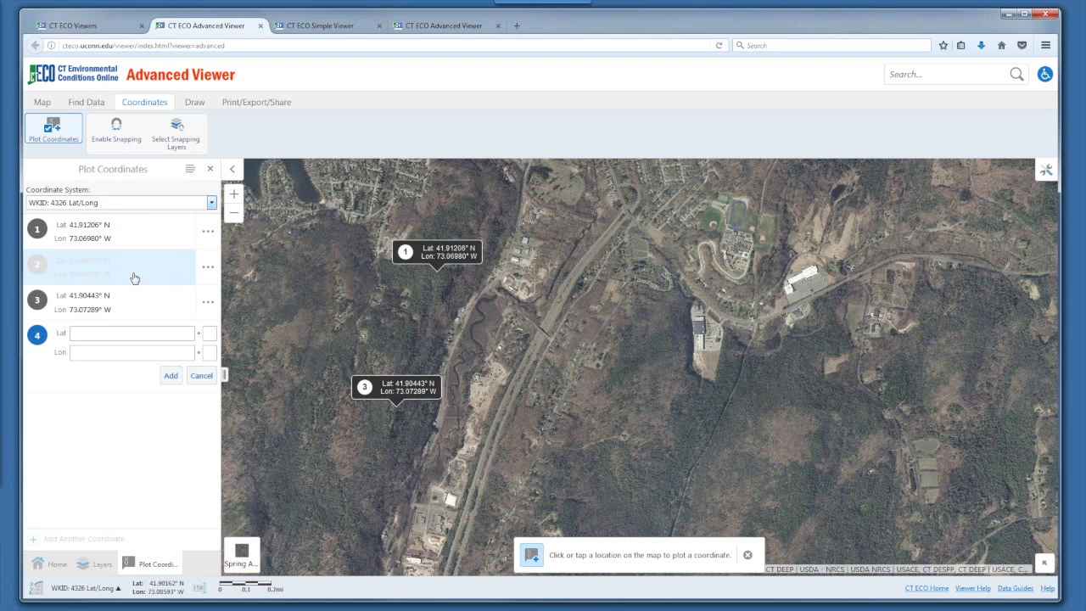
{"action": "left_click", "coordinate": [208, 268]}
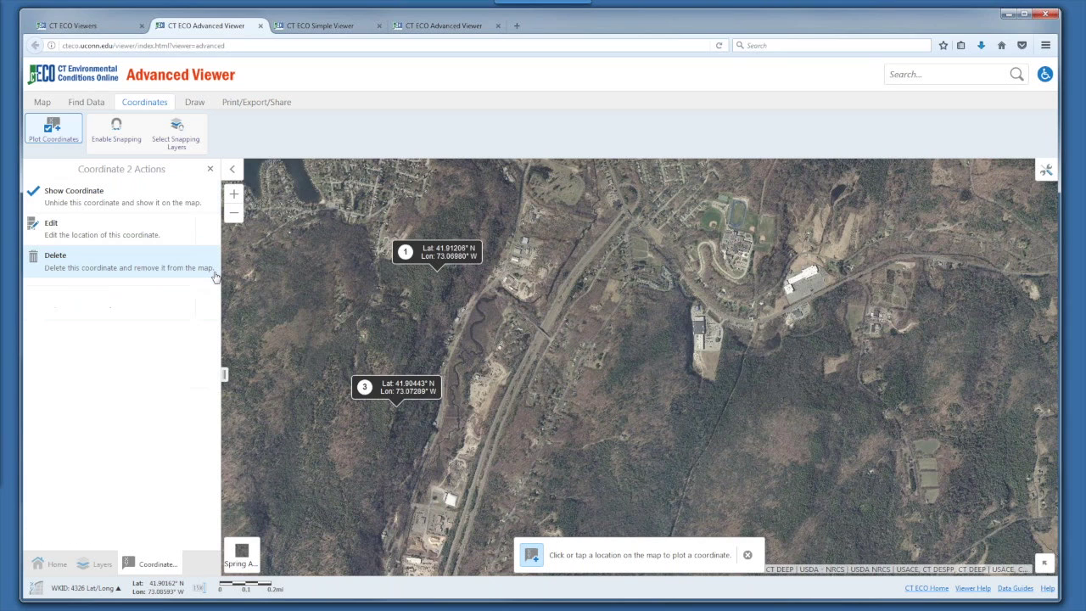
{"action": "left_click", "coordinate": [140, 195]}
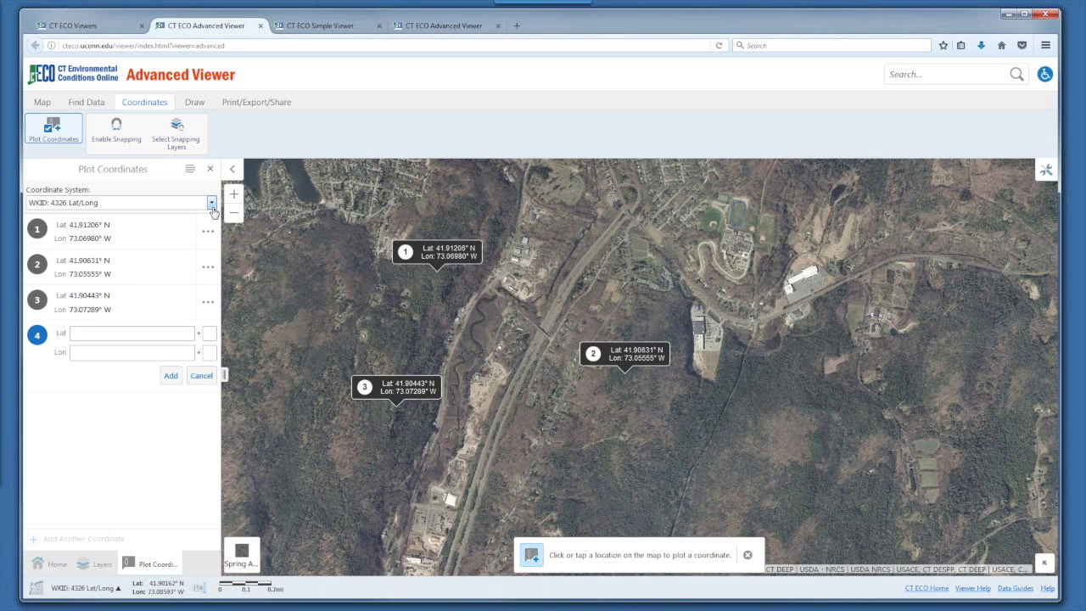
Delete coordinate 2, then delete all remaining coordinates and confirm with OK
{"action": "left_click", "coordinate": [208, 268]}
{"action": "left_click", "coordinate": [65, 266]}
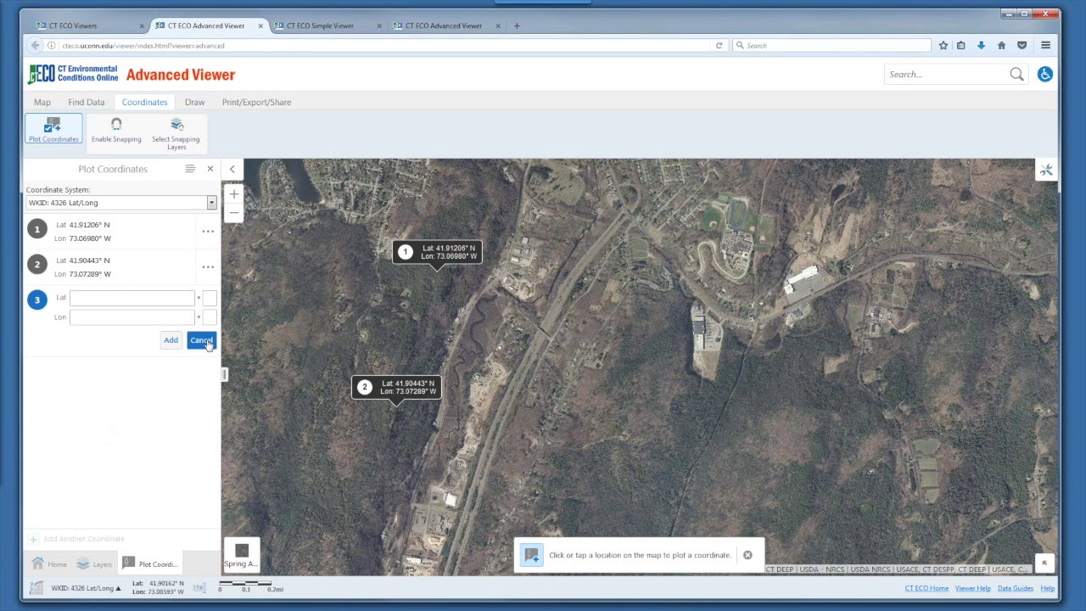
{"action": "left_click", "coordinate": [190, 169]}
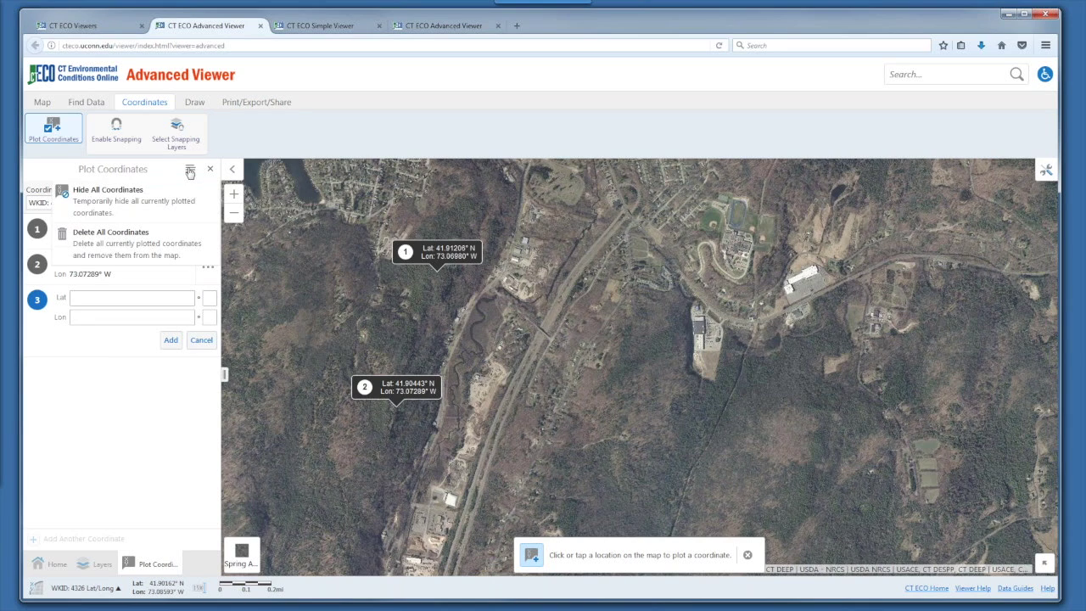
{"action": "left_click", "coordinate": [140, 256]}
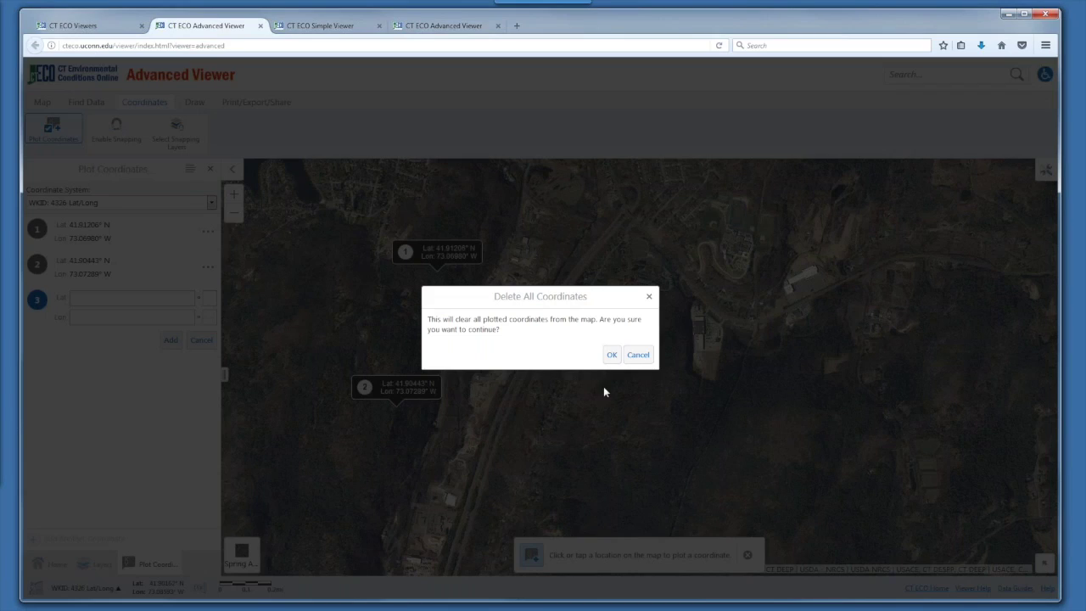
{"action": "left_click", "coordinate": [612, 354]}
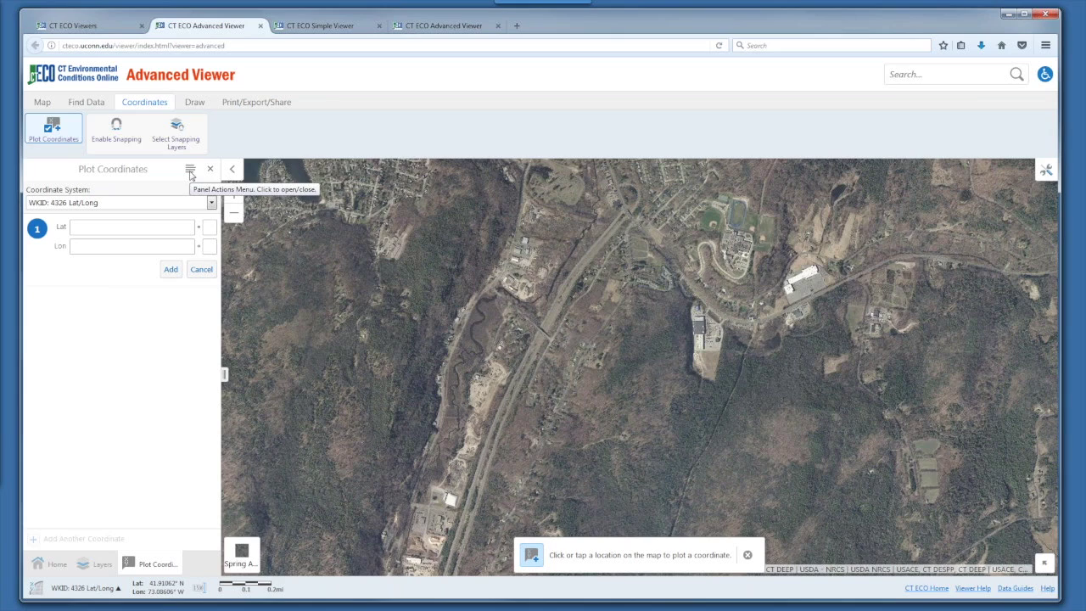
{"action": "left_click", "coordinate": [189, 107]}
Zoom in on the school and sports fields and select the Point drawing tool
{"action": "left_click_drag", "start_coordinate": [690, 315], "coordinate": [510, 430]}
{"action": "scroll", "coordinate": [510, 429], "scroll_direction": "up", "scroll_amount": 1}
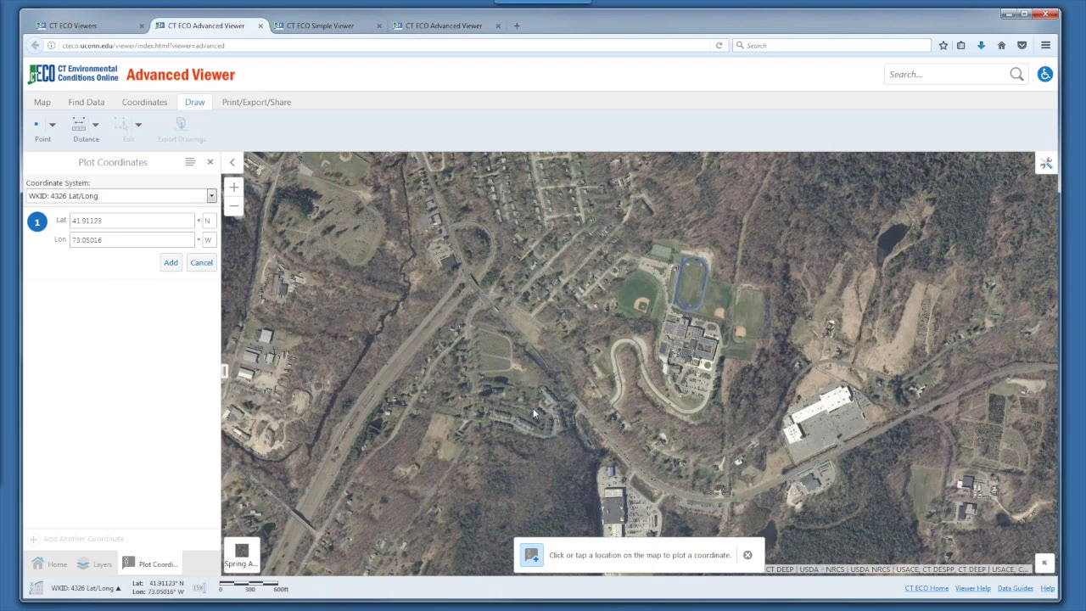
{"action": "left_click", "coordinate": [201, 262]}
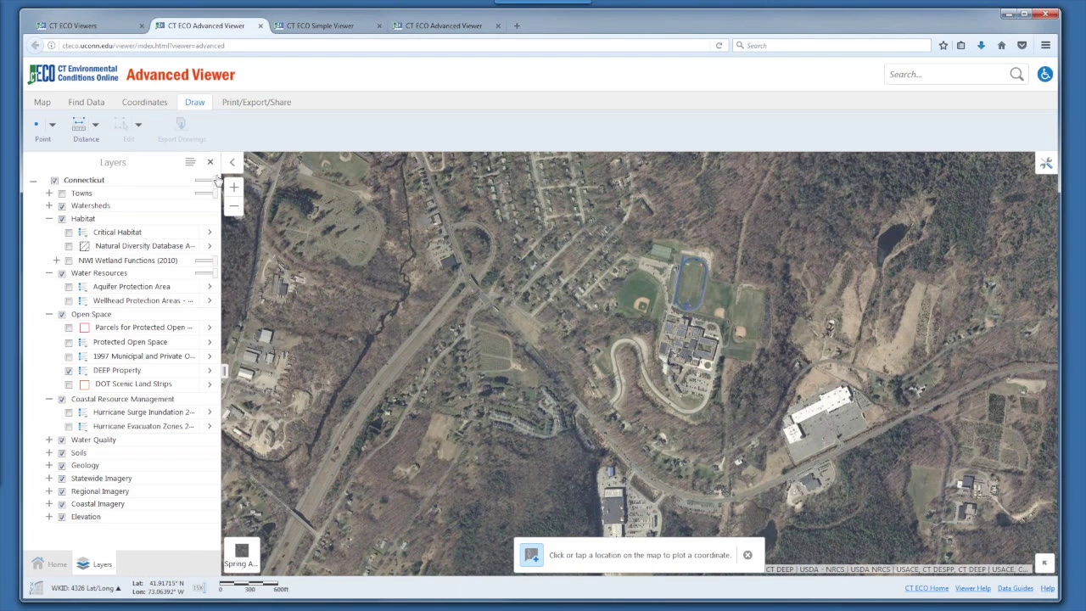
{"action": "left_click", "coordinate": [52, 125]}
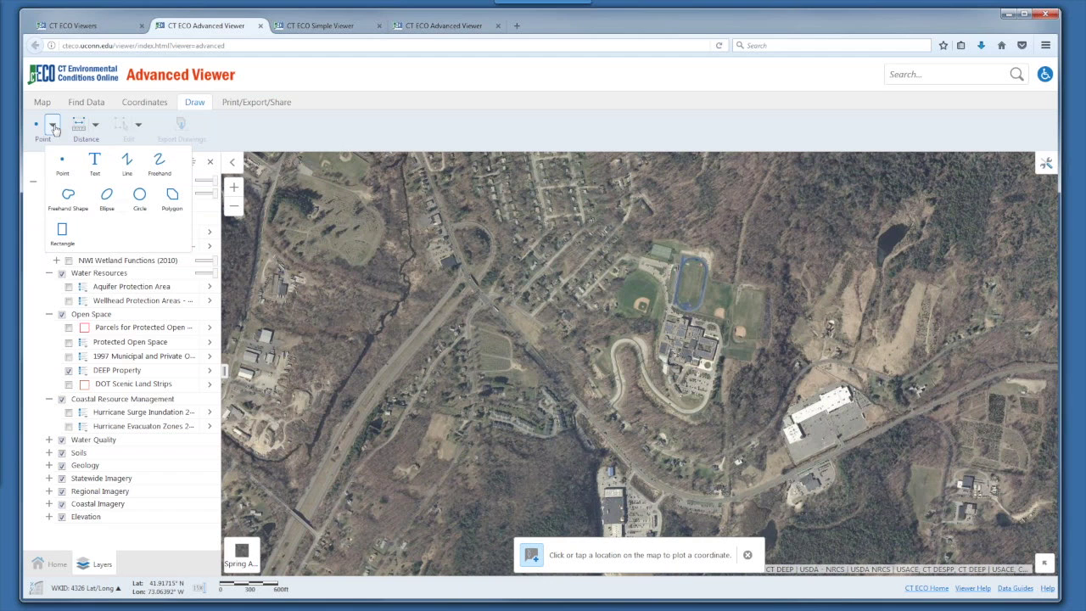
{"action": "left_click", "coordinate": [53, 126]}
{"action": "left_click", "coordinate": [53, 126]}
{"action": "left_click", "coordinate": [62, 161]}
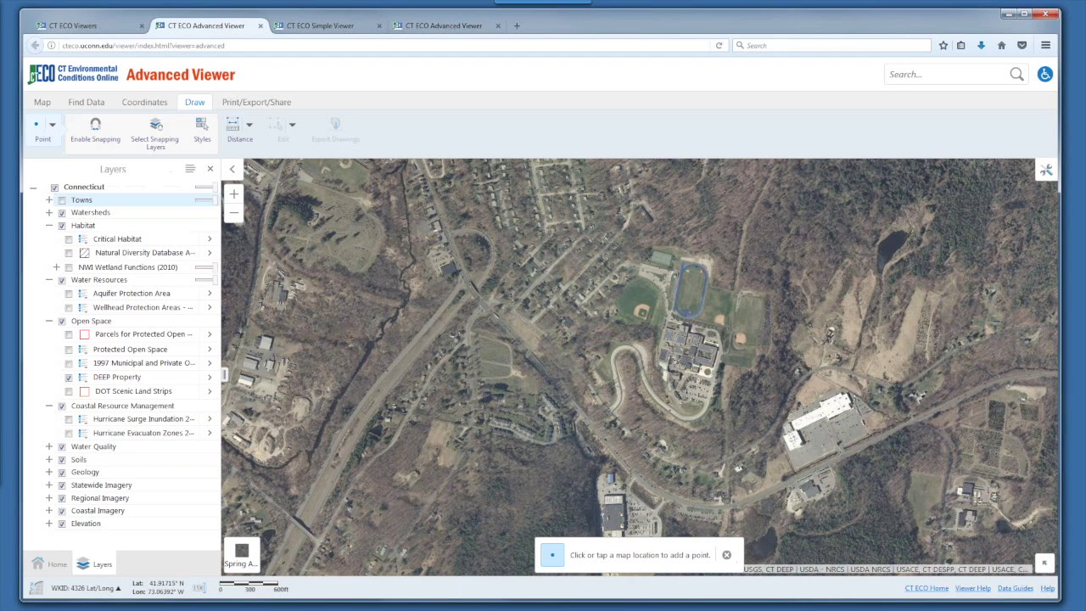
Place three blue points, then switch the style to red and add a red point on the field
{"action": "left_click", "coordinate": [578, 322]}
{"action": "left_click", "coordinate": [534, 263]}
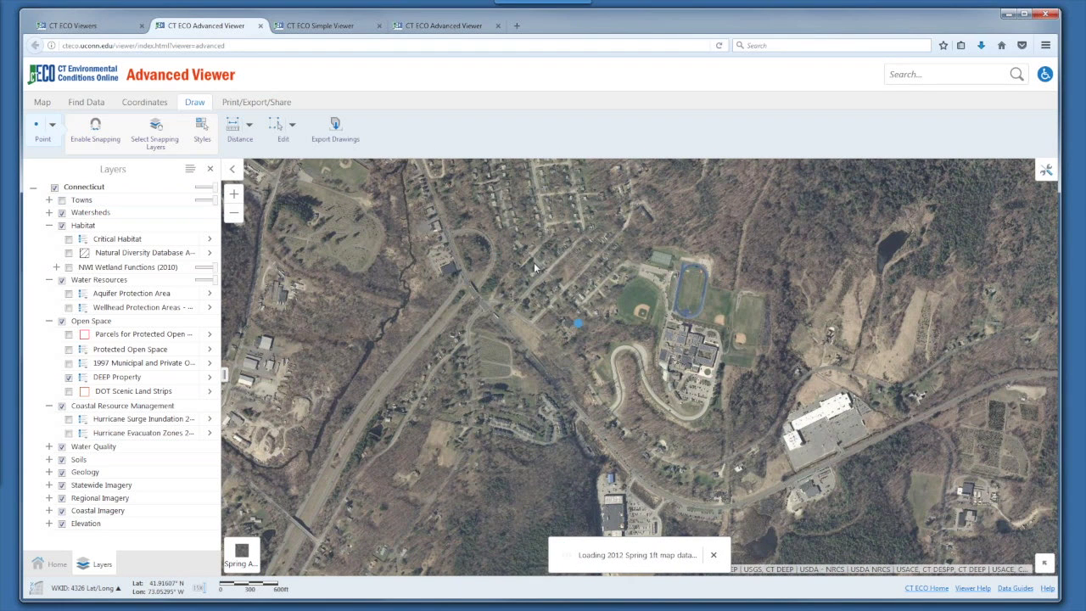
{"action": "left_click", "coordinate": [467, 357]}
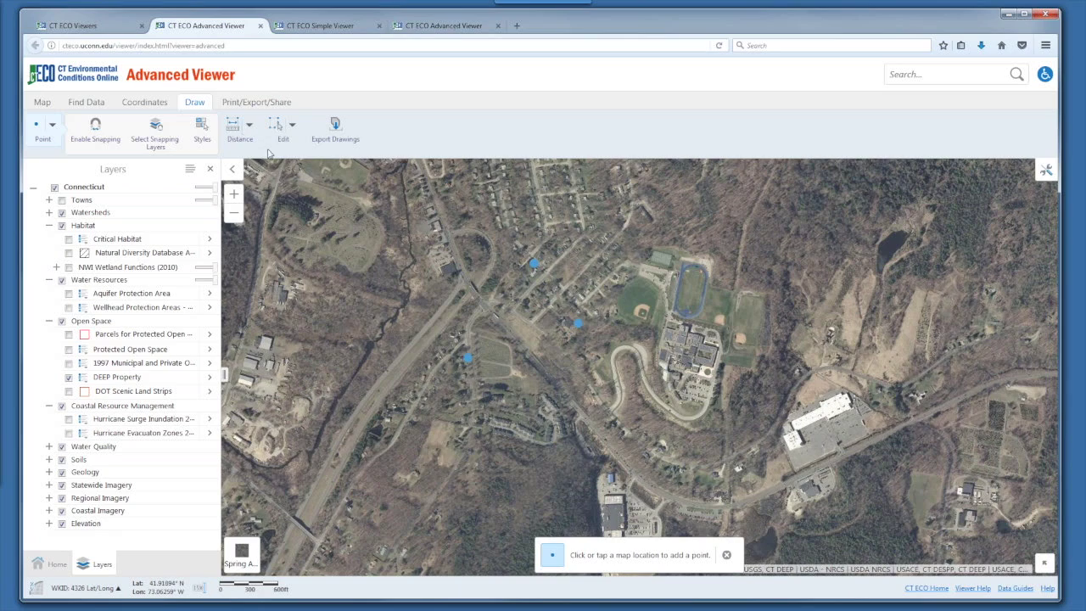
{"action": "left_click", "coordinate": [203, 128]}
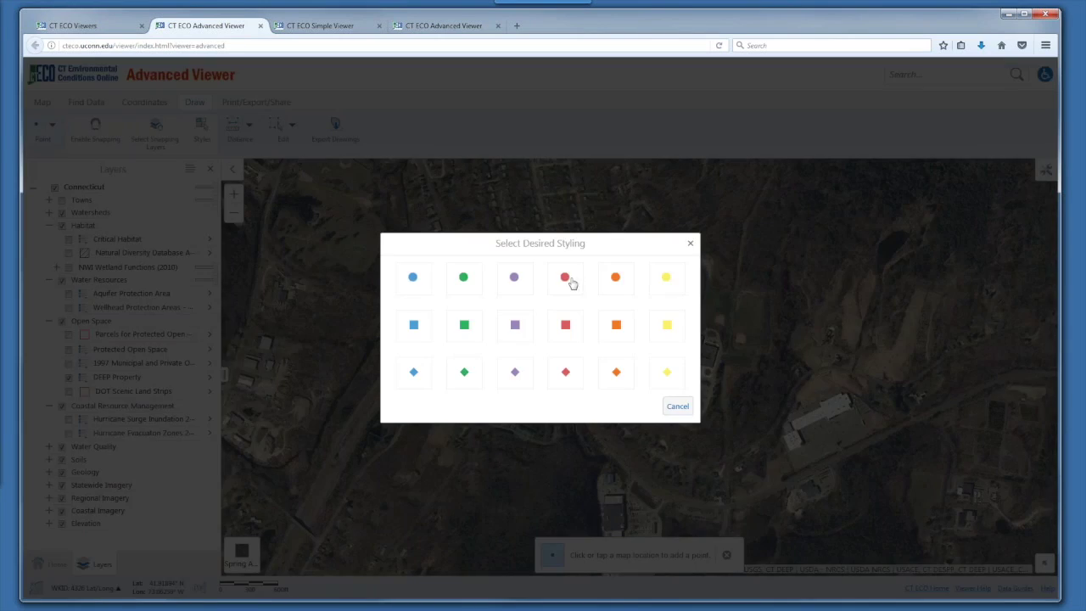
{"action": "left_click", "coordinate": [567, 278]}
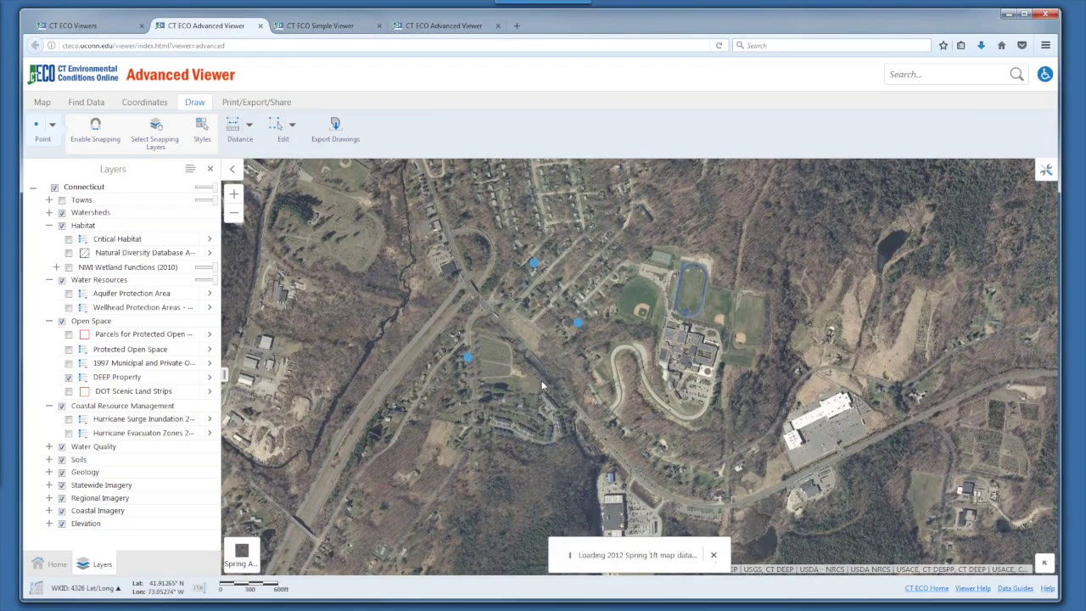
{"action": "left_click", "coordinate": [521, 376]}
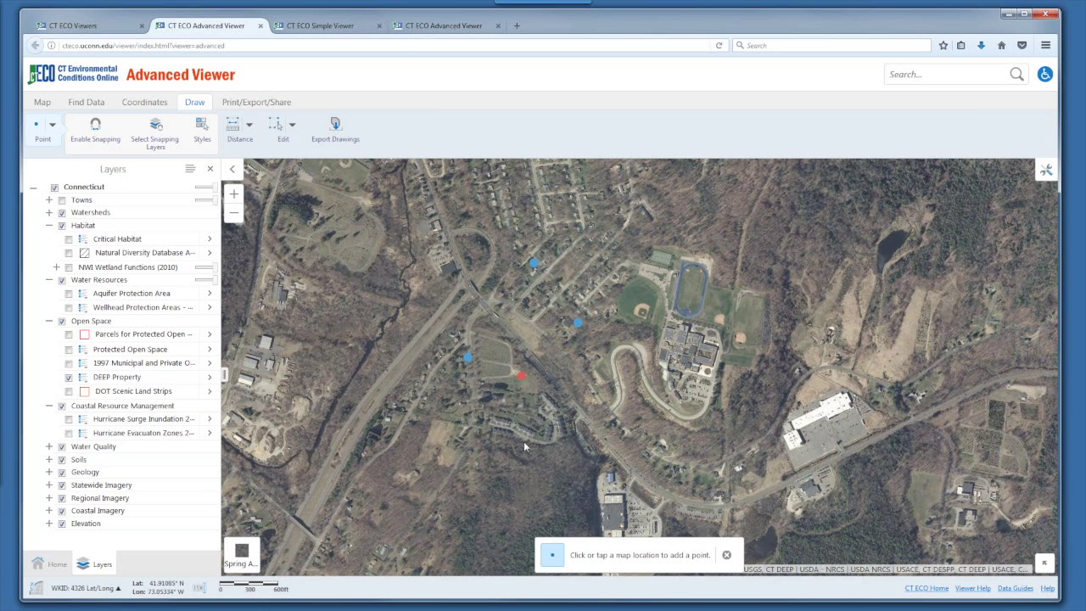
{"action": "left_click", "coordinate": [52, 124]}
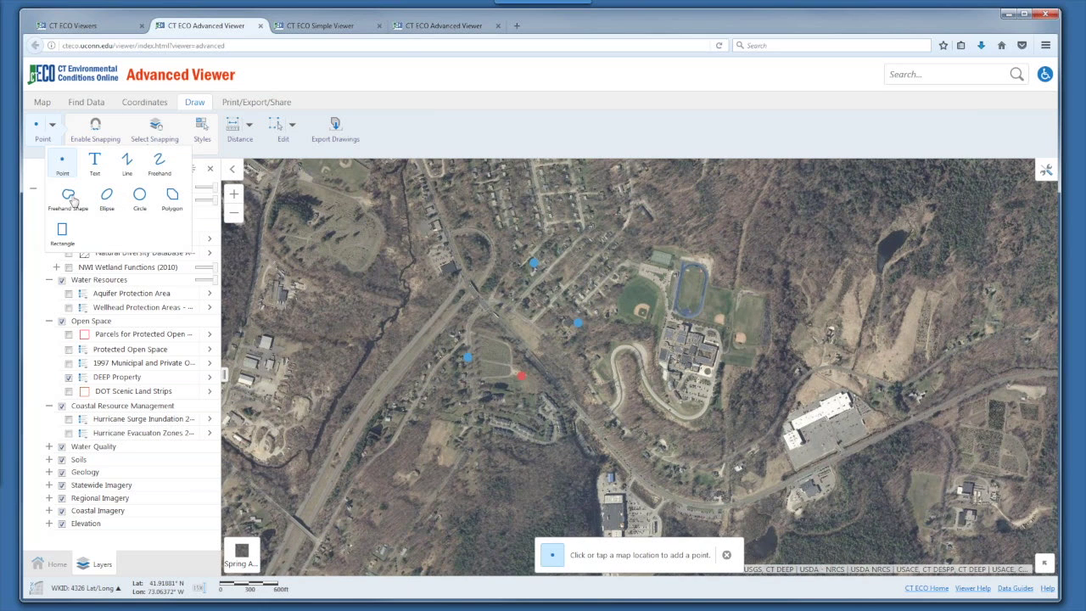
Draw a blue circle over the stream area and a yellow circle west of it
{"action": "left_click", "coordinate": [62, 232]}
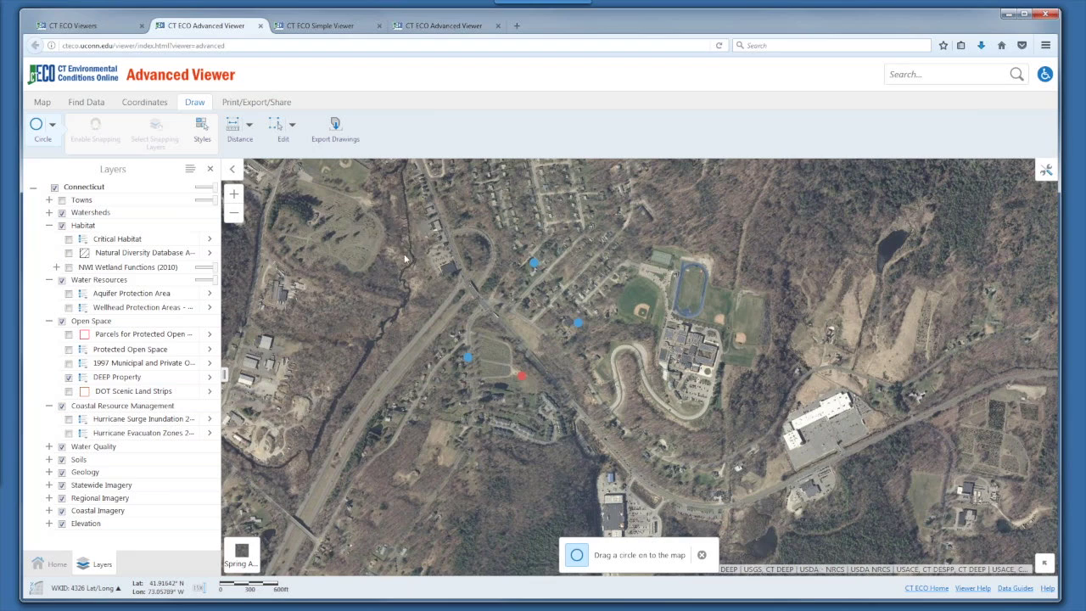
{"action": "left_click_drag", "start_coordinate": [405, 250], "coordinate": [385, 284]}
{"action": "left_click", "coordinate": [203, 136]}
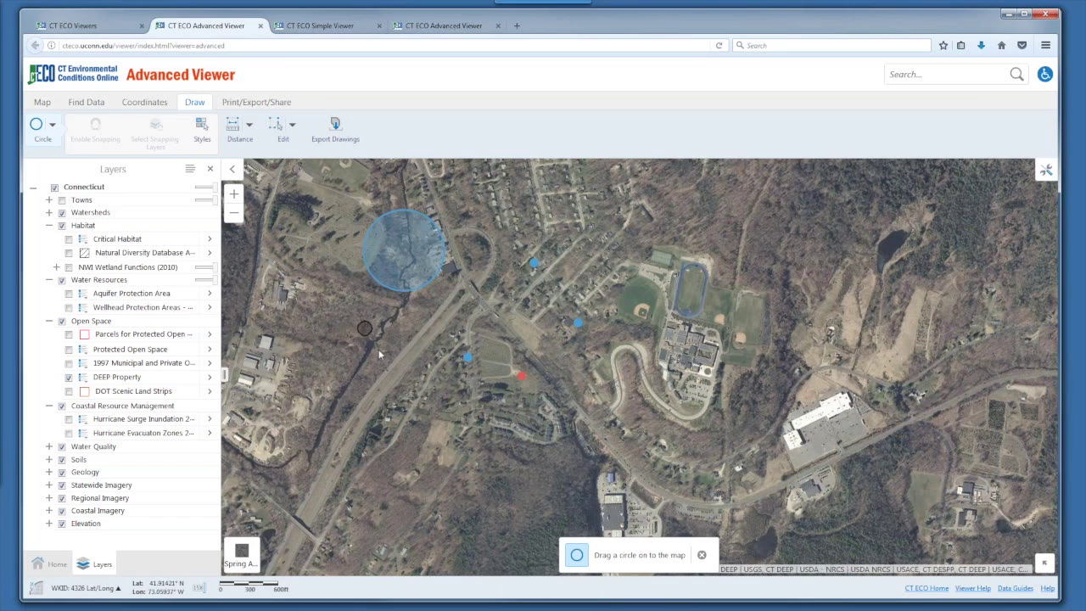
{"action": "left_click_drag", "start_coordinate": [366, 333], "coordinate": [411, 358]}
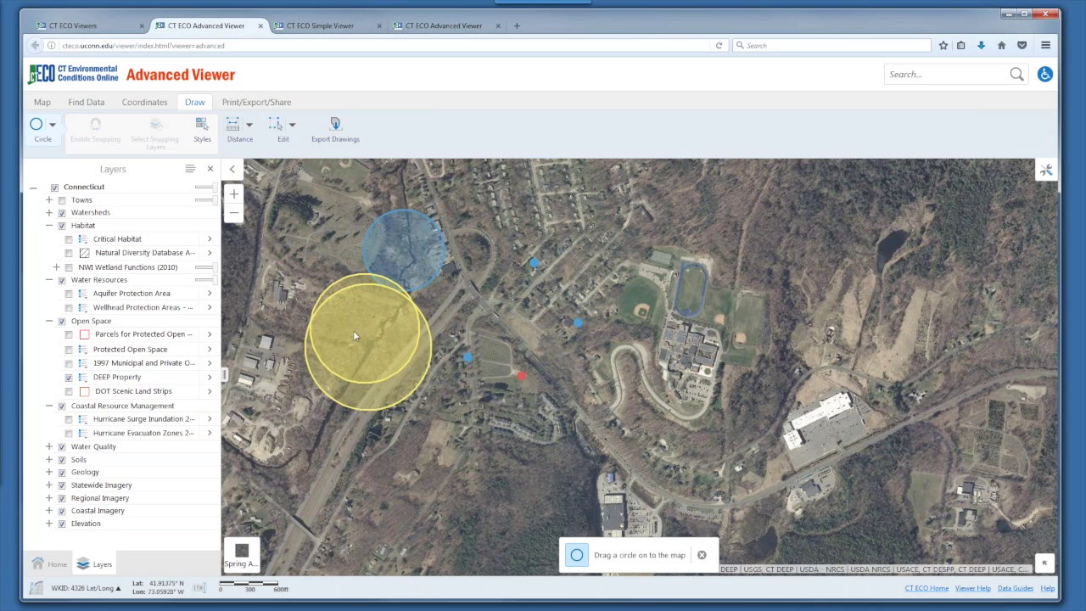
{"action": "left_click", "coordinate": [52, 124]}
{"action": "left_click", "coordinate": [52, 124]}
{"action": "left_click", "coordinate": [52, 124]}
{"action": "left_click", "coordinate": [547, 125]}
Move and shrink the yellow circle, restyle it red, and nudge a blue point north
{"action": "left_click", "coordinate": [282, 128]}
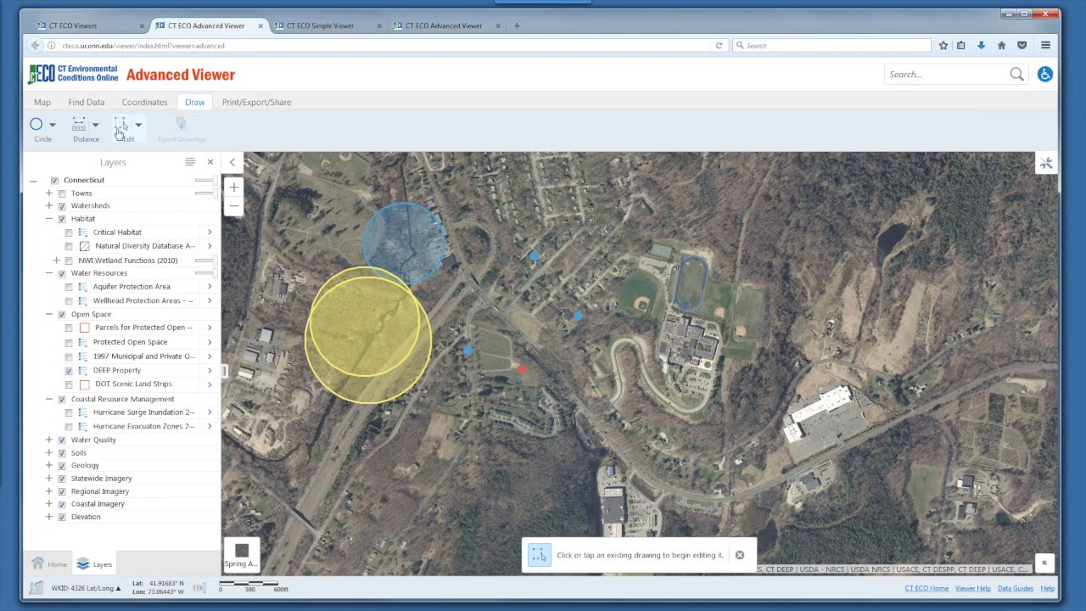
{"action": "left_click", "coordinate": [392, 354]}
{"action": "mouse_move", "coordinate": [360, 327]}
{"action": "left_mouse_down"}
{"action": "mouse_move", "coordinate": [490, 316]}
{"action": "mouse_move", "coordinate": [459, 386]}
{"action": "mouse_move", "coordinate": [477, 389]}
{"action": "left_mouse_up"}
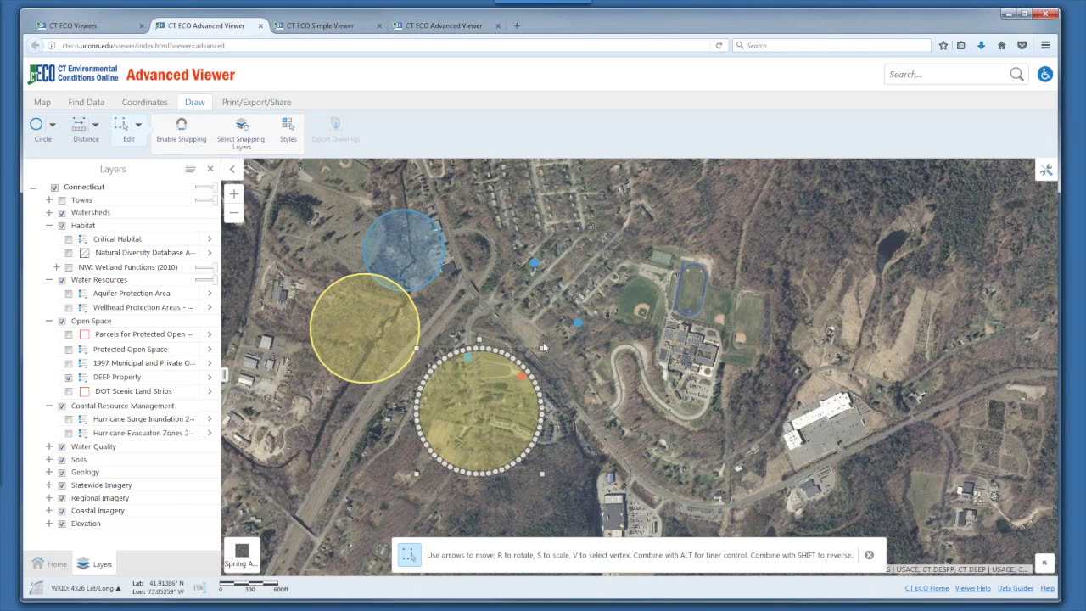
{"action": "left_click_drag", "start_coordinate": [541, 346], "coordinate": [504, 394]}
{"action": "left_click", "coordinate": [287, 136]}
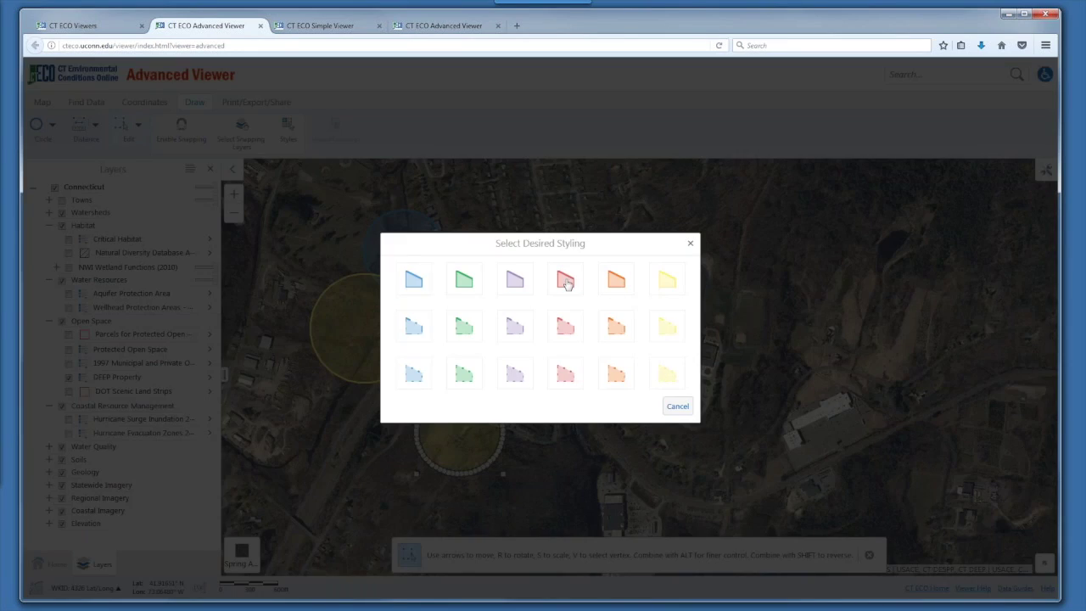
{"action": "left_click", "coordinate": [565, 281]}
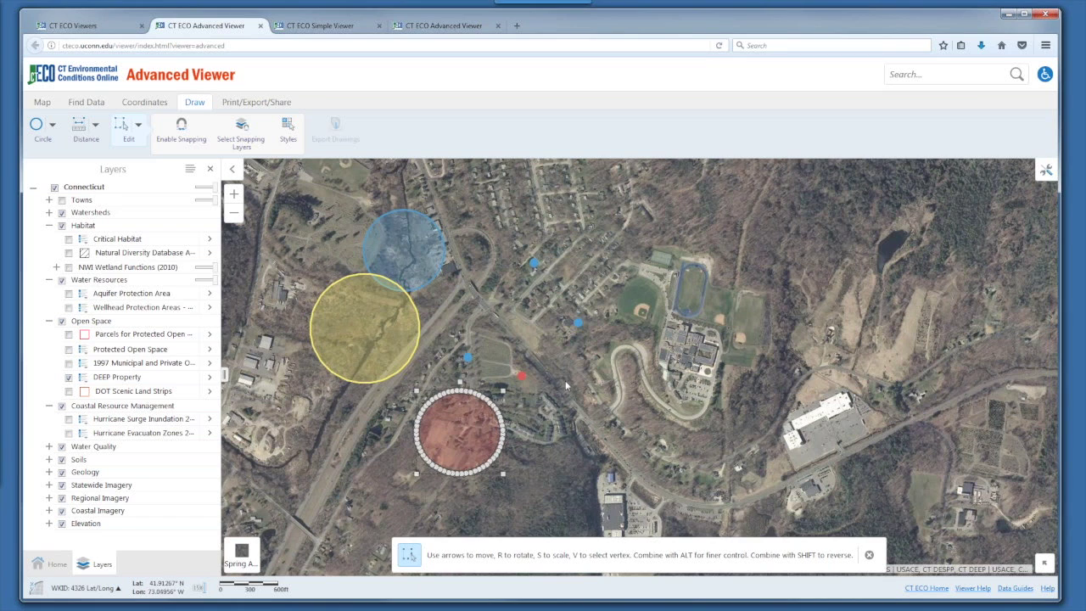
{"action": "left_click", "coordinate": [520, 458]}
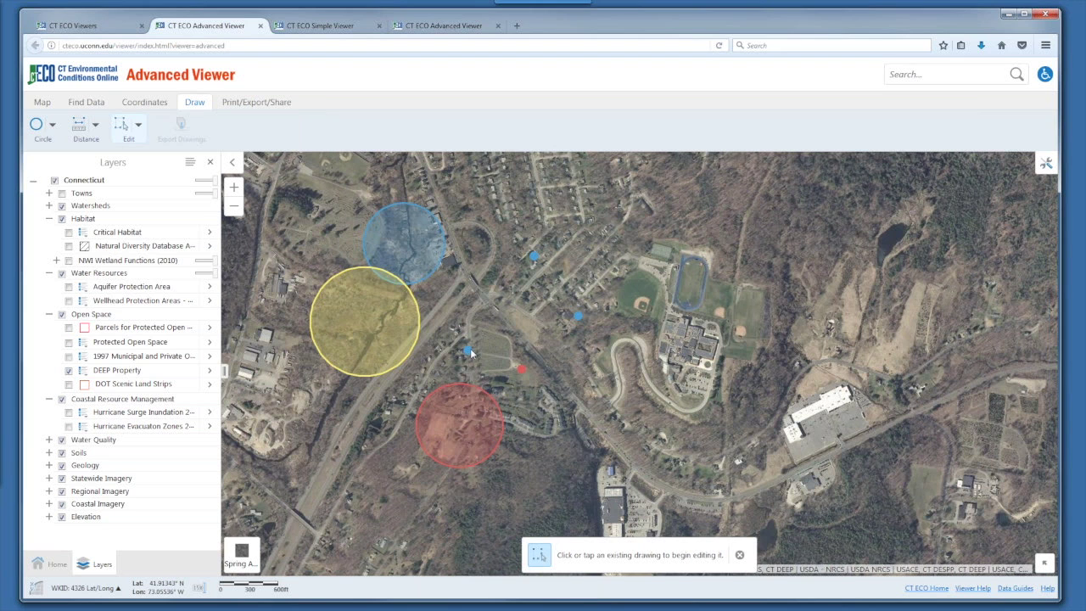
{"action": "left_click", "coordinate": [467, 352]}
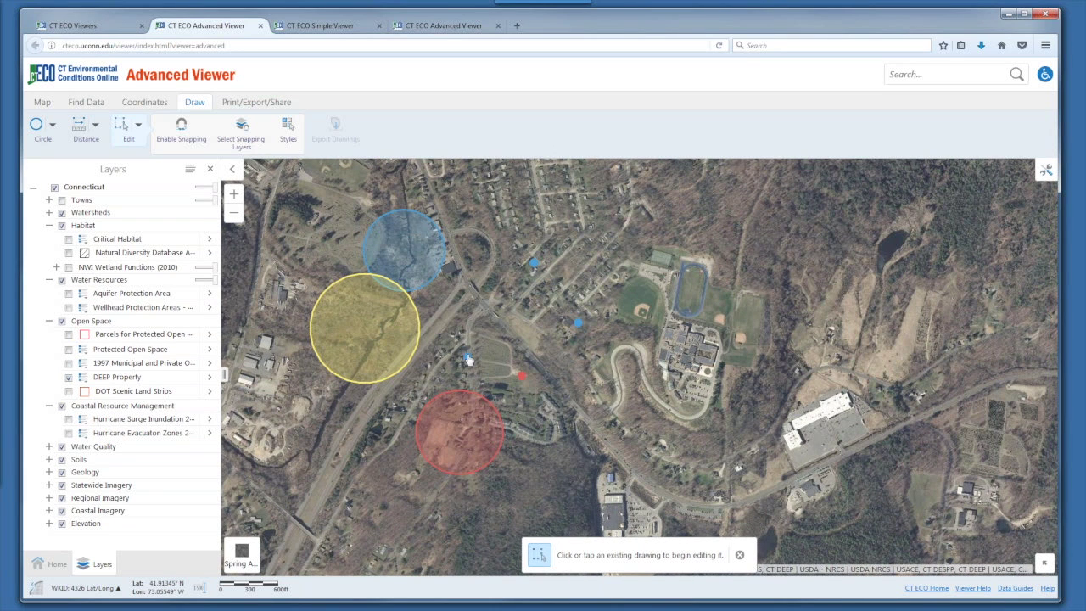
{"action": "mouse_move", "coordinate": [467, 356]}
{"action": "left_mouse_down"}
{"action": "mouse_move", "coordinate": [478, 326]}
{"action": "mouse_move", "coordinate": [513, 297]}
{"action": "mouse_move", "coordinate": [501, 282]}
{"action": "left_mouse_up"}
{"action": "left_click", "coordinate": [121, 130]}
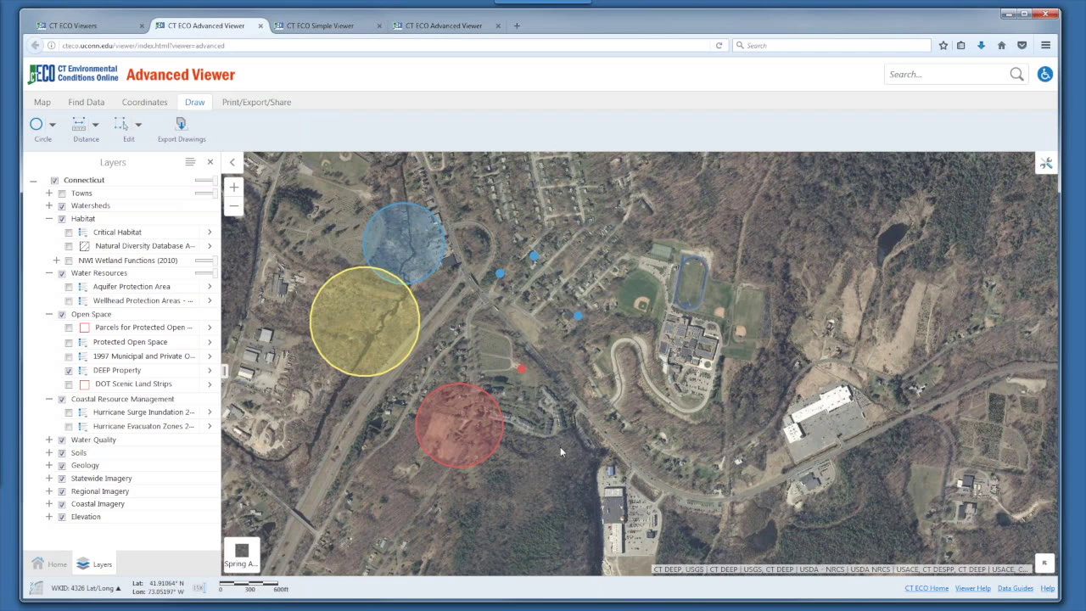
Set up Print with 8.5 x 11 Landscape, unlock the preview from the map, and pan the drawings into frame
{"action": "left_click", "coordinate": [249, 104]}
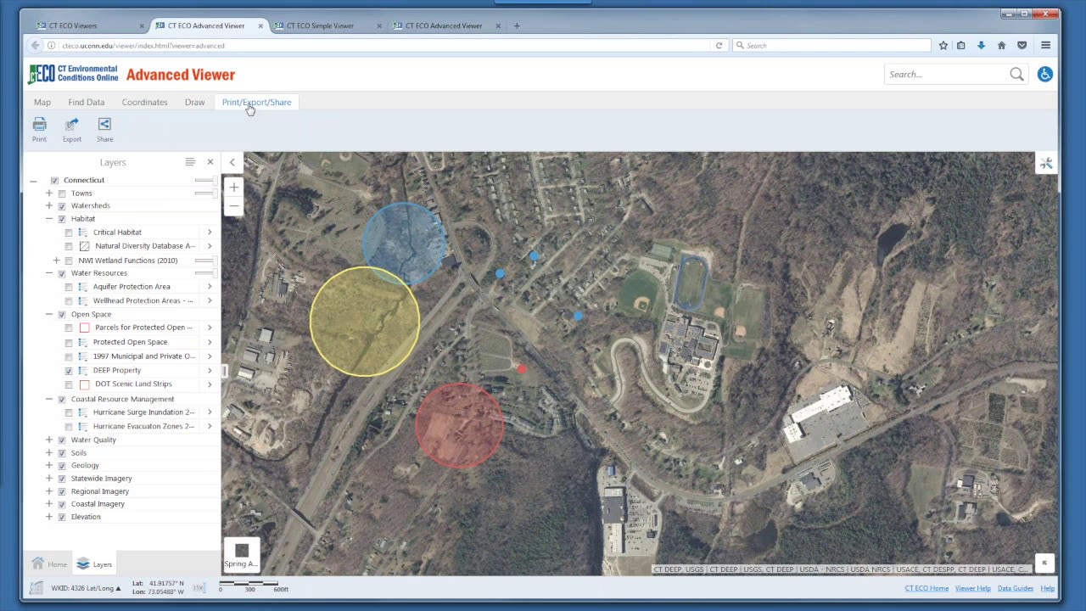
{"action": "left_click", "coordinate": [195, 103]}
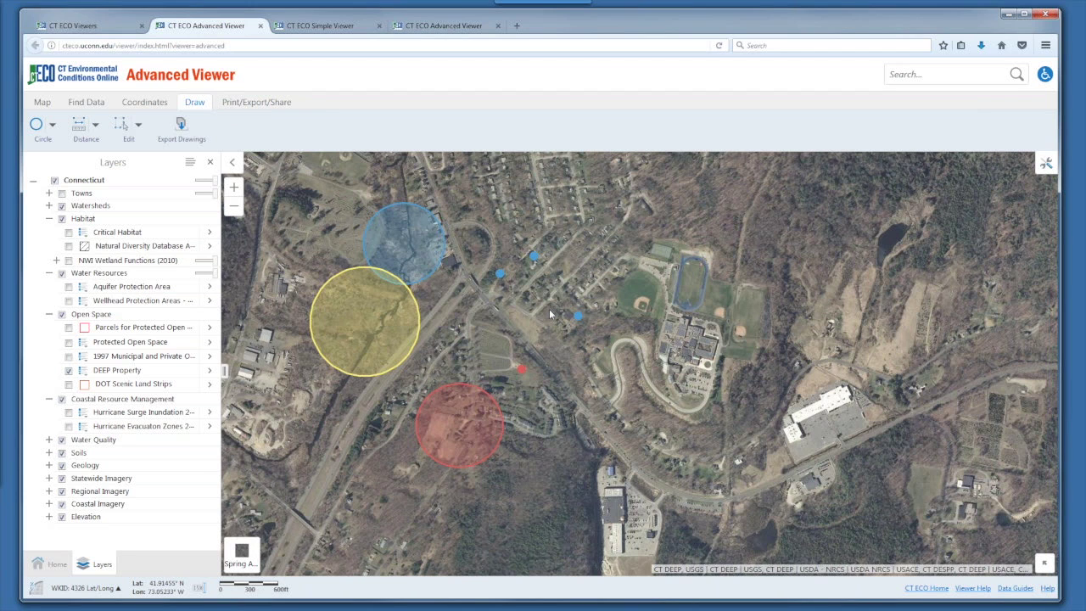
{"action": "left_click", "coordinate": [250, 106]}
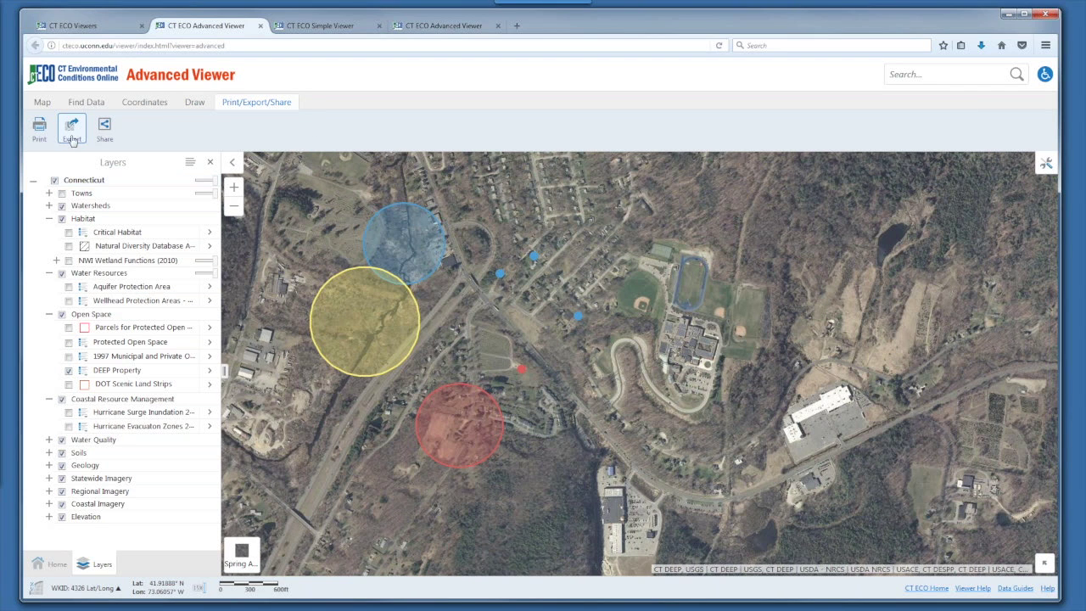
{"action": "left_click", "coordinate": [39, 134]}
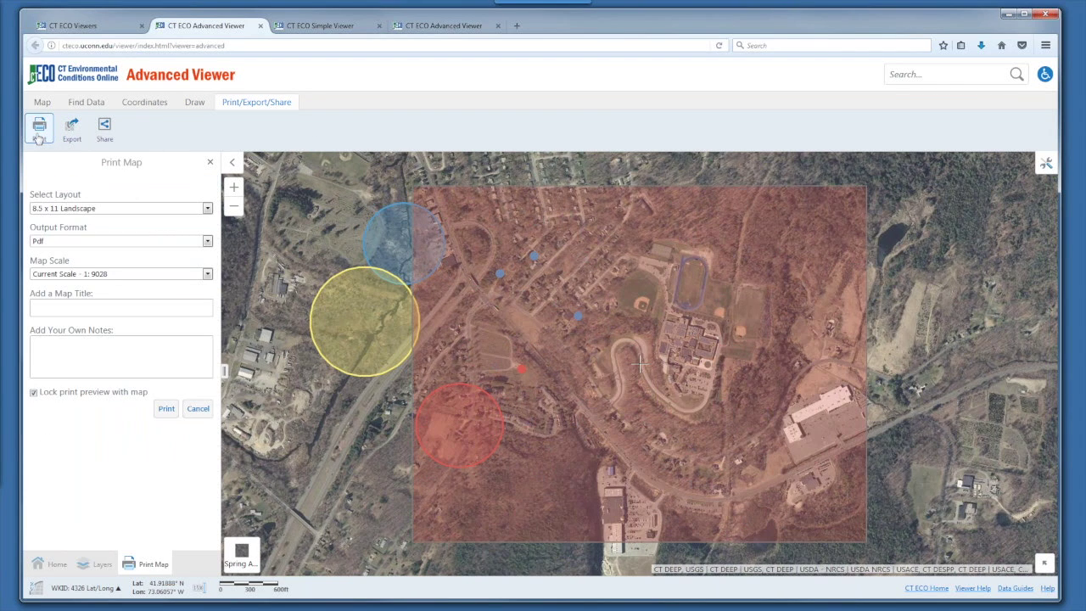
{"action": "left_click", "coordinate": [131, 208]}
{"action": "left_click", "coordinate": [130, 213]}
{"action": "left_click", "coordinate": [53, 393]}
{"action": "left_click_drag", "start_coordinate": [344, 473], "coordinate": [486, 478]}
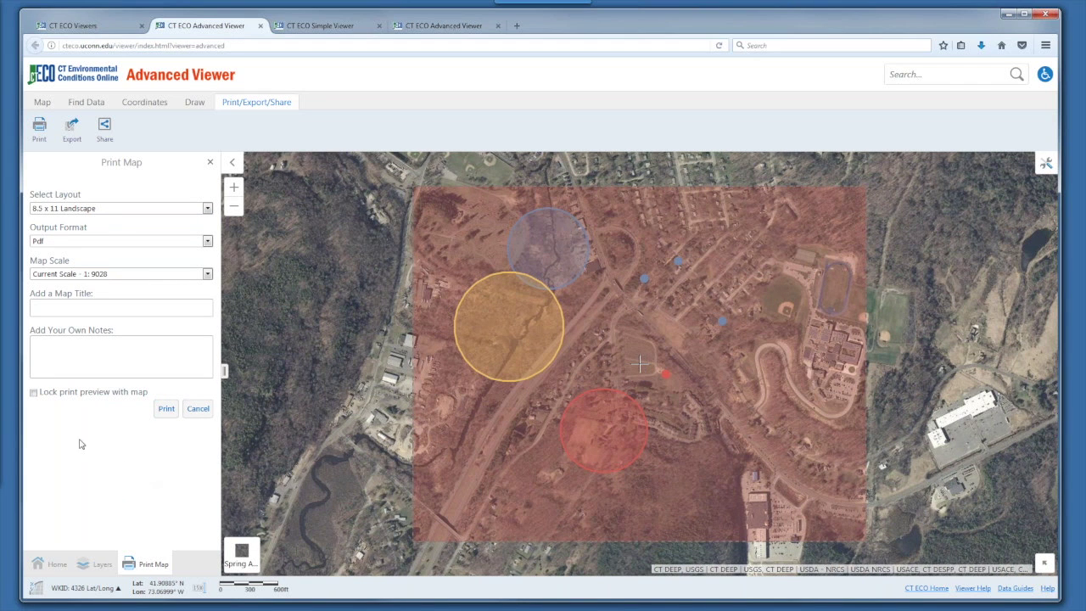
View the Share dialog, close it, and return to the CT ECO Viewers browser tab
{"action": "left_click", "coordinate": [104, 127]}
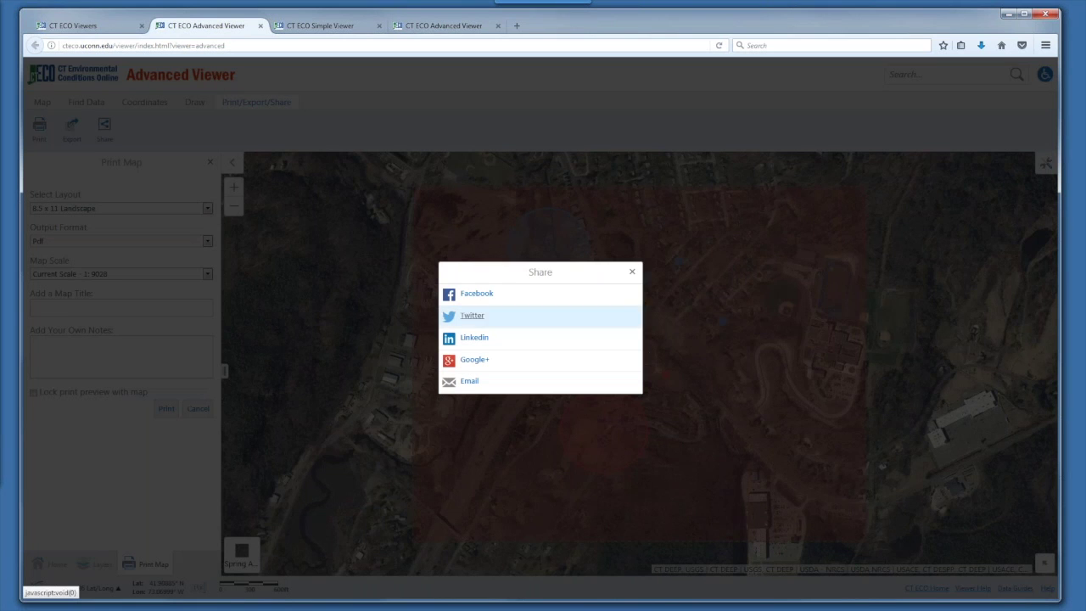
{"action": "left_click", "coordinate": [632, 273]}
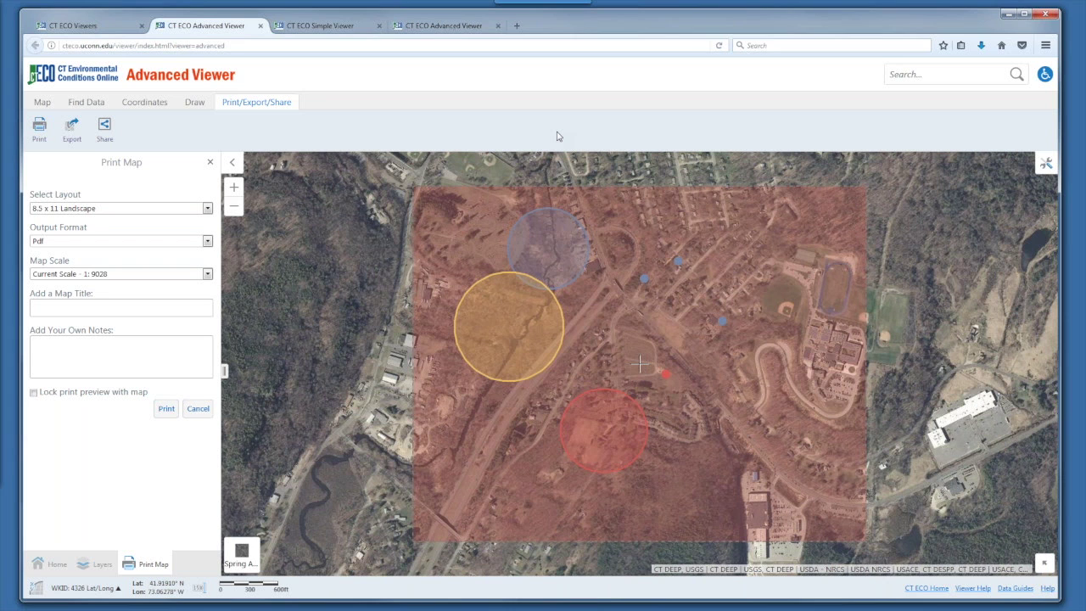
{"action": "left_click", "coordinate": [73, 26]}
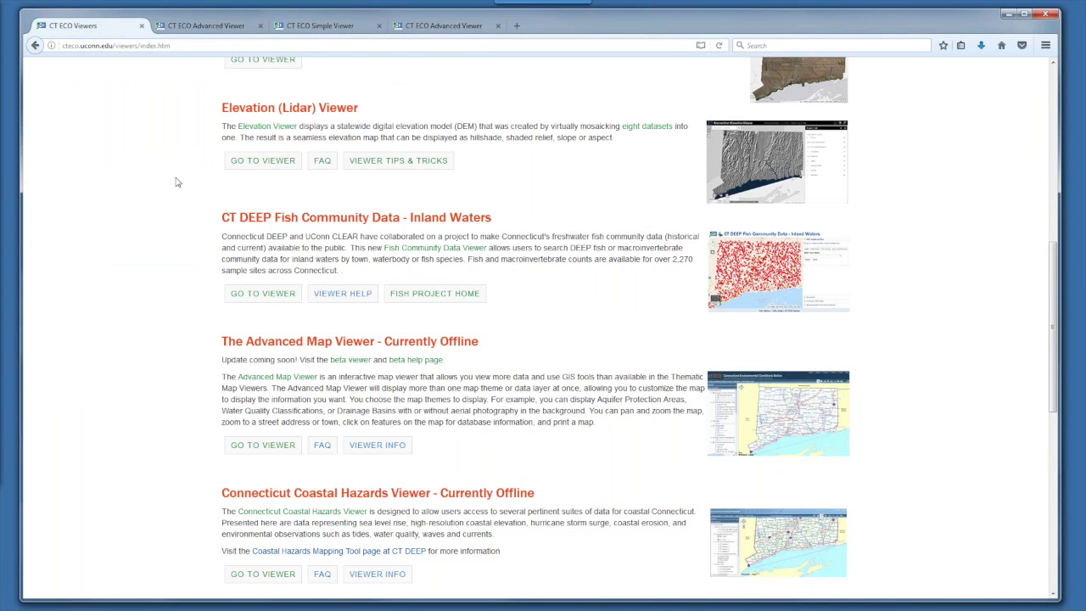
Go to Featured, open the 2016 Imagery and Lidar topic, and scroll through its page
{"action": "scroll", "coordinate": [176, 179], "scroll_direction": "up", "scroll_amount": 3}
{"action": "scroll", "coordinate": [170, 178], "scroll_direction": "up", "scroll_amount": 5}
{"action": "left_click", "coordinate": [820, 186]}
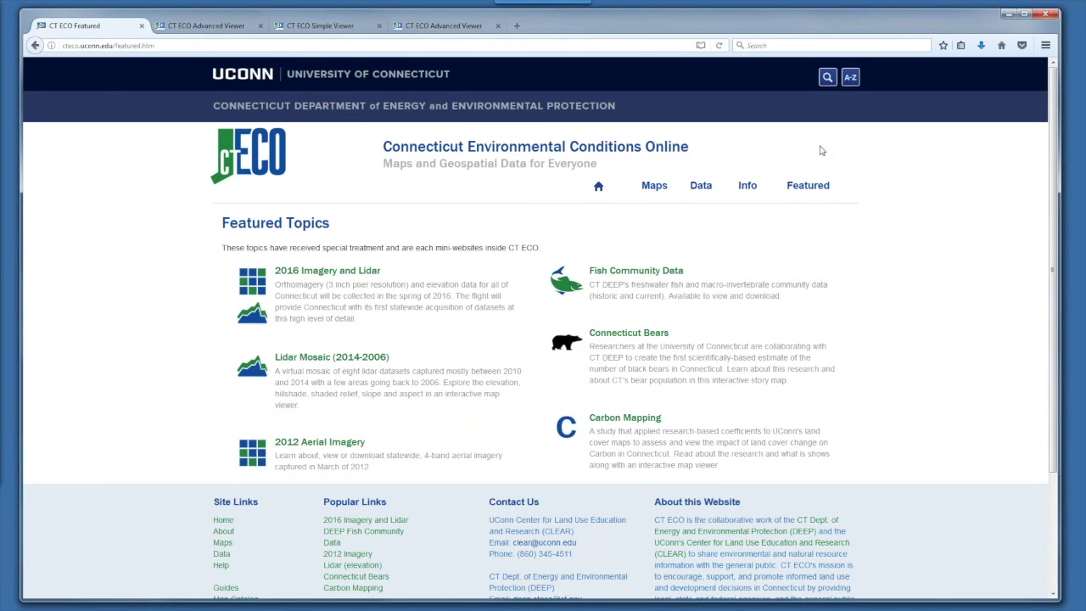
{"action": "left_click", "coordinate": [346, 272]}
{"action": "scroll", "coordinate": [90, 313], "scroll_direction": "down", "scroll_amount": 1}
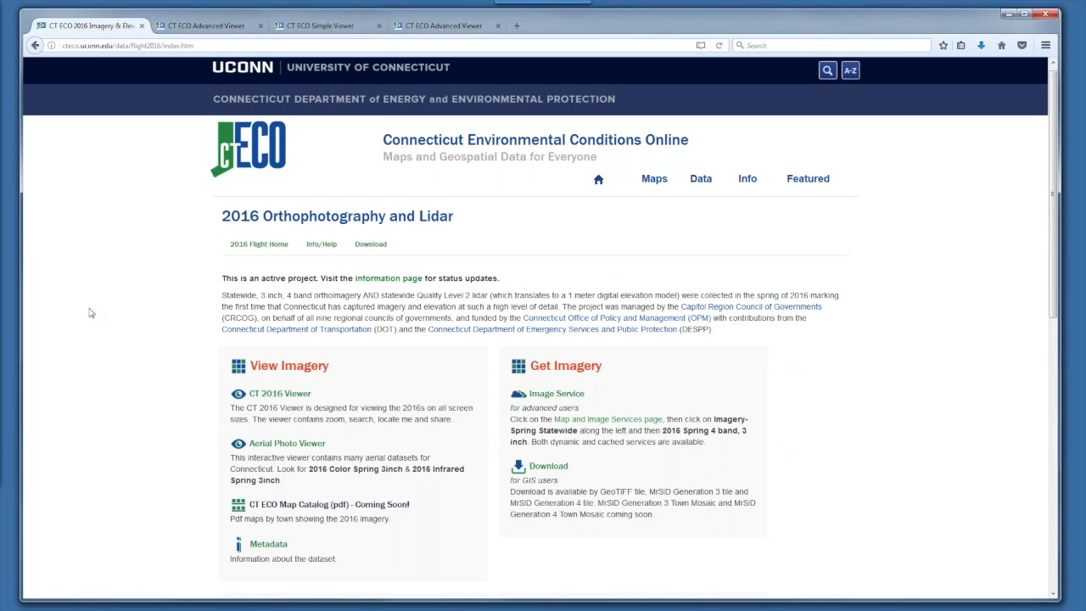
{"action": "scroll", "coordinate": [90, 313], "scroll_direction": "down", "scroll_amount": 1}
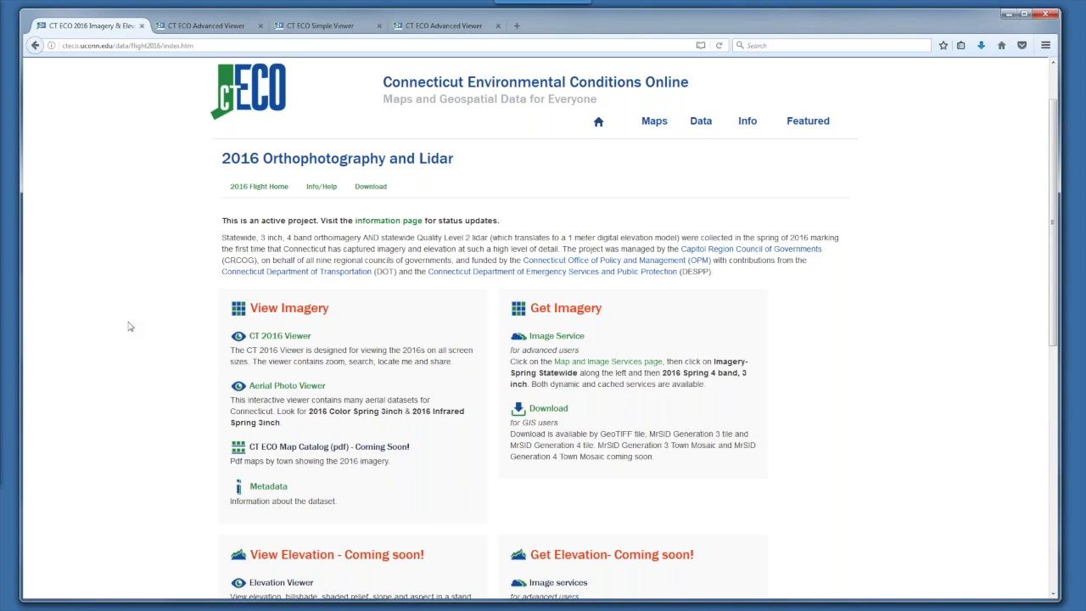
{"action": "scroll", "coordinate": [133, 317], "scroll_direction": "down", "scroll_amount": 1}
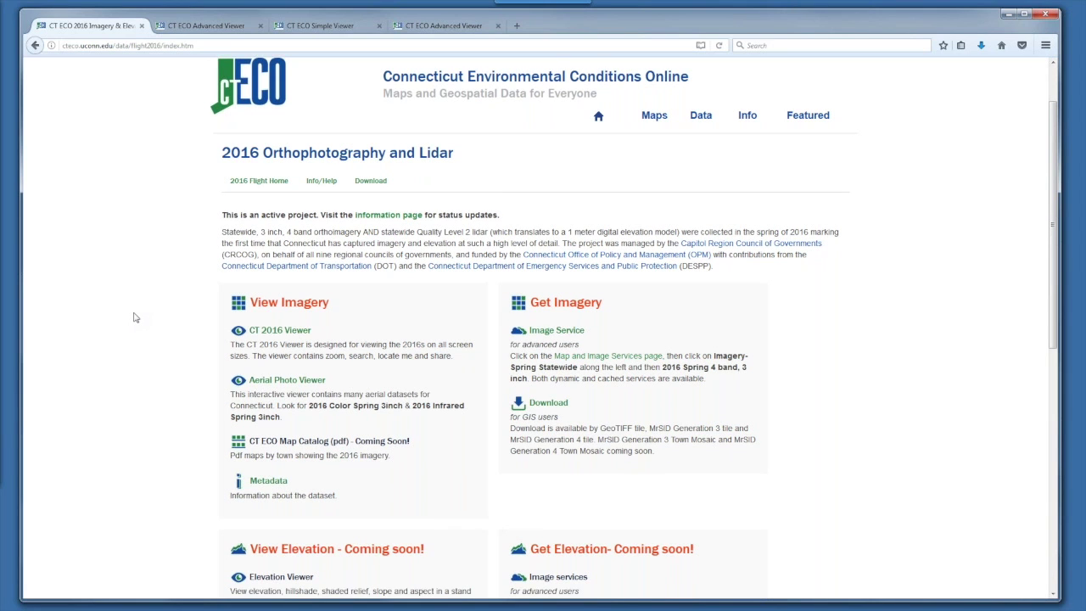
{"action": "scroll", "coordinate": [133, 317], "scroll_direction": "down", "scroll_amount": 1}
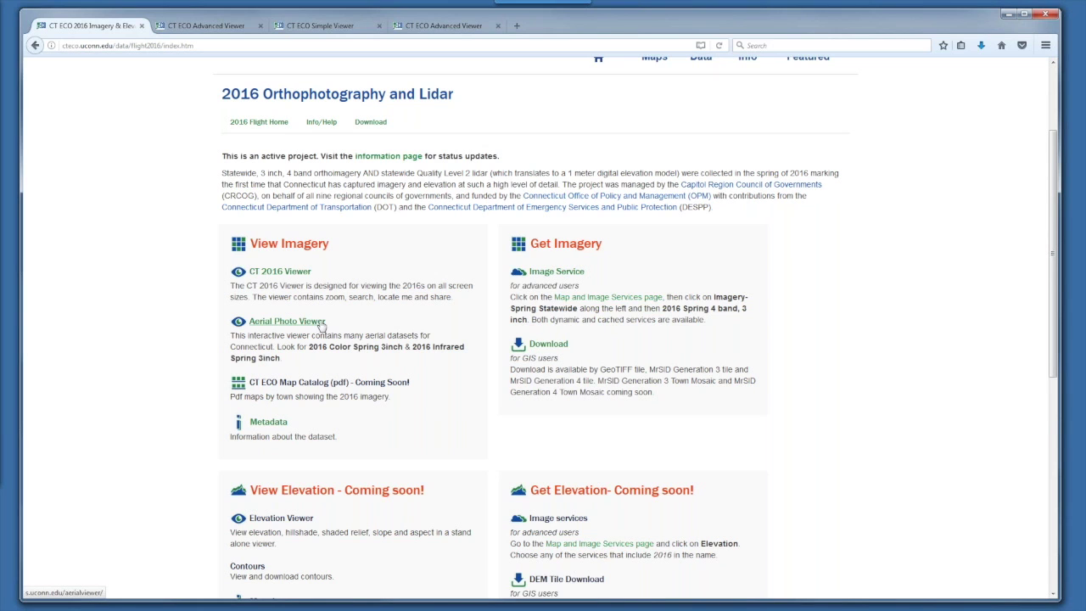
Open the CT 2016 Viewer and search '1066 saybrook rd, haddam', jumping to the first suggestion
{"action": "left_click", "coordinate": [280, 273]}
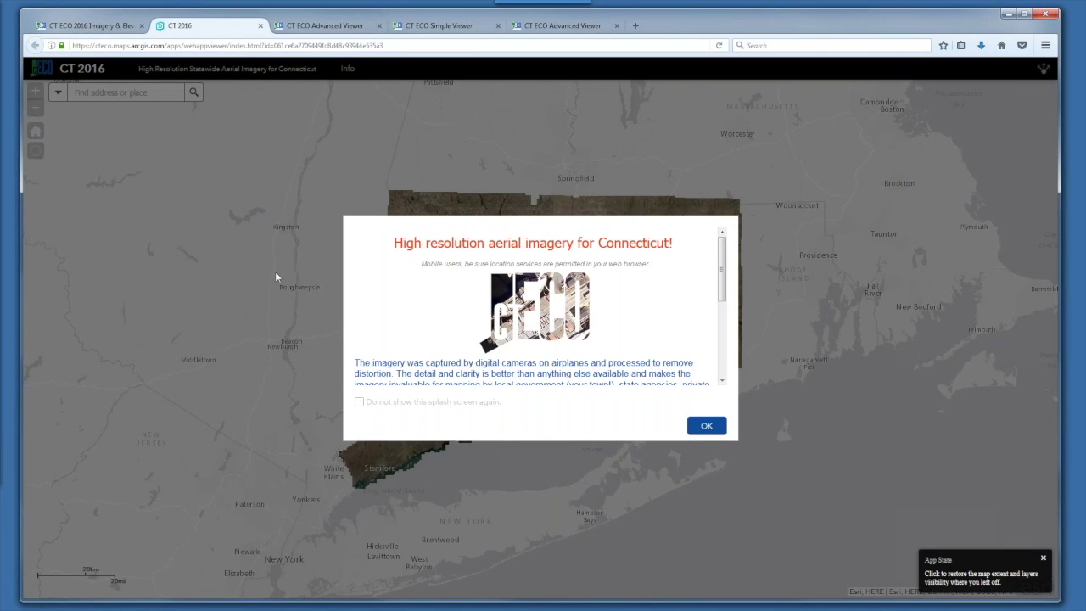
{"action": "left_click", "coordinate": [706, 426]}
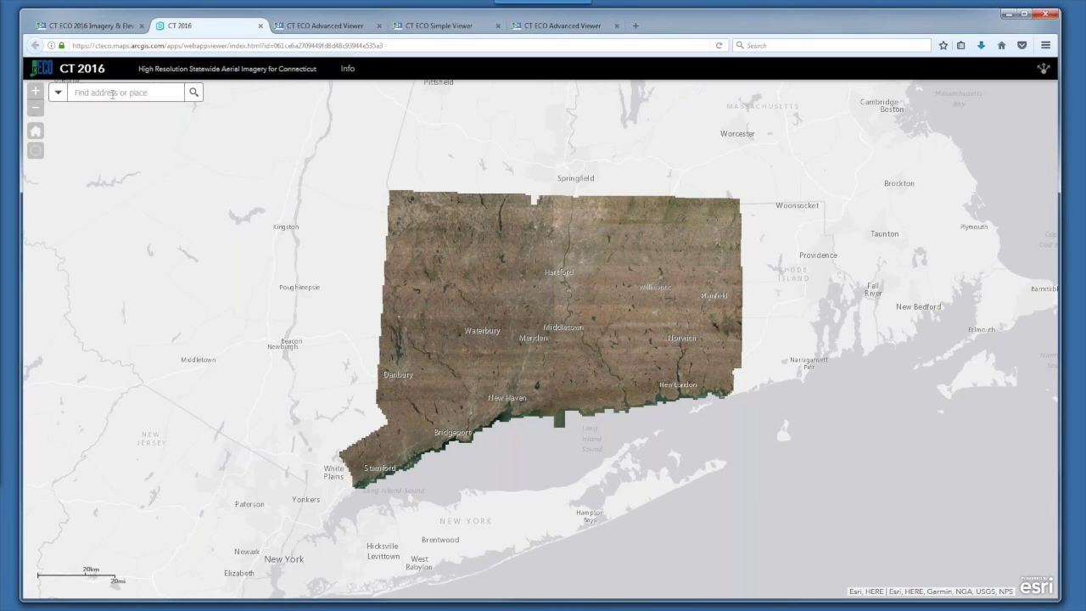
{"action": "type", "text": "1066 saybrook rd, "}
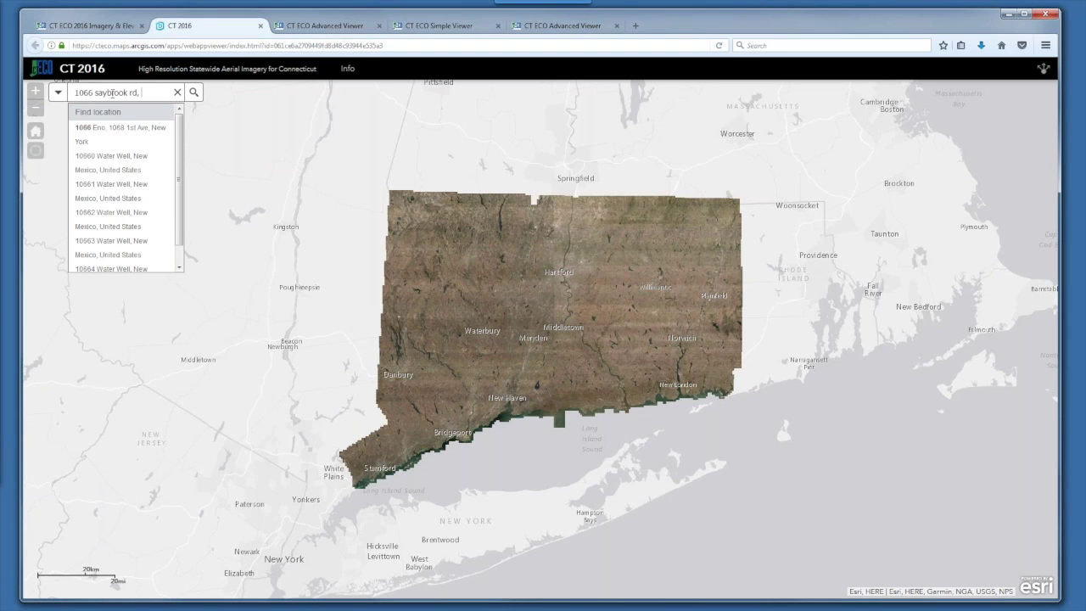
{"action": "type", "text": "haddam"}
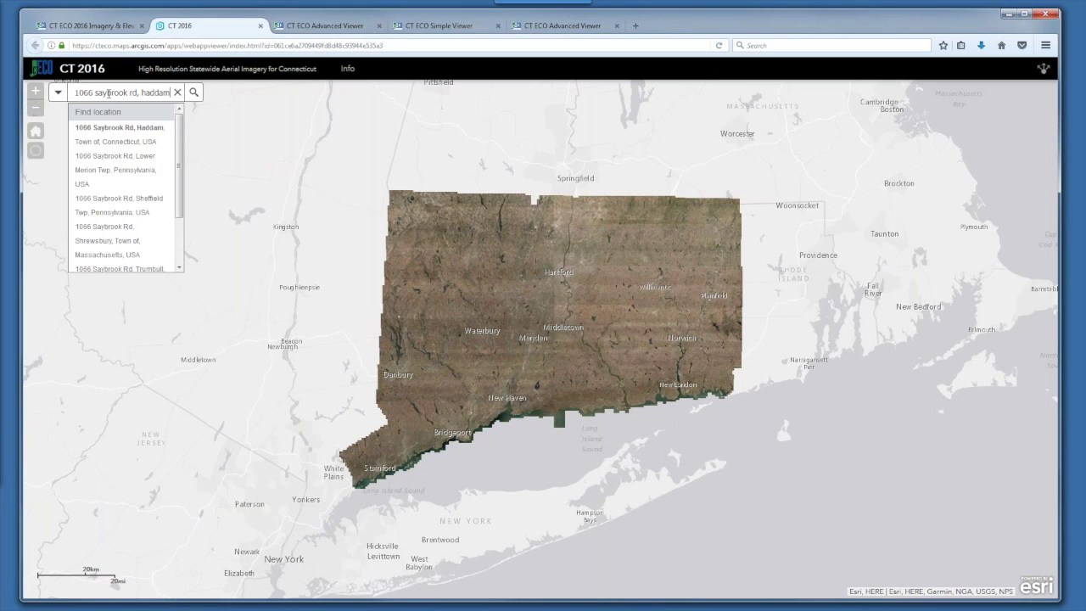
{"action": "left_click", "coordinate": [121, 127]}
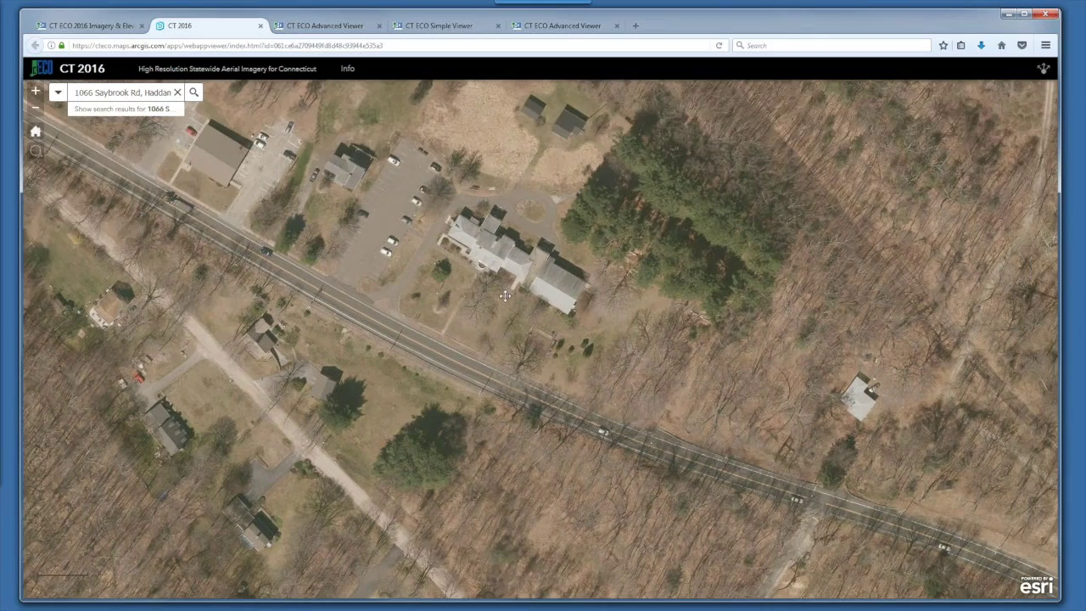
Zoom and pan around the building and wooded land, checking the Share options
{"action": "left_click_drag", "start_coordinate": [584, 228], "coordinate": [476, 331]}
{"action": "scroll", "coordinate": [476, 331], "scroll_direction": "up", "scroll_amount": 2}
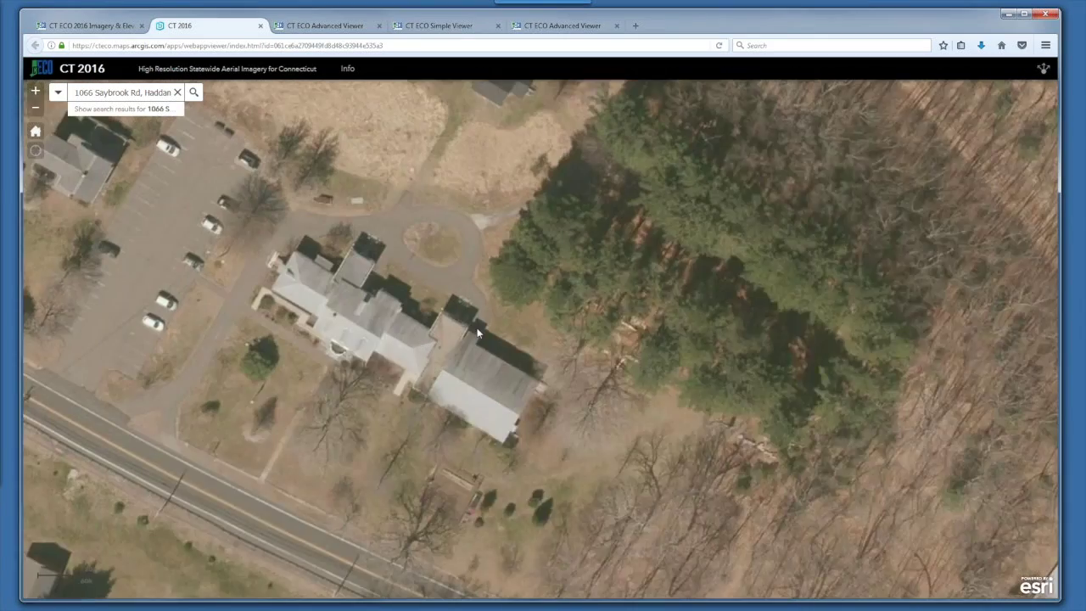
{"action": "scroll", "coordinate": [387, 304], "scroll_direction": "up", "scroll_amount": 3}
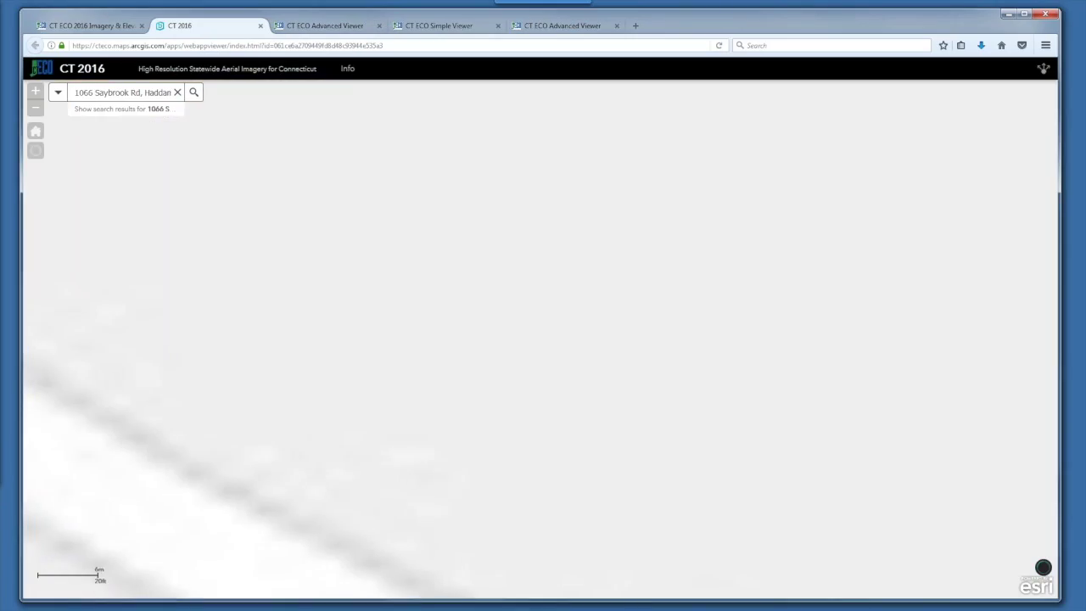
{"action": "scroll", "coordinate": [637, 330], "scroll_direction": "down", "scroll_amount": 3}
{"action": "left_click_drag", "start_coordinate": [1002, 85], "coordinate": [581, 269]}
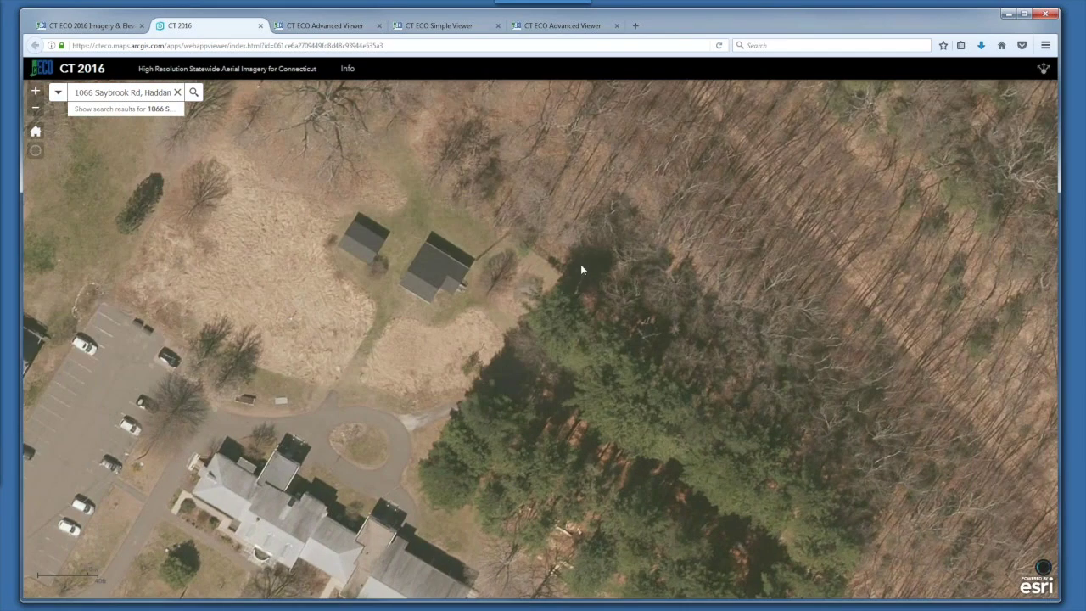
{"action": "left_click", "coordinate": [1043, 71]}
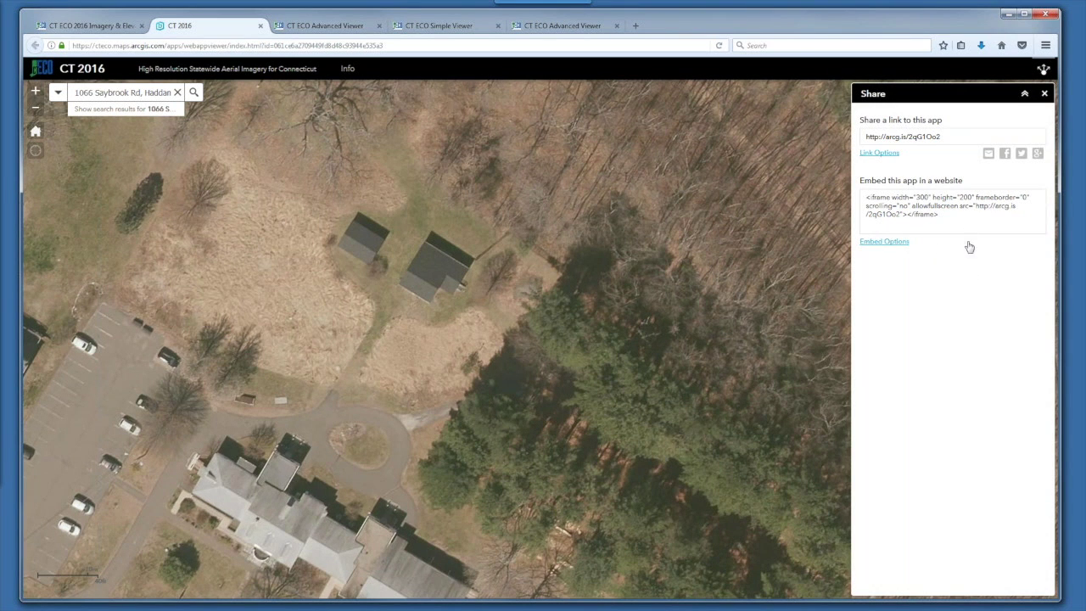
{"action": "left_click", "coordinate": [1045, 94]}
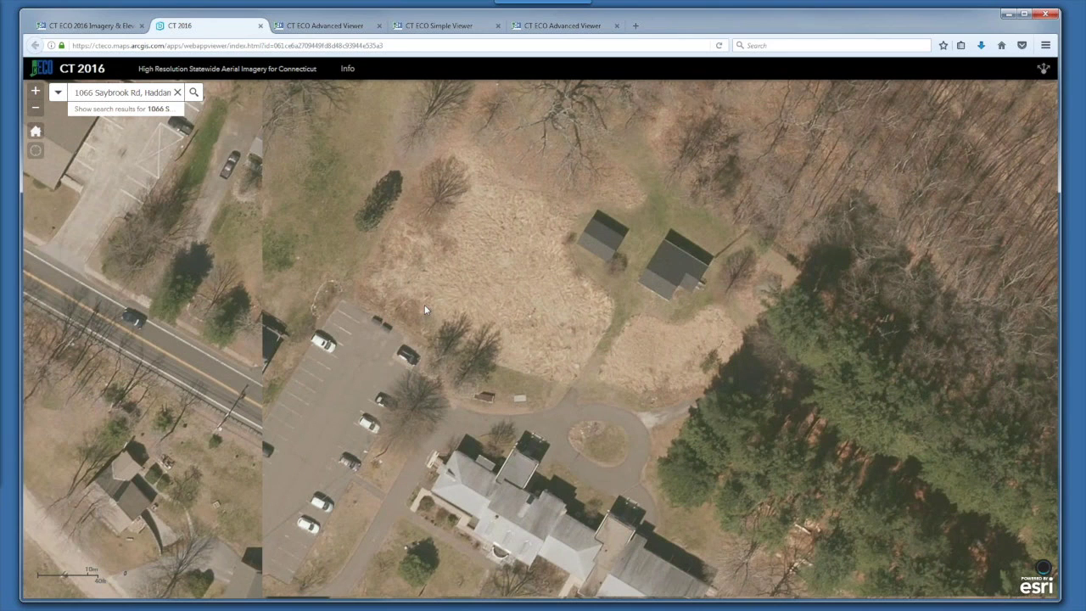
Pan along the road past the parking lot and houses, zooming out slightly
{"action": "left_click_drag", "start_coordinate": [426, 310], "coordinate": [582, 294]}
{"action": "left_click_drag", "start_coordinate": [293, 363], "coordinate": [693, 326]}
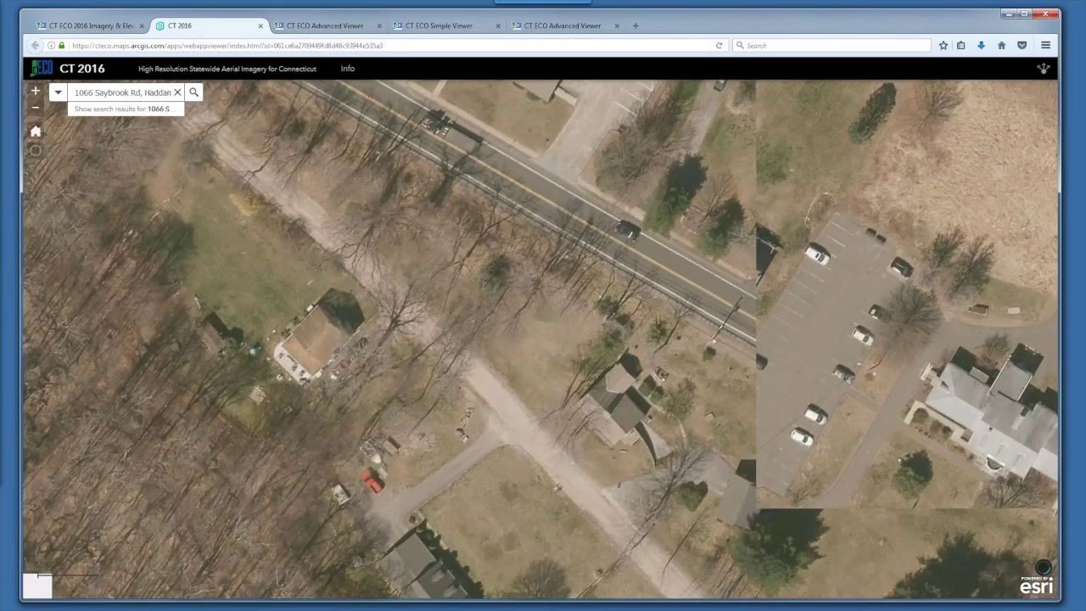
{"action": "left_click_drag", "start_coordinate": [500, 336], "coordinate": [494, 288]}
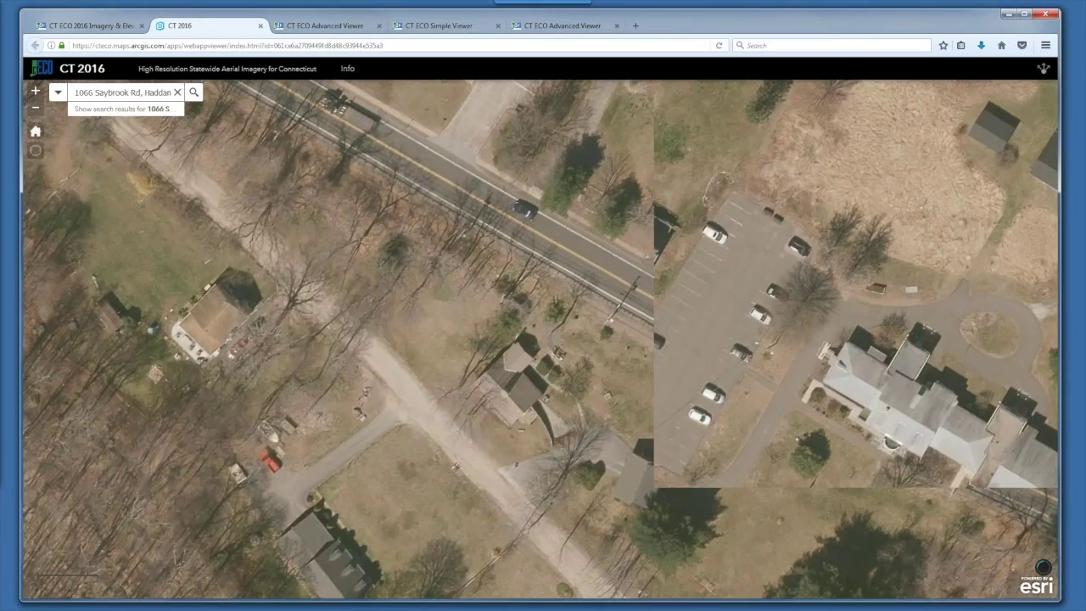
{"action": "scroll", "coordinate": [494, 287], "scroll_direction": "down", "scroll_amount": 1}
{"action": "left_click_drag", "start_coordinate": [662, 245], "coordinate": [461, 341]}
Read the 2016 Orthophotography and Lidar Project Information page from Info/Help, then return
{"action": "left_click", "coordinate": [105, 30]}
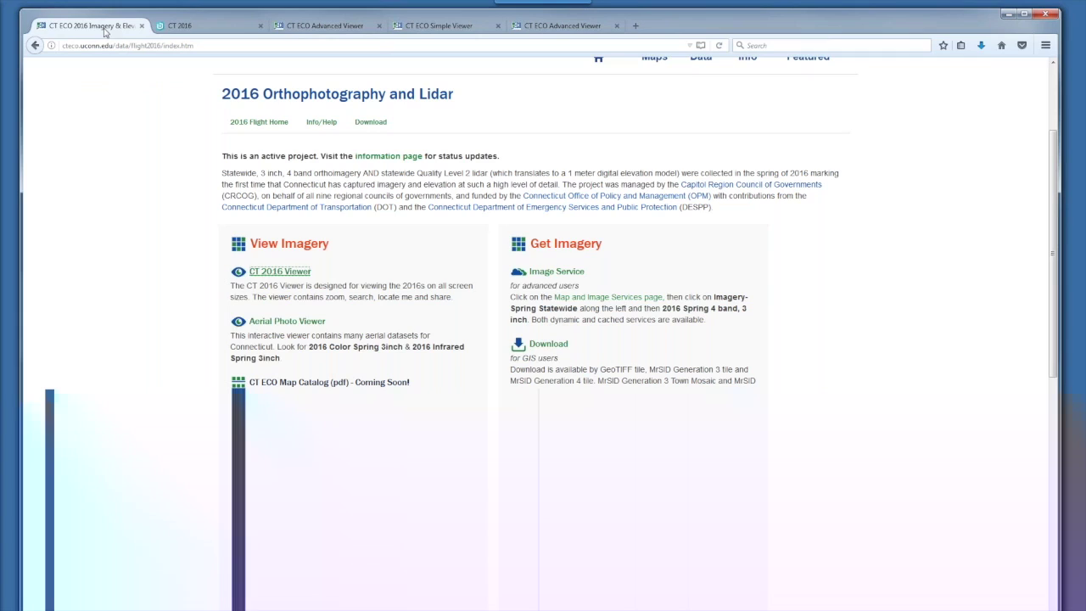
{"action": "left_click", "coordinate": [322, 123]}
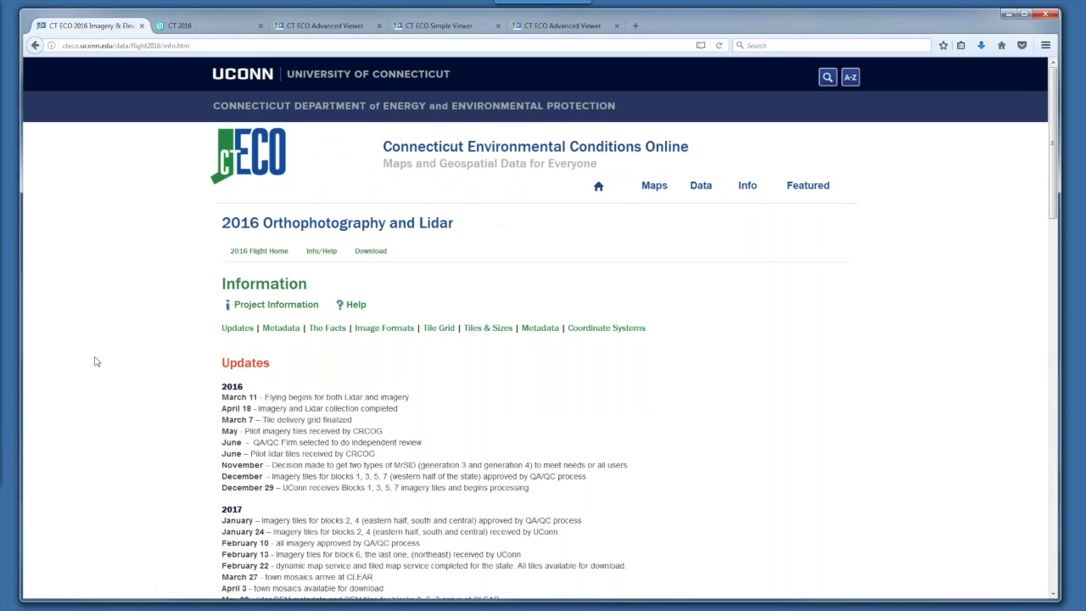
{"action": "left_click", "coordinate": [290, 305]}
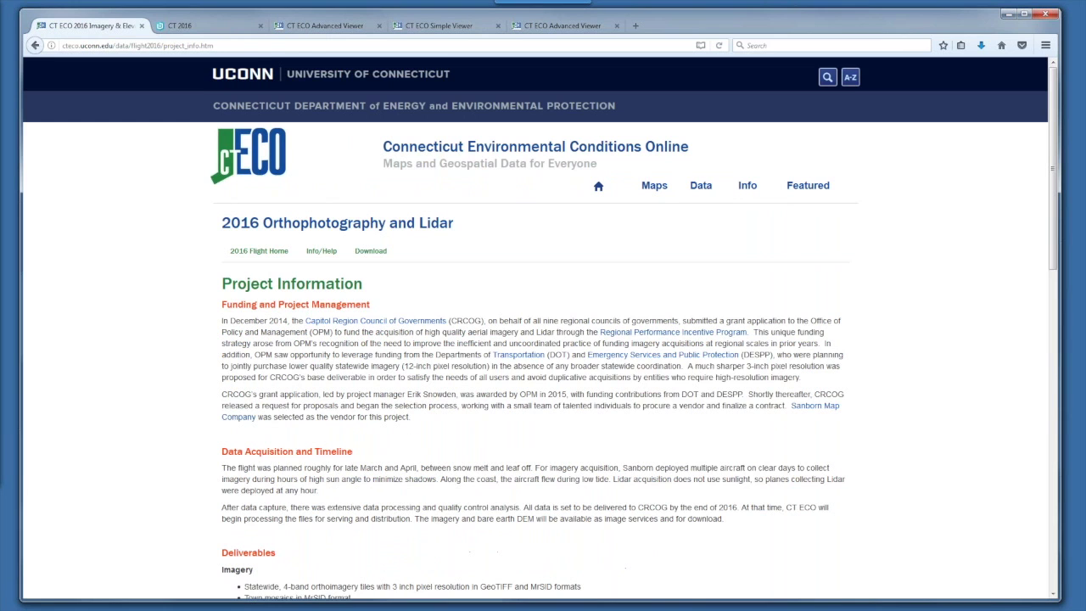
{"action": "scroll", "coordinate": [180, 336], "scroll_direction": "down", "scroll_amount": 1}
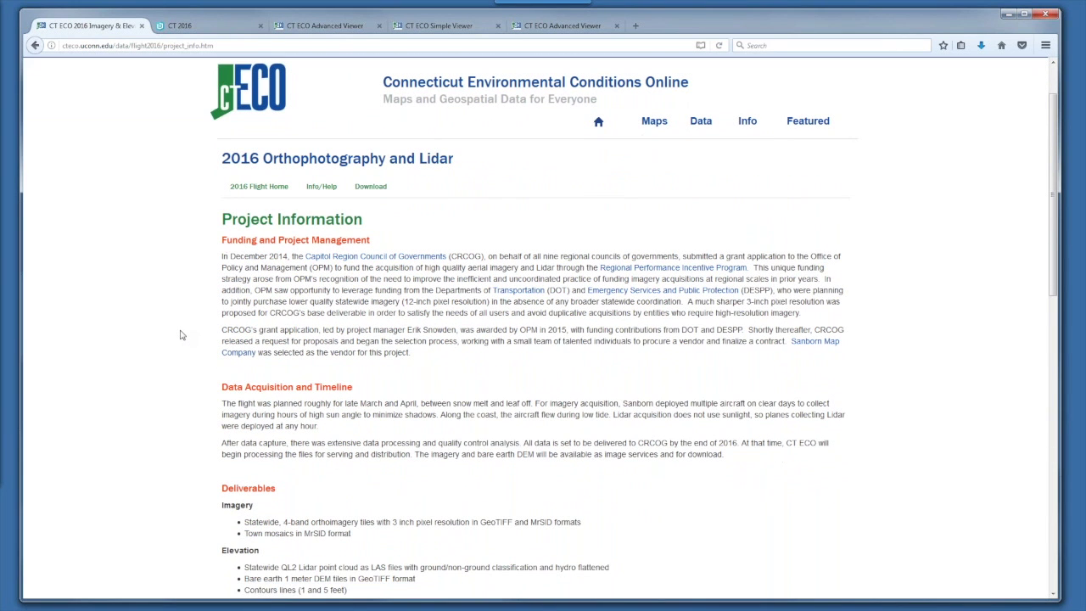
{"action": "scroll", "coordinate": [180, 335], "scroll_direction": "down", "scroll_amount": 3}
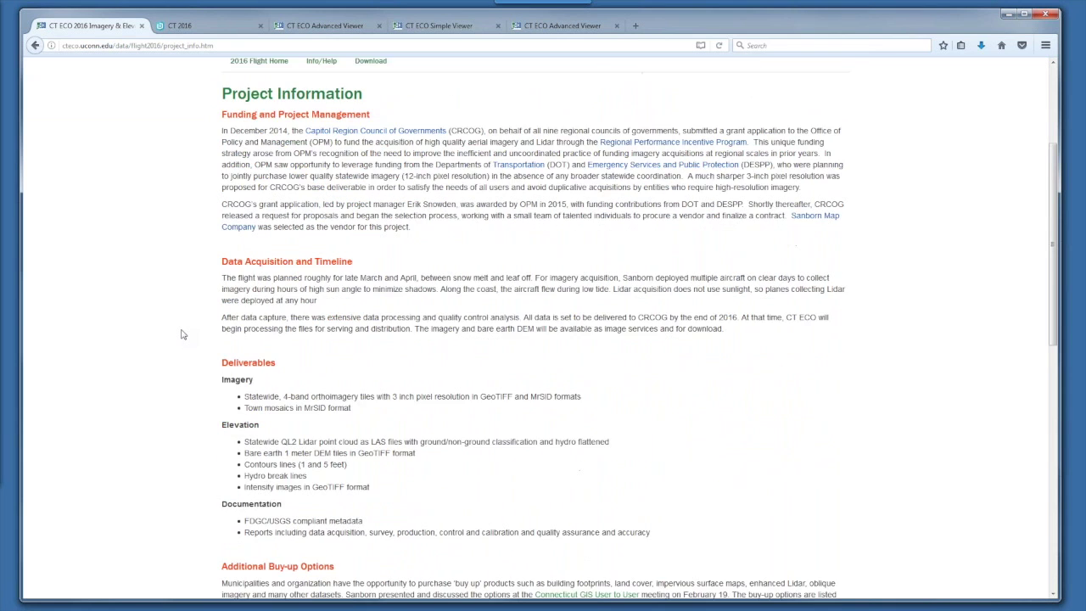
{"action": "scroll", "coordinate": [181, 335], "scroll_direction": "down", "scroll_amount": 4}
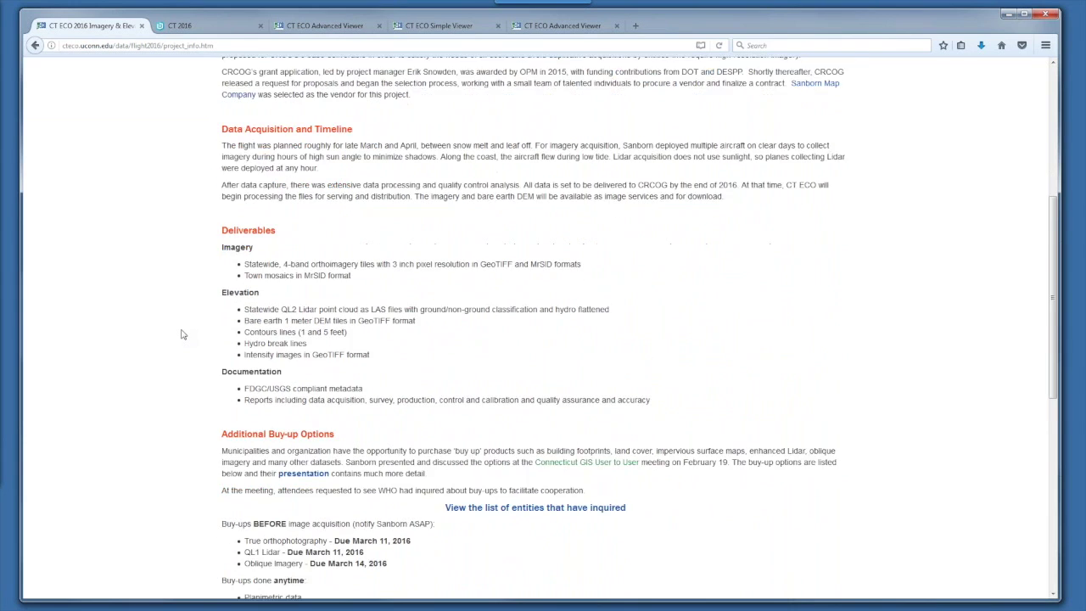
{"action": "left_click", "coordinate": [36, 45]}
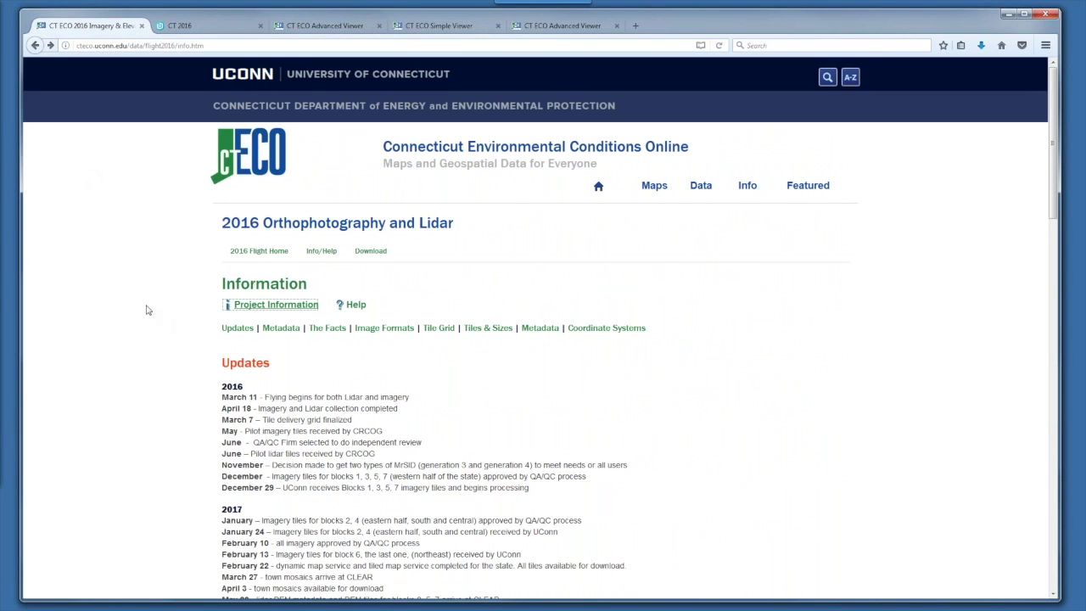
Scroll through the project facts, go to 2016 Flight Home, and open its Download page
{"action": "scroll", "coordinate": [149, 314], "scroll_direction": "down", "scroll_amount": 1}
{"action": "scroll", "coordinate": [150, 314], "scroll_direction": "down", "scroll_amount": 2}
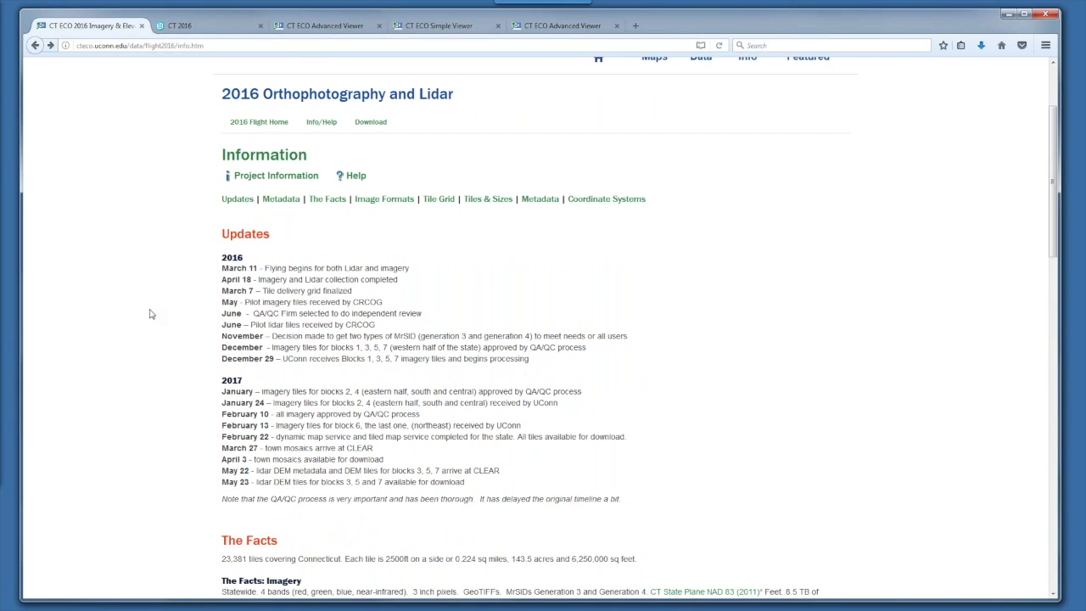
{"action": "scroll", "coordinate": [153, 311], "scroll_direction": "down", "scroll_amount": 1}
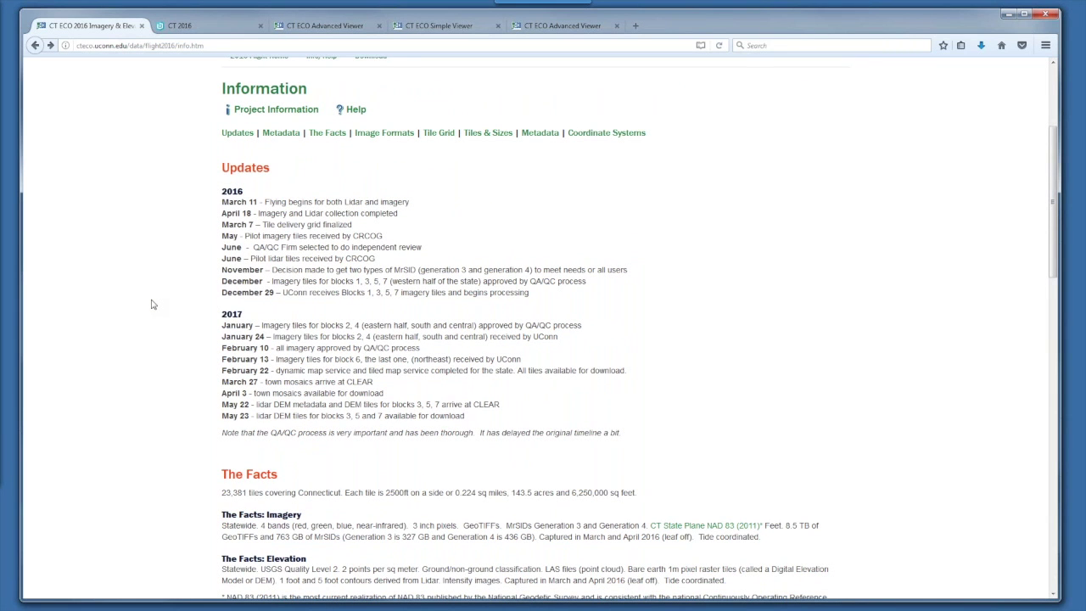
{"action": "scroll", "coordinate": [153, 304], "scroll_direction": "down", "scroll_amount": 3}
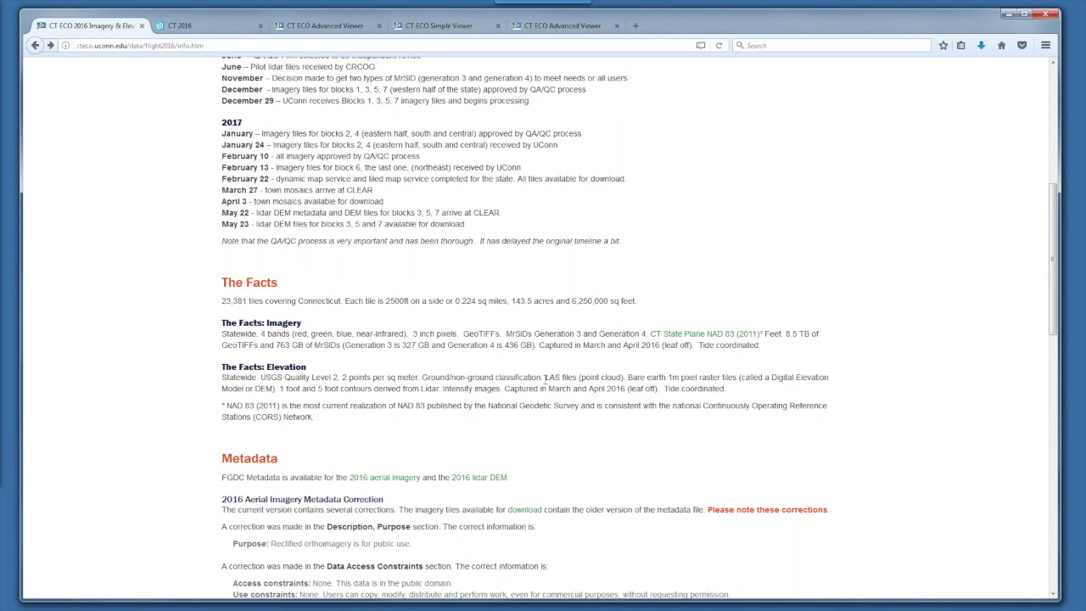
{"action": "scroll", "coordinate": [713, 440], "scroll_direction": "down", "scroll_amount": 1}
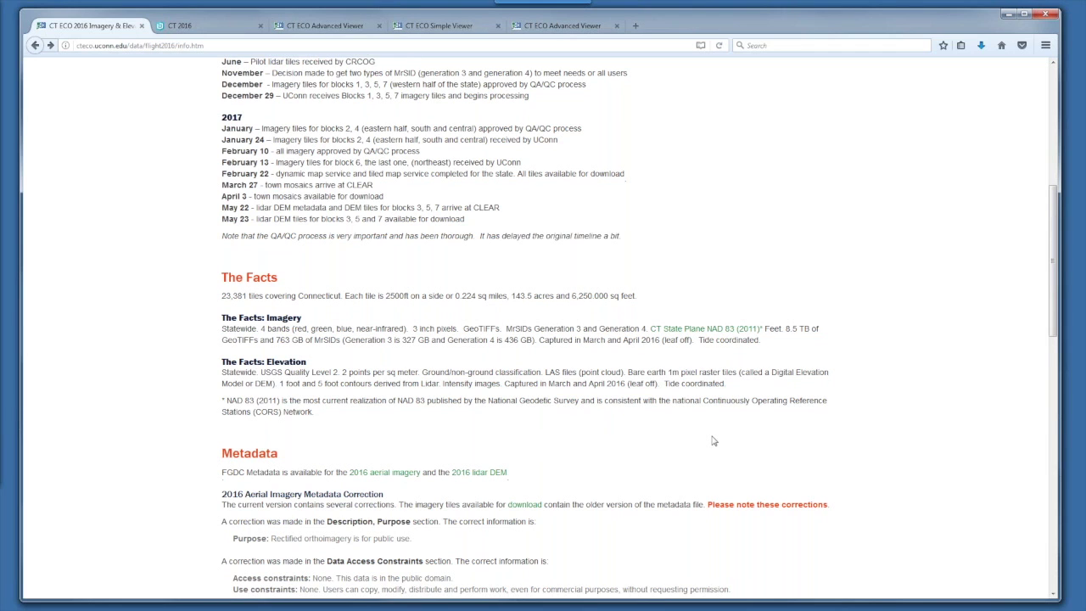
{"action": "scroll", "coordinate": [712, 440], "scroll_direction": "down", "scroll_amount": 5}
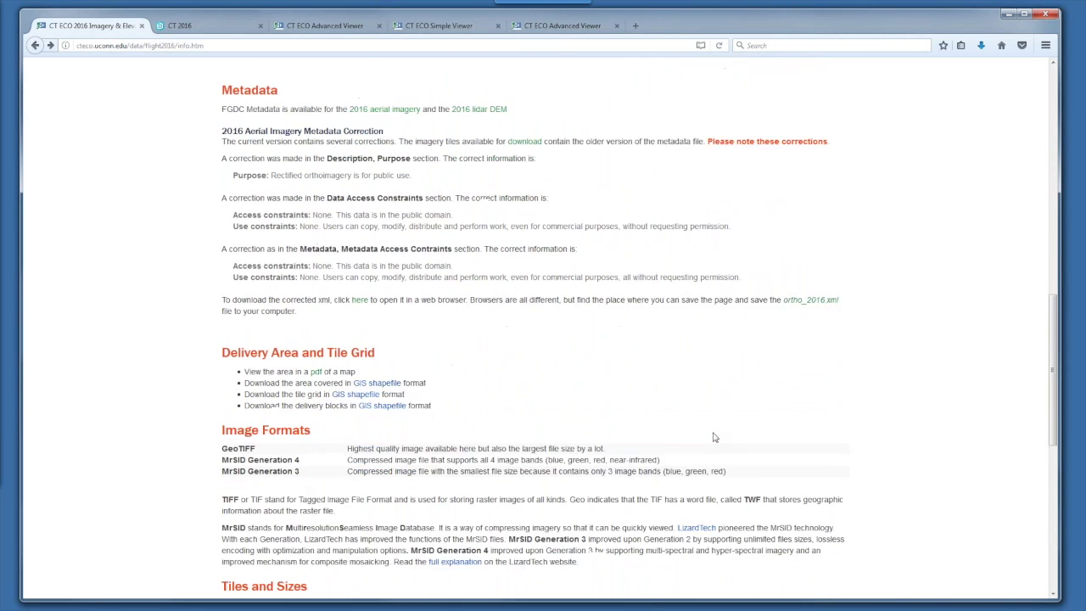
{"action": "scroll", "coordinate": [712, 438], "scroll_direction": "down", "scroll_amount": 2}
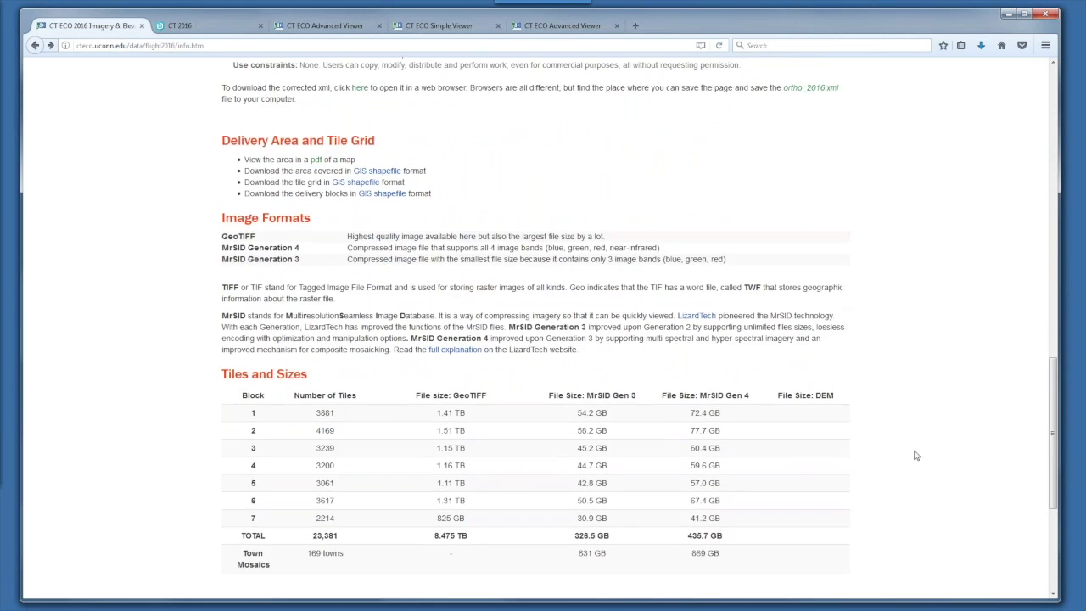
{"action": "left_click_drag", "start_coordinate": [1058, 467], "coordinate": [1064, 188]}
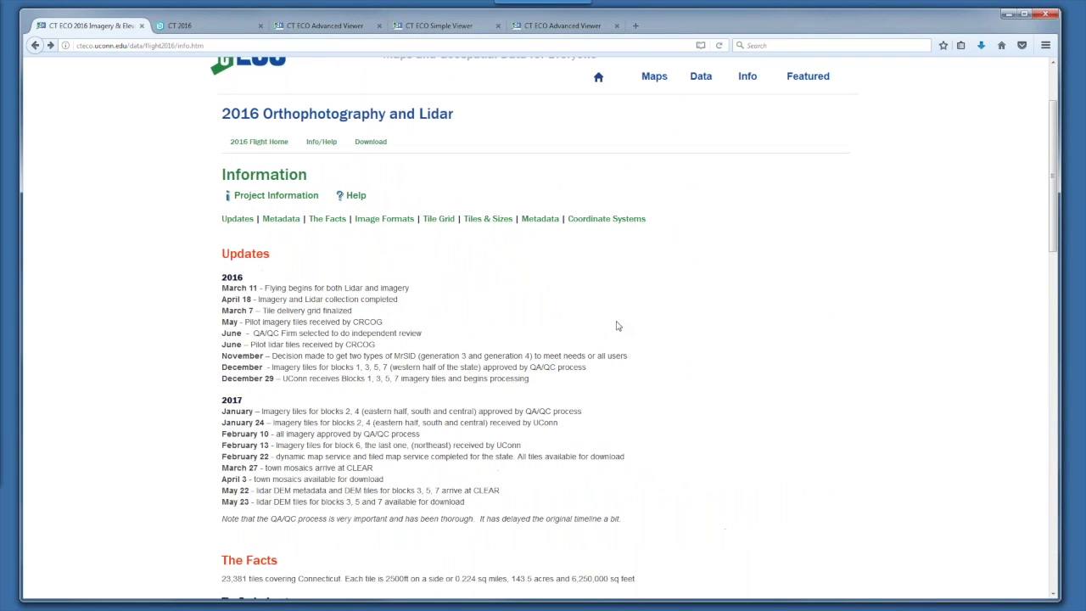
{"action": "left_click", "coordinate": [259, 142]}
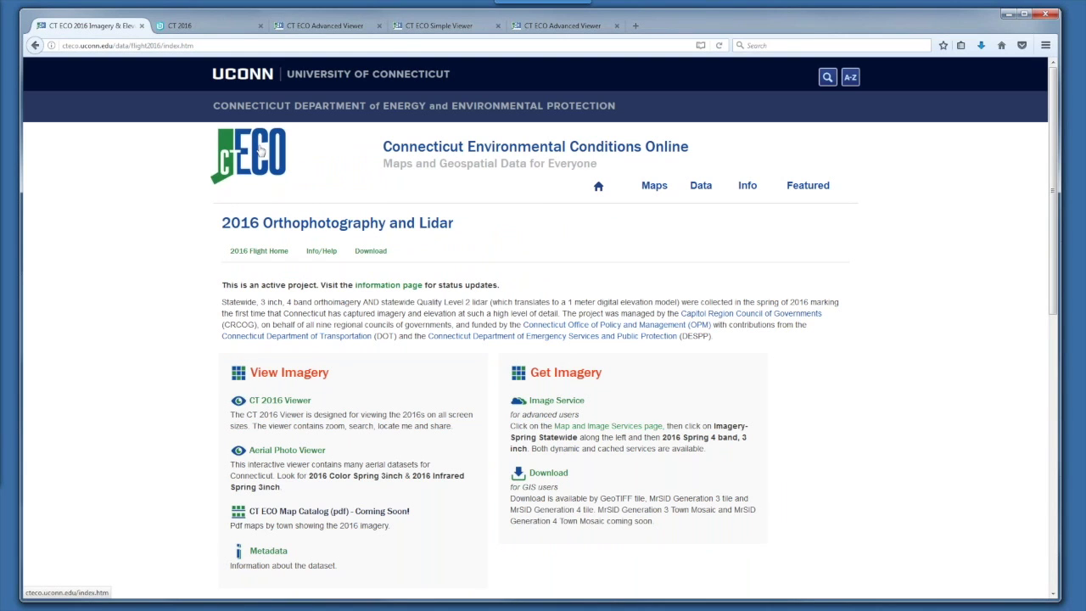
{"action": "scroll", "coordinate": [158, 348], "scroll_direction": "down", "scroll_amount": 2}
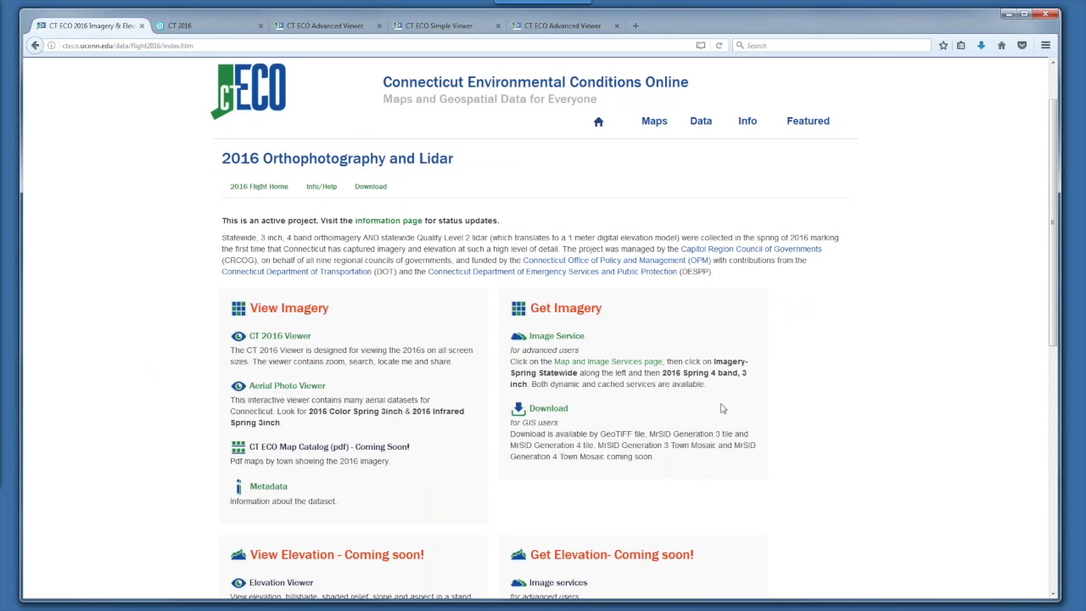
{"action": "left_click", "coordinate": [549, 408]}
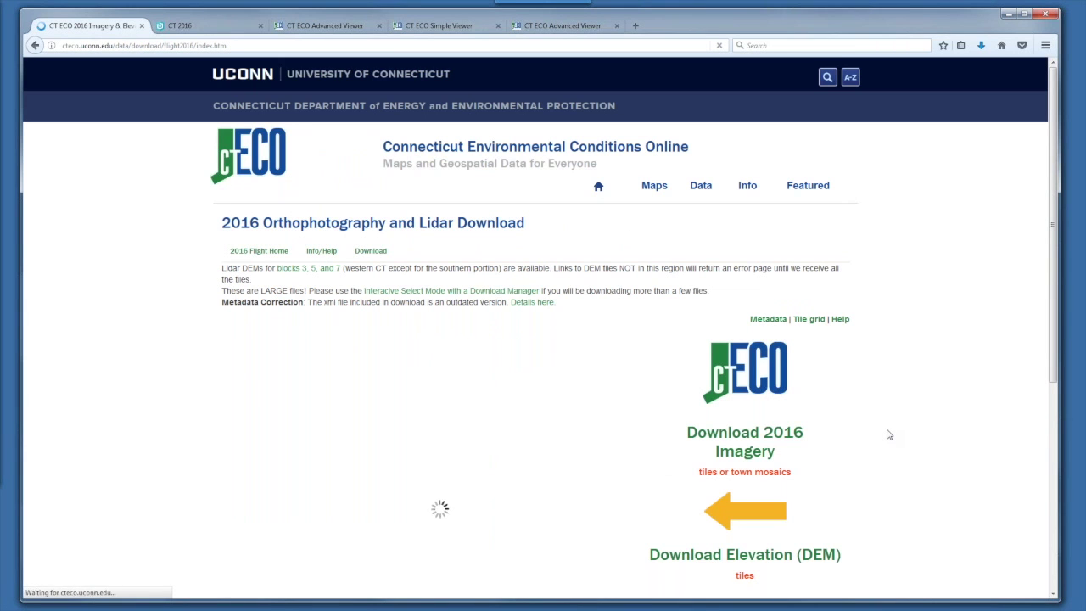
Choose Bethel from the Select a Town list to zoom the map and list its tiles
{"action": "scroll", "coordinate": [940, 422], "scroll_direction": "down", "scroll_amount": 3}
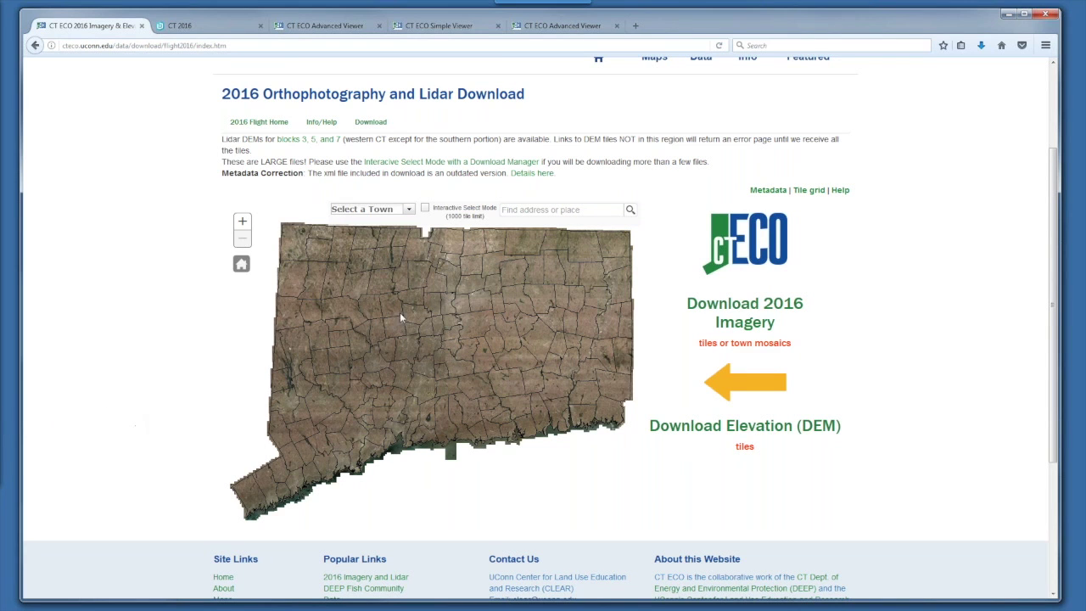
{"action": "left_click", "coordinate": [409, 210]}
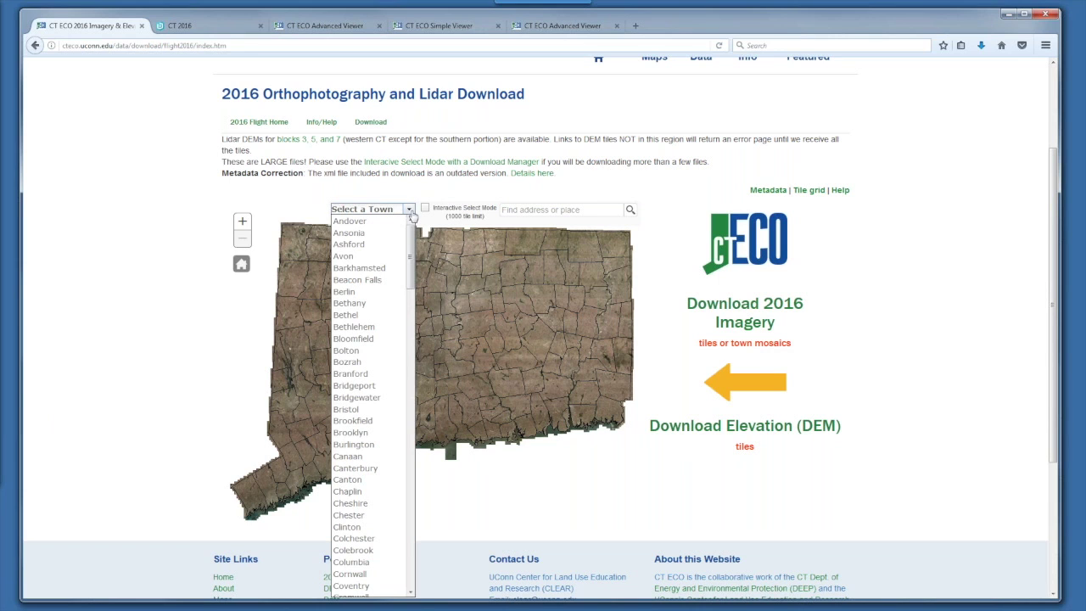
{"action": "left_click", "coordinate": [359, 315]}
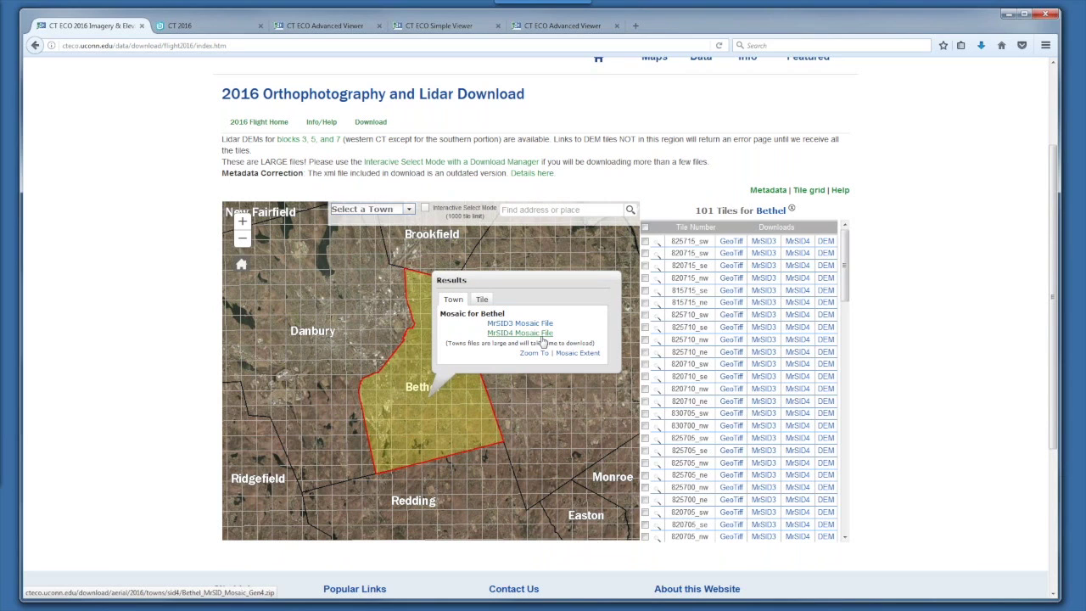
Outline Bethel's mosaic extent and check the 2.4 GB MrSID3 mosaic download, then cancel it
{"action": "left_click", "coordinate": [573, 355]}
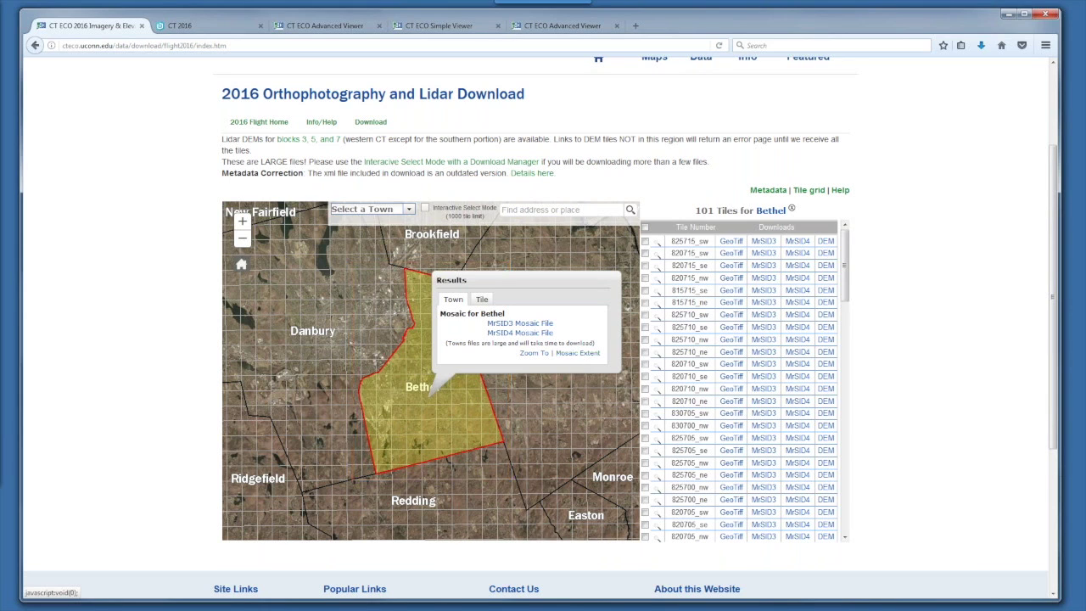
{"action": "left_click", "coordinate": [519, 325]}
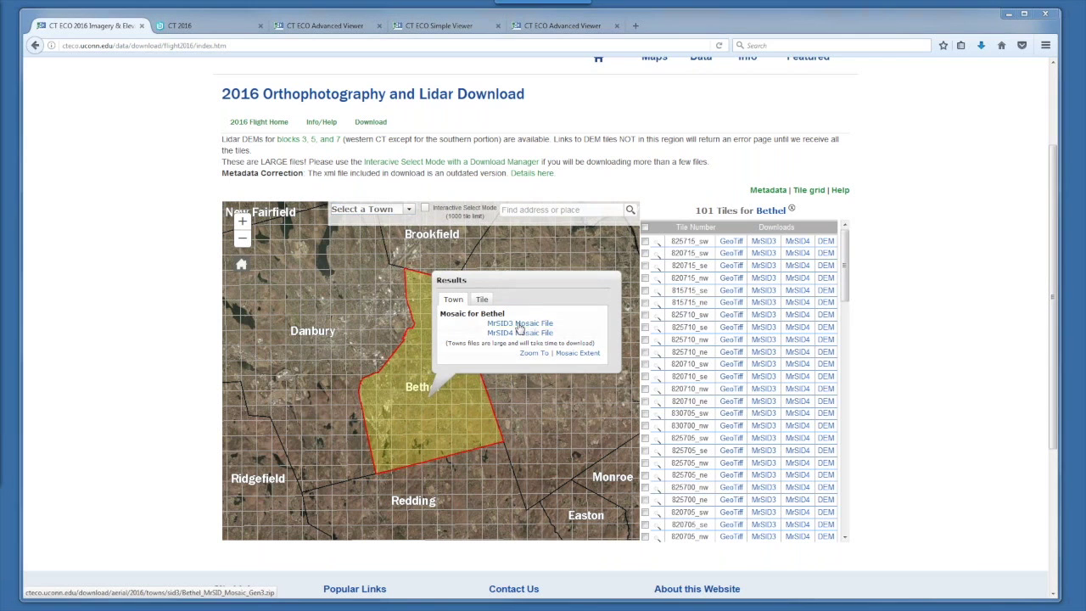
{"action": "double_click", "coordinate": [502, 262]}
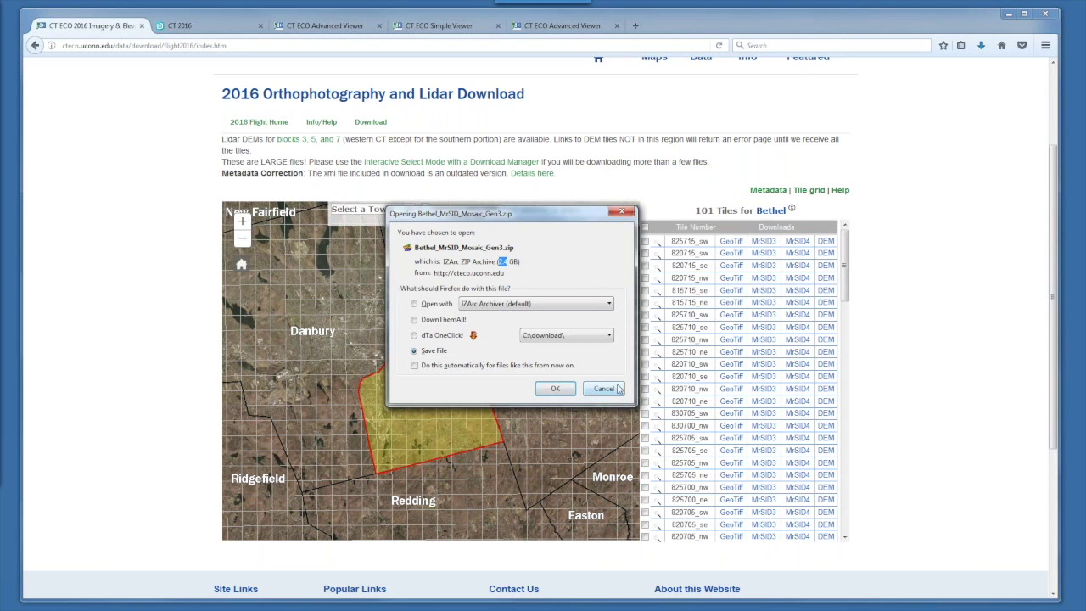
{"action": "left_click", "coordinate": [603, 388]}
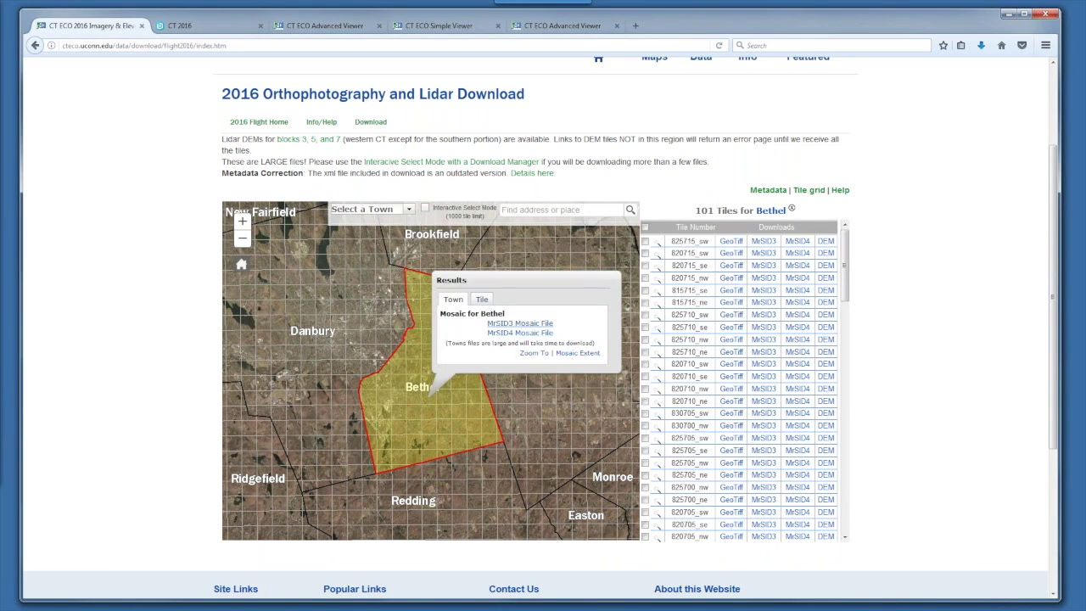
Show download links for tile 815695_se and cancel its MrSID3 tile download
{"action": "left_click", "coordinate": [482, 298]}
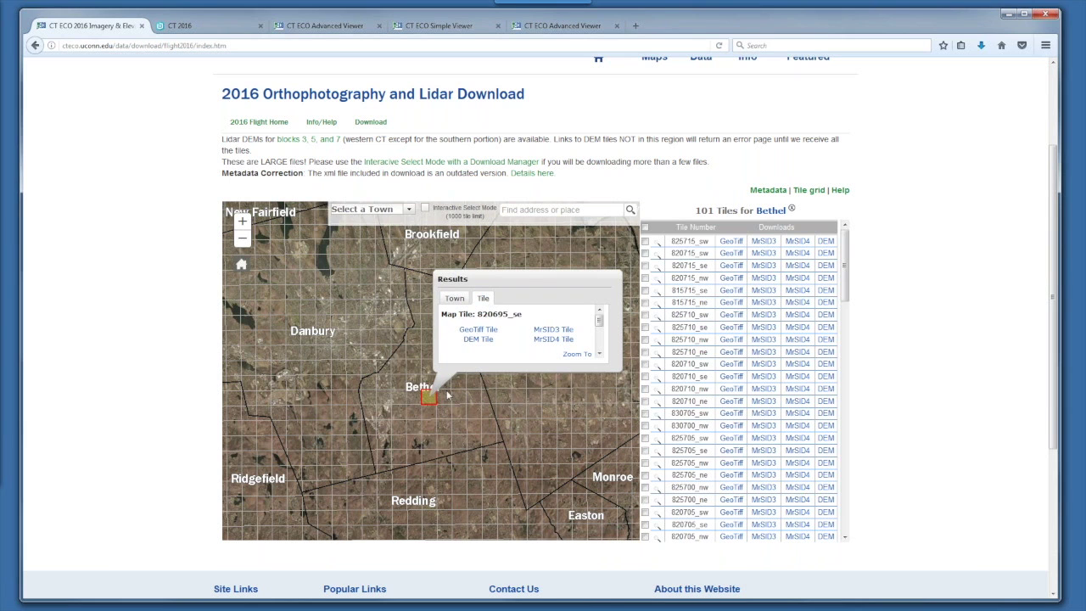
{"action": "left_click", "coordinate": [396, 393]}
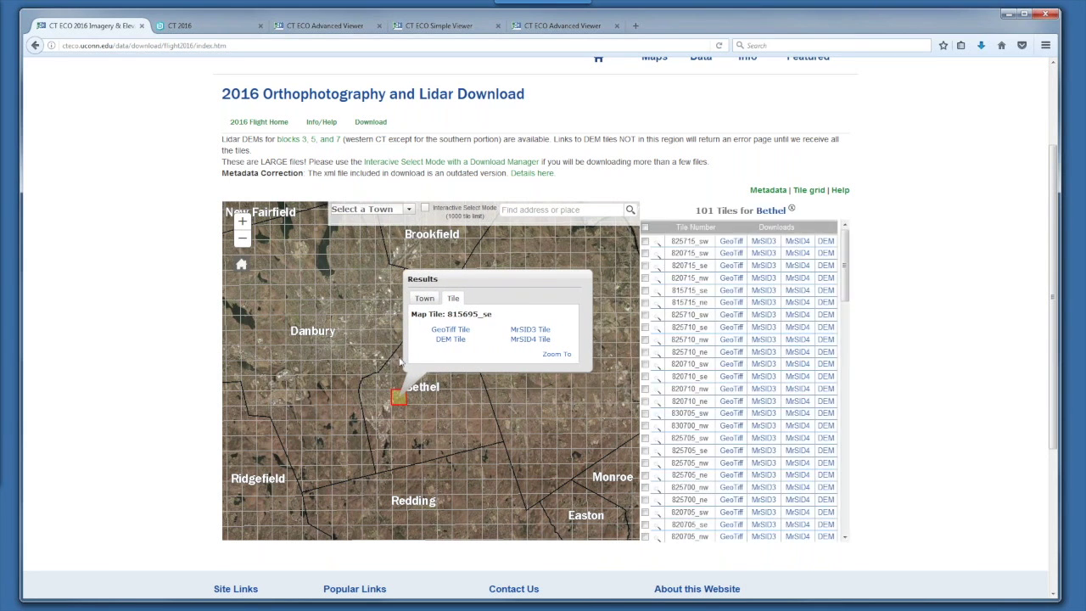
{"action": "left_click", "coordinate": [531, 330]}
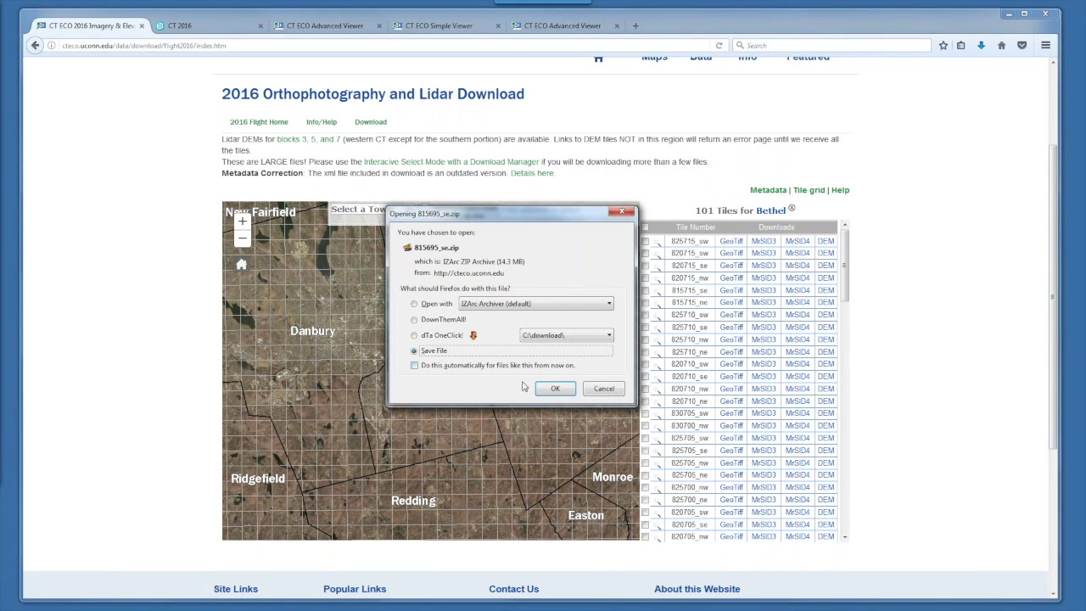
{"action": "left_click", "coordinate": [603, 389]}
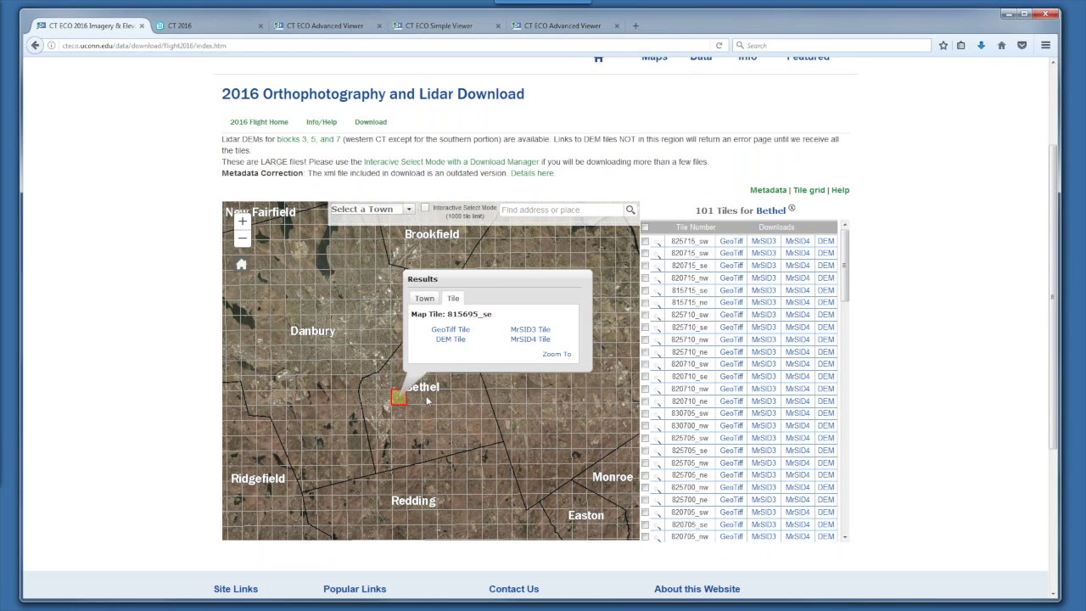
Tick tiles 815715_se, 815715_ne, 820715_nw, 820715_sw, 820715_se and 825710_sw for batch download
{"action": "left_click", "coordinate": [645, 290]}
{"action": "left_click", "coordinate": [644, 302]}
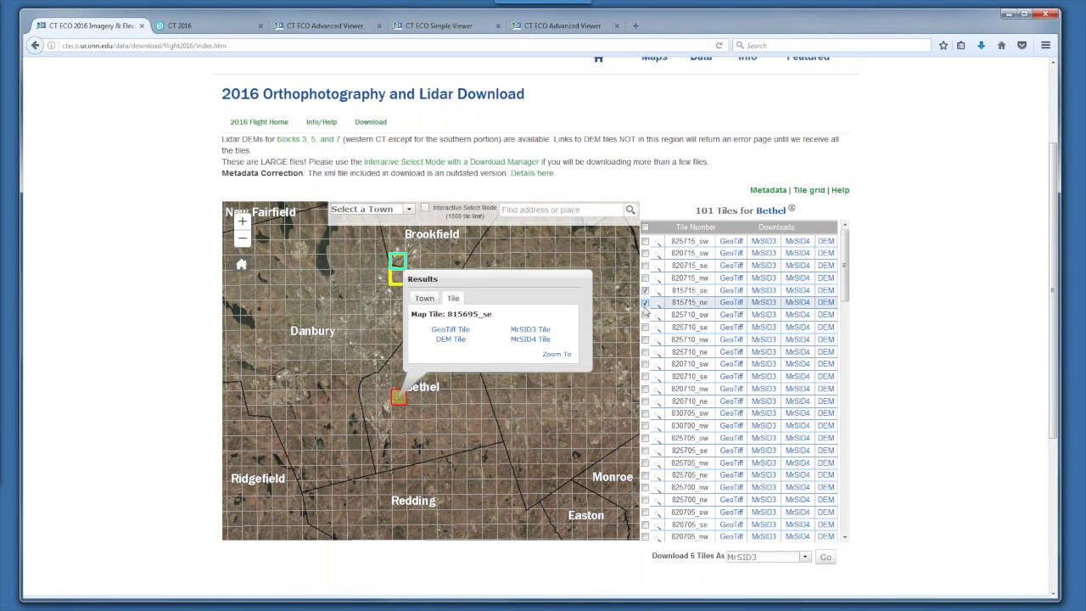
{"action": "left_click_drag", "start_coordinate": [565, 329], "coordinate": [390, 313]}
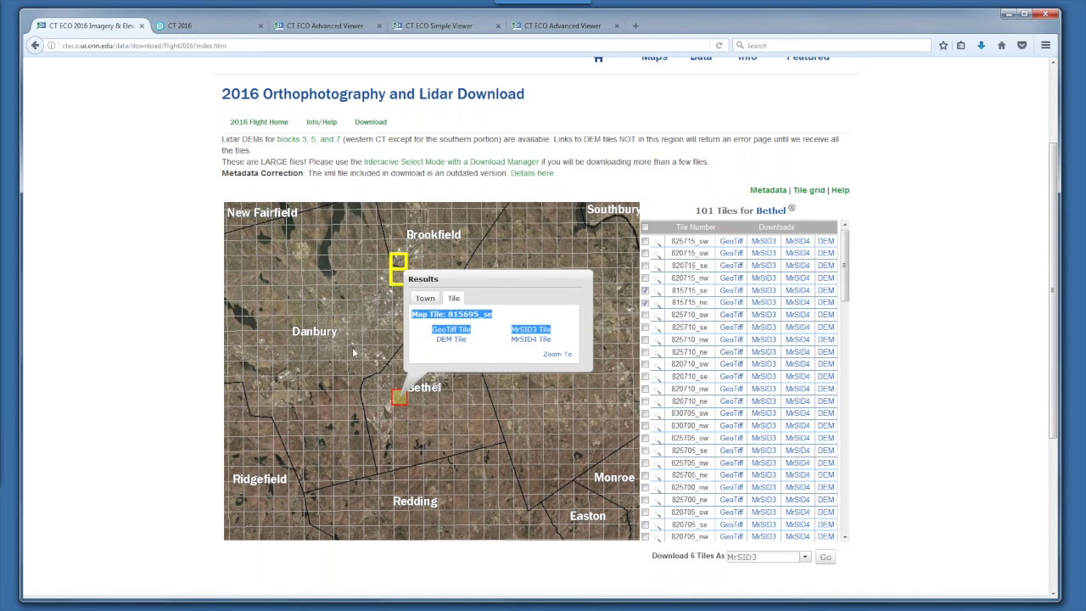
{"action": "left_click", "coordinate": [539, 303]}
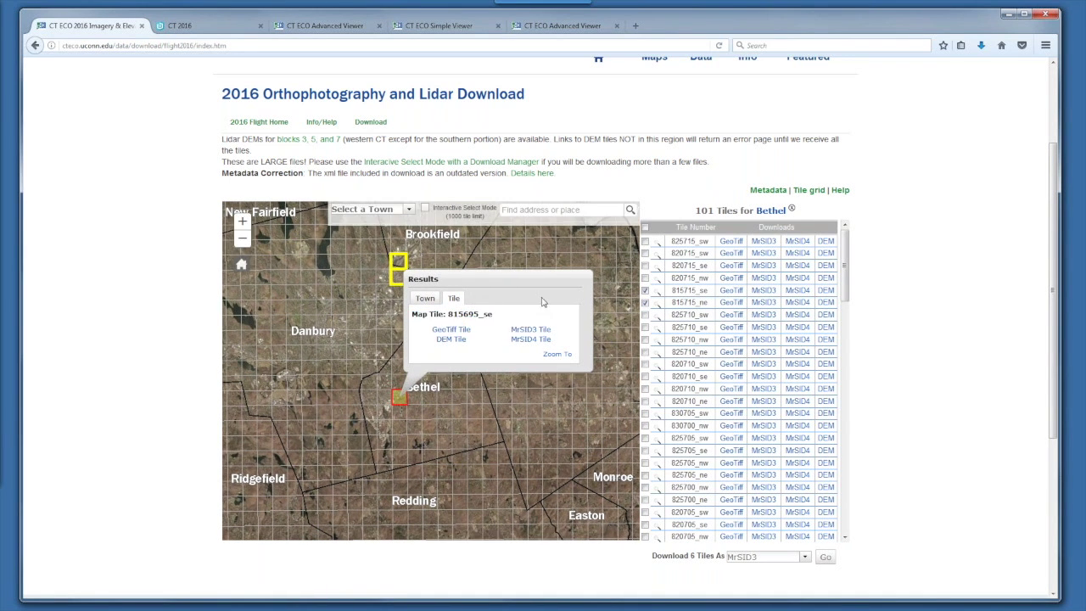
{"action": "left_click", "coordinate": [645, 278]}
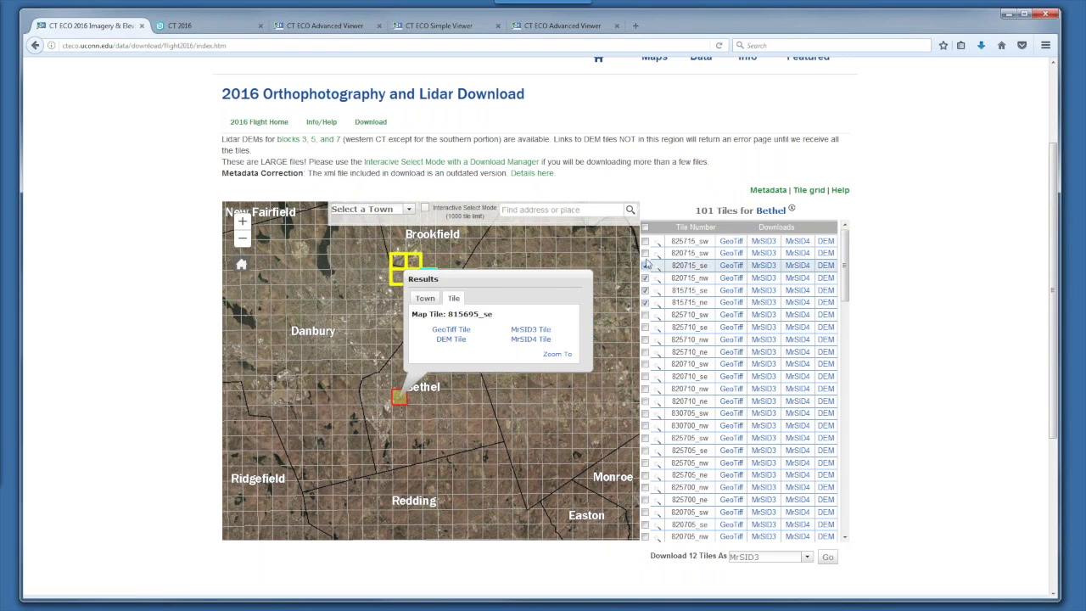
{"action": "left_click", "coordinate": [644, 253]}
{"action": "left_click", "coordinate": [645, 264]}
{"action": "left_click", "coordinate": [645, 314]}
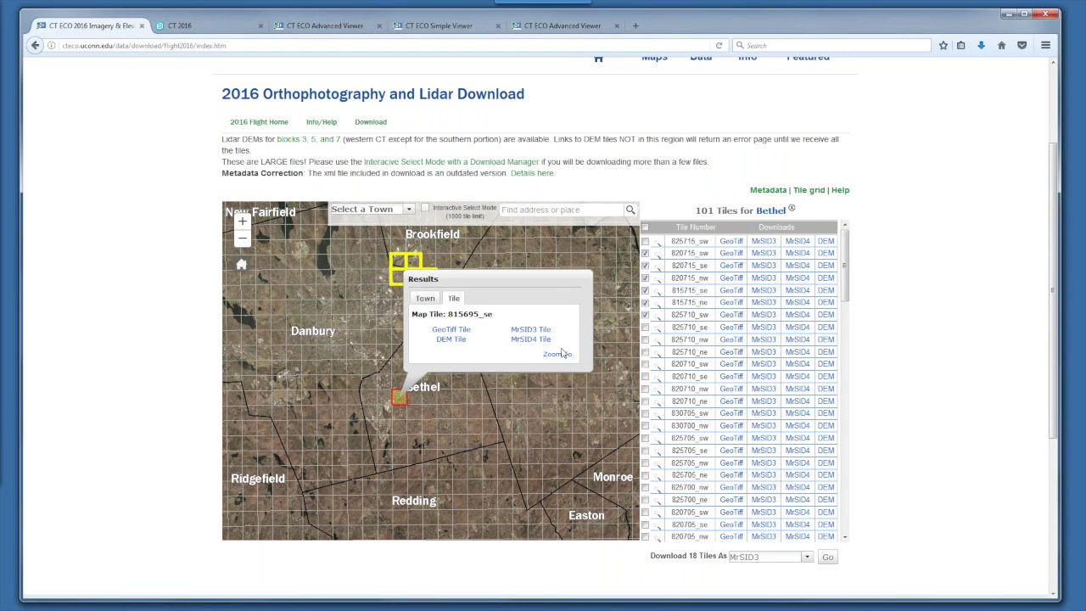
List Danbury's tiles and add 780710_se, 815705_sw, 815705_se and 815705_nw to the batch
{"action": "left_click", "coordinate": [352, 383]}
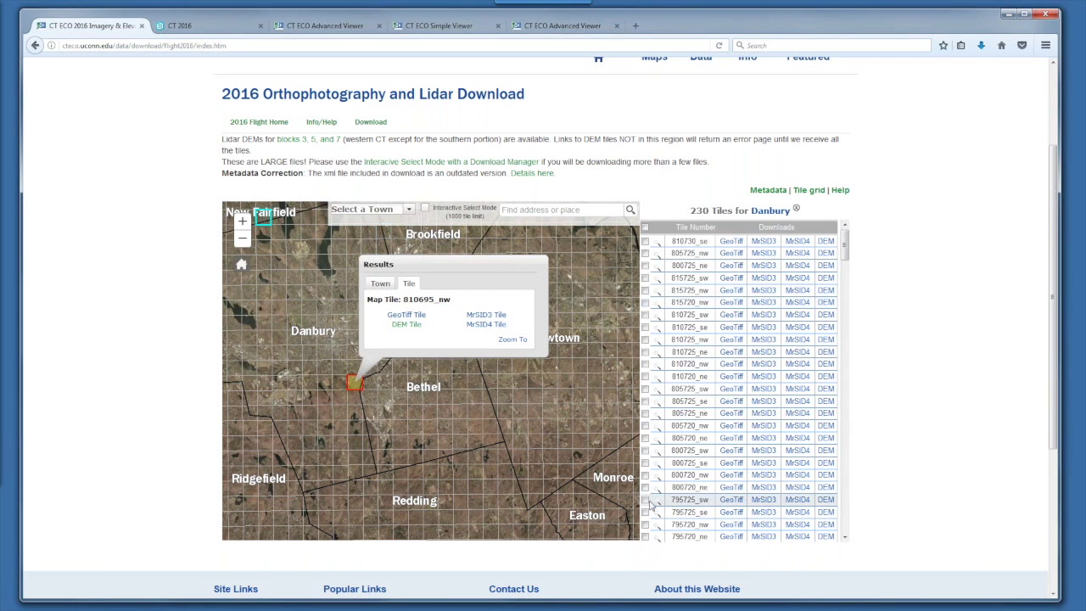
{"action": "scroll", "coordinate": [646, 501], "scroll_direction": "down", "scroll_amount": 10}
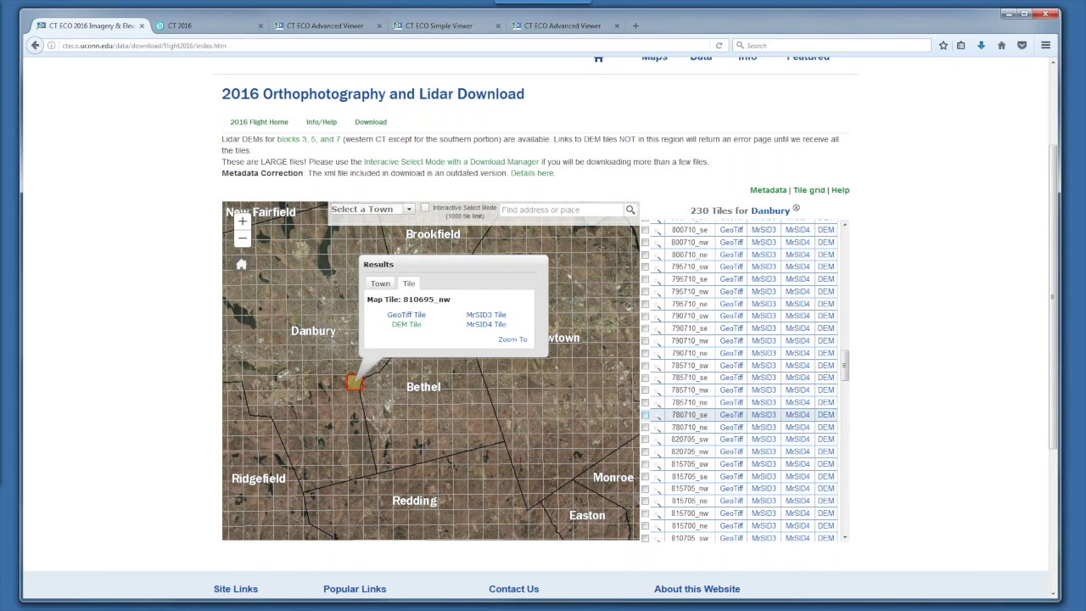
{"action": "left_click", "coordinate": [645, 414]}
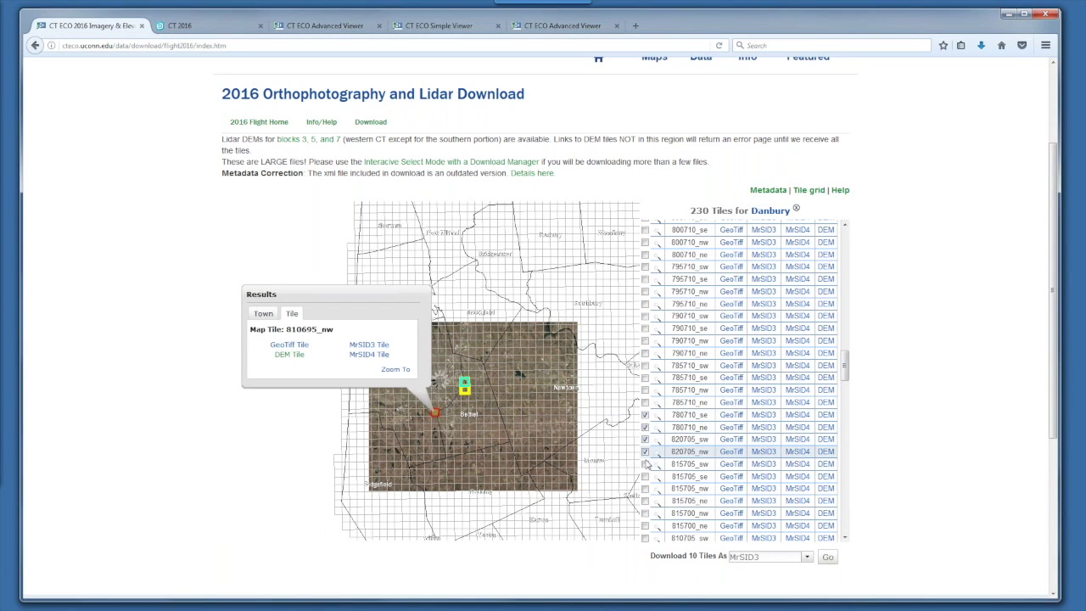
{"action": "left_click", "coordinate": [646, 464]}
{"action": "left_click", "coordinate": [645, 477]}
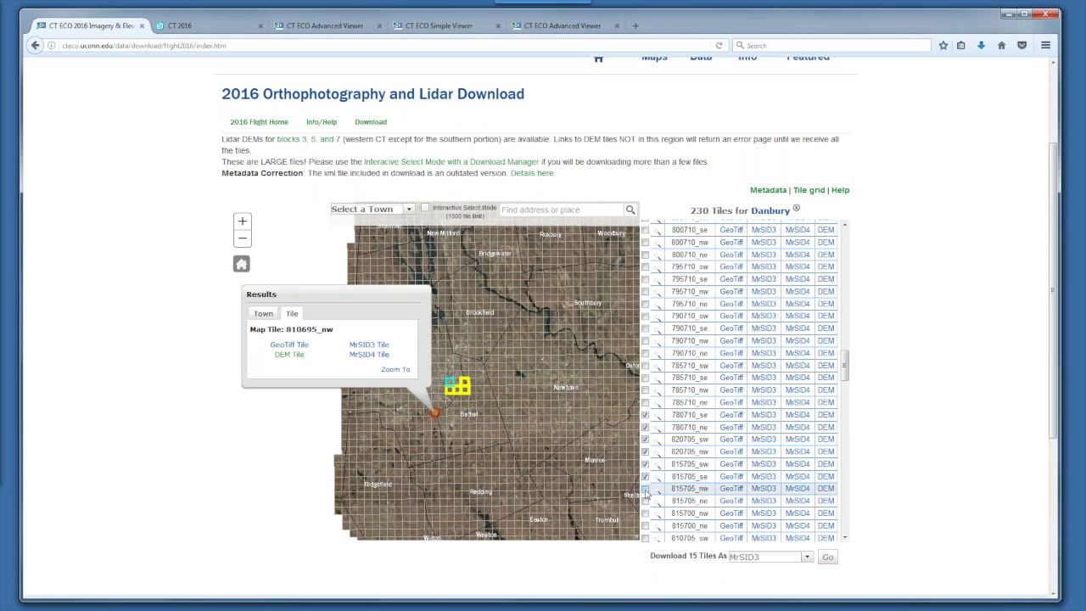
{"action": "left_click", "coordinate": [645, 489]}
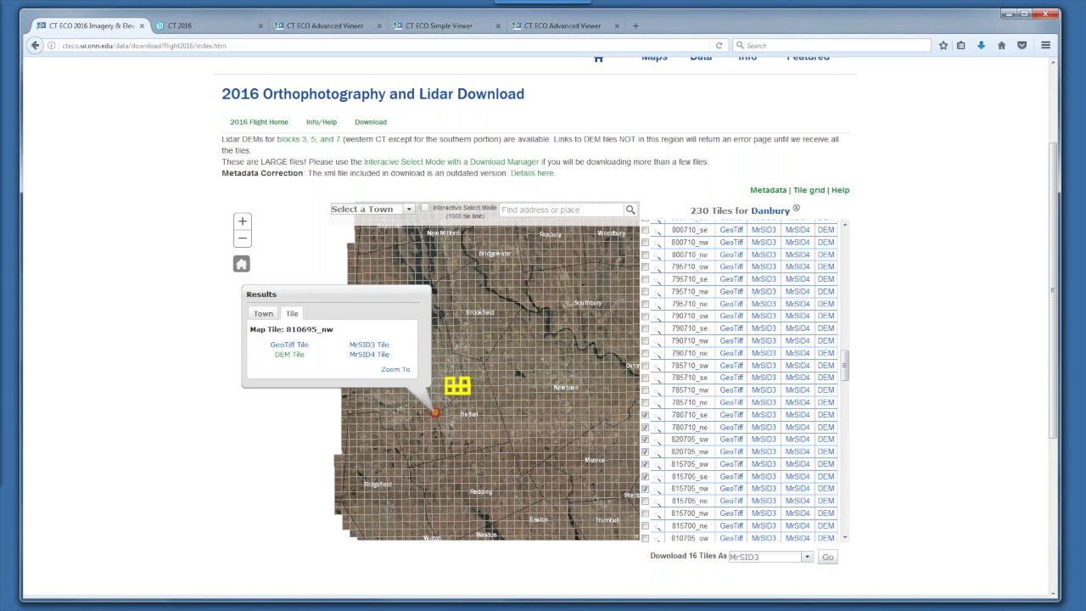
{"action": "left_click", "coordinate": [807, 557]}
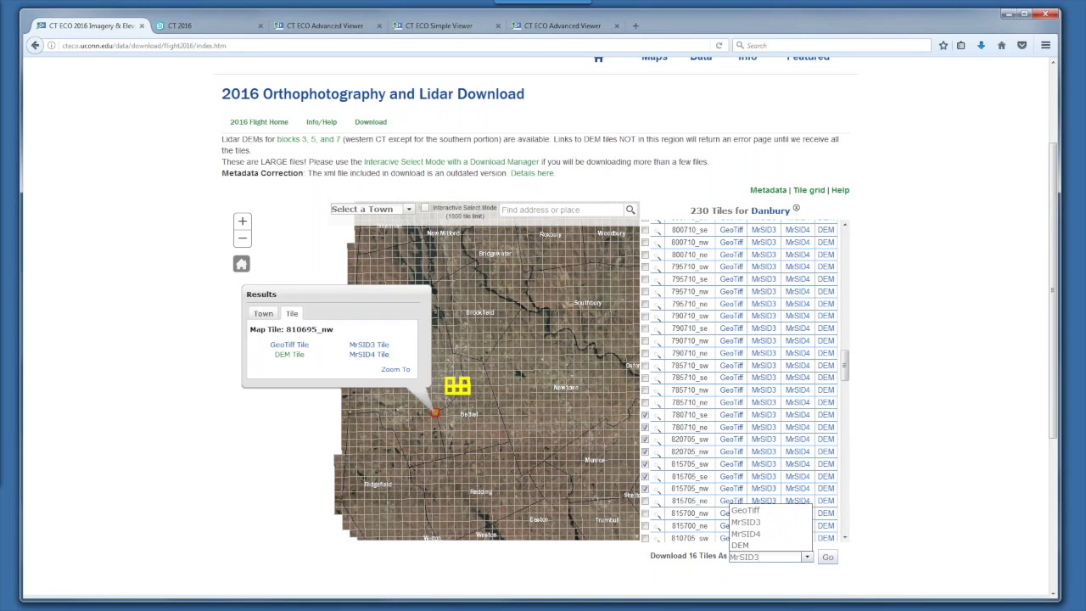
Generate the MrSID3 file list for the checked tiles, send it to DownThemAll, then close both windows
{"action": "left_click", "coordinate": [745, 522]}
{"action": "left_click", "coordinate": [827, 557]}
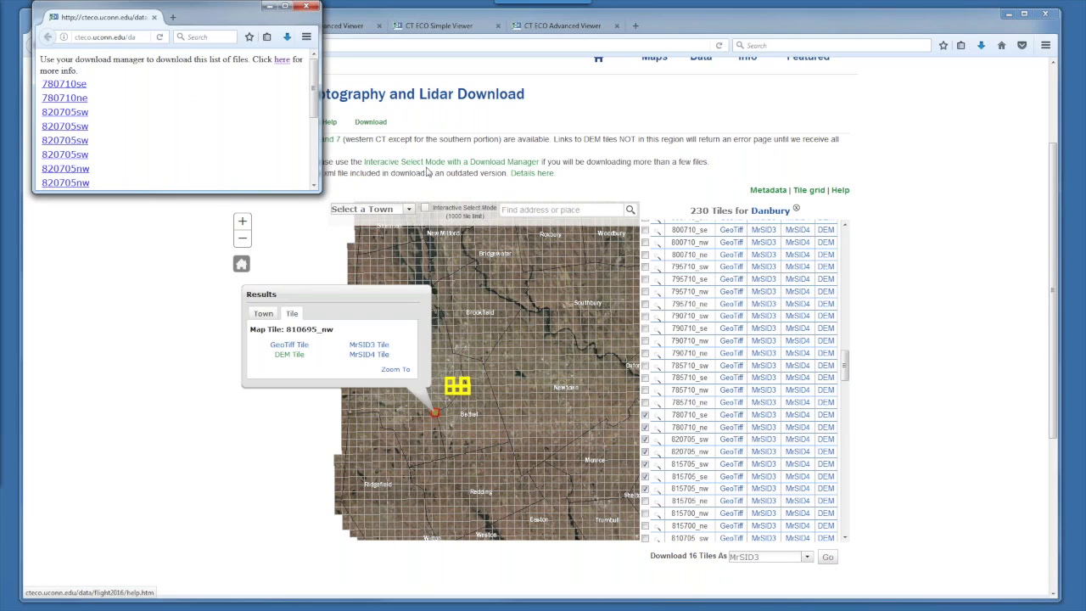
{"action": "right_click", "coordinate": [146, 112]}
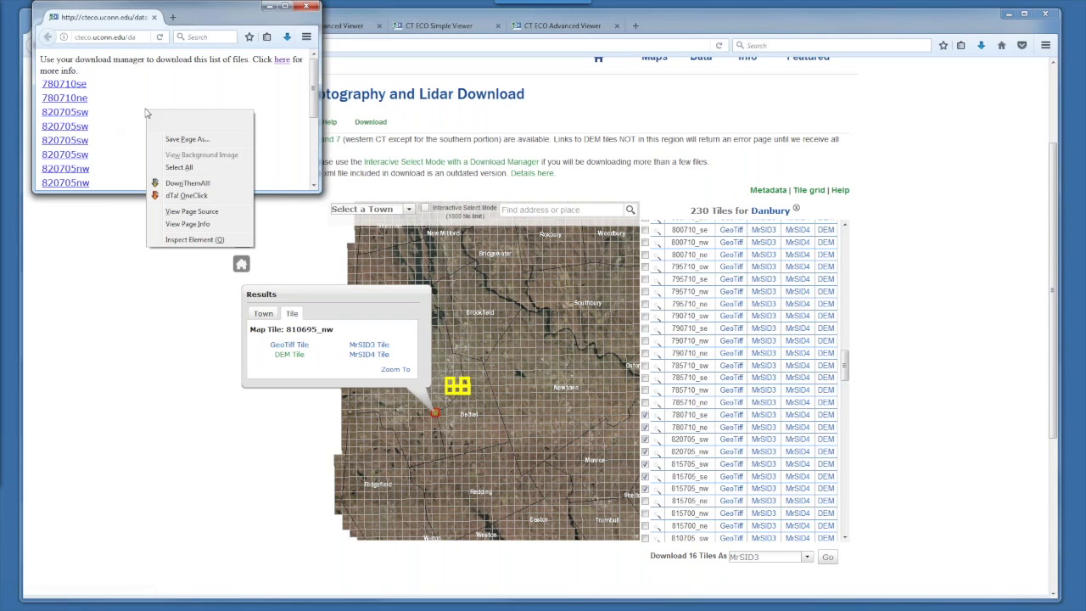
{"action": "left_click", "coordinate": [203, 186]}
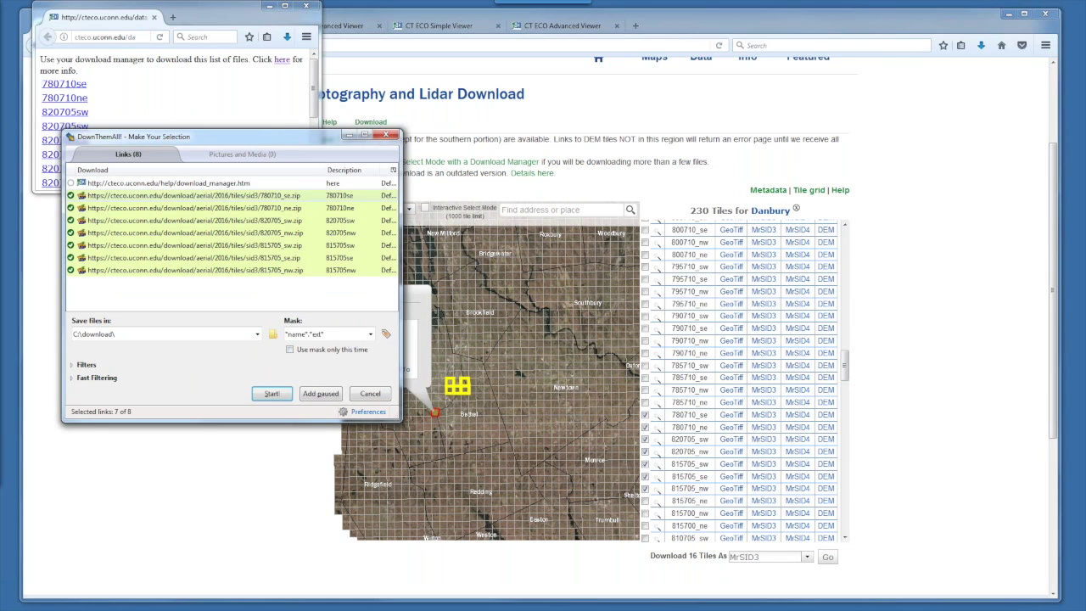
{"action": "left_click", "coordinate": [386, 135]}
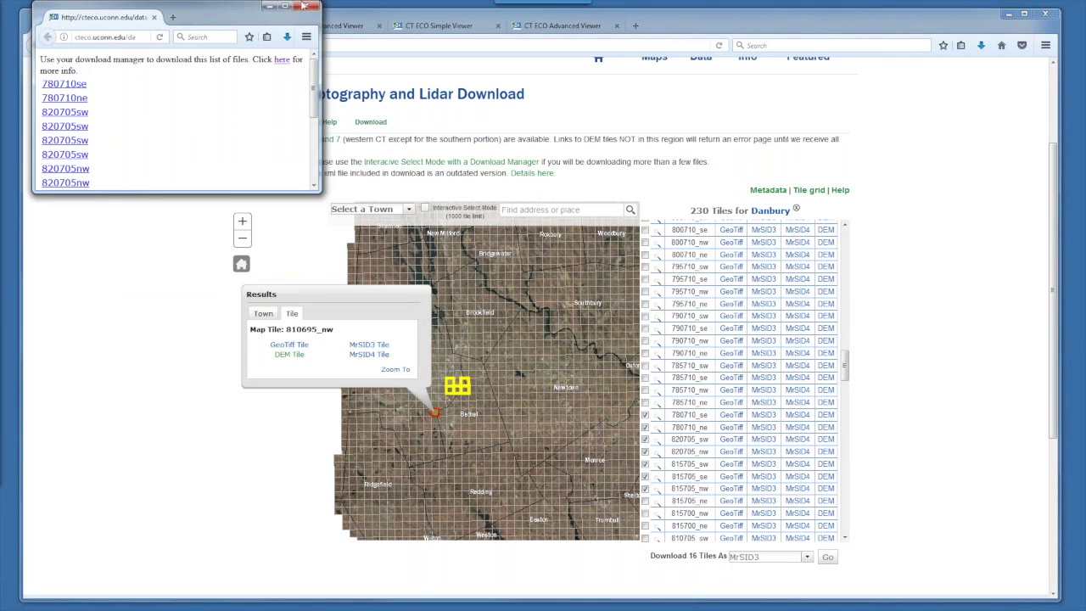
{"action": "left_click", "coordinate": [306, 6]}
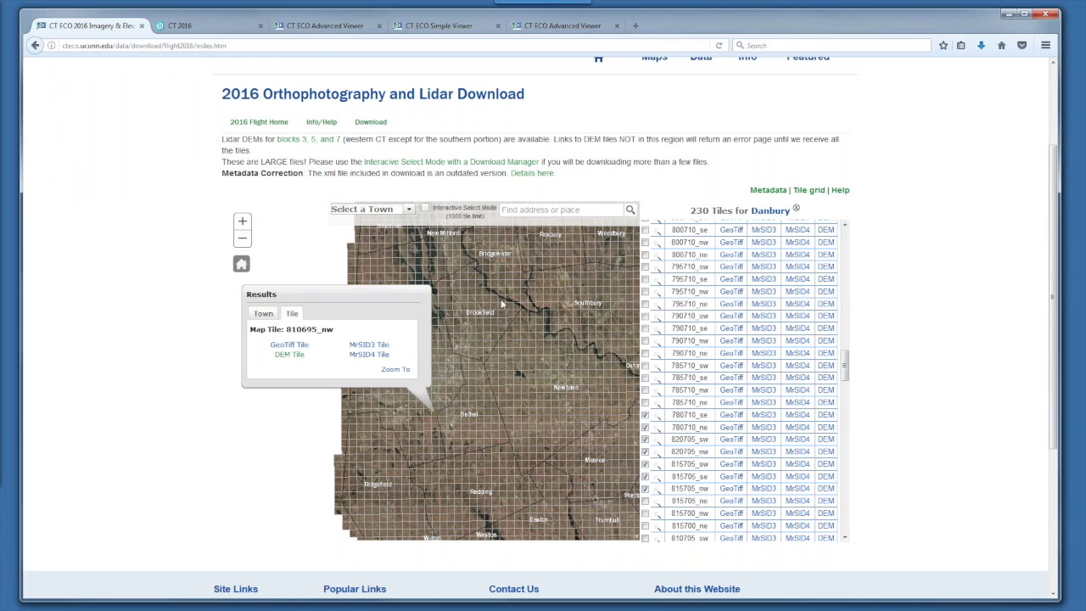
{"action": "scroll", "coordinate": [499, 298], "scroll_direction": "up", "scroll_amount": 1}
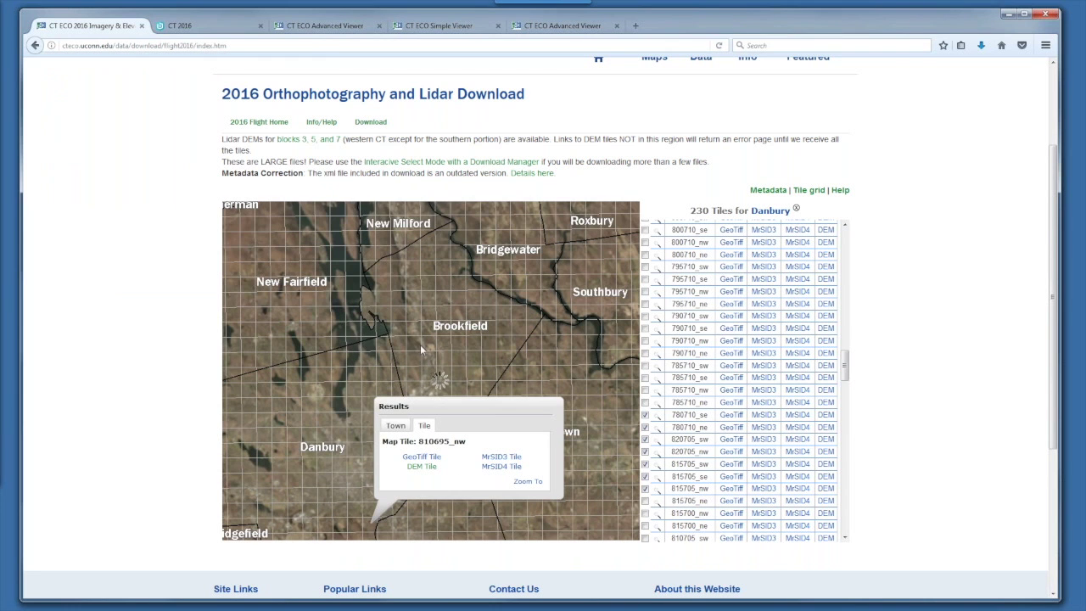
Drag-select a block of tiles around Brookfield and tick all 77 for download
{"action": "left_click", "coordinate": [425, 210]}
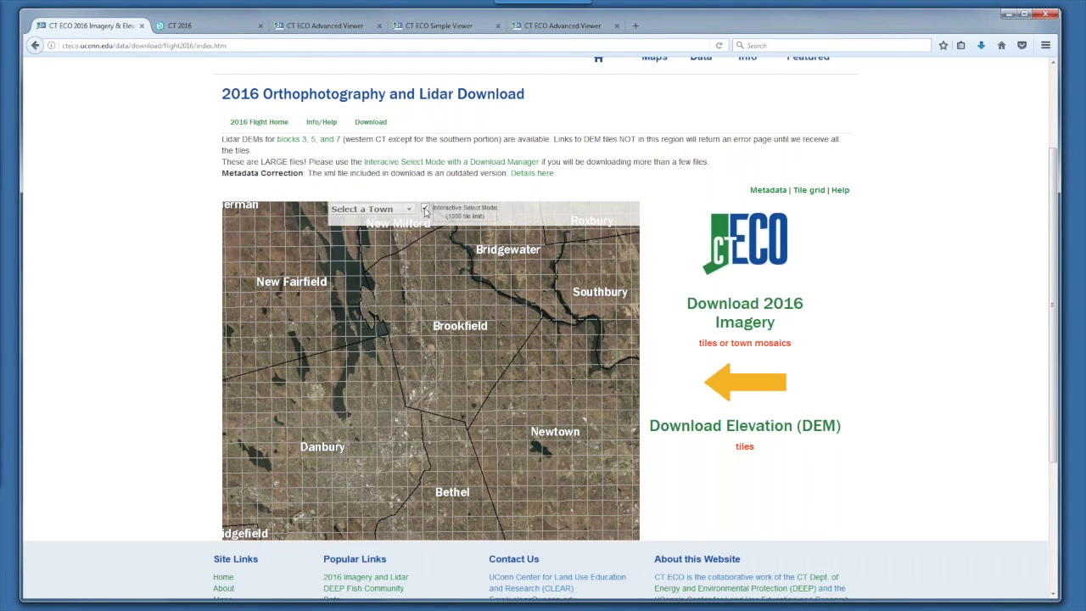
{"action": "left_click_drag", "start_coordinate": [336, 279], "coordinate": [482, 377]}
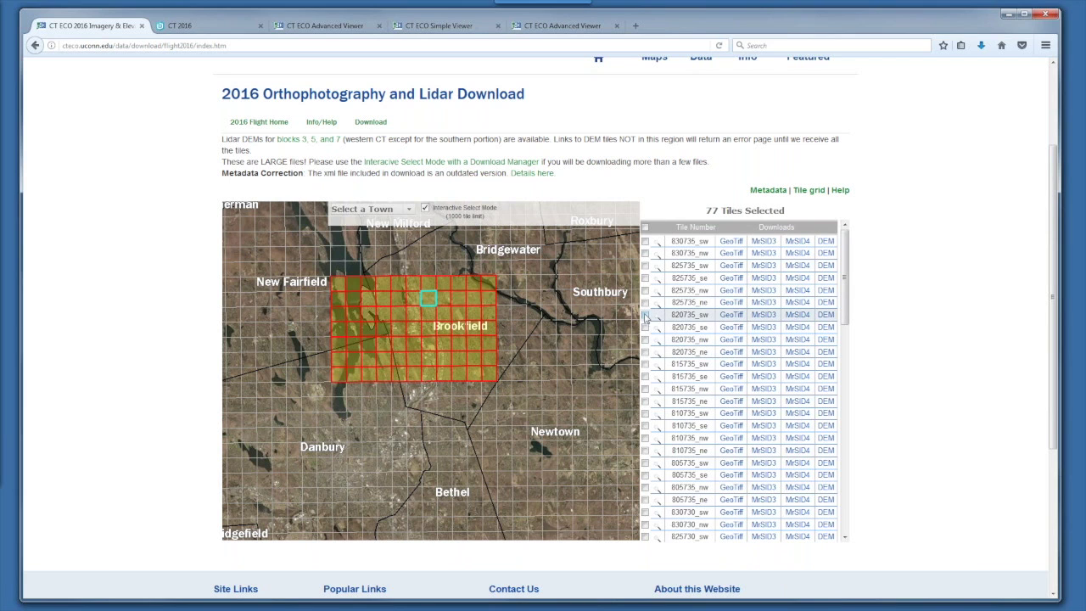
{"action": "left_click", "coordinate": [645, 226]}
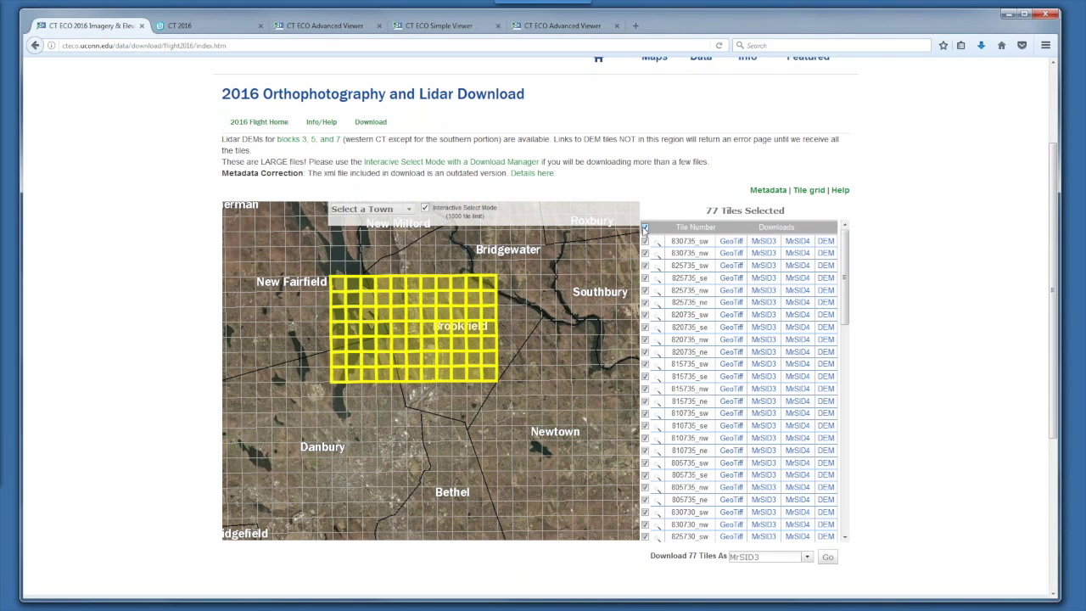
Send the 77 tiles' link list to DownThemAll, then cancel and close the list window
{"action": "left_click", "coordinate": [827, 557]}
{"action": "right_click", "coordinate": [180, 109]}
{"action": "left_click", "coordinate": [223, 167]}
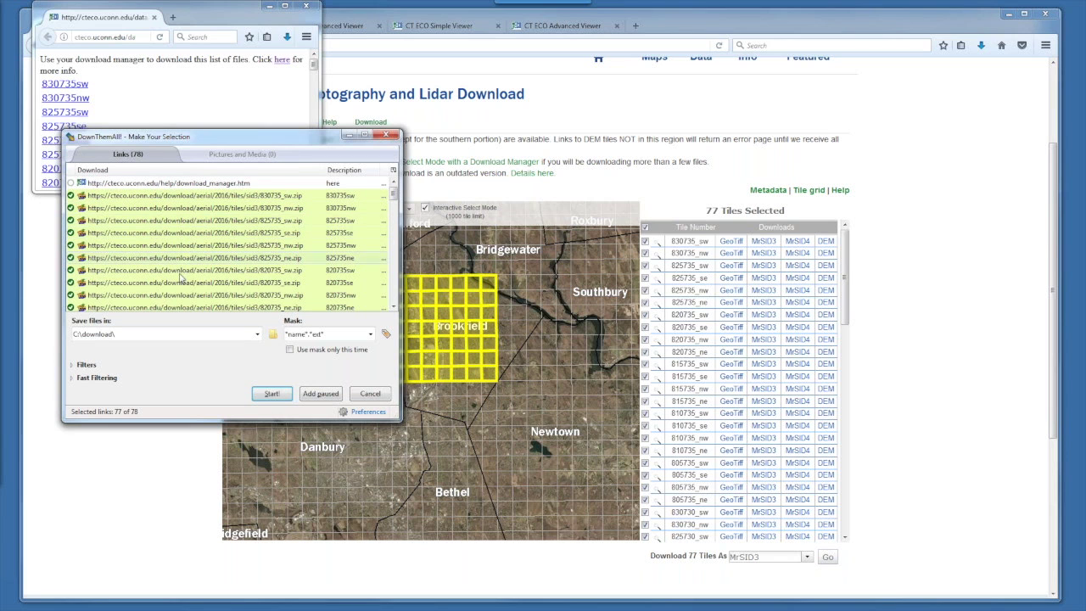
{"action": "left_click", "coordinate": [378, 398]}
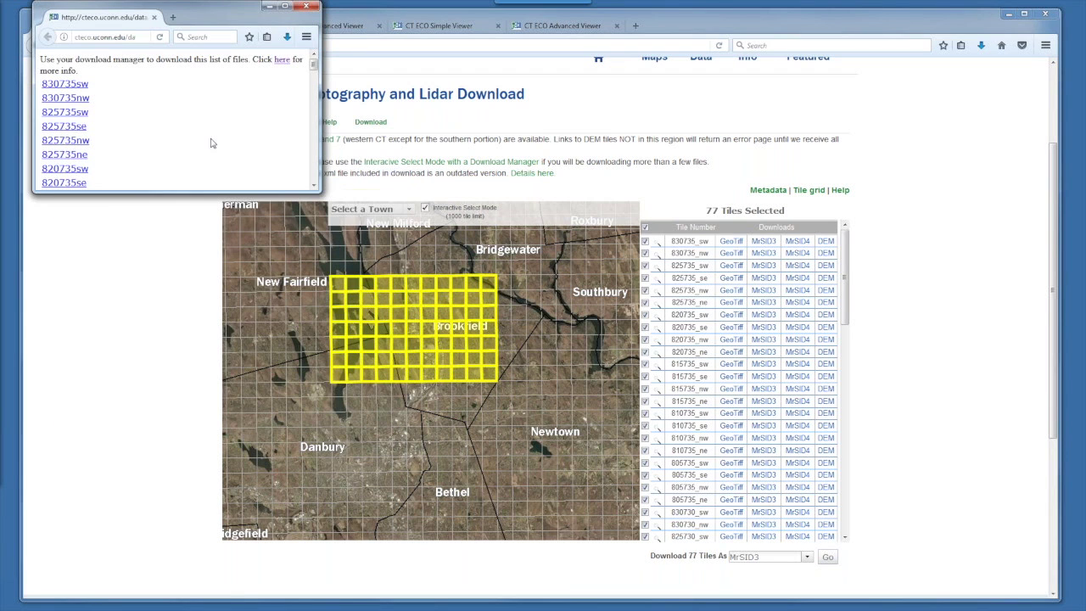
{"action": "left_click", "coordinate": [309, 7]}
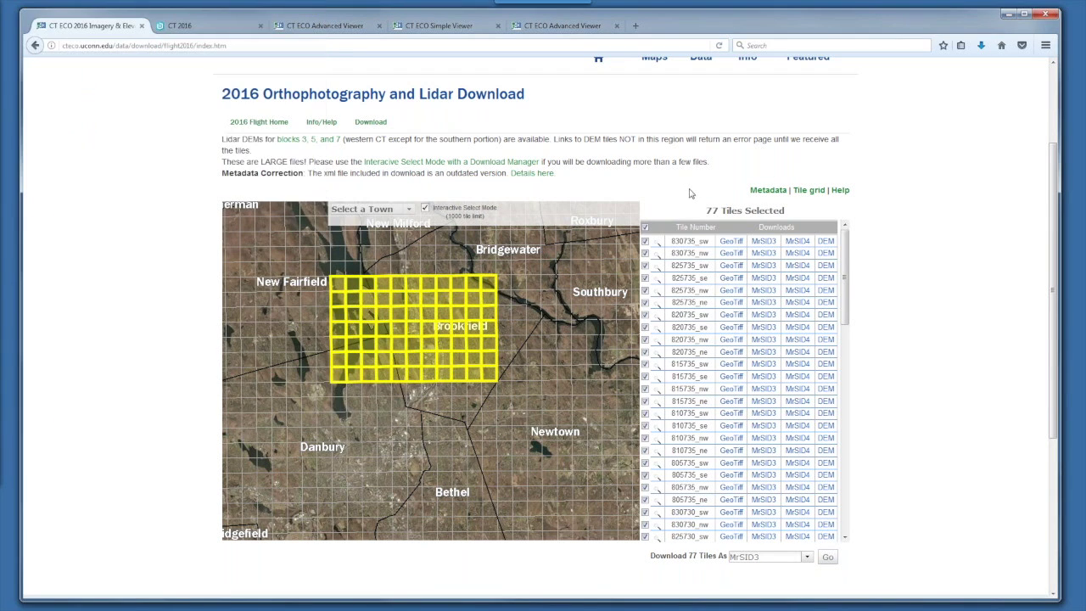
Browse the 2016 Flight Home page, then go to the Featured Topics page
{"action": "left_click", "coordinate": [257, 124]}
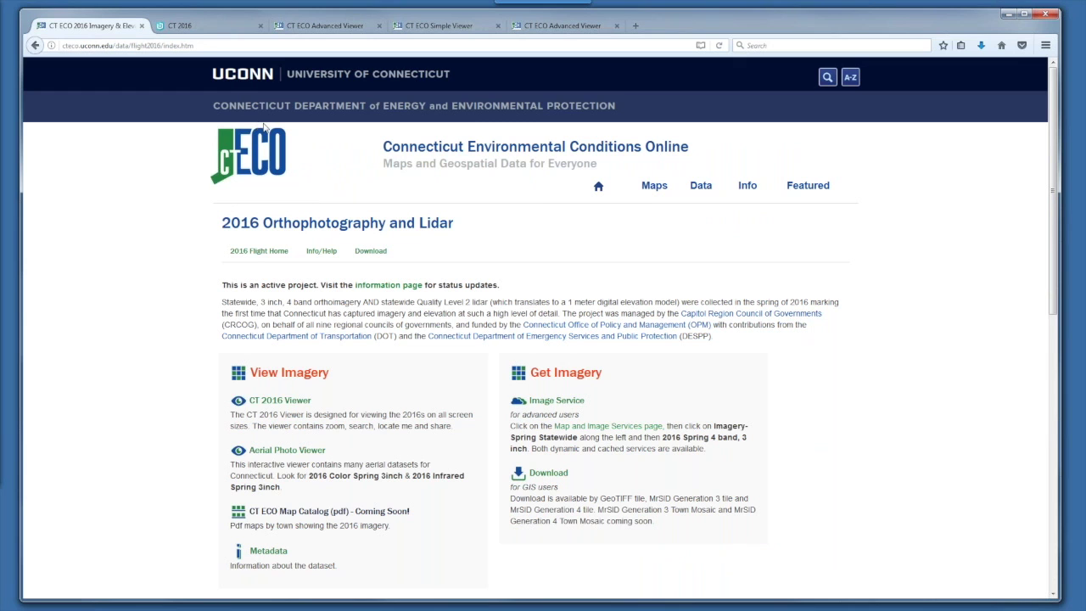
{"action": "scroll", "coordinate": [202, 266], "scroll_direction": "down", "scroll_amount": 1}
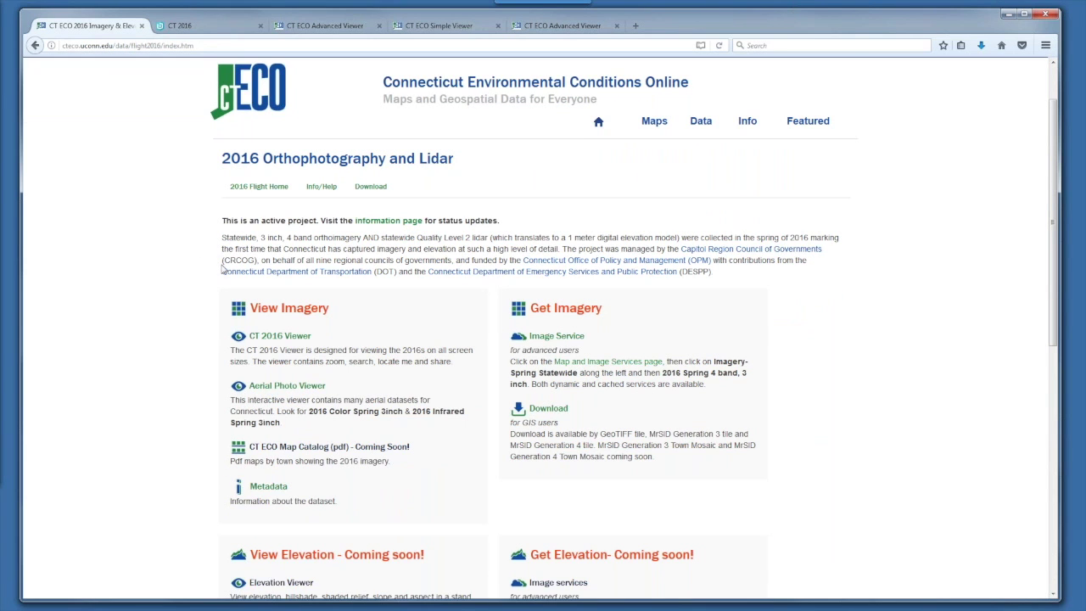
{"action": "scroll", "coordinate": [223, 268], "scroll_direction": "down", "scroll_amount": 2}
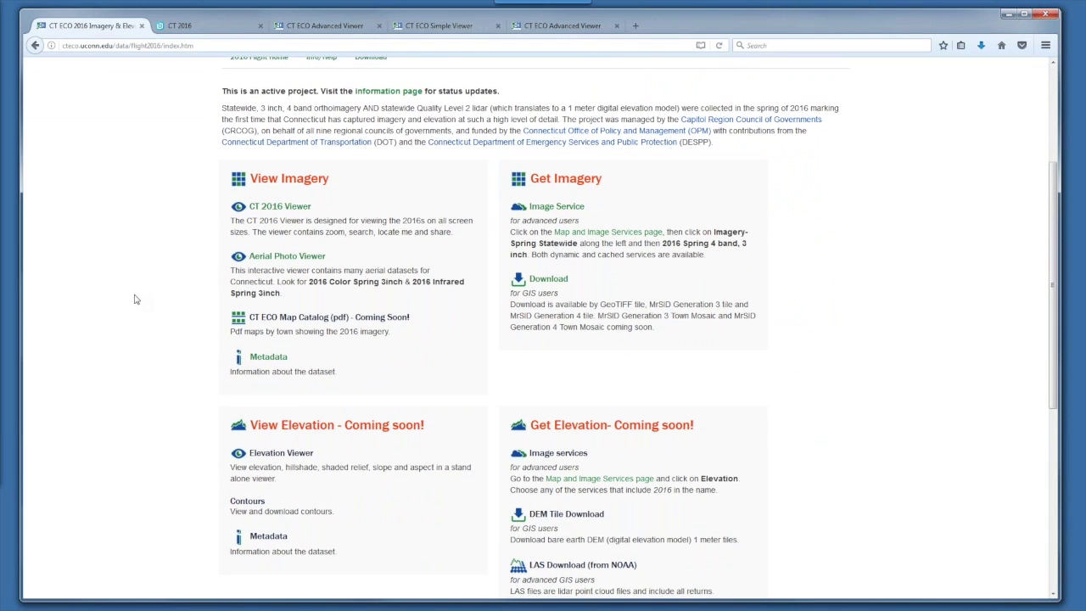
{"action": "scroll", "coordinate": [134, 299], "scroll_direction": "down", "scroll_amount": 2}
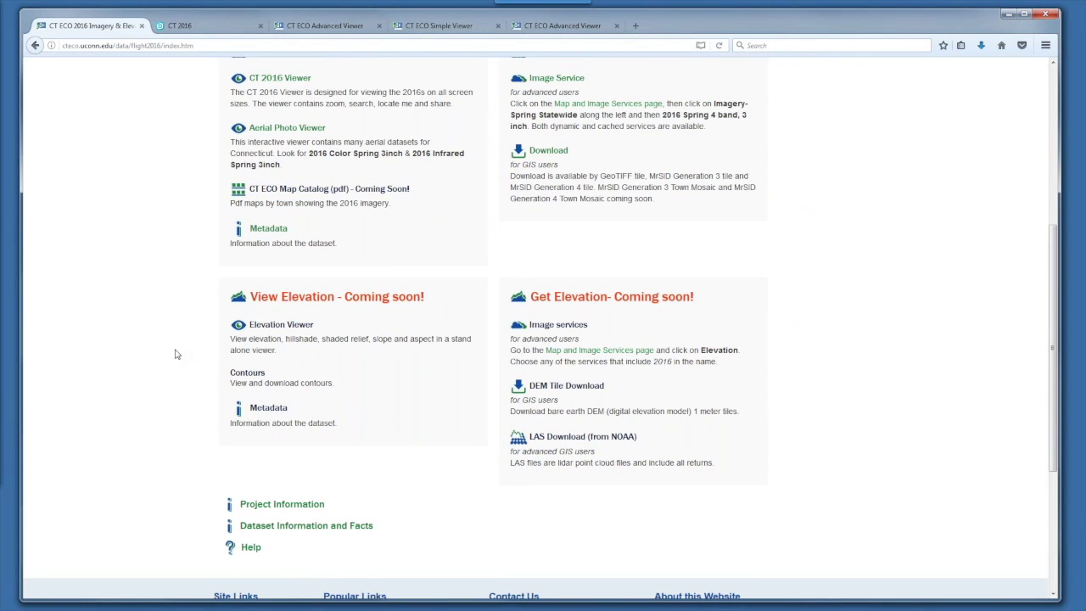
{"action": "scroll", "coordinate": [175, 357], "scroll_direction": "up", "scroll_amount": 6}
{"action": "left_click", "coordinate": [807, 118]}
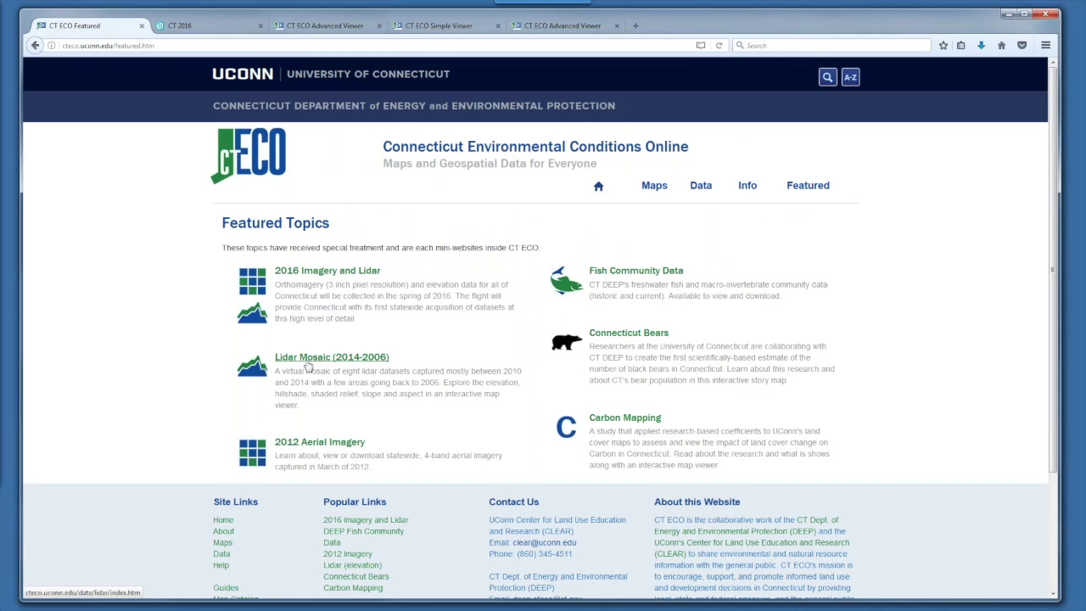
Launch the Connecticut Elevation Viewer from the Lidar Mosaic (2014-2006) page
{"action": "left_click", "coordinate": [307, 361]}
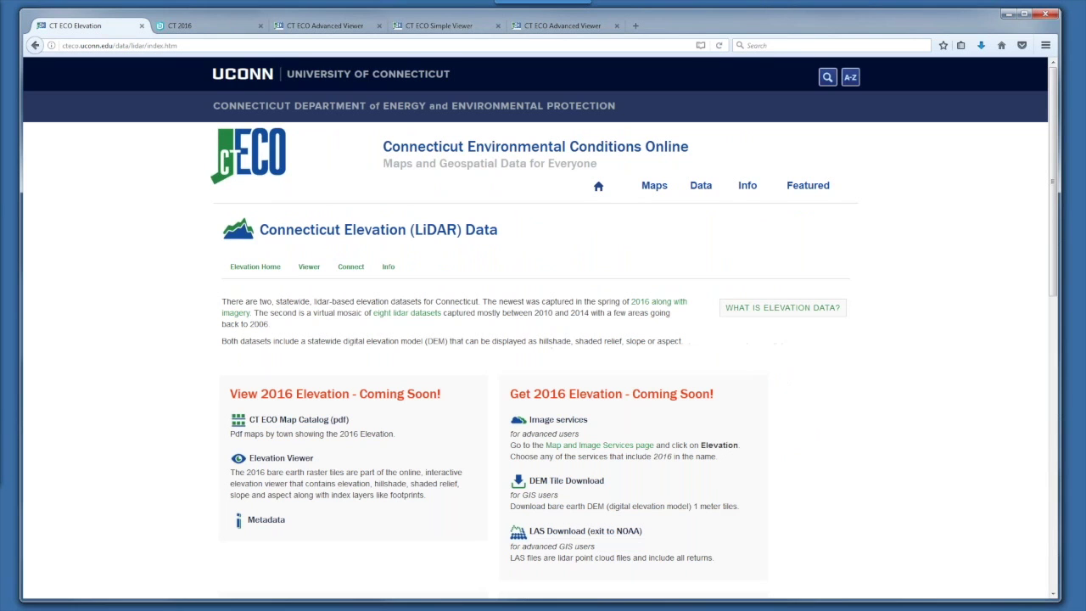
{"action": "scroll", "coordinate": [144, 387], "scroll_direction": "down", "scroll_amount": 5}
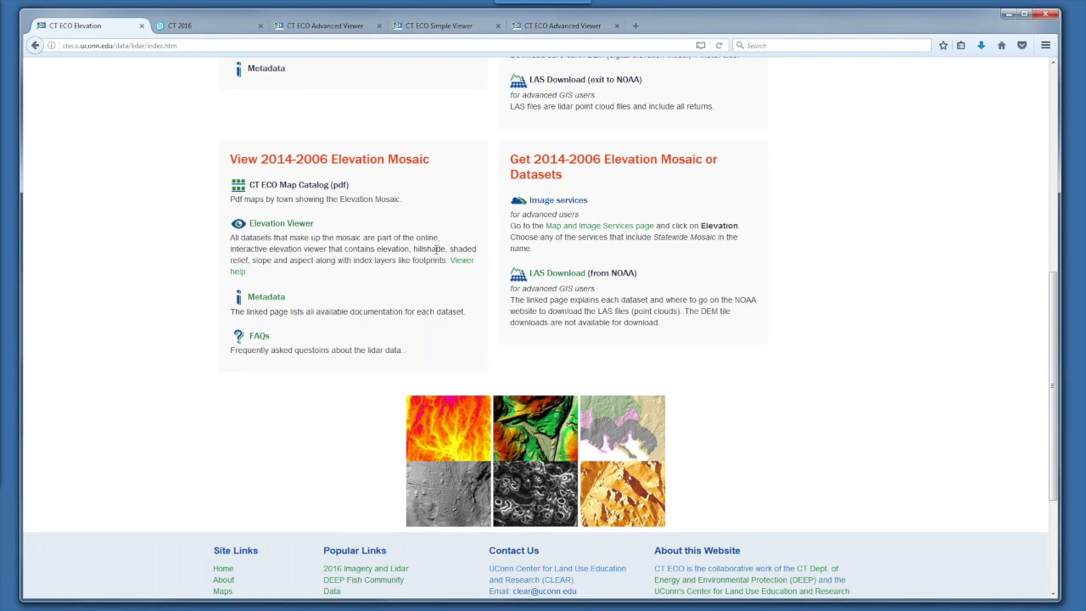
{"action": "left_click", "coordinate": [284, 223]}
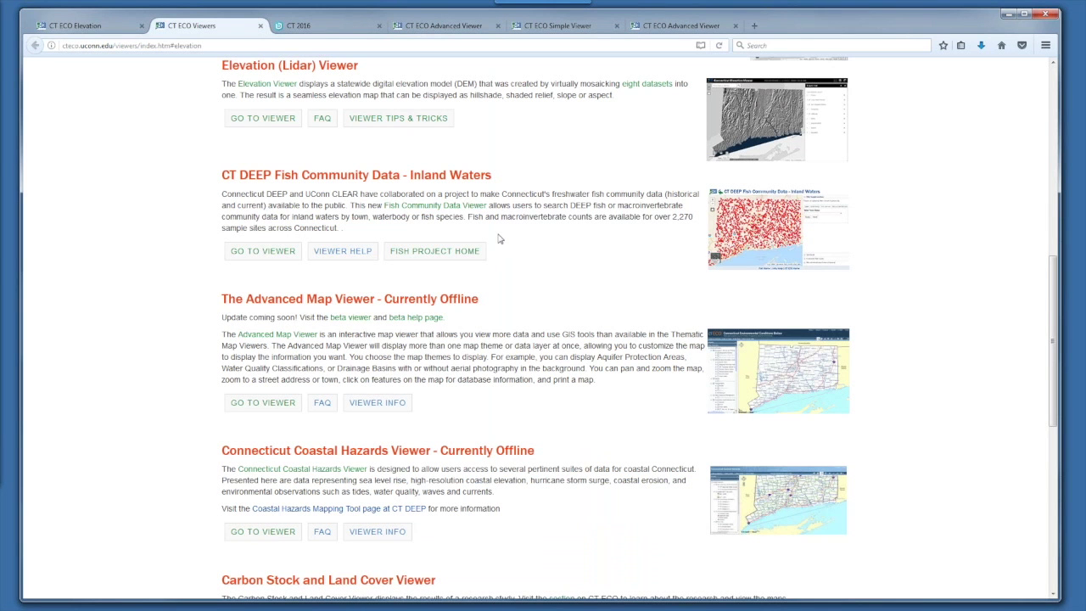
{"action": "left_click", "coordinate": [258, 121]}
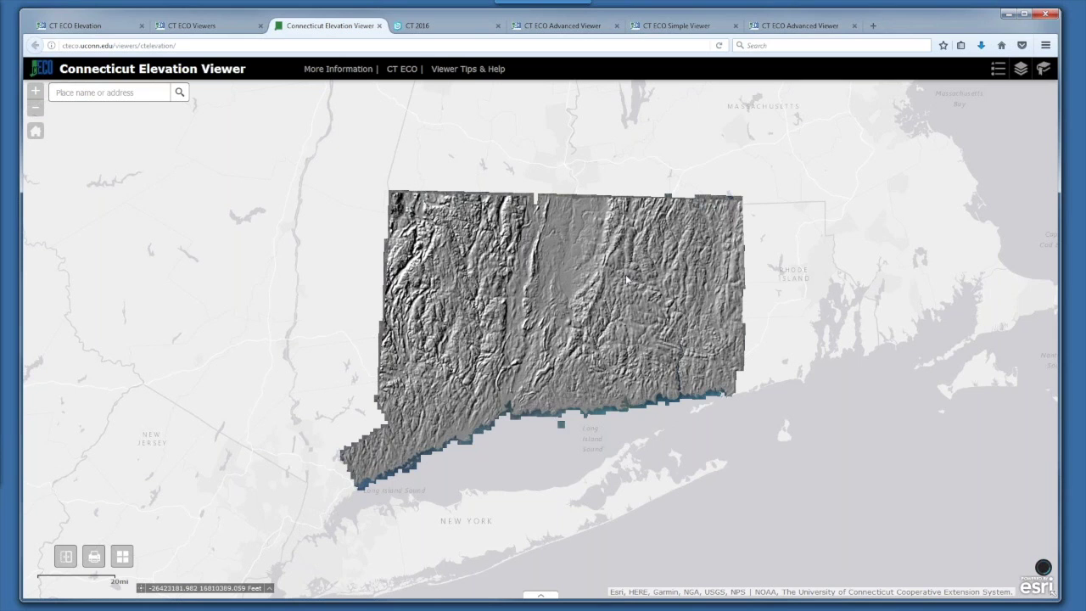
Zoom in and pan around the lidar hillshade terrain map
{"action": "scroll", "coordinate": [786, 367], "scroll_direction": "up", "scroll_amount": 2}
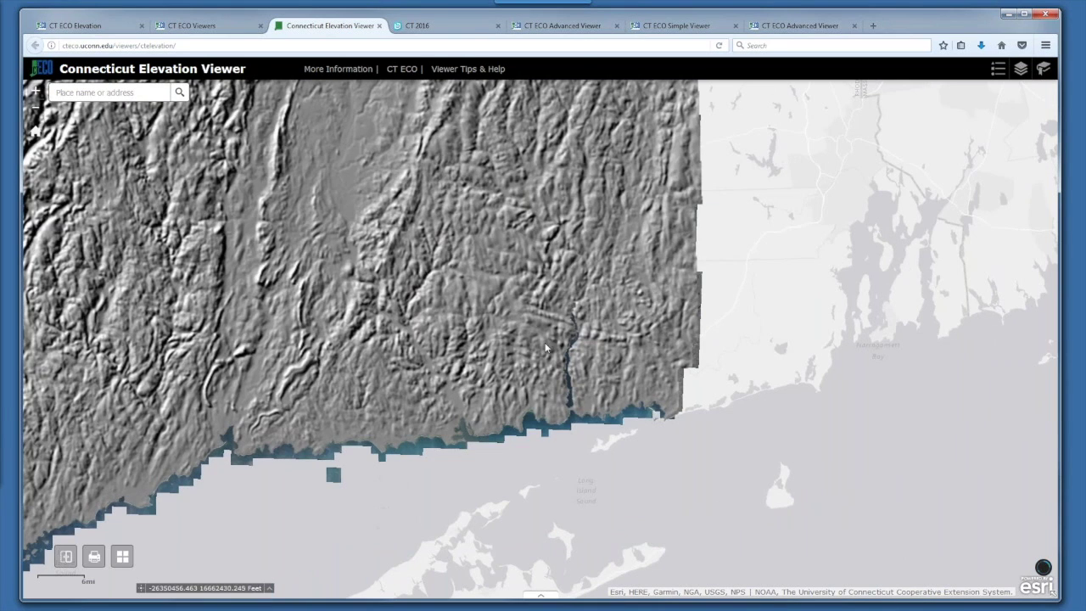
{"action": "scroll", "coordinate": [507, 336], "scroll_direction": "up", "scroll_amount": 3}
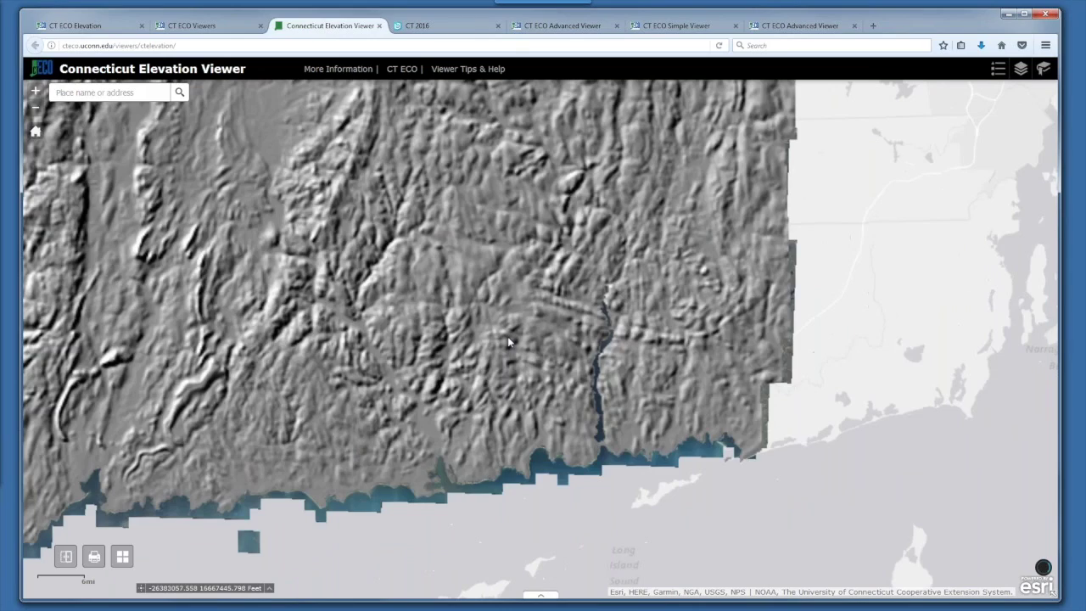
{"action": "scroll", "coordinate": [526, 335], "scroll_direction": "up", "scroll_amount": 2}
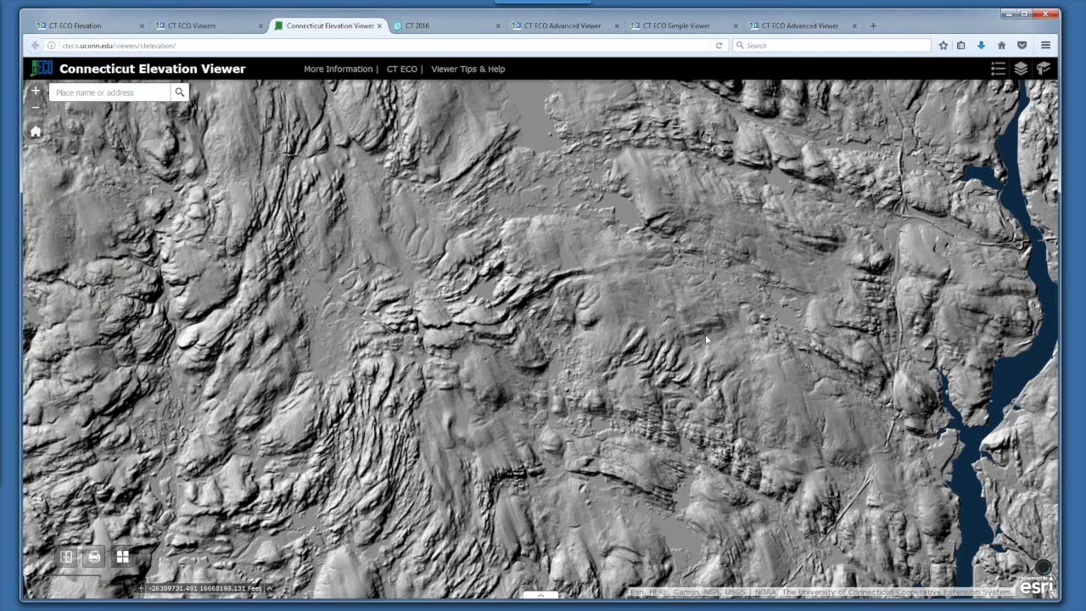
{"action": "left_click_drag", "start_coordinate": [578, 279], "coordinate": [663, 30]}
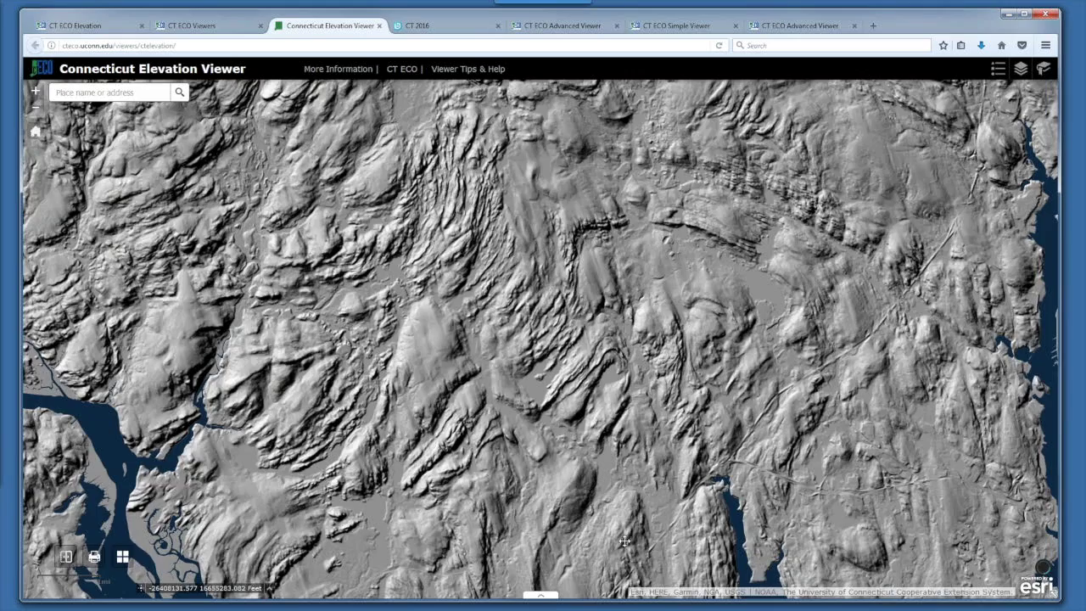
{"action": "scroll", "coordinate": [622, 540], "scroll_direction": "down", "scroll_amount": 1}
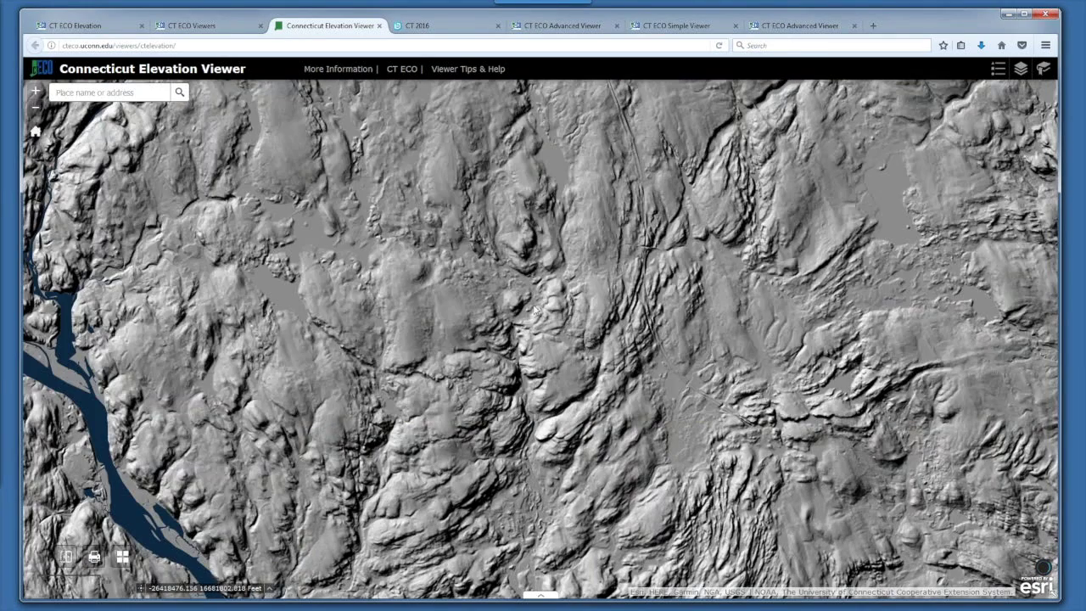
{"action": "scroll", "coordinate": [411, 330], "scroll_direction": "up", "scroll_amount": 1}
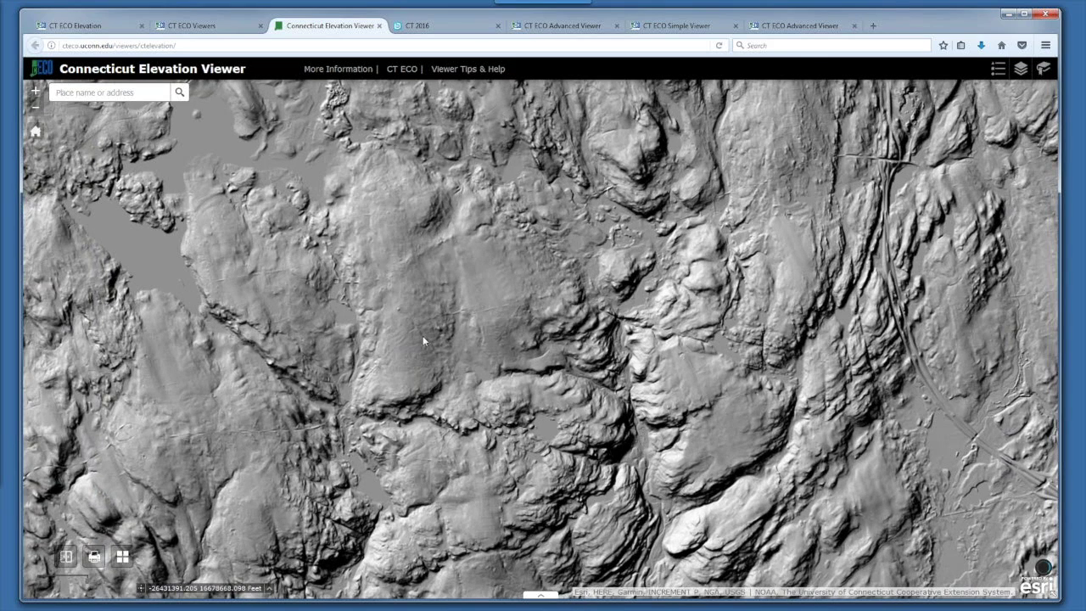
{"action": "scroll", "coordinate": [422, 336], "scroll_direction": "up", "scroll_amount": 1}
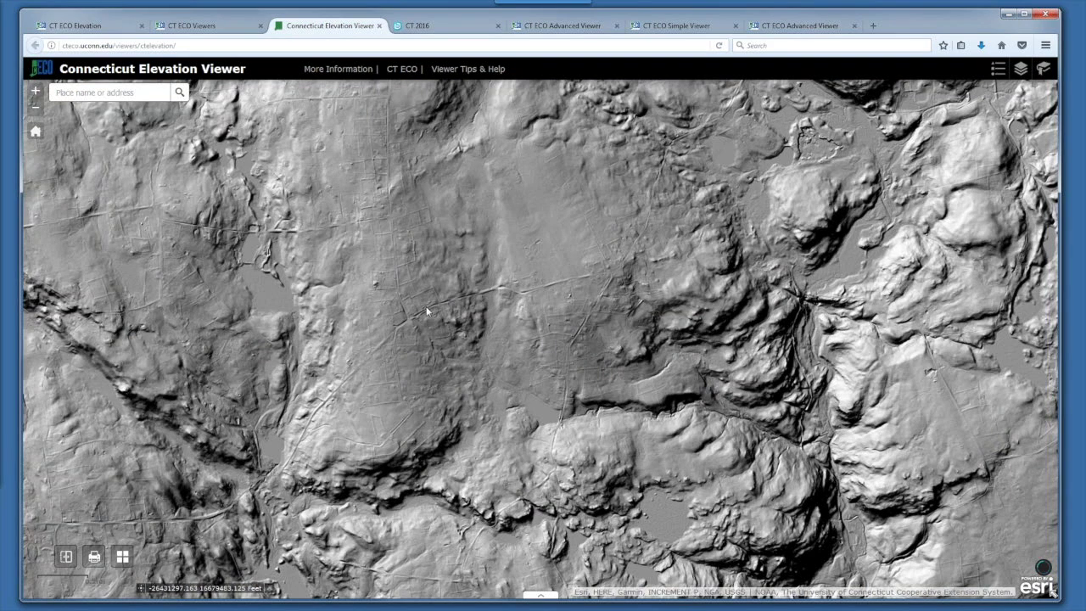
Turn off Long Island Sound and Hillshade, view ShadedRelief, then switch it off
{"action": "left_click", "coordinate": [1022, 72]}
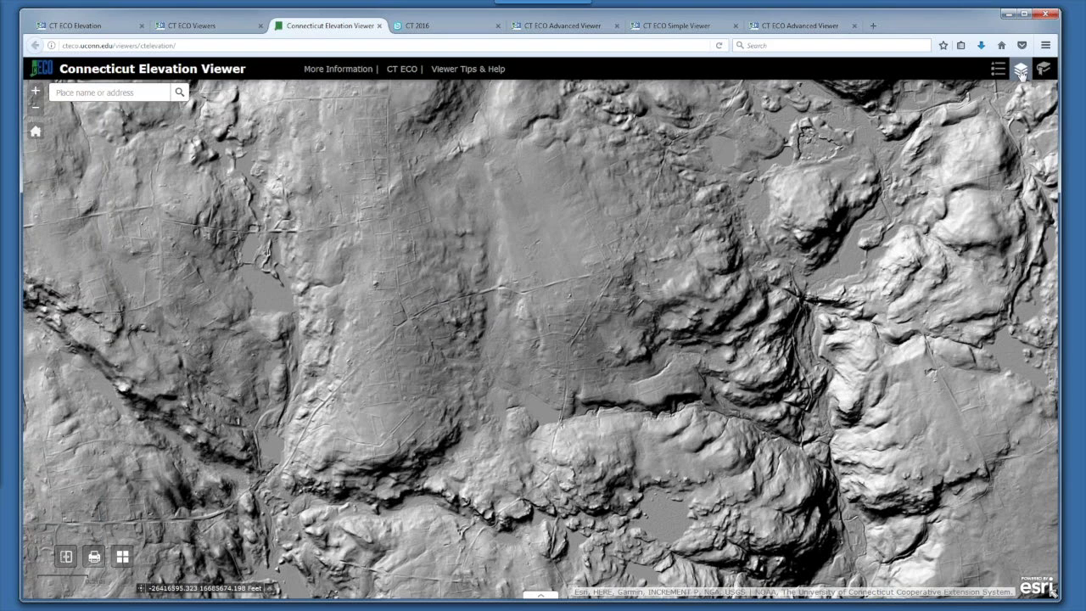
{"action": "left_click", "coordinate": [872, 161]}
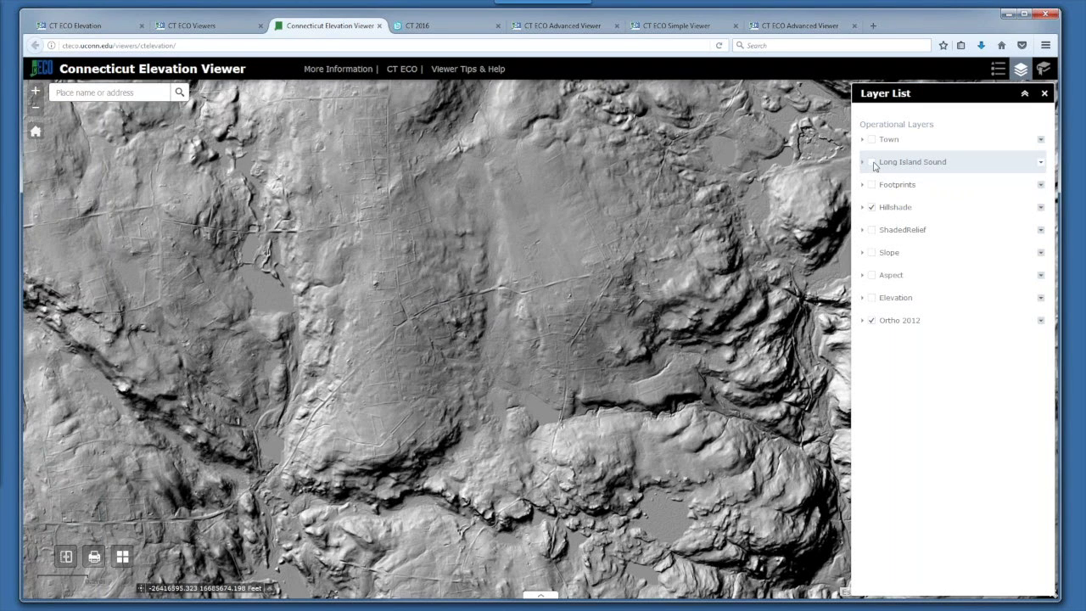
{"action": "left_click", "coordinate": [872, 229]}
{"action": "left_click", "coordinate": [871, 207]}
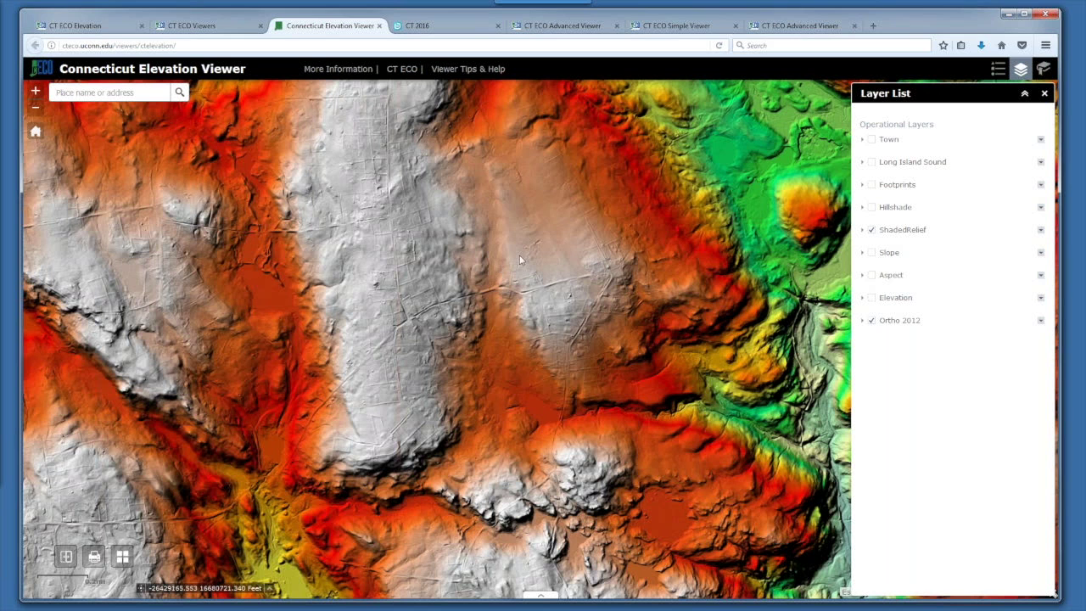
{"action": "left_click", "coordinate": [871, 230]}
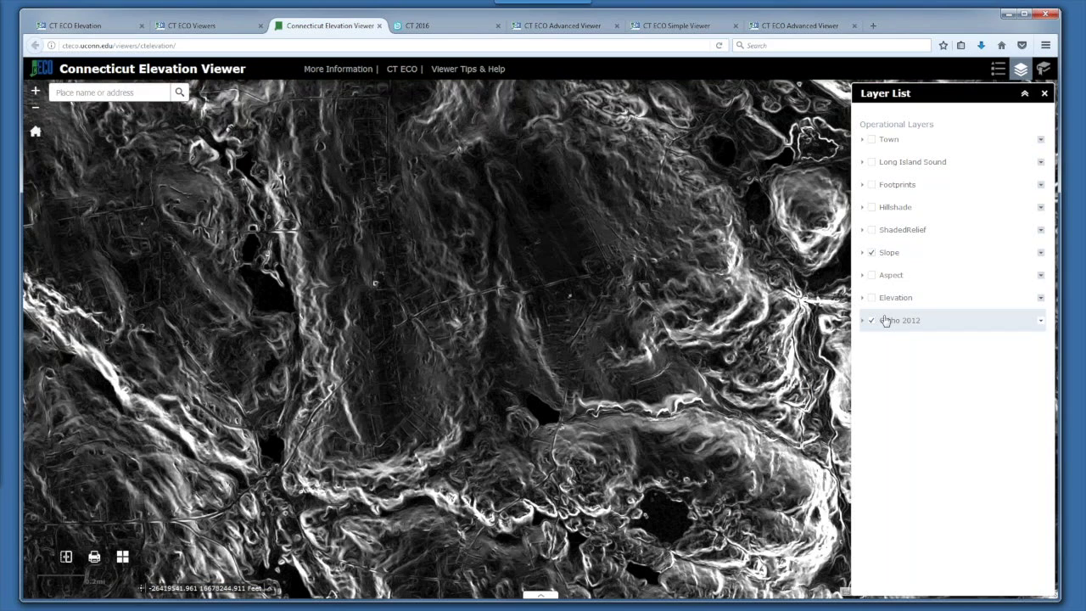
{"action": "left_click_drag", "start_coordinate": [568, 423], "coordinate": [415, 215]}
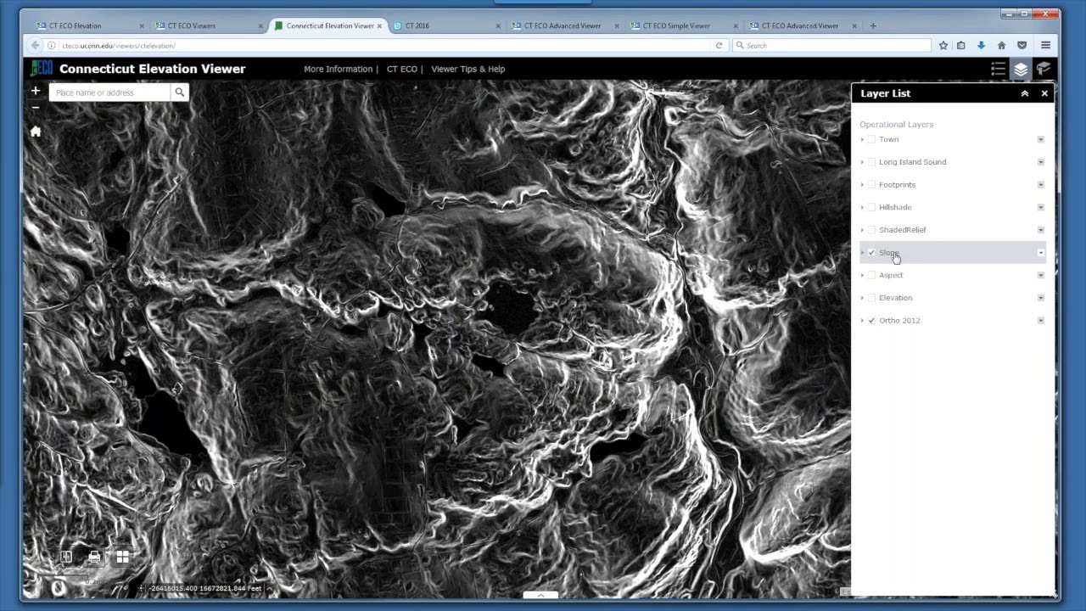
Check the Slope legend, view Aspect, then turn Hillshade and ShadedRelief back on
{"action": "left_click", "coordinate": [998, 72]}
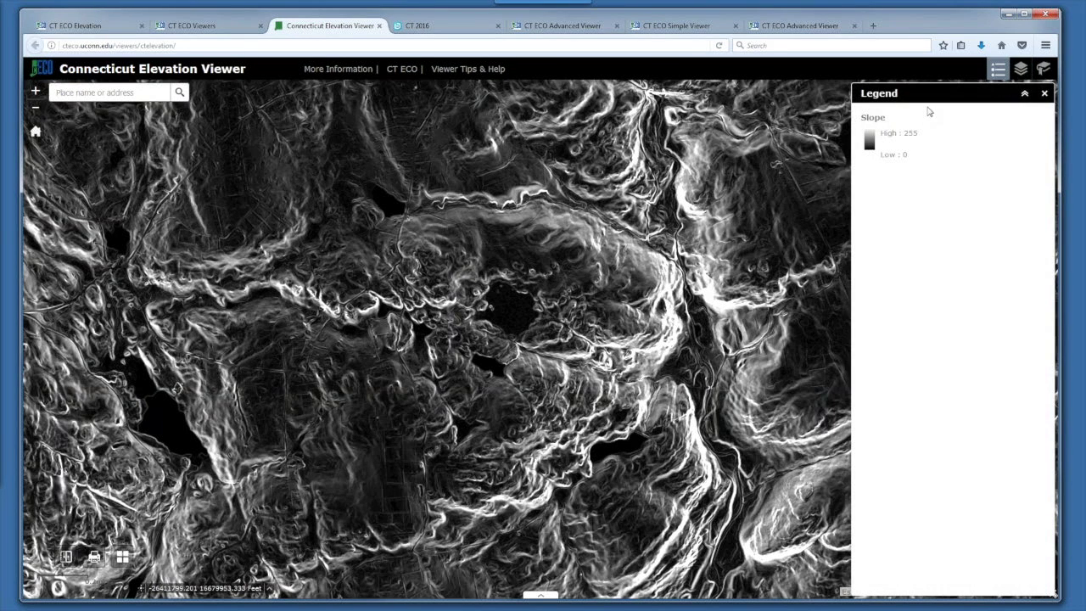
{"action": "left_click", "coordinate": [1021, 71]}
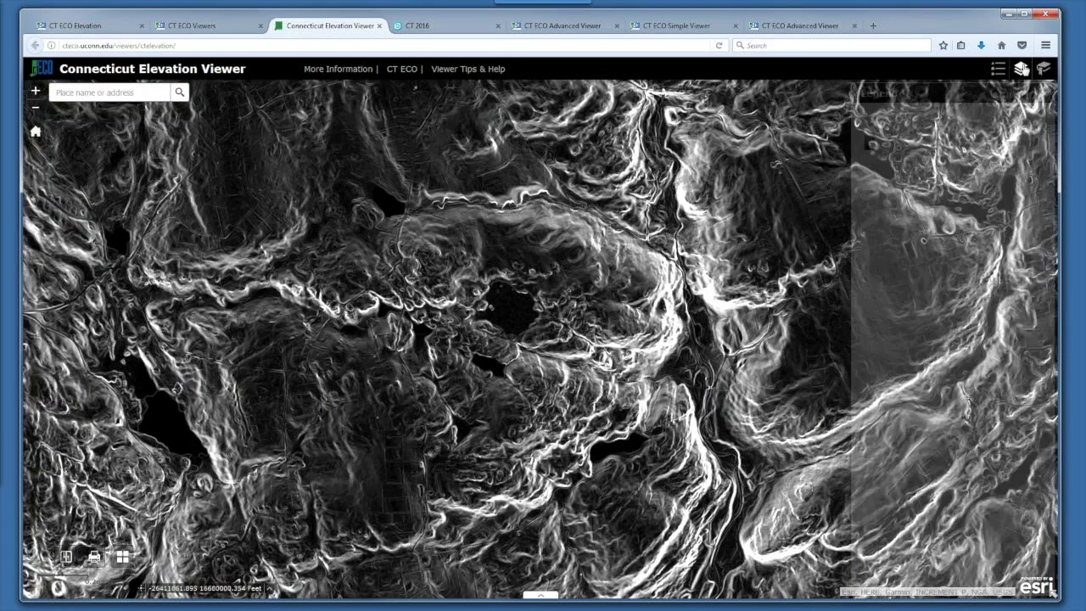
{"action": "left_click", "coordinate": [872, 252]}
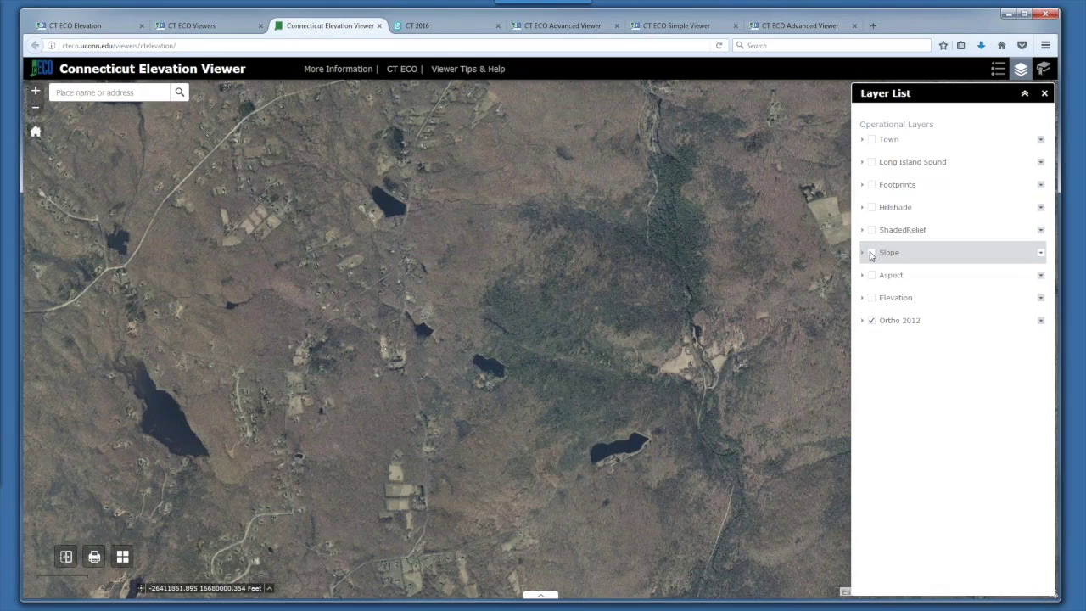
{"action": "left_click", "coordinate": [872, 276]}
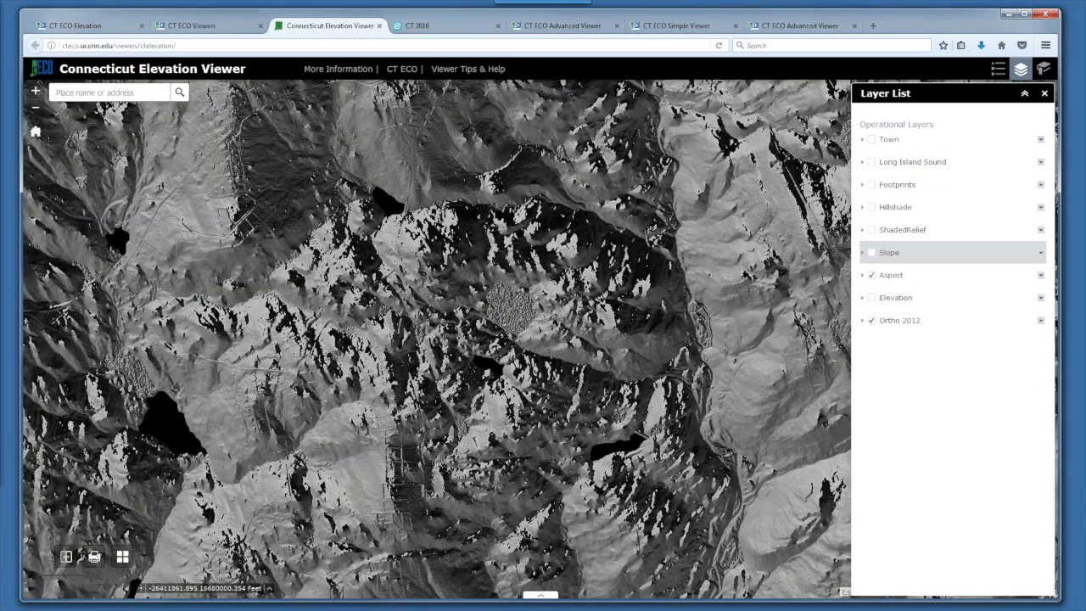
{"action": "scroll", "coordinate": [741, 314], "scroll_direction": "down", "scroll_amount": 1}
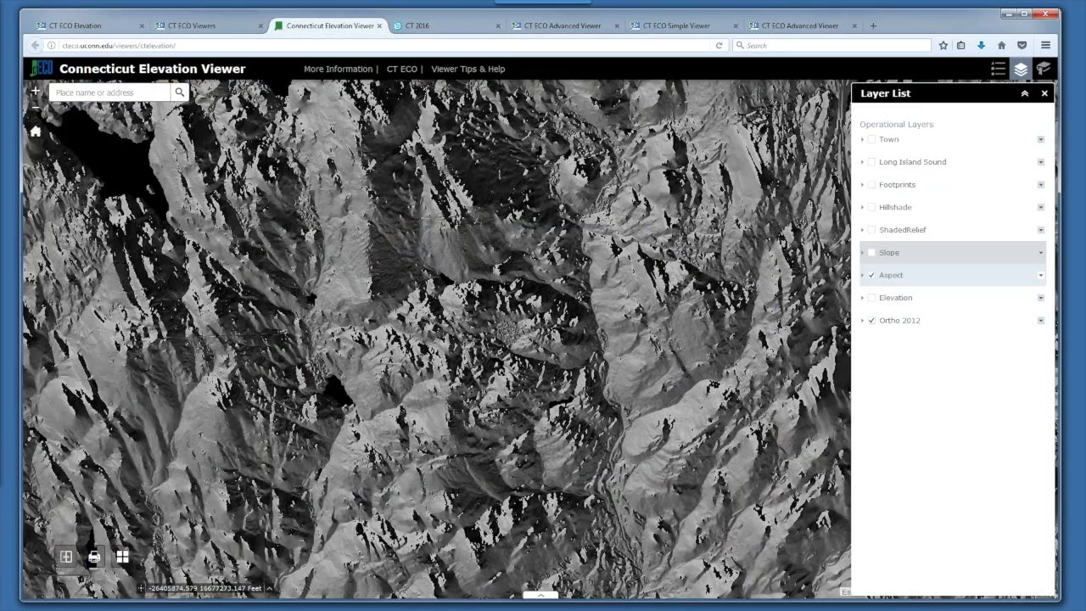
{"action": "left_click", "coordinate": [871, 275]}
{"action": "left_click", "coordinate": [871, 207]}
{"action": "left_click", "coordinate": [871, 230]}
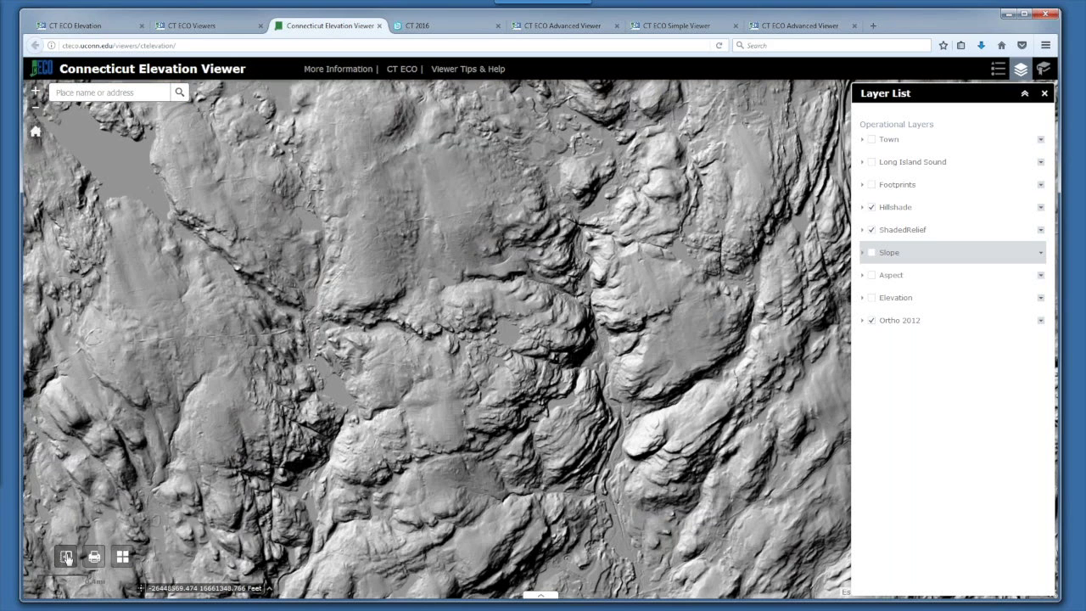
Swipe-compare Hillshade against other layers, switching ShadedRelief off and Slope on
{"action": "left_click", "coordinate": [66, 557]}
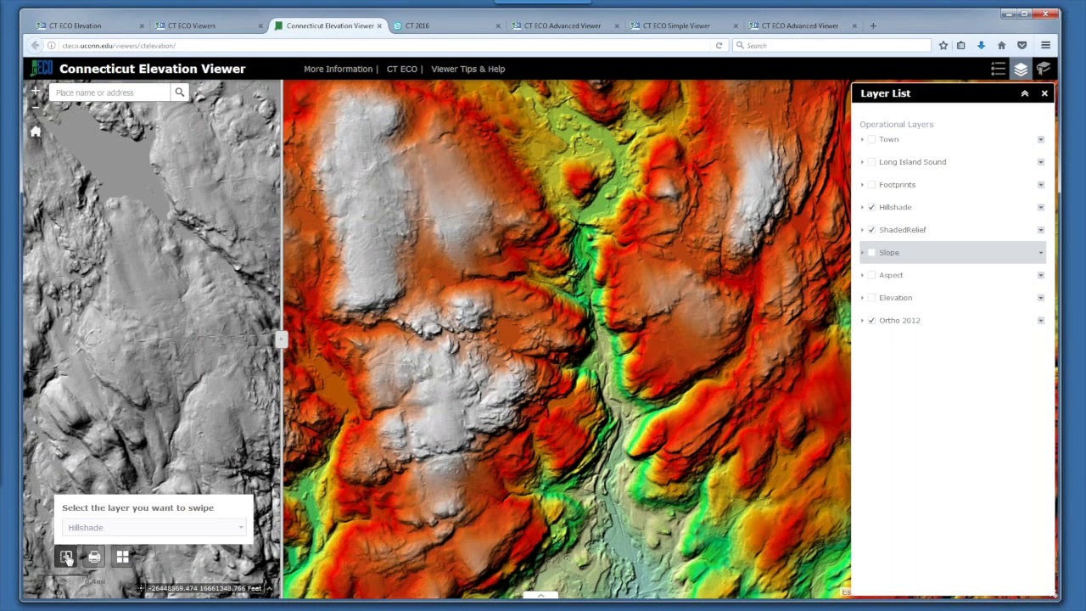
{"action": "left_click_drag", "start_coordinate": [281, 340], "coordinate": [437, 427]}
{"action": "left_click", "coordinate": [871, 231]}
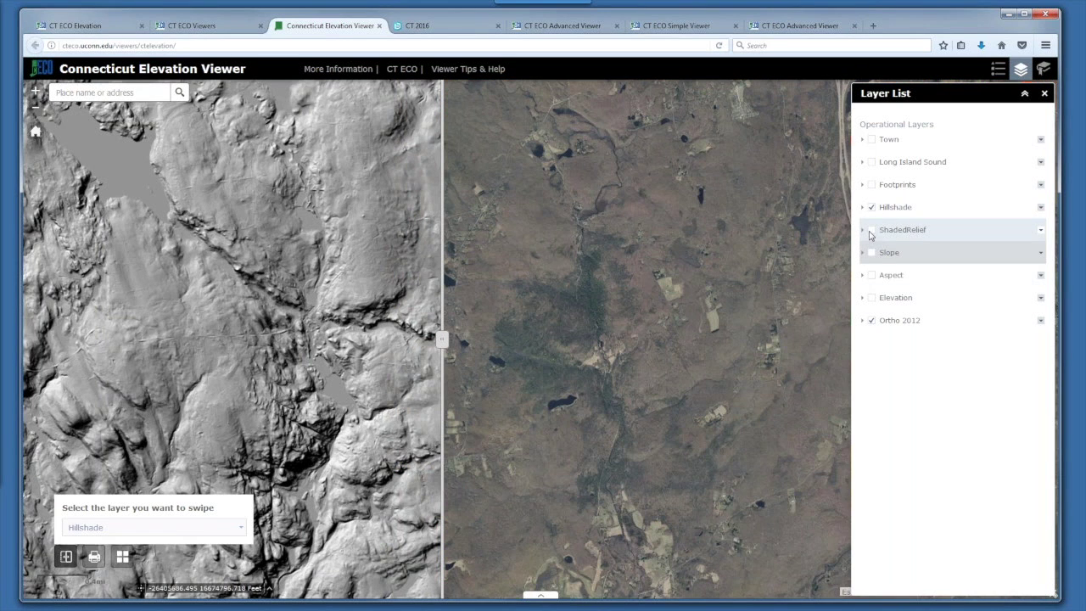
{"action": "left_click", "coordinate": [871, 252]}
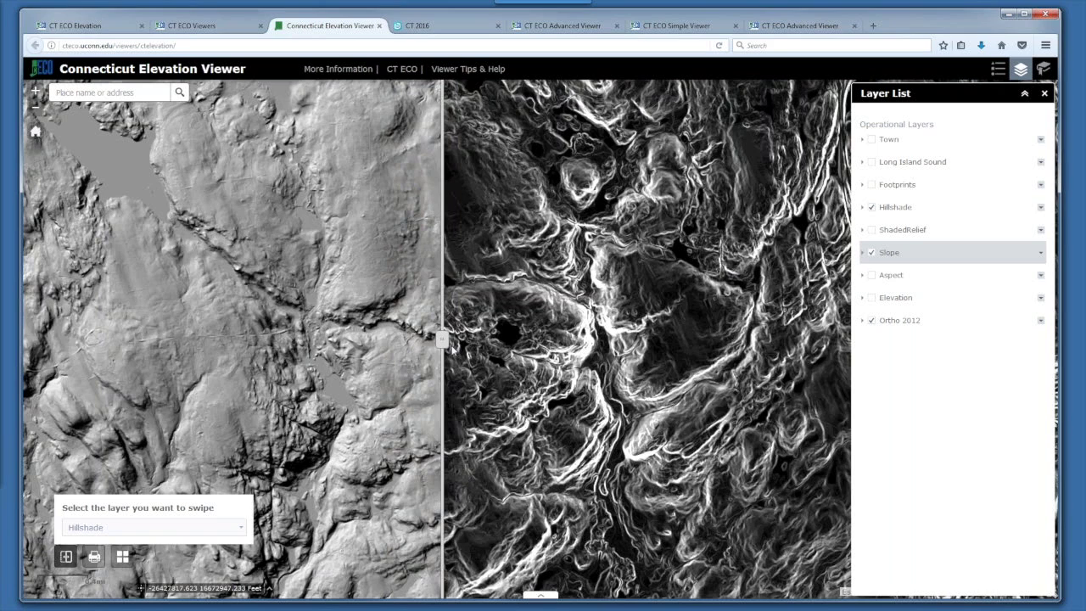
{"action": "left_click_drag", "start_coordinate": [442, 340], "coordinate": [376, 344]}
{"action": "left_click", "coordinate": [66, 557]}
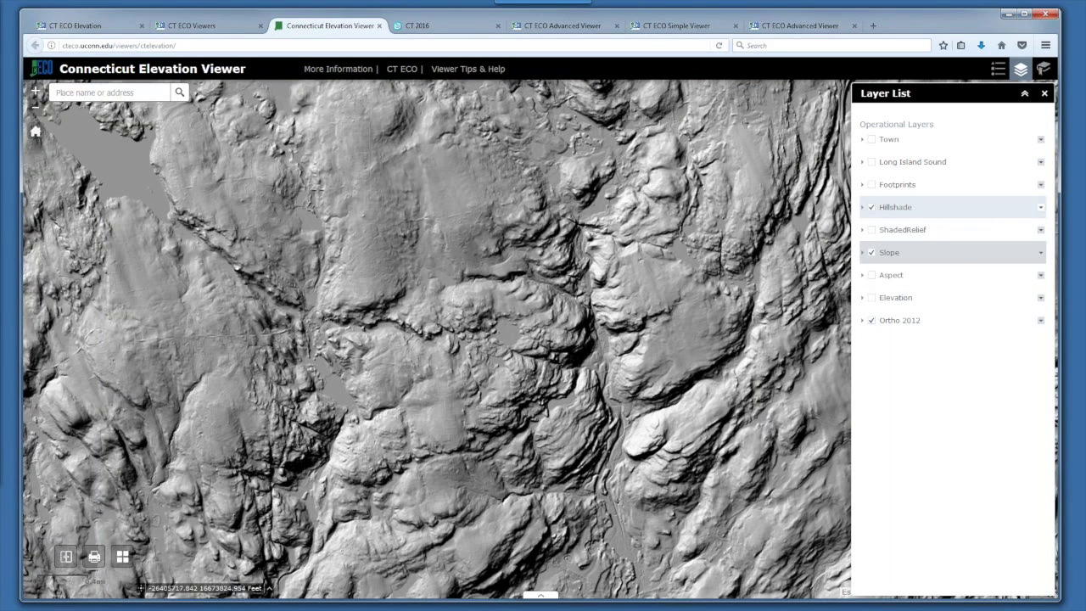
Adjust the Hillshade layer's transparency from its layer options menu
{"action": "left_click", "coordinate": [1040, 207]}
{"action": "left_click", "coordinate": [1019, 237]}
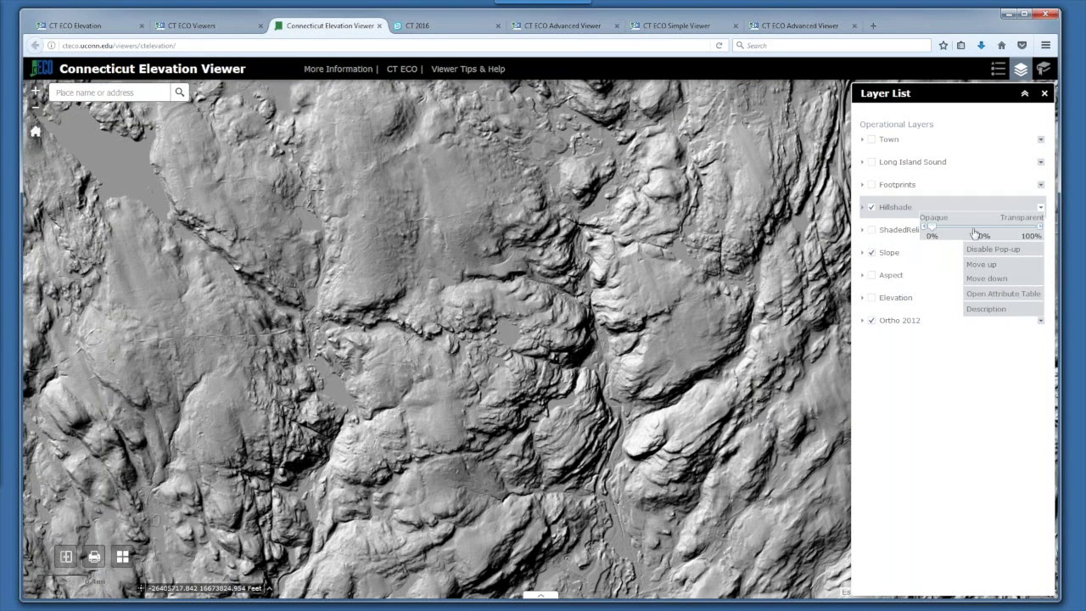
{"action": "mouse_move", "coordinate": [932, 233]}
{"action": "left_mouse_down"}
{"action": "mouse_move", "coordinate": [1013, 236]}
{"action": "mouse_move", "coordinate": [941, 237]}
{"action": "left_mouse_up"}
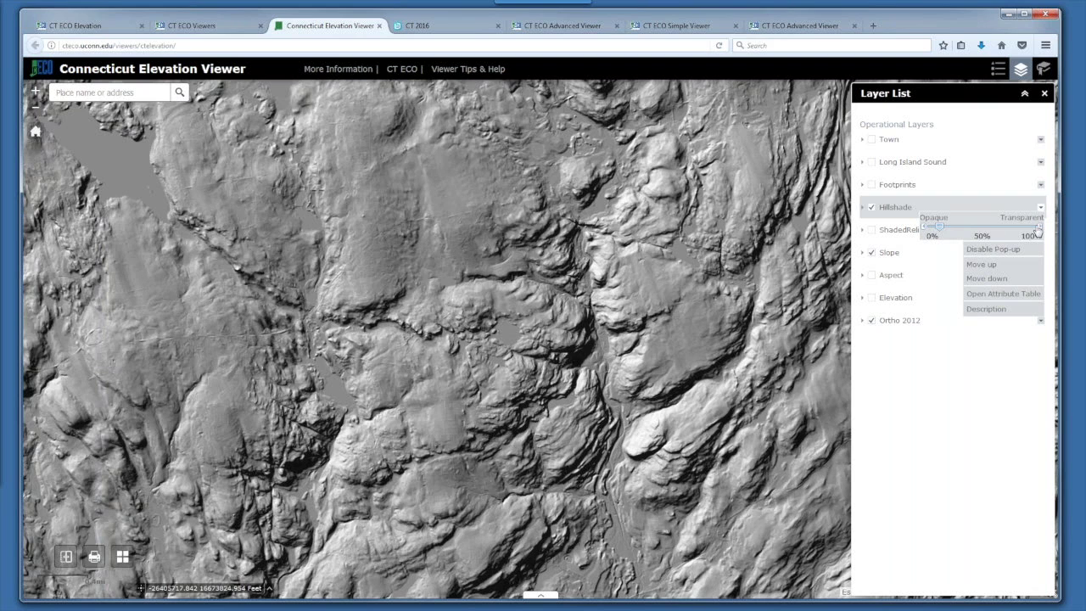
{"action": "left_click", "coordinate": [942, 433]}
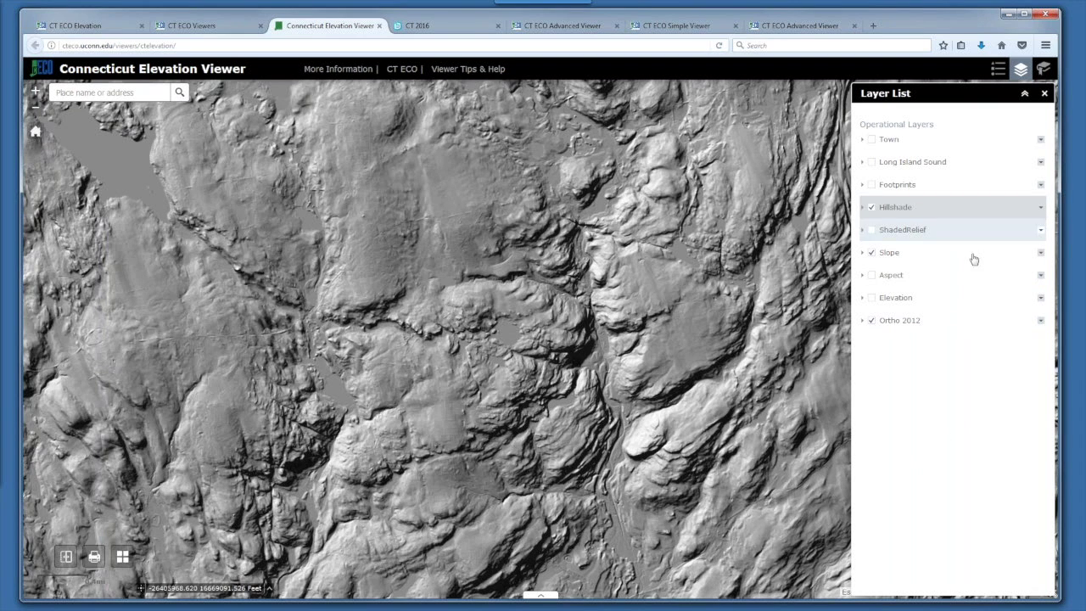
Close the Connecticut Elevation Viewer and relaunch it from the CT ECO Elevation Viewer page
{"action": "left_click", "coordinate": [380, 26]}
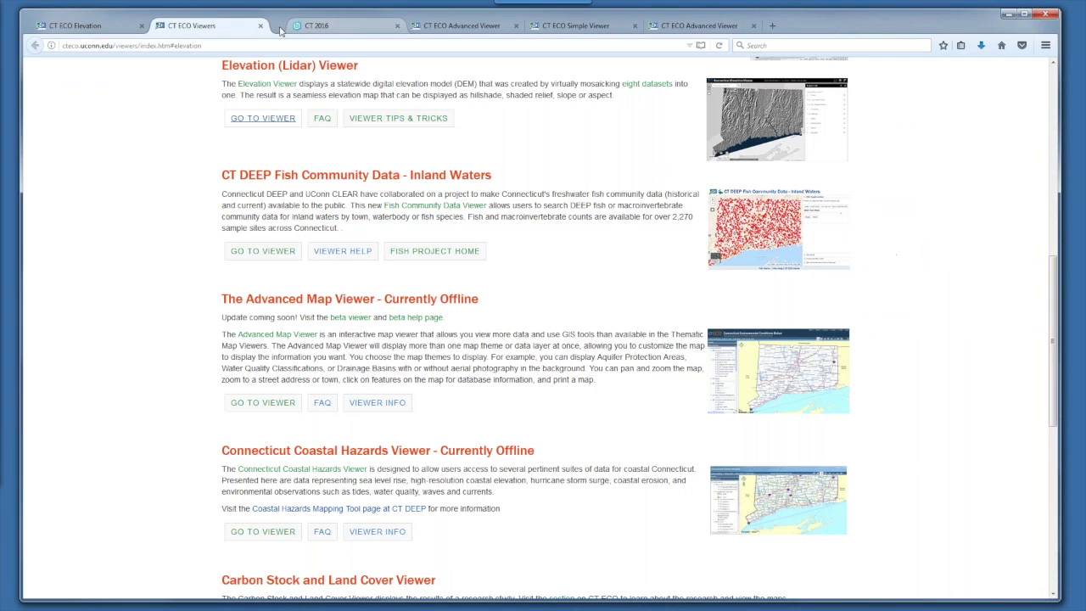
{"action": "left_click", "coordinate": [73, 28]}
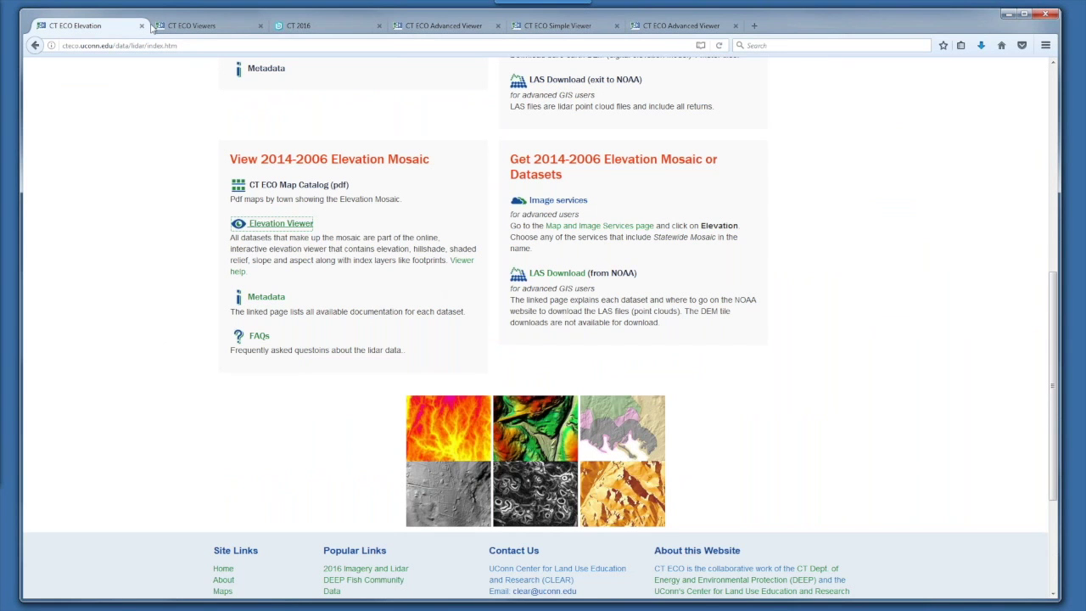
{"action": "left_click", "coordinate": [276, 224]}
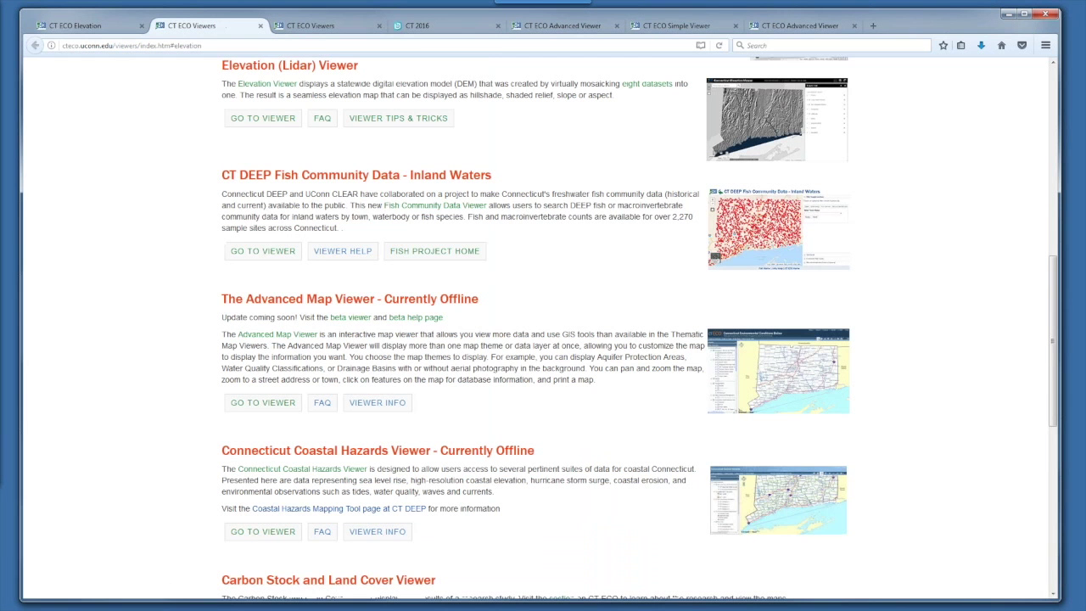
{"action": "left_click", "coordinate": [270, 119]}
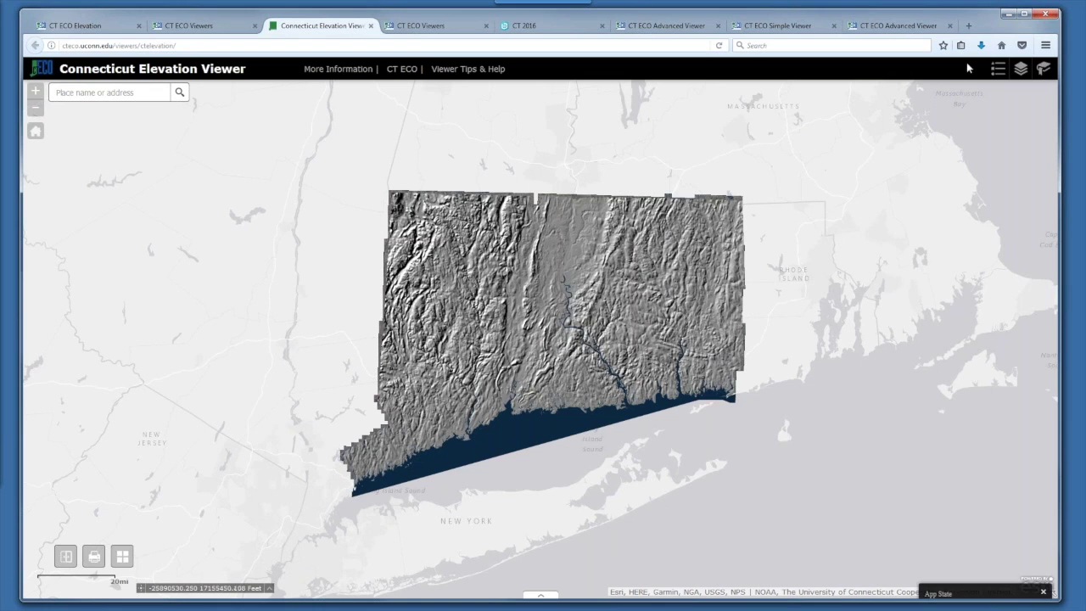
Turn on the Footprints layer and hide Long Island Sound in the layer list
{"action": "left_click", "coordinate": [1021, 70]}
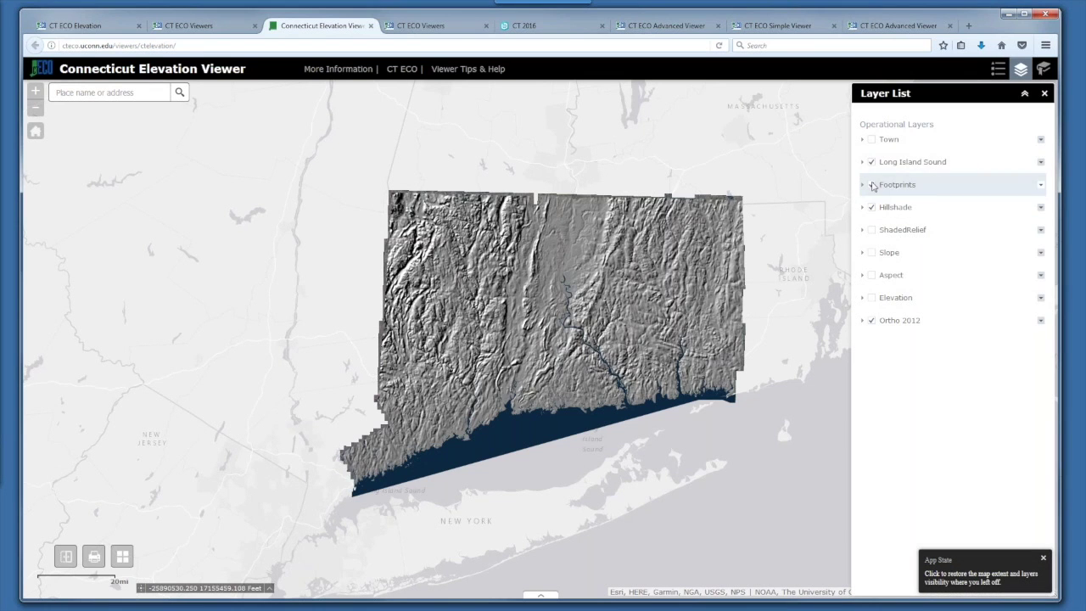
{"action": "left_click", "coordinate": [871, 185]}
{"action": "left_click", "coordinate": [872, 162]}
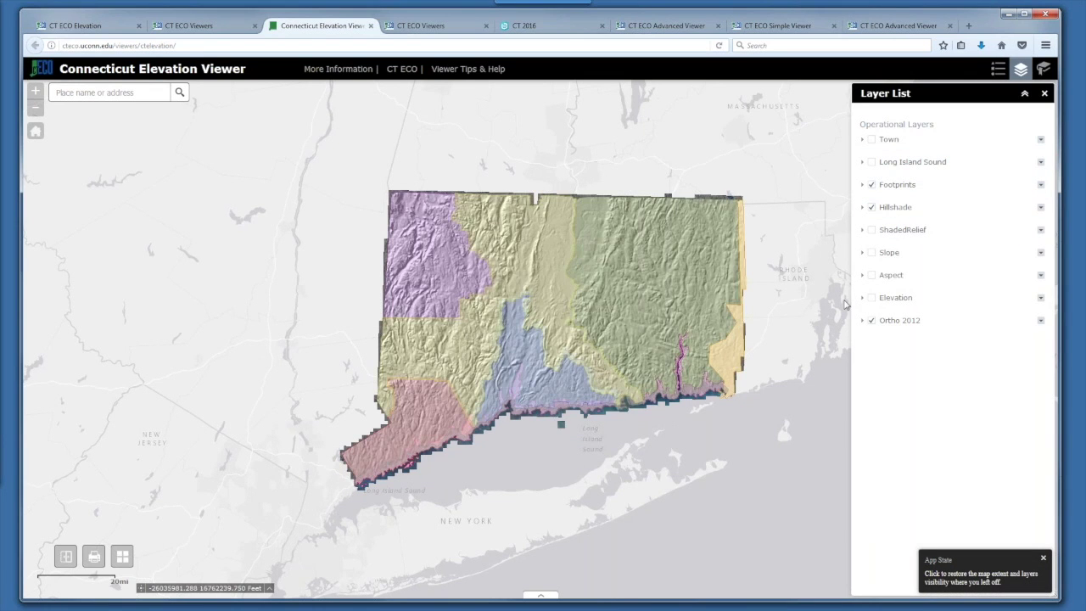
{"action": "left_click_drag", "start_coordinate": [638, 373], "coordinate": [565, 374]}
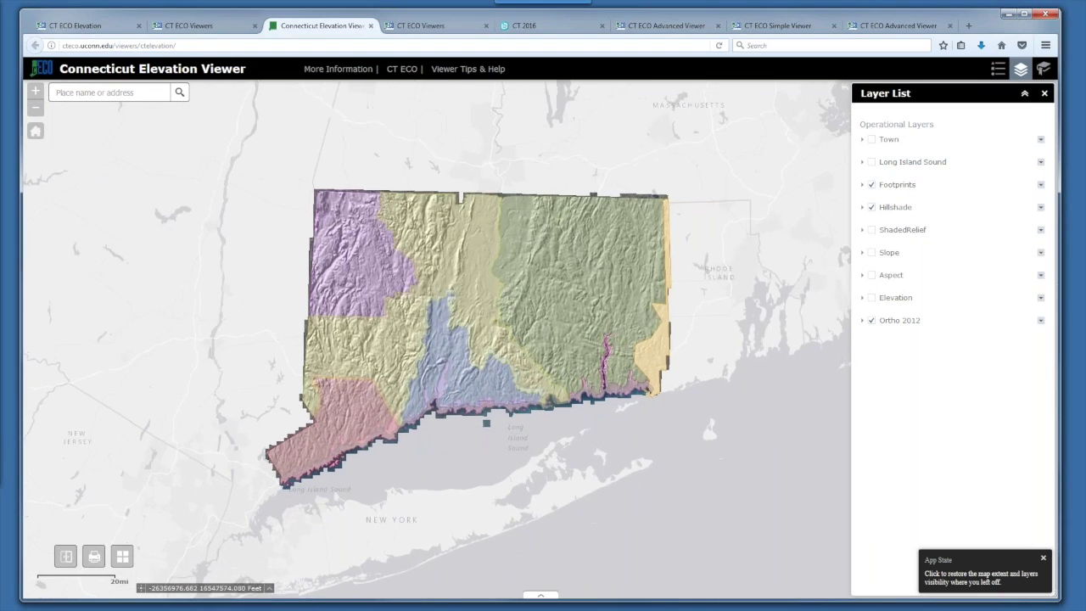
{"action": "scroll", "coordinate": [500, 331], "scroll_direction": "up", "scroll_amount": 2}
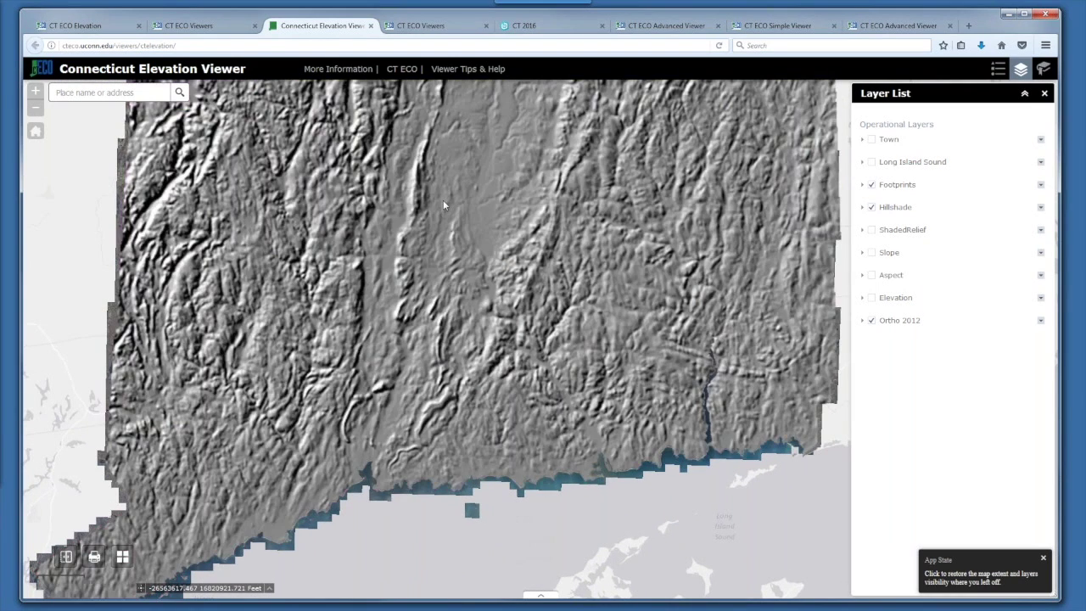
Identify the lidar footprints: Central 2014 for central and NRCS East 2010 for eastern Connecticut
{"action": "left_click", "coordinate": [443, 200]}
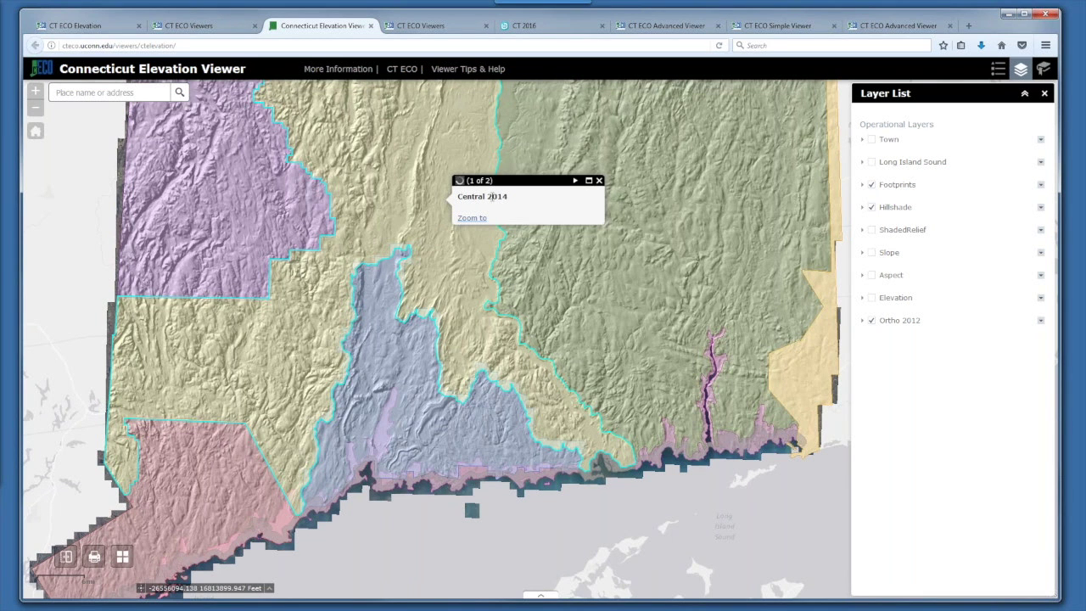
{"action": "left_click", "coordinate": [598, 180]}
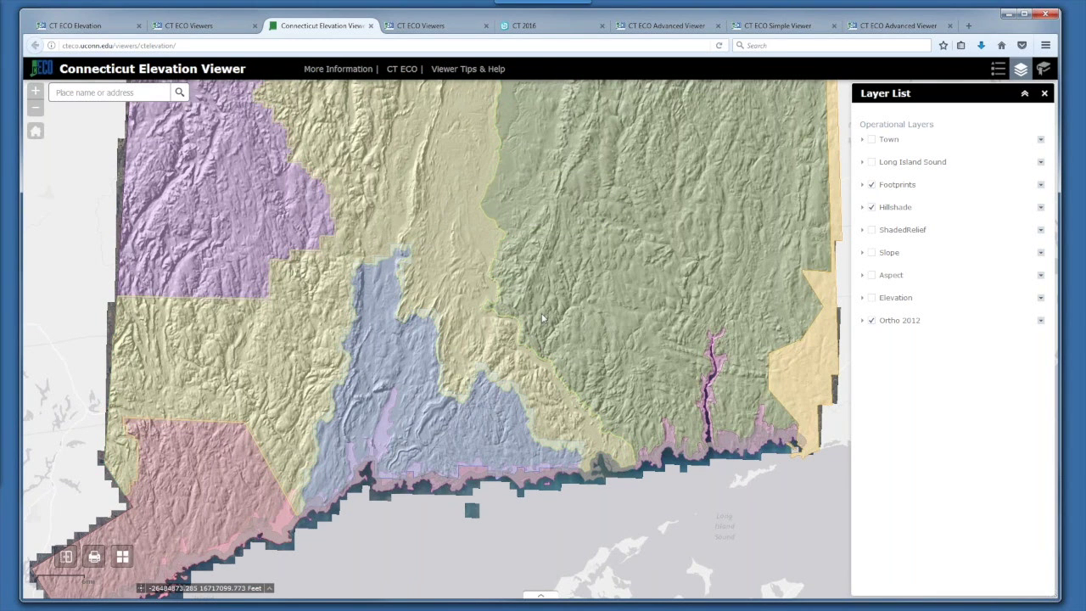
{"action": "left_click", "coordinate": [604, 283]}
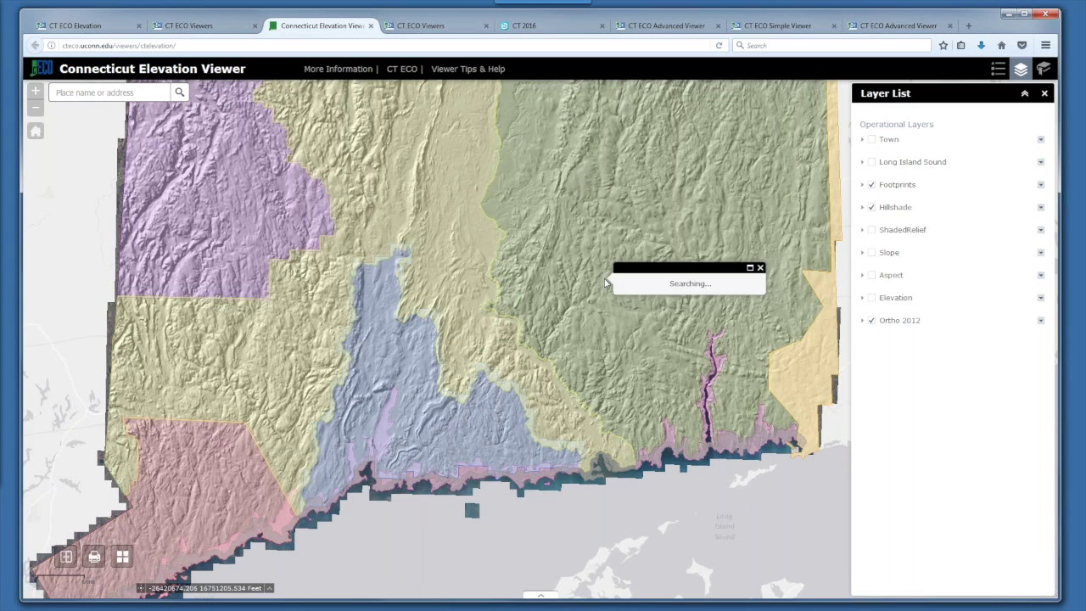
{"action": "left_click", "coordinate": [760, 259]}
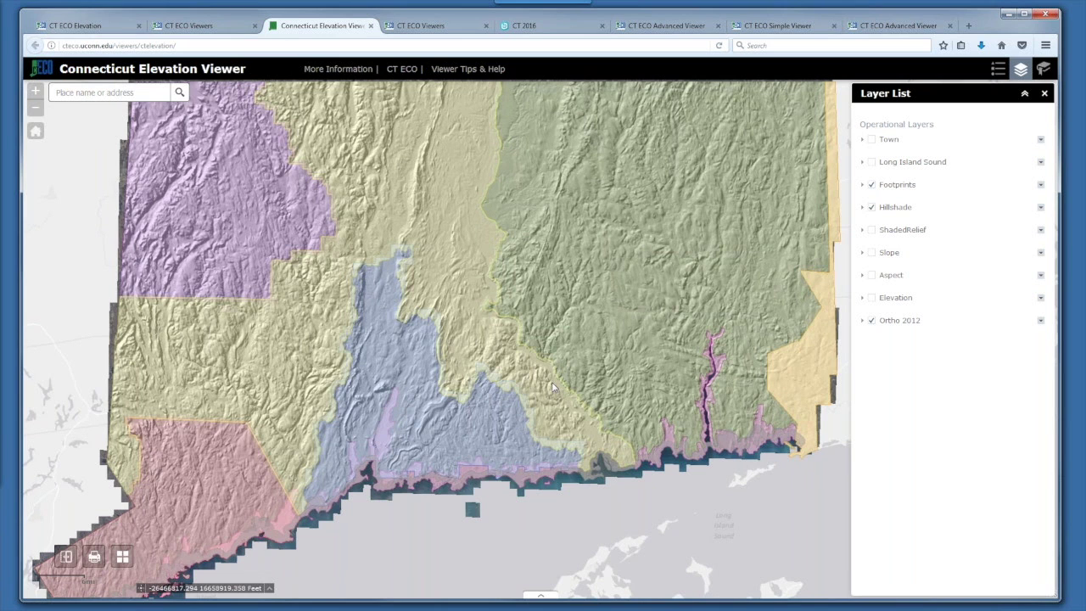
Recentre the state map, then go back to the CT ECO Elevation page
{"action": "scroll", "coordinate": [553, 388], "scroll_direction": "up", "scroll_amount": 1}
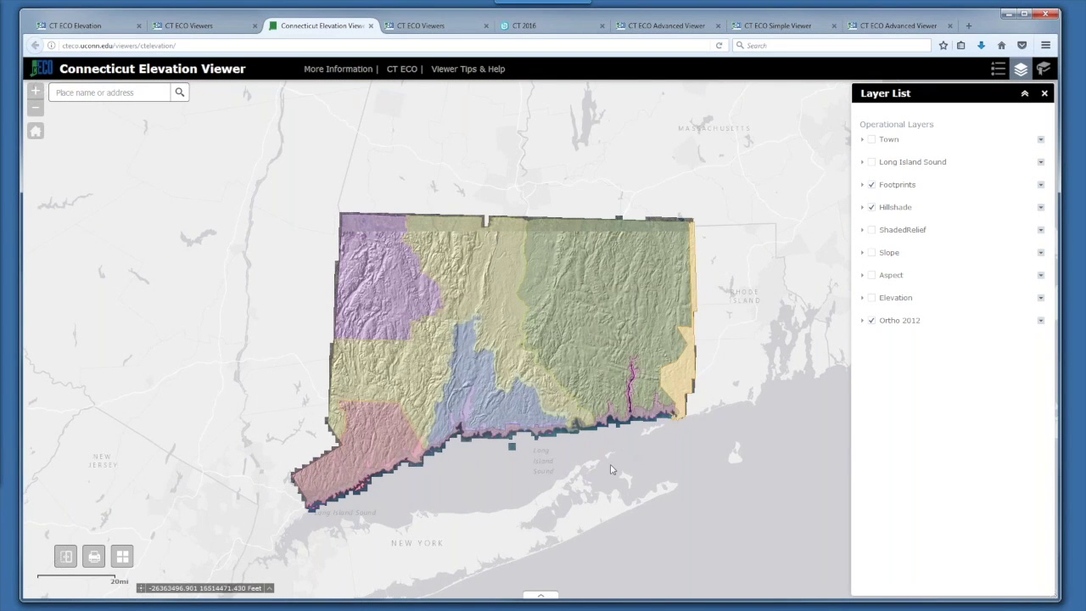
{"action": "left_click_drag", "start_coordinate": [594, 457], "coordinate": [560, 435]}
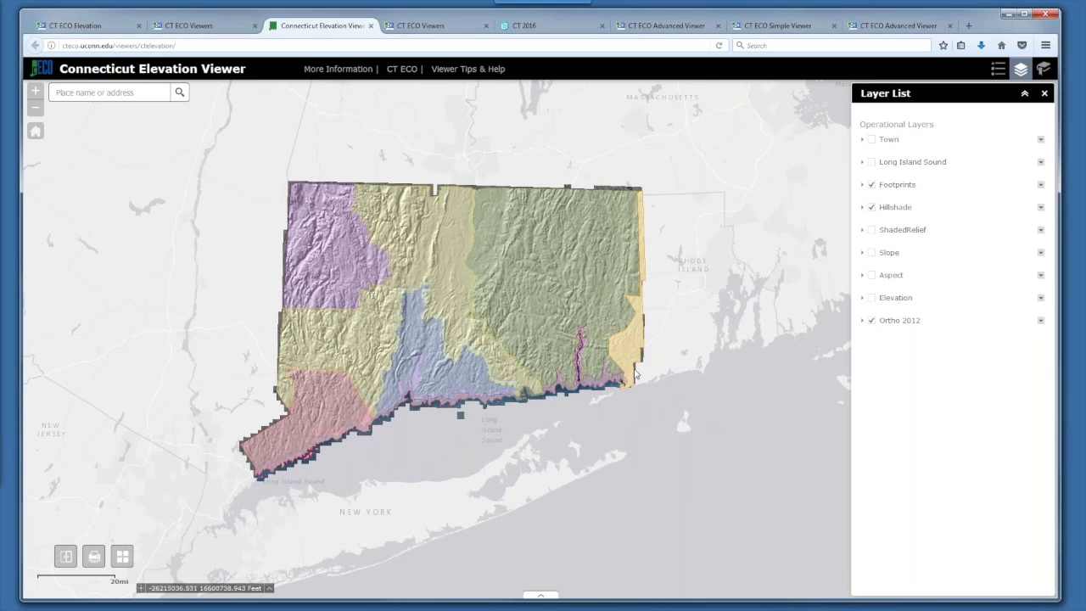
{"action": "left_click", "coordinate": [99, 27]}
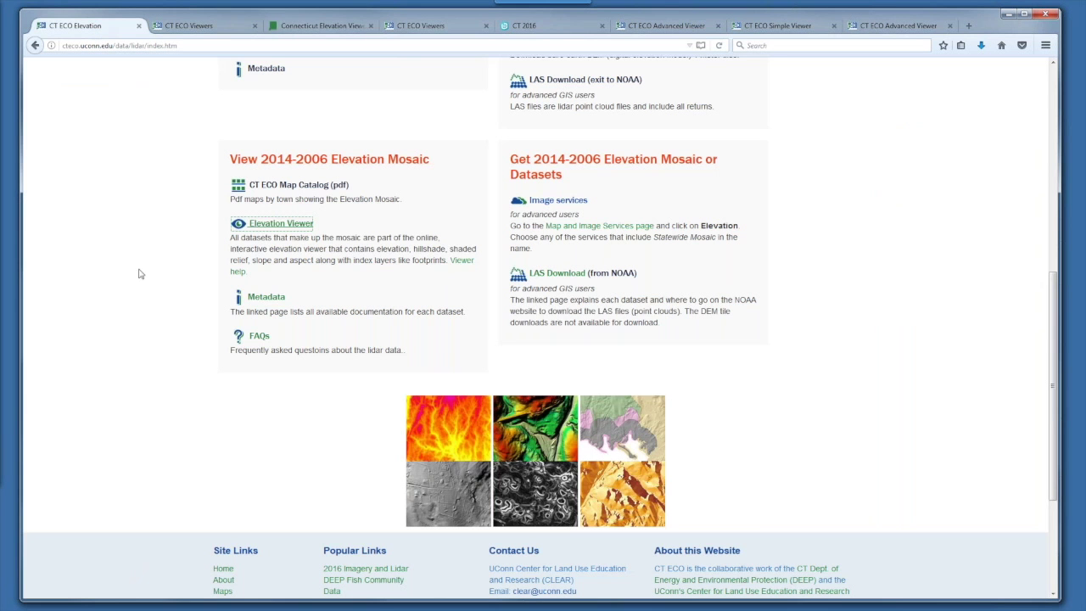
{"action": "scroll", "coordinate": [130, 442], "scroll_direction": "up", "scroll_amount": 4}
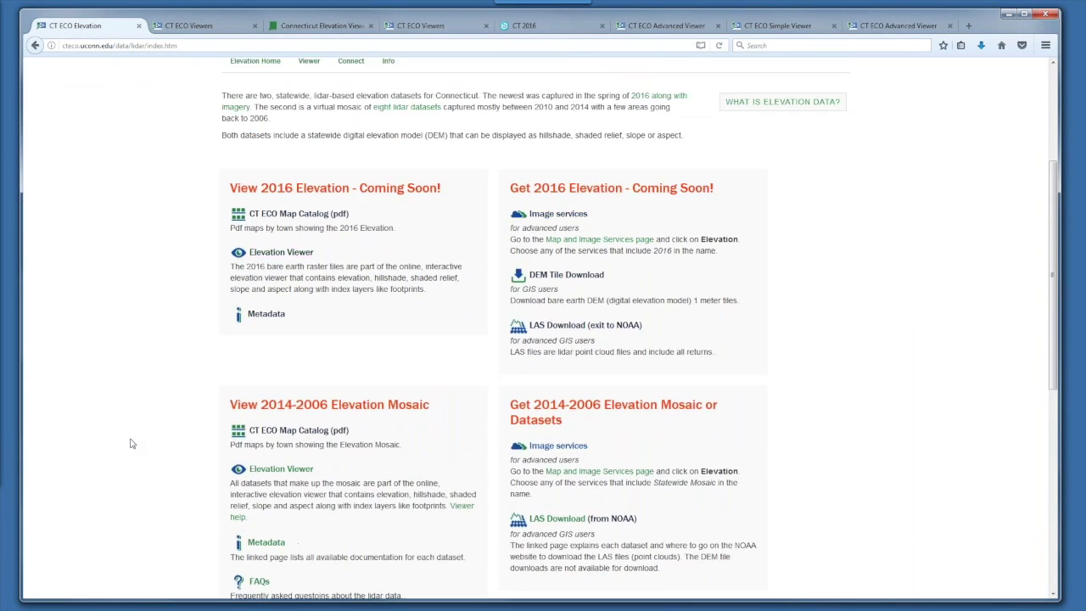
{"action": "scroll", "coordinate": [130, 439], "scroll_direction": "up", "scroll_amount": 2}
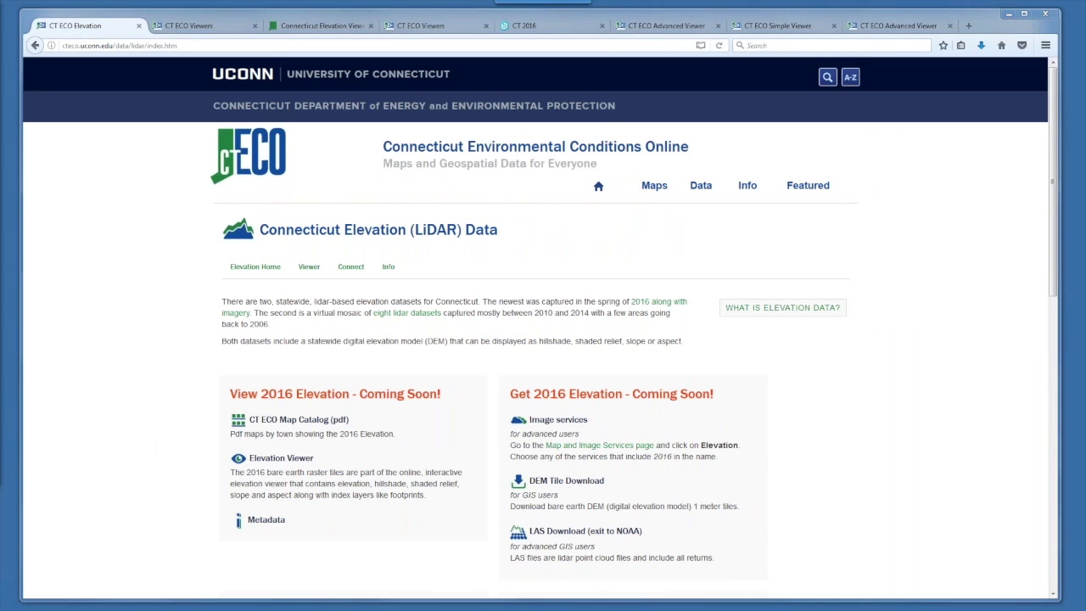